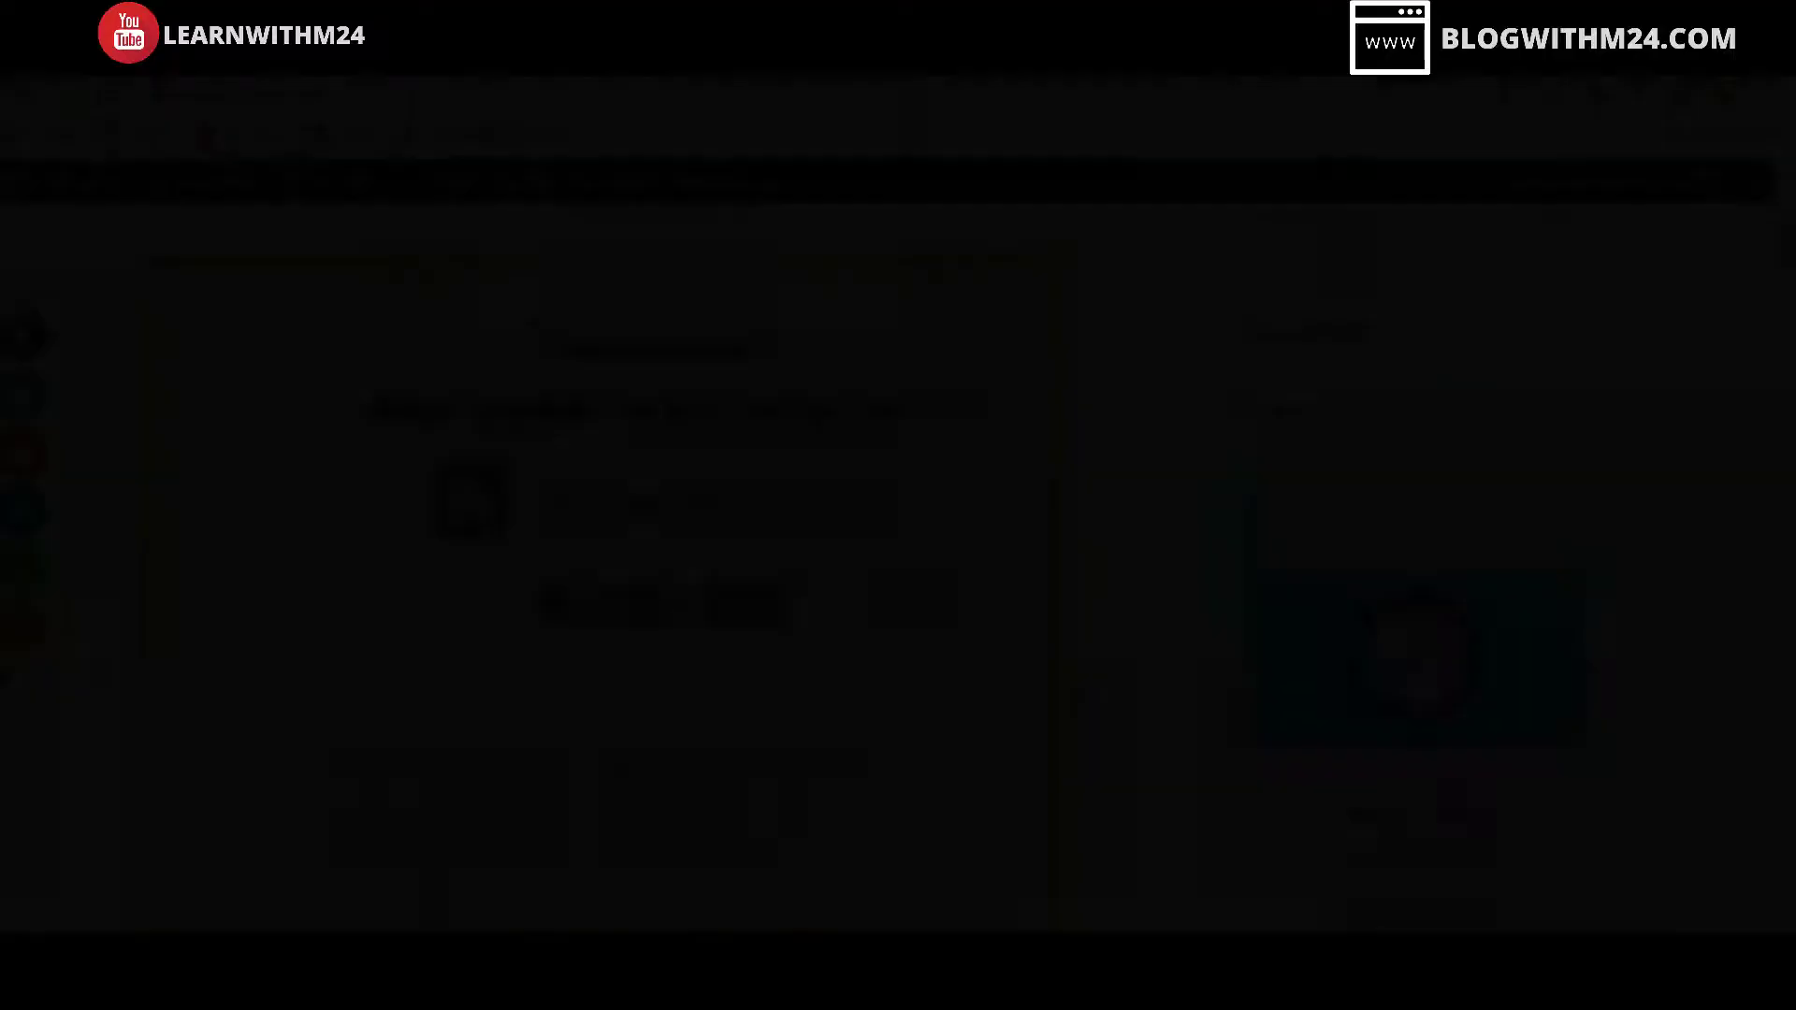
- Search Google for blogwithm24 and open the blog's homepage from the results
{"action": "scroll", "coordinate": [1072, 688], "scroll_direction": "down", "scroll_amount": 10}
{"action": "scroll", "coordinate": [1072, 688], "scroll_direction": "down", "scroll_amount": 8}
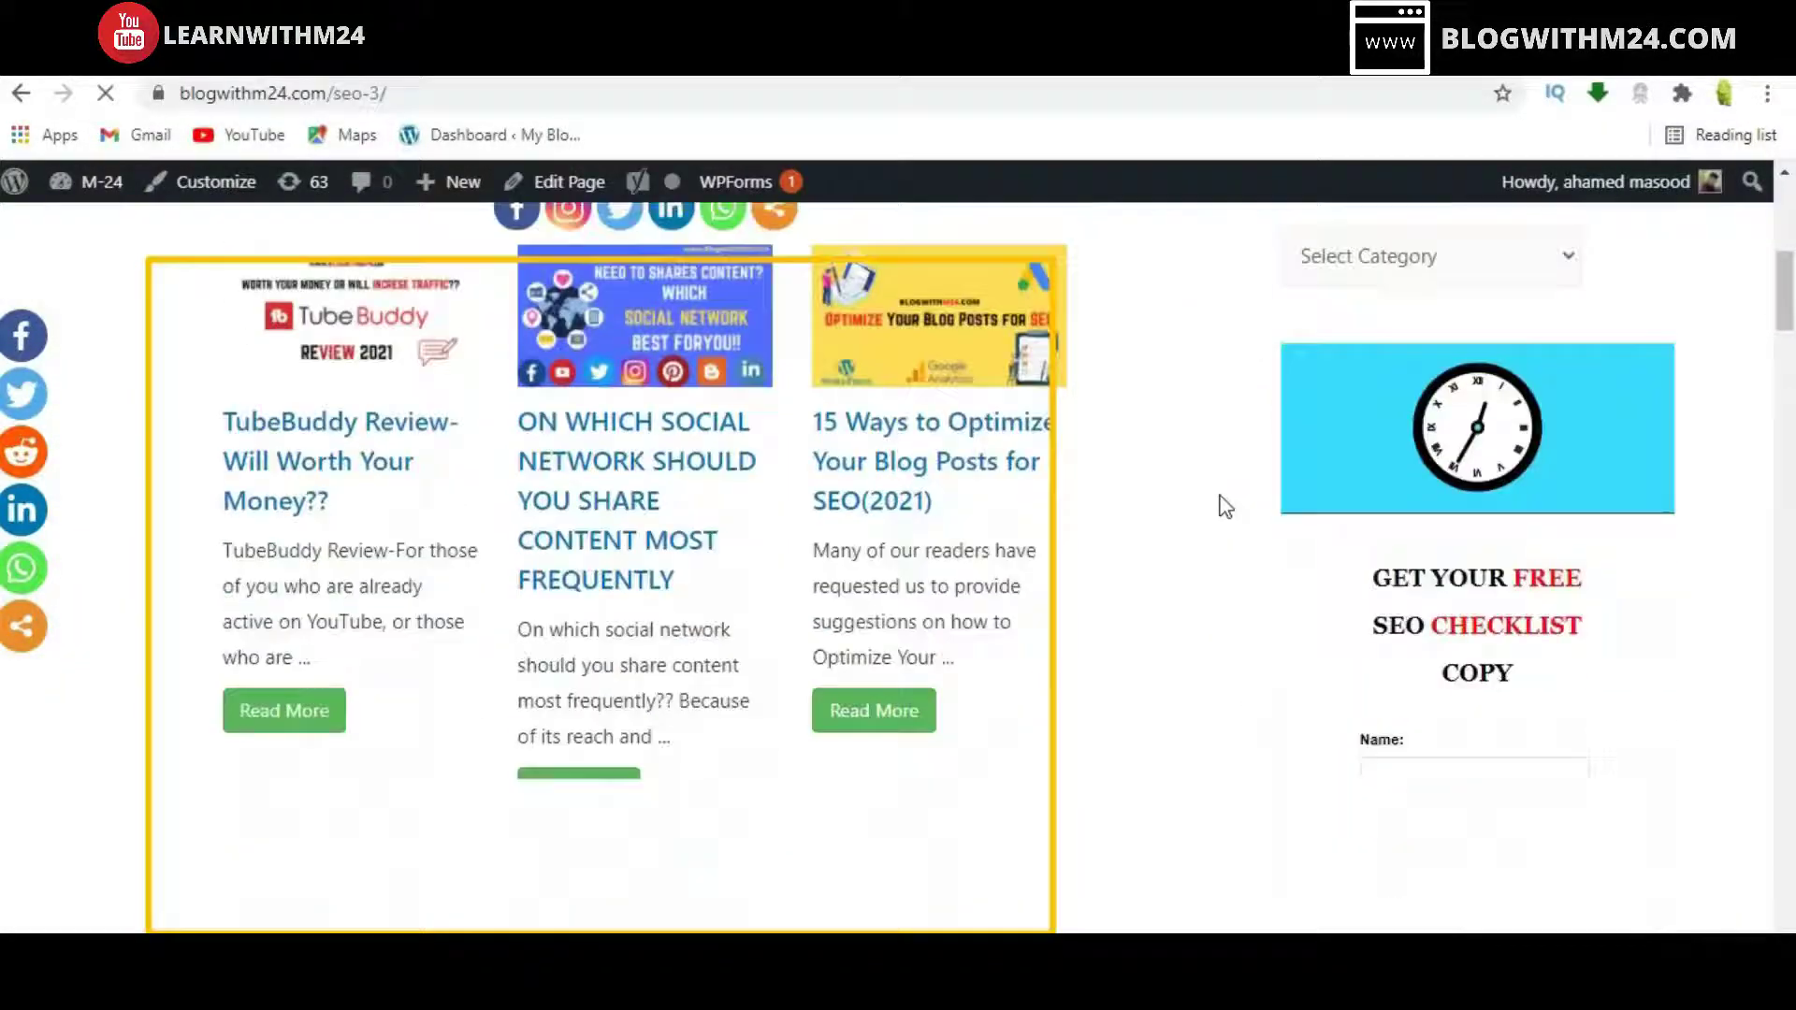
{"action": "scroll", "coordinate": [1226, 506], "scroll_direction": "down", "scroll_amount": 10}
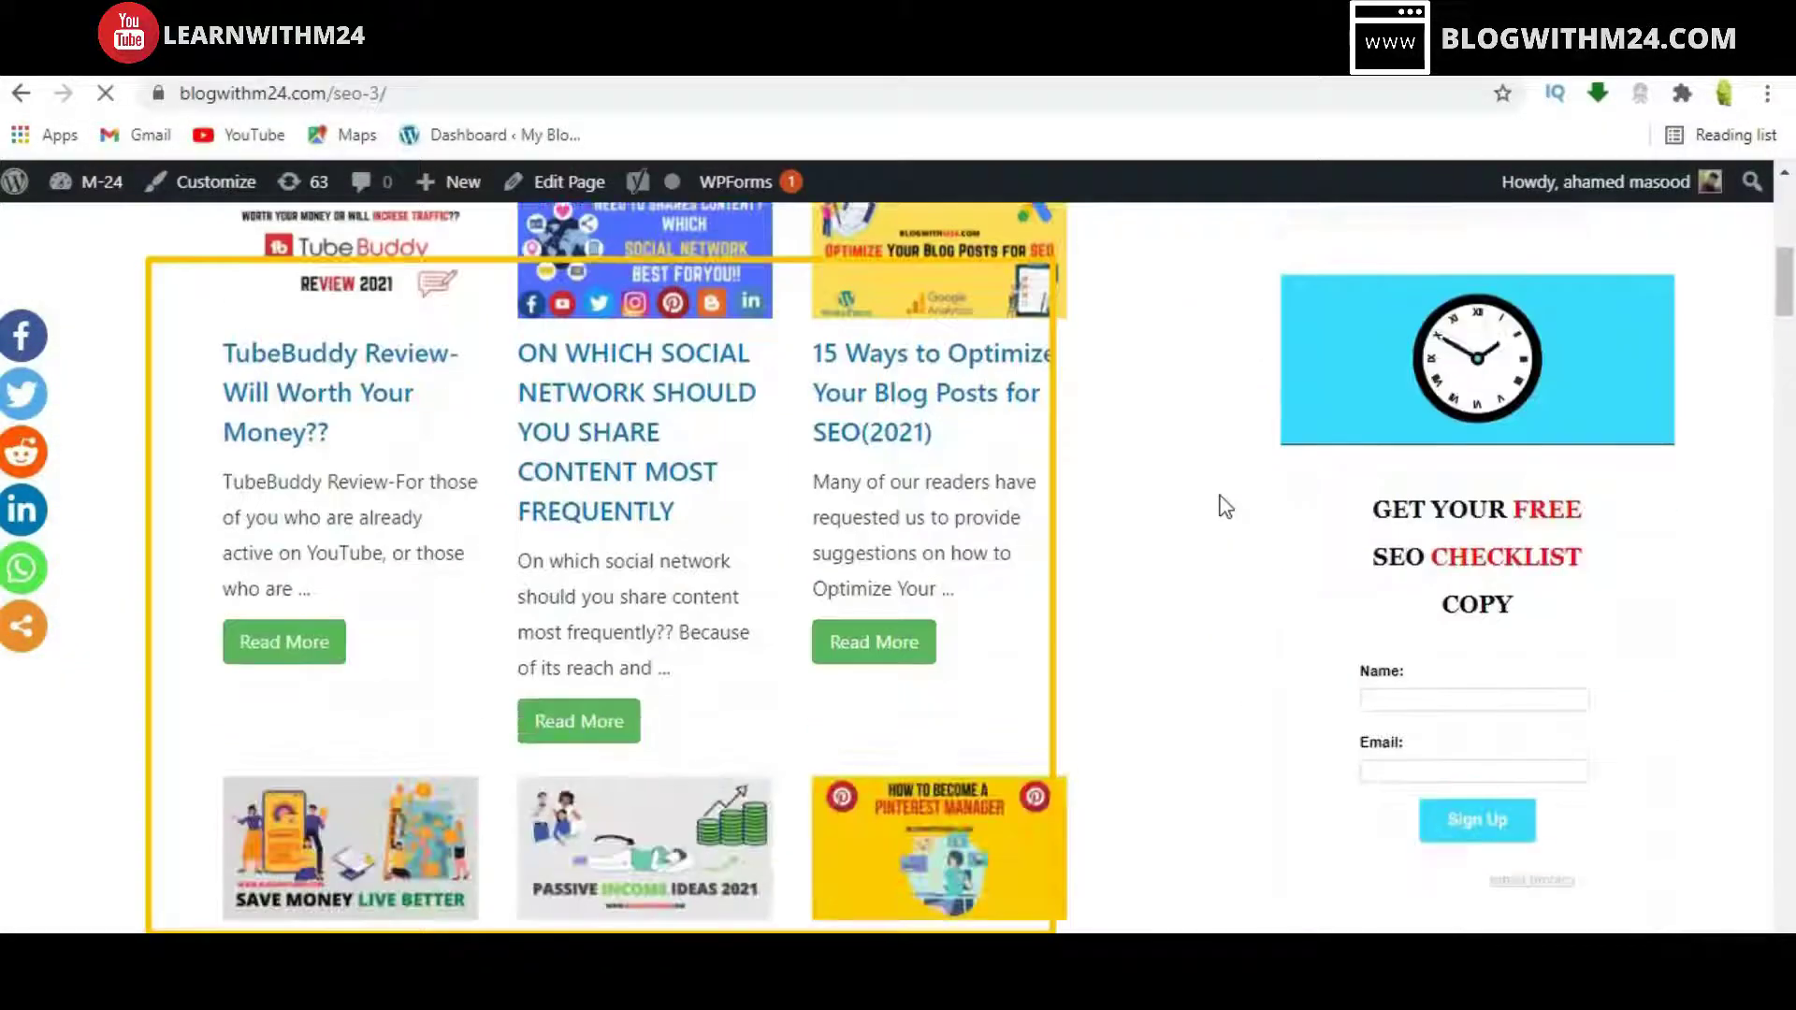
{"action": "scroll", "coordinate": [1226, 508], "scroll_direction": "down", "scroll_amount": 5}
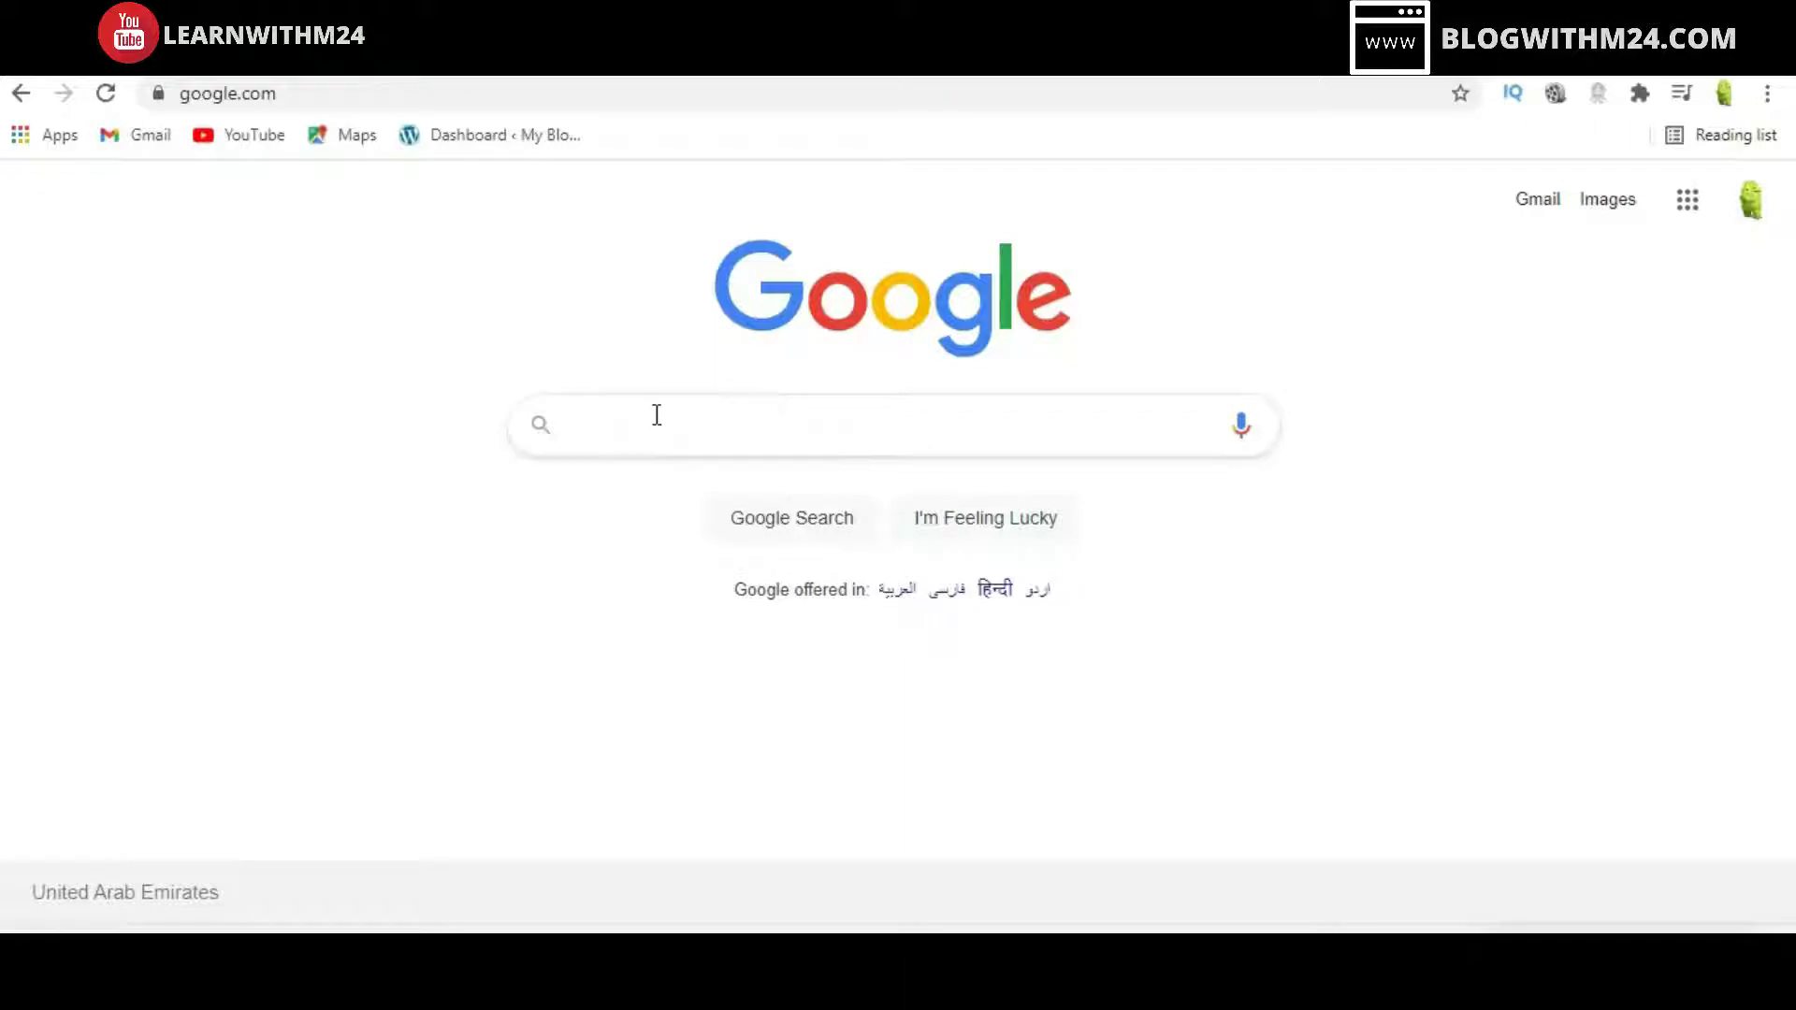
{"action": "left_click", "coordinate": [655, 415]}
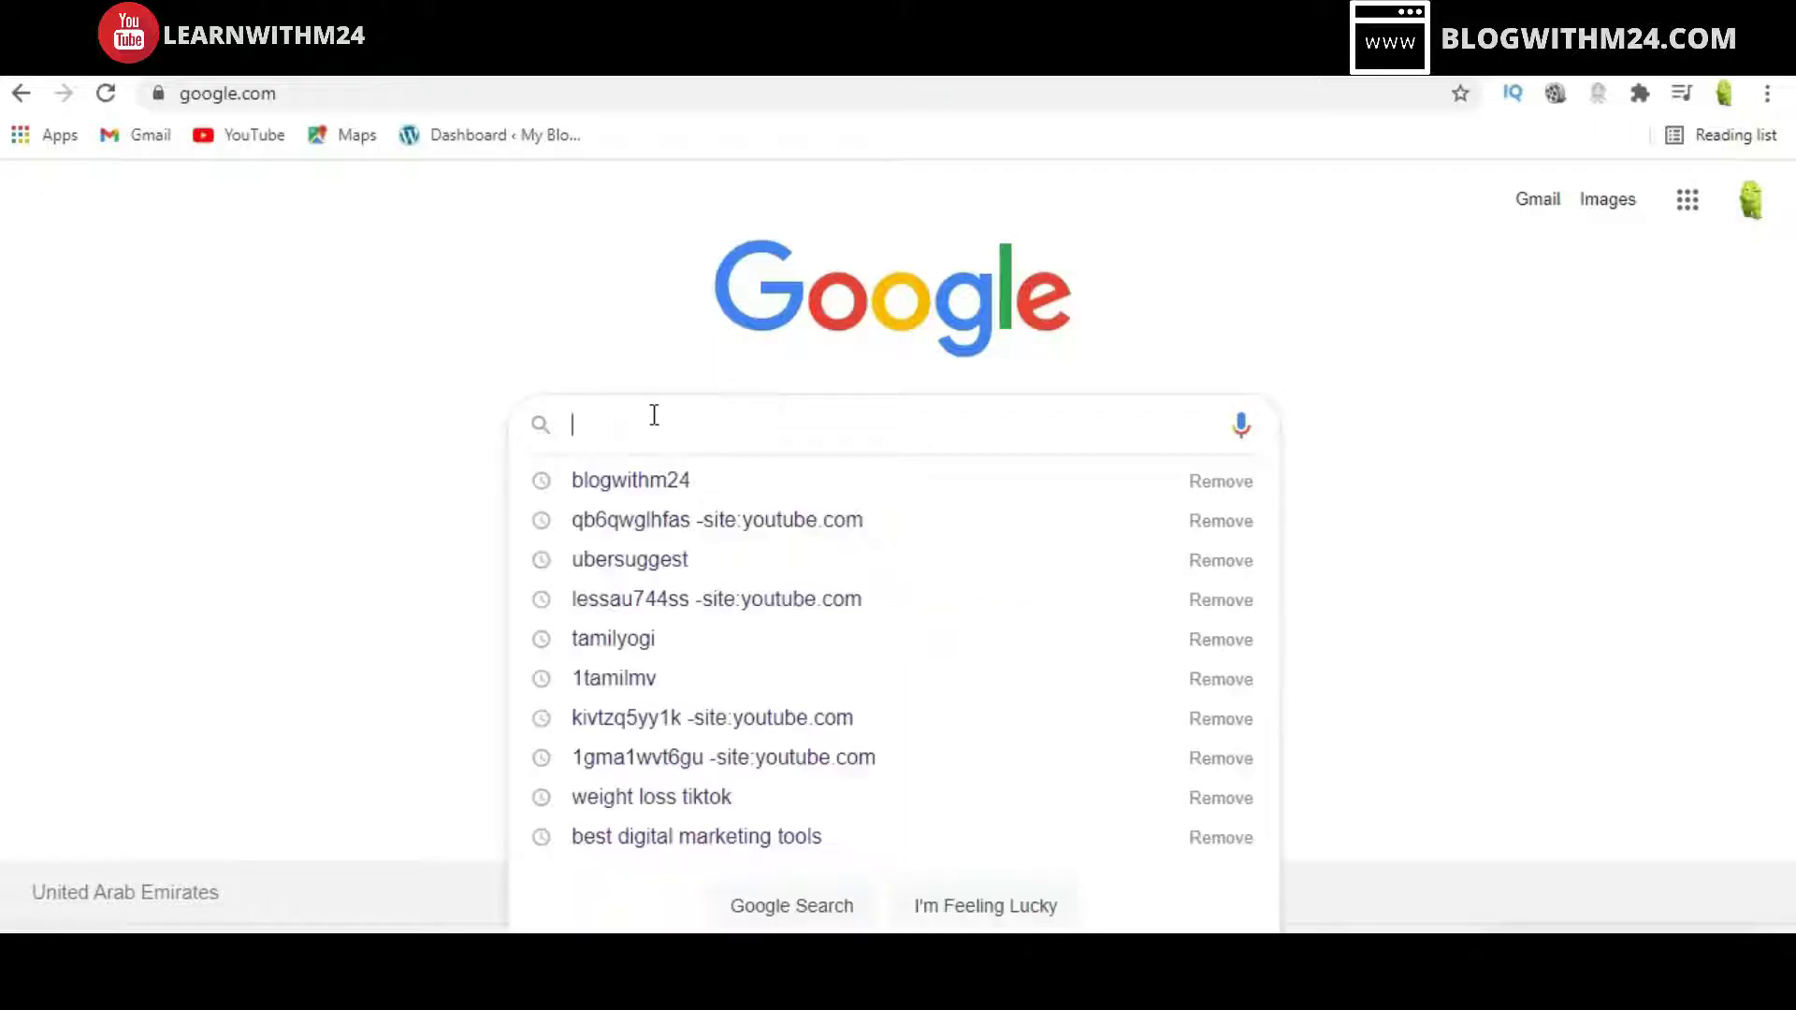
{"action": "left_click", "coordinate": [659, 481]}
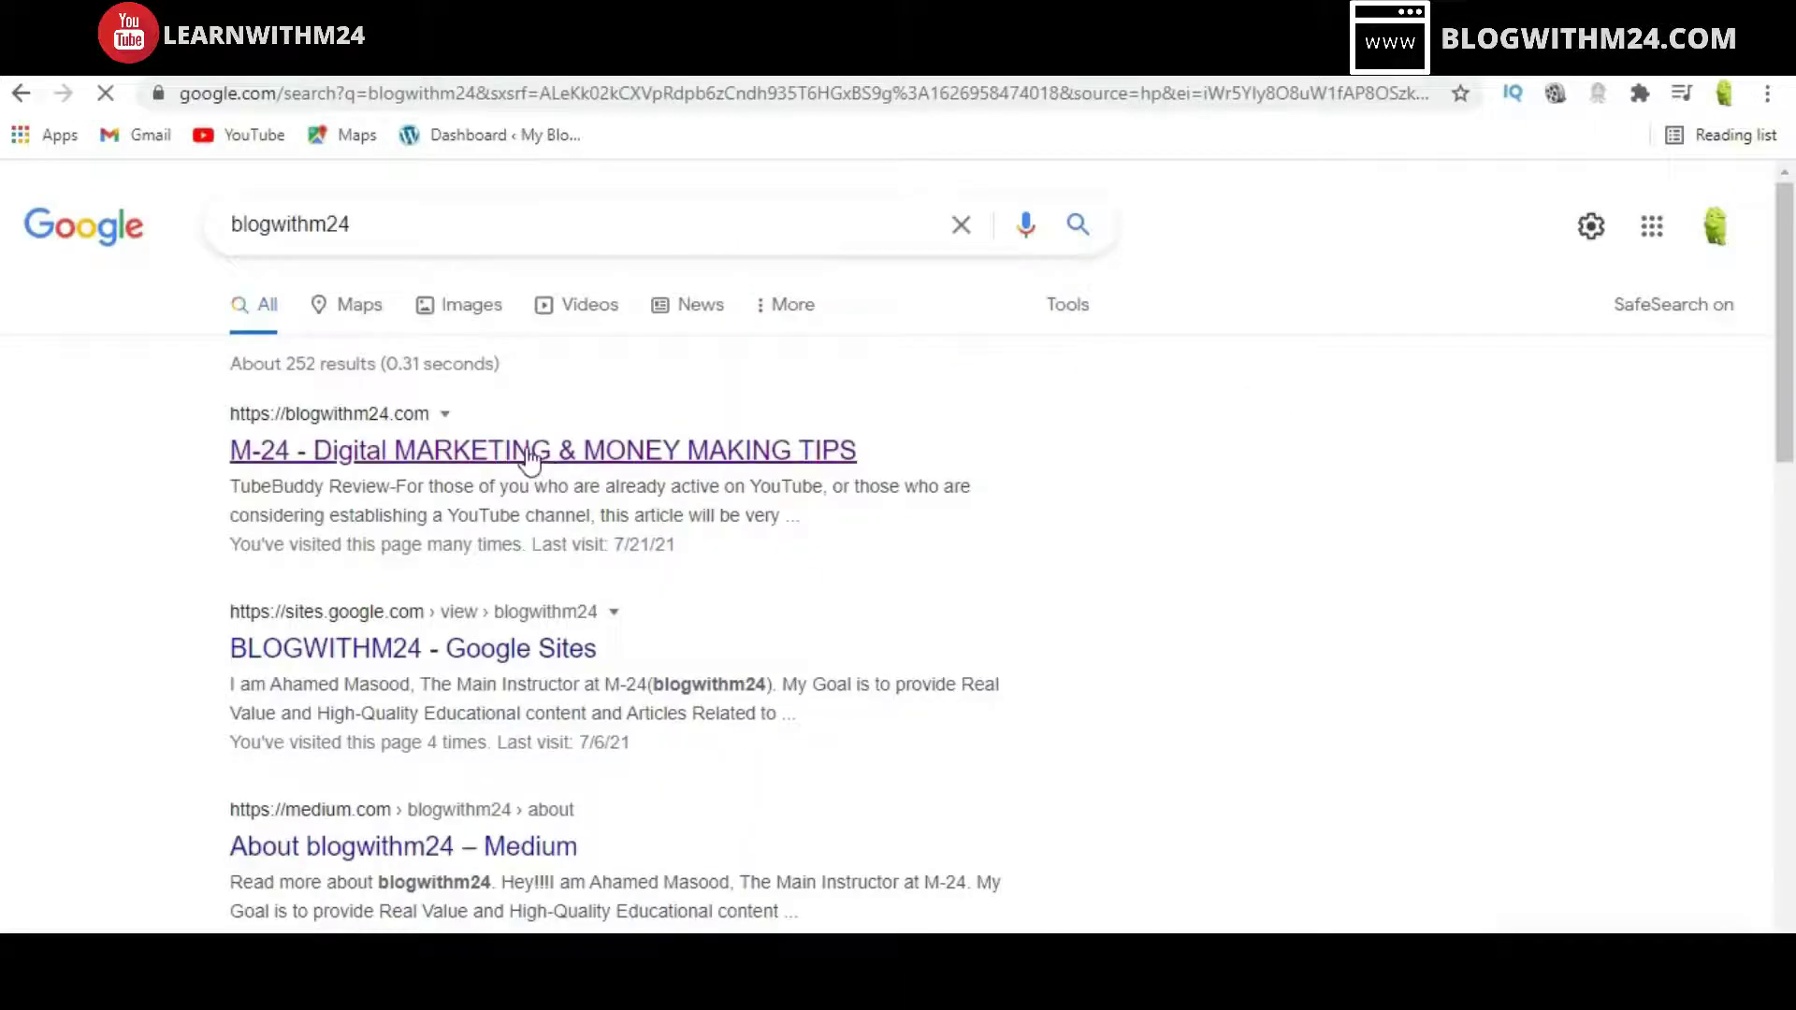
{"action": "left_click", "coordinate": [530, 453]}
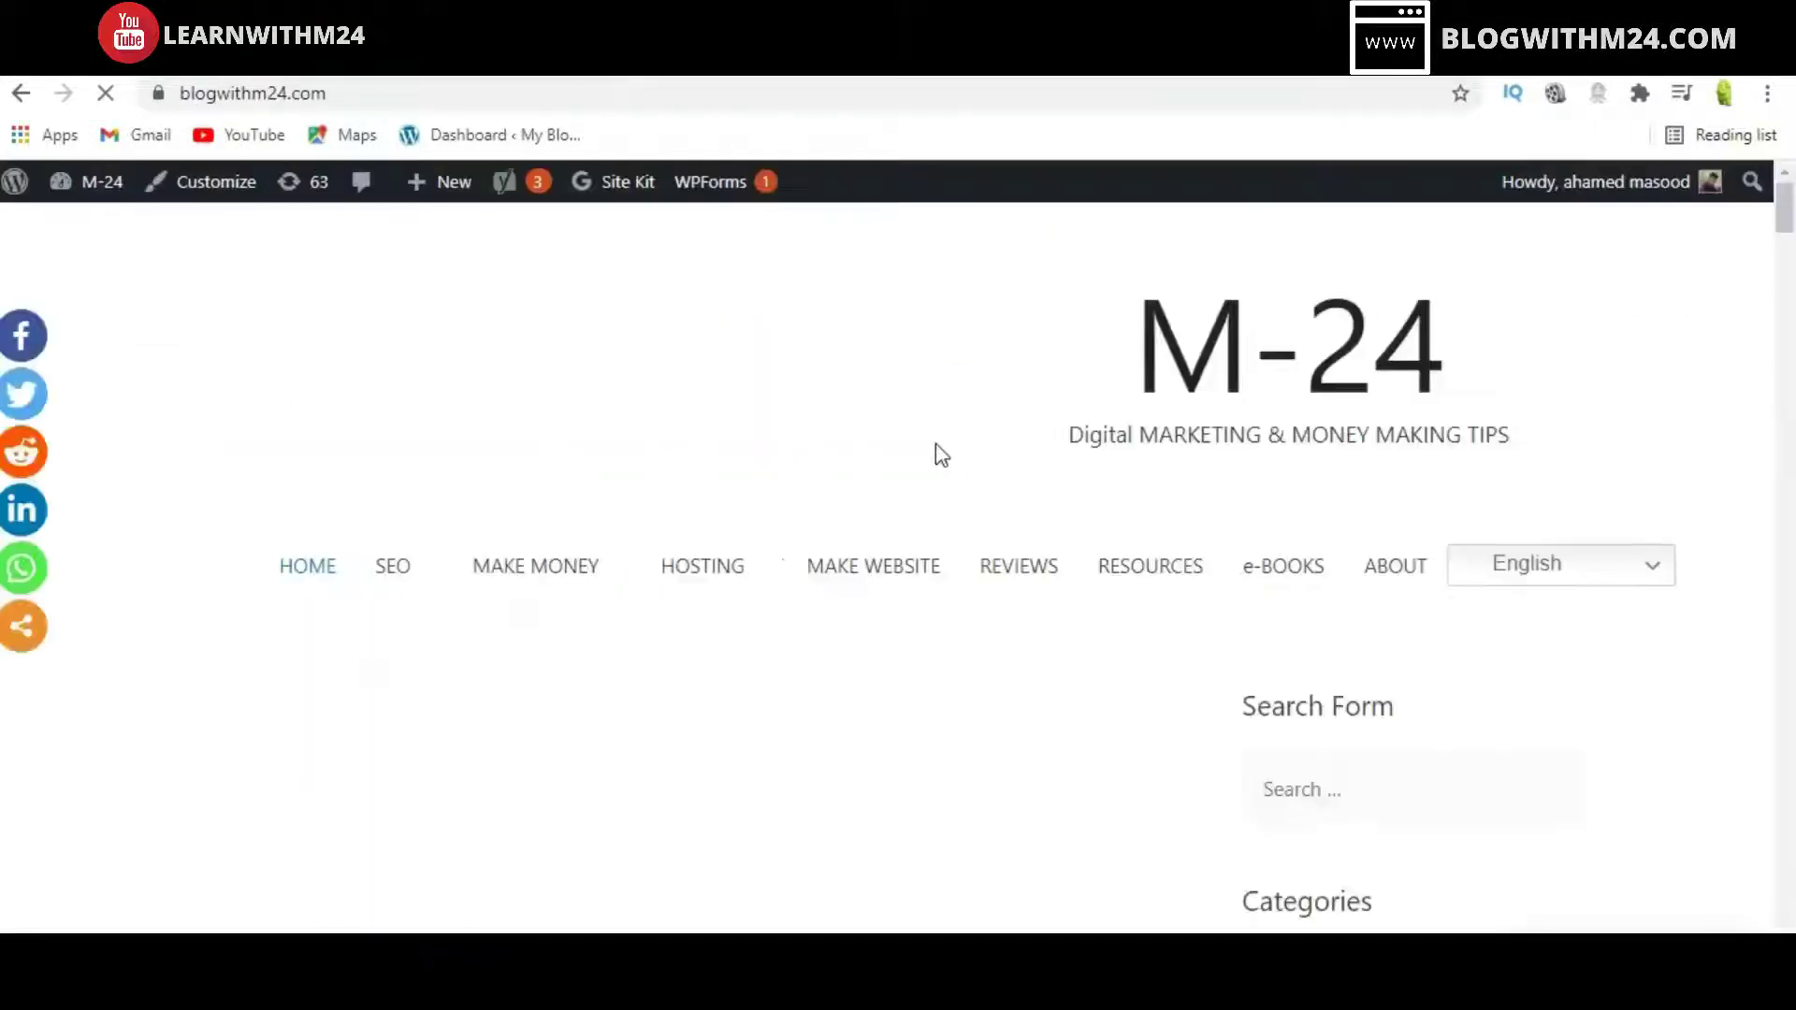
- Open the MAKE MONEY category page from the blog's header menu
{"action": "scroll", "coordinate": [758, 490], "scroll_direction": "down", "scroll_amount": 20}
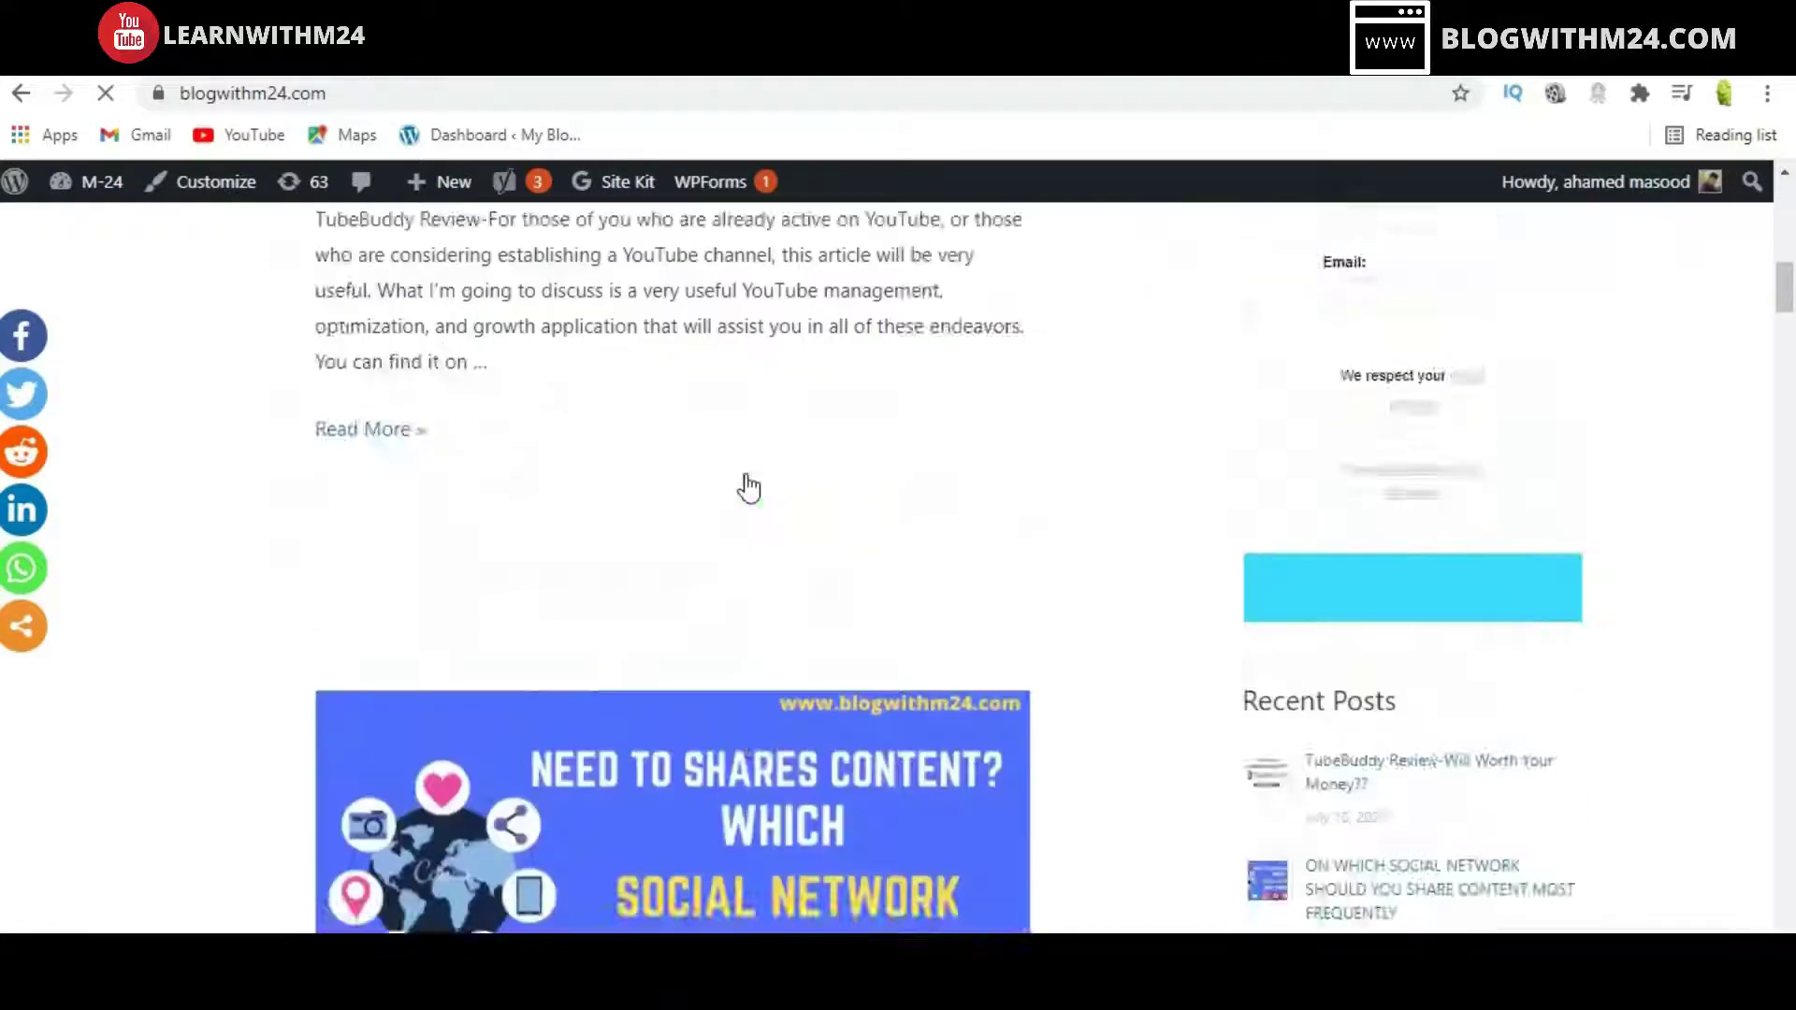
{"action": "scroll", "coordinate": [749, 489], "scroll_direction": "up", "scroll_amount": 10}
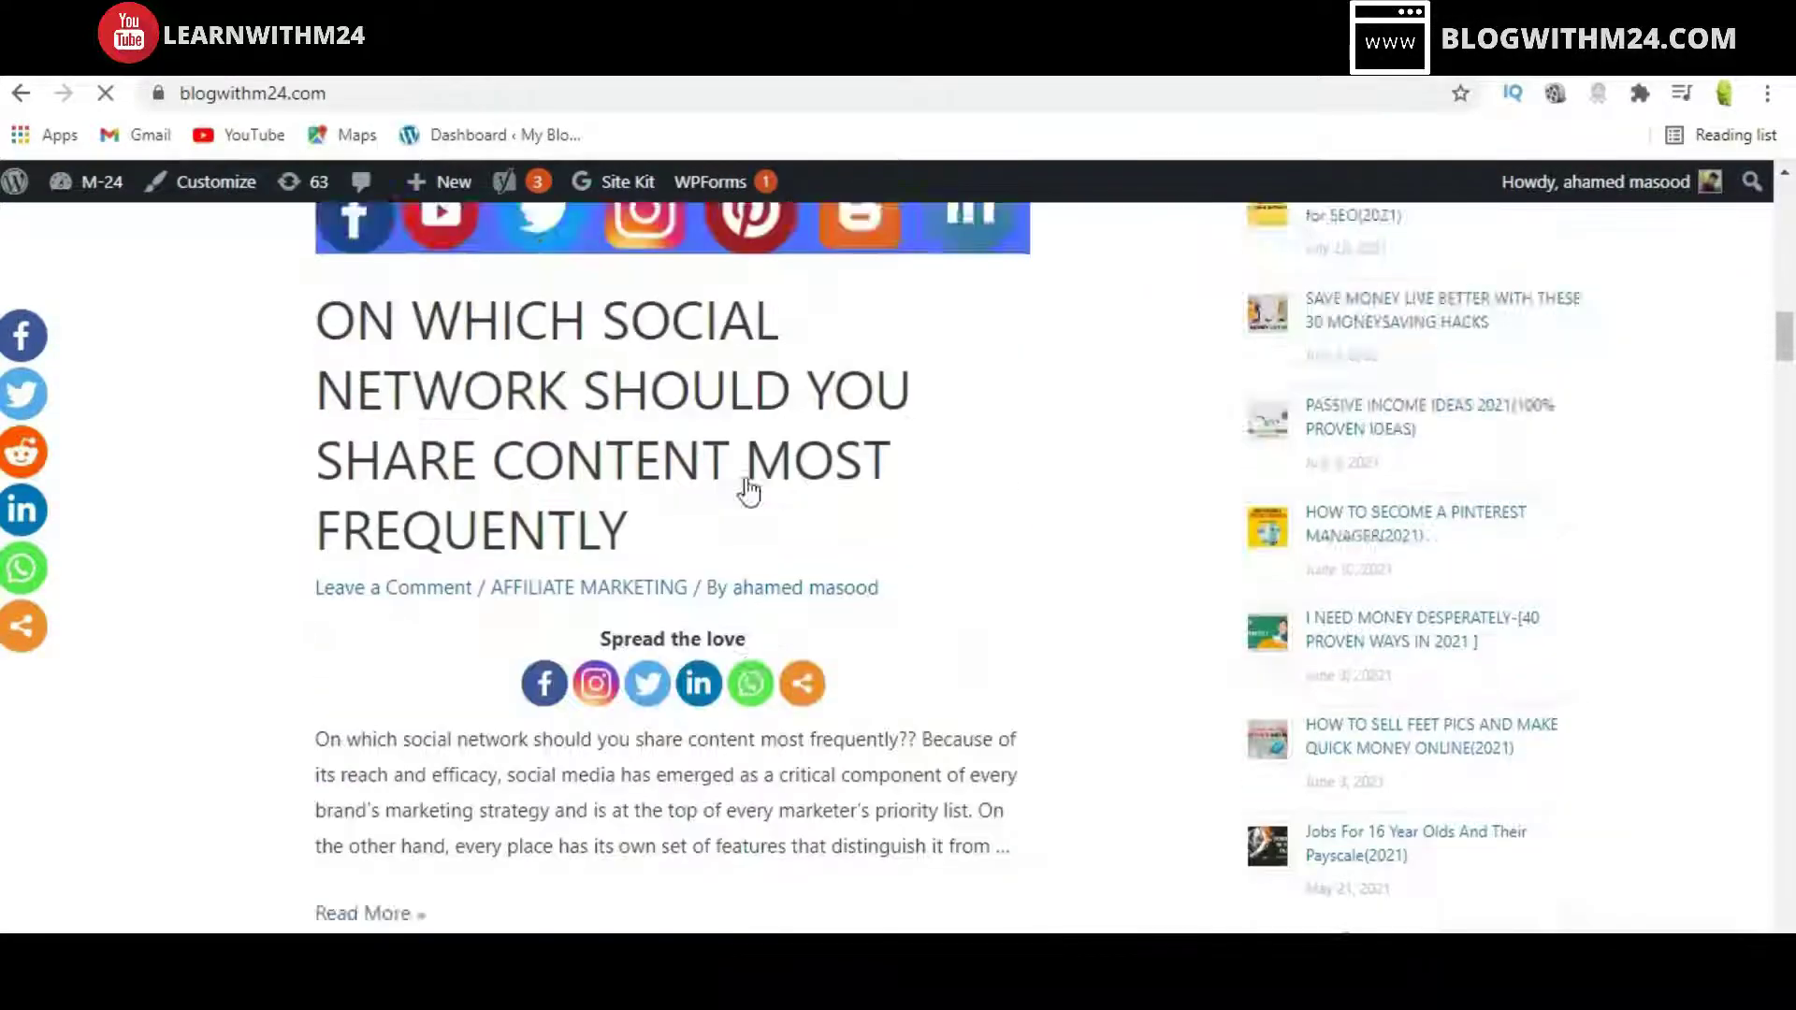
{"action": "scroll", "coordinate": [748, 490], "scroll_direction": "up", "scroll_amount": 5}
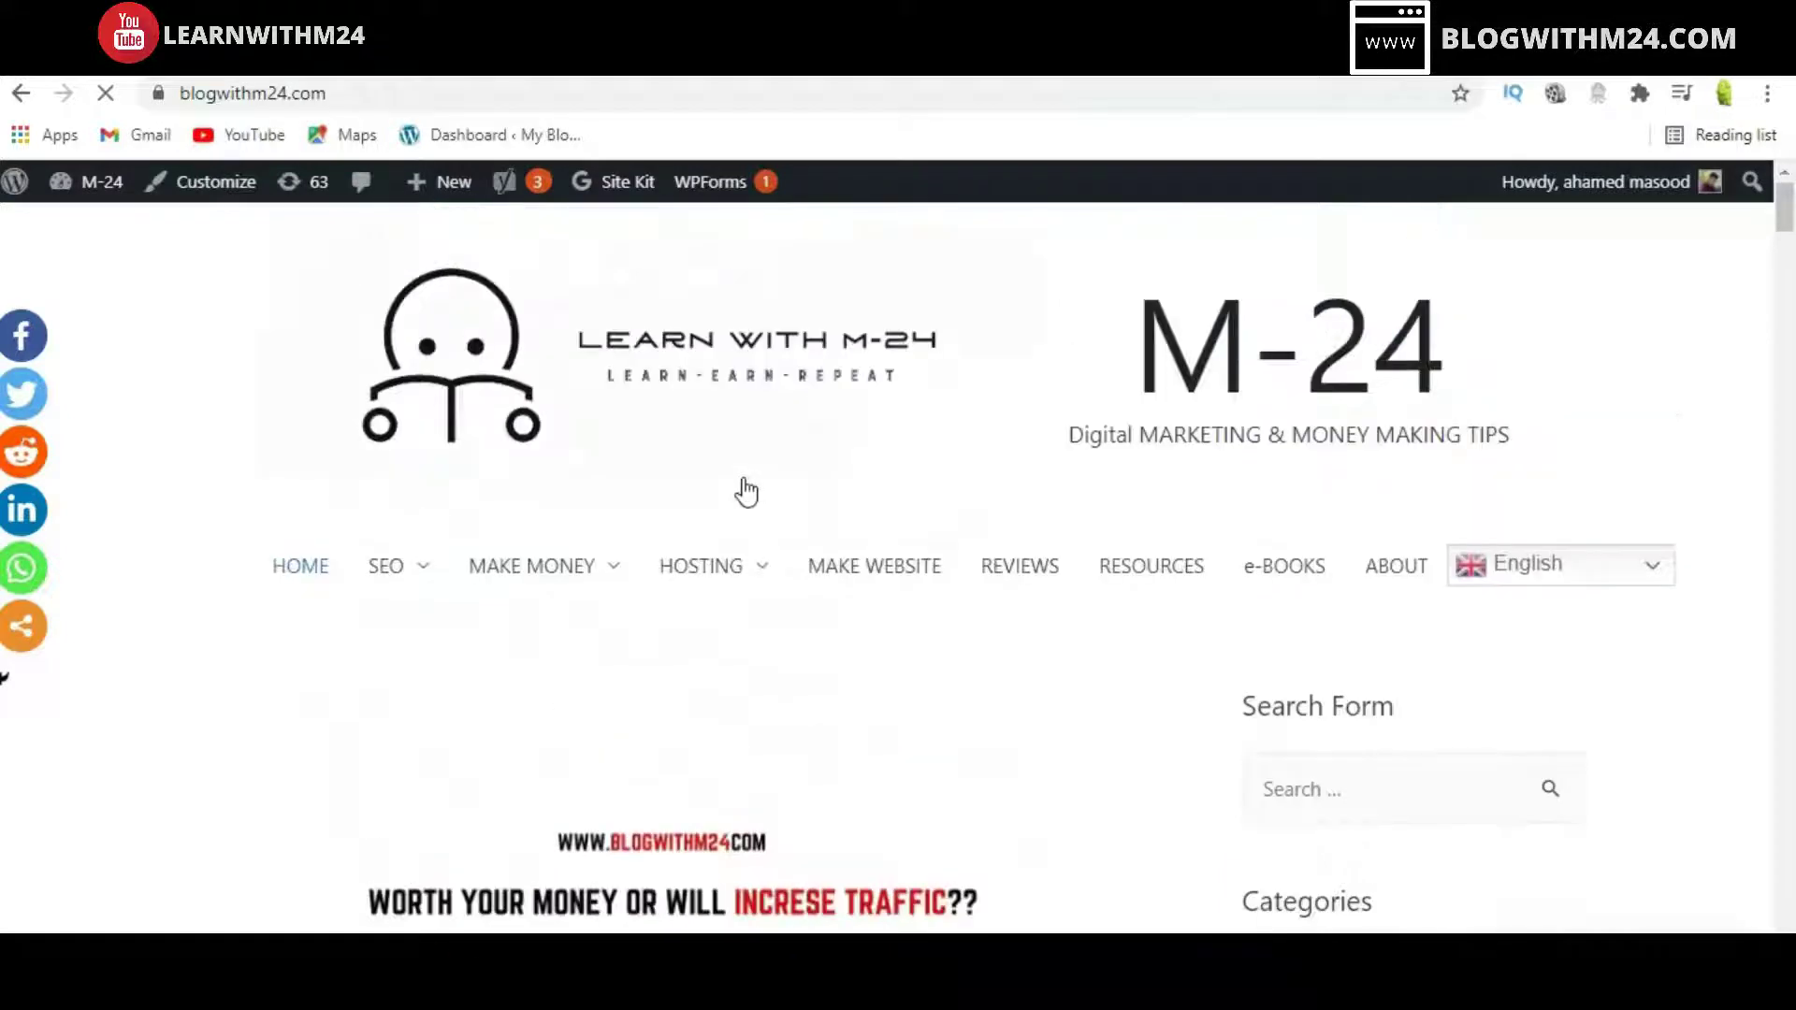
{"action": "left_click", "coordinate": [529, 566]}
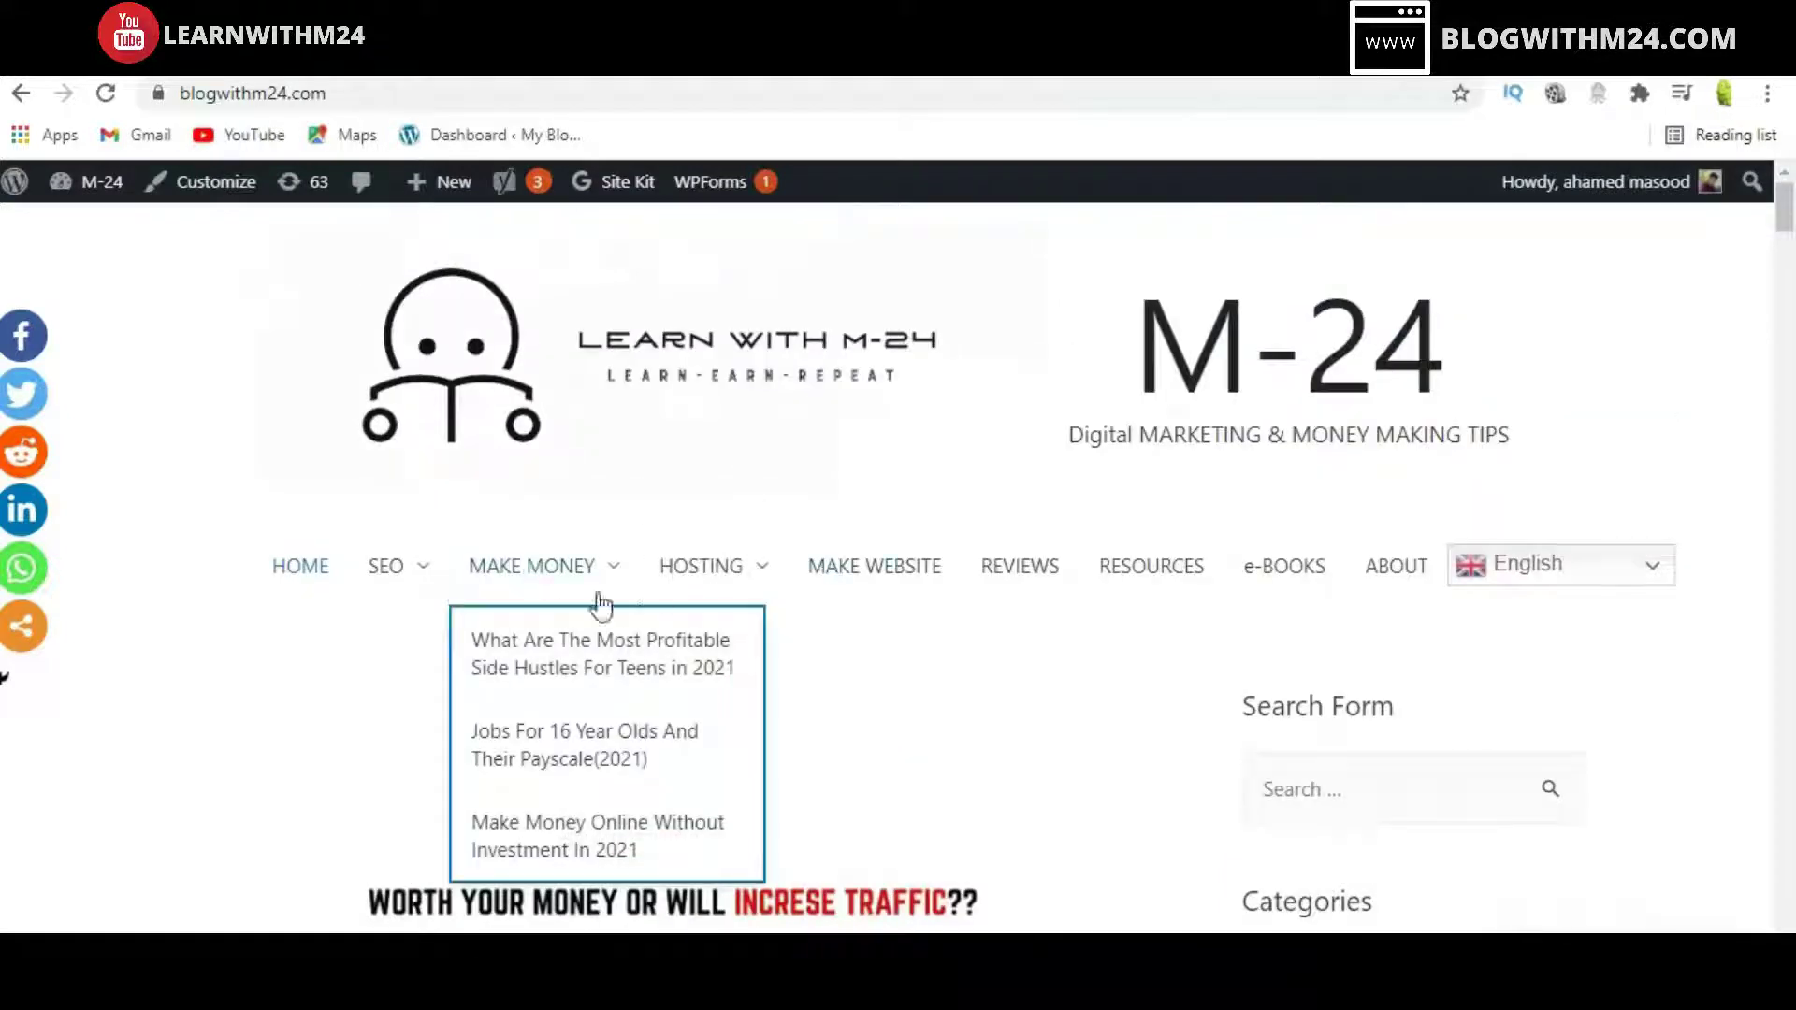
{"action": "scroll", "coordinate": [810, 586], "scroll_direction": "down", "scroll_amount": 10}
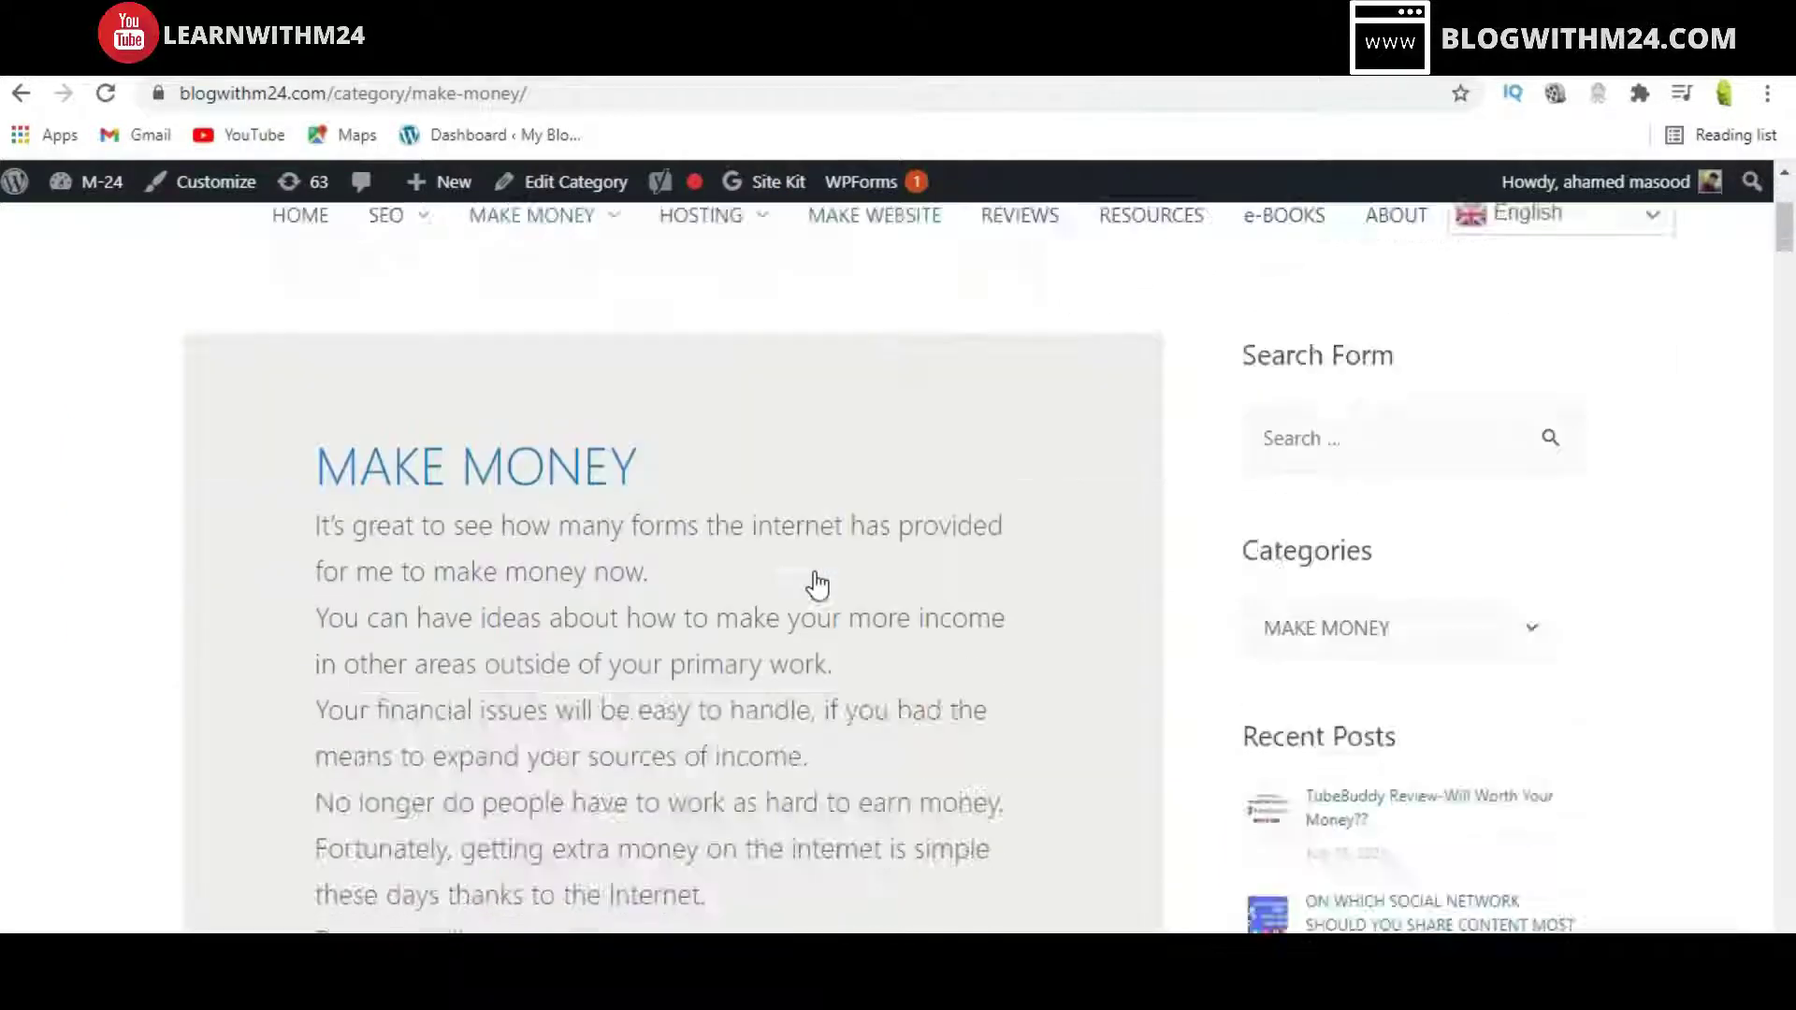
{"action": "scroll", "coordinate": [817, 585], "scroll_direction": "up", "scroll_amount": 10}
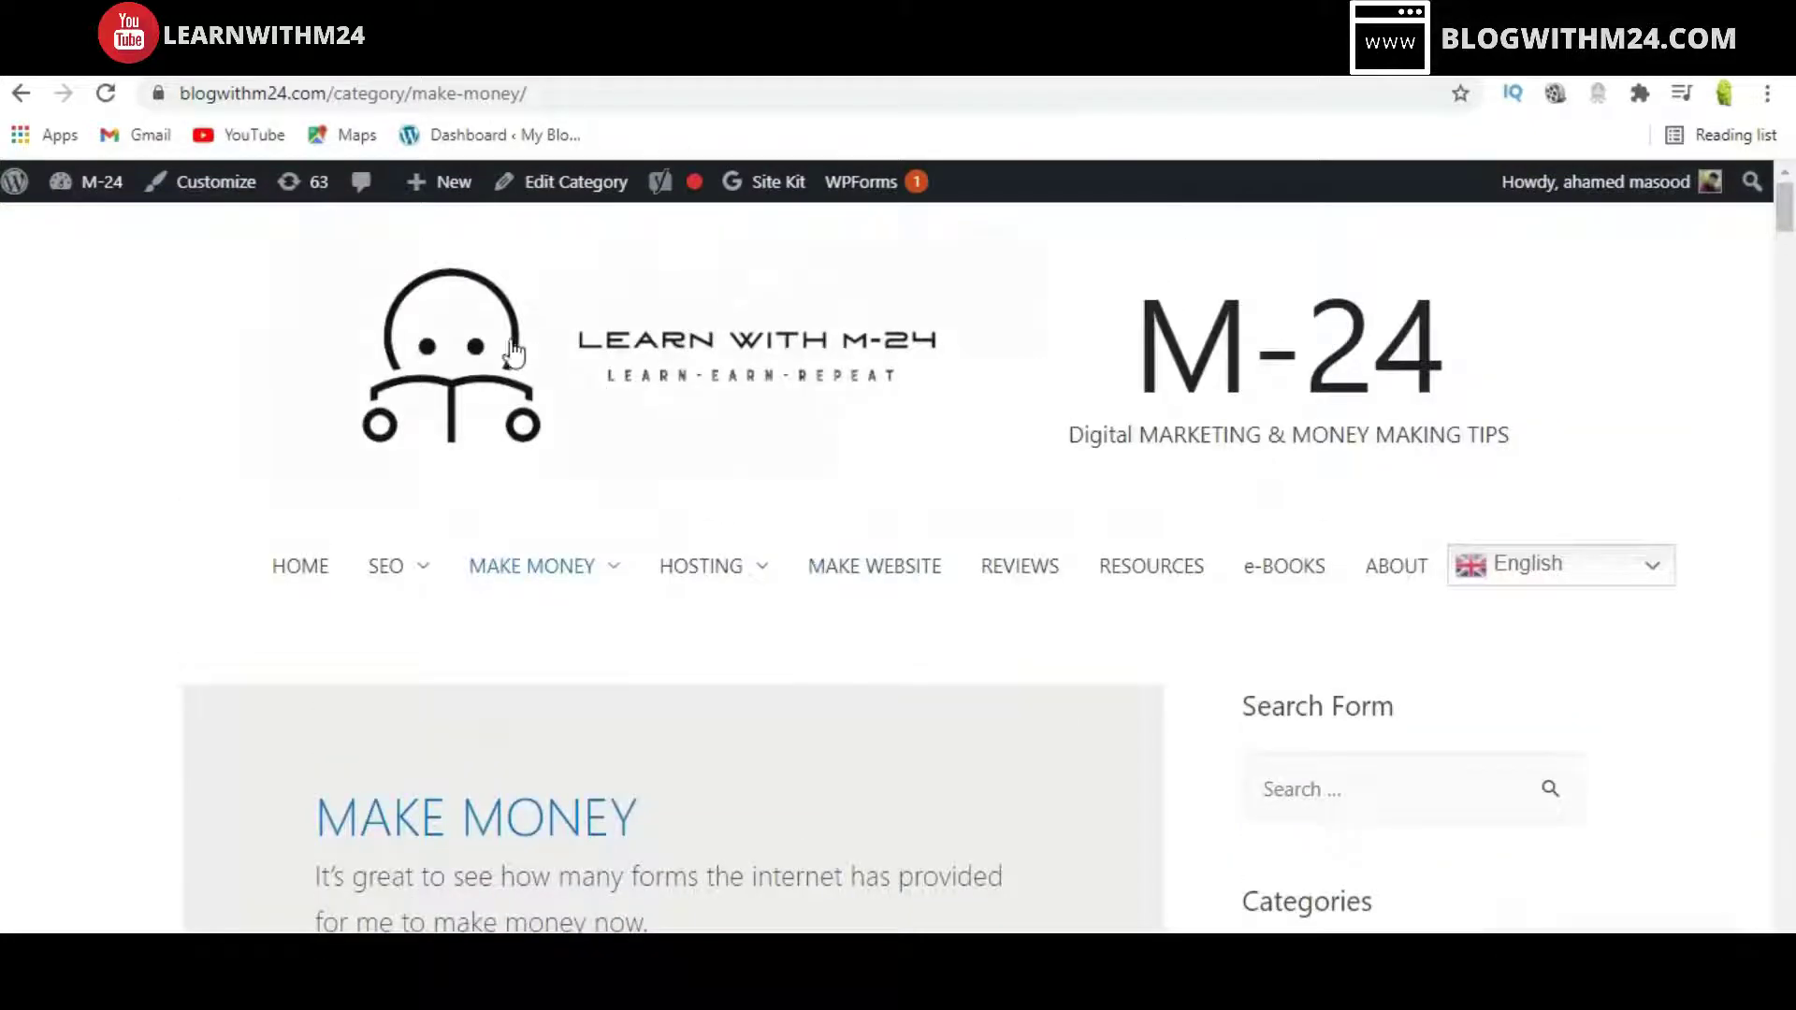
- Go to the M-24 admin Dashboard and open Plugins > Add New
{"action": "mouse_move", "coordinate": [94, 194]}
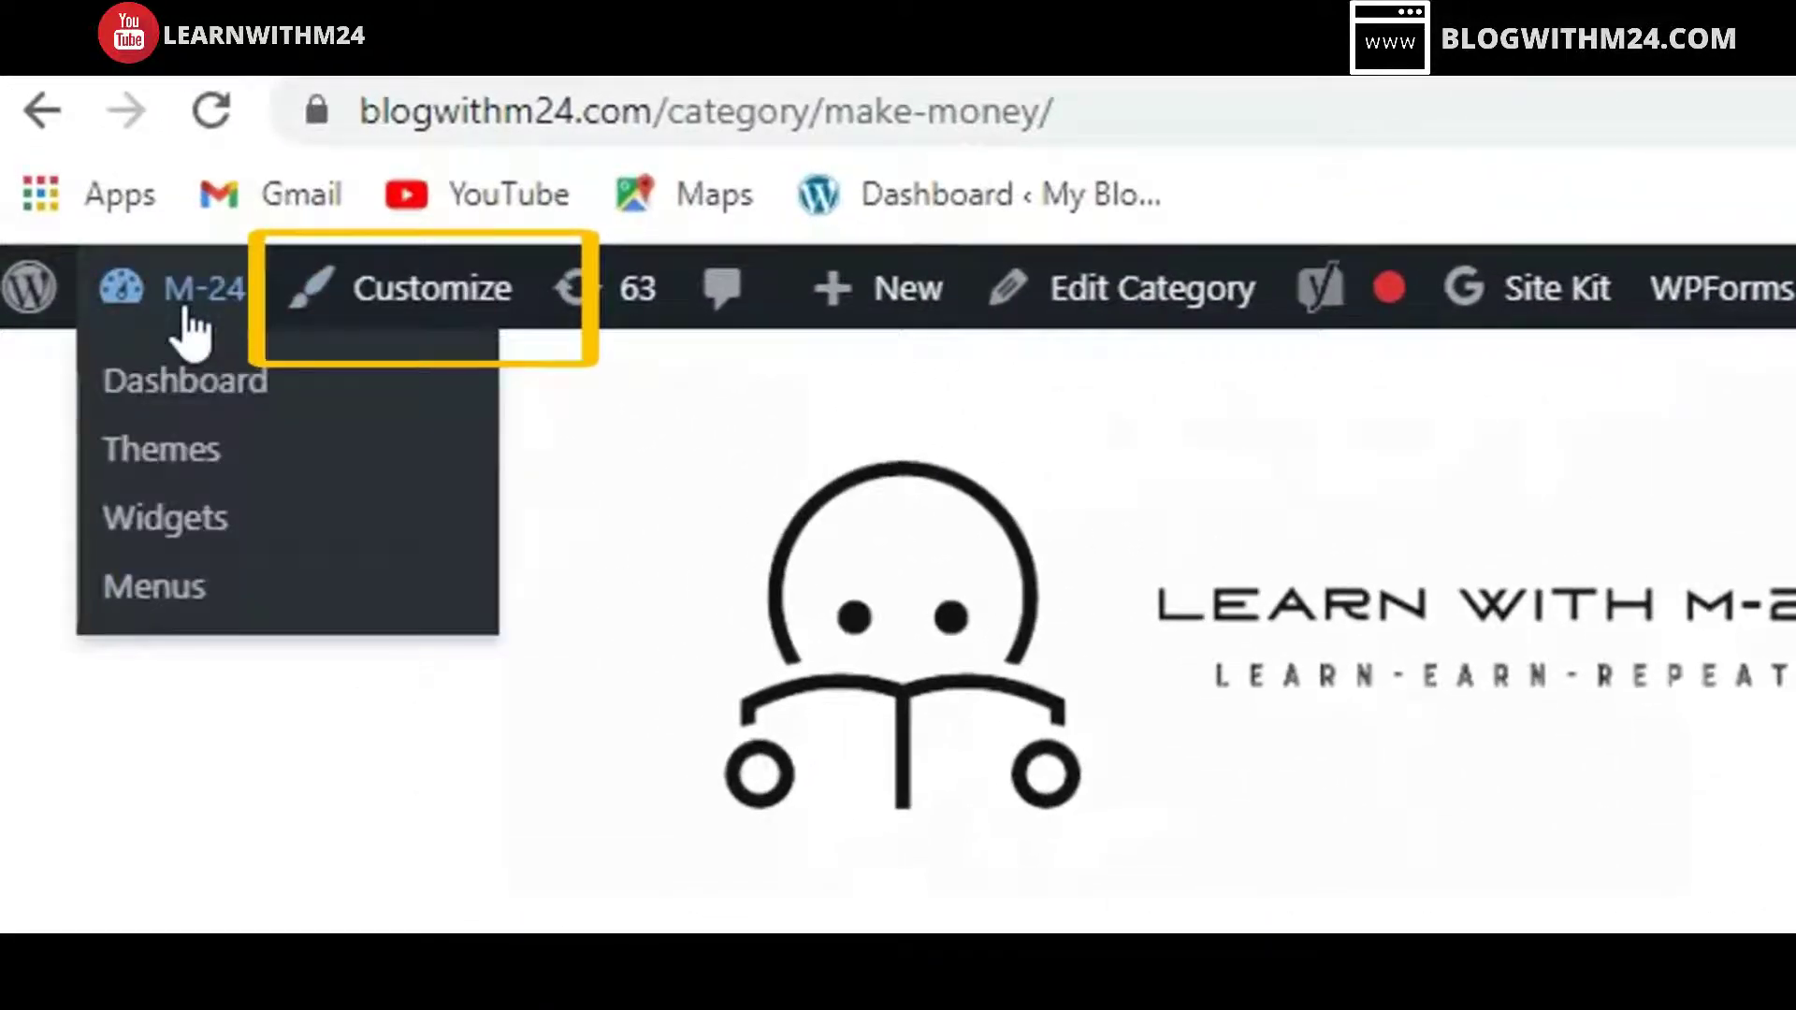
{"action": "left_click", "coordinate": [190, 407]}
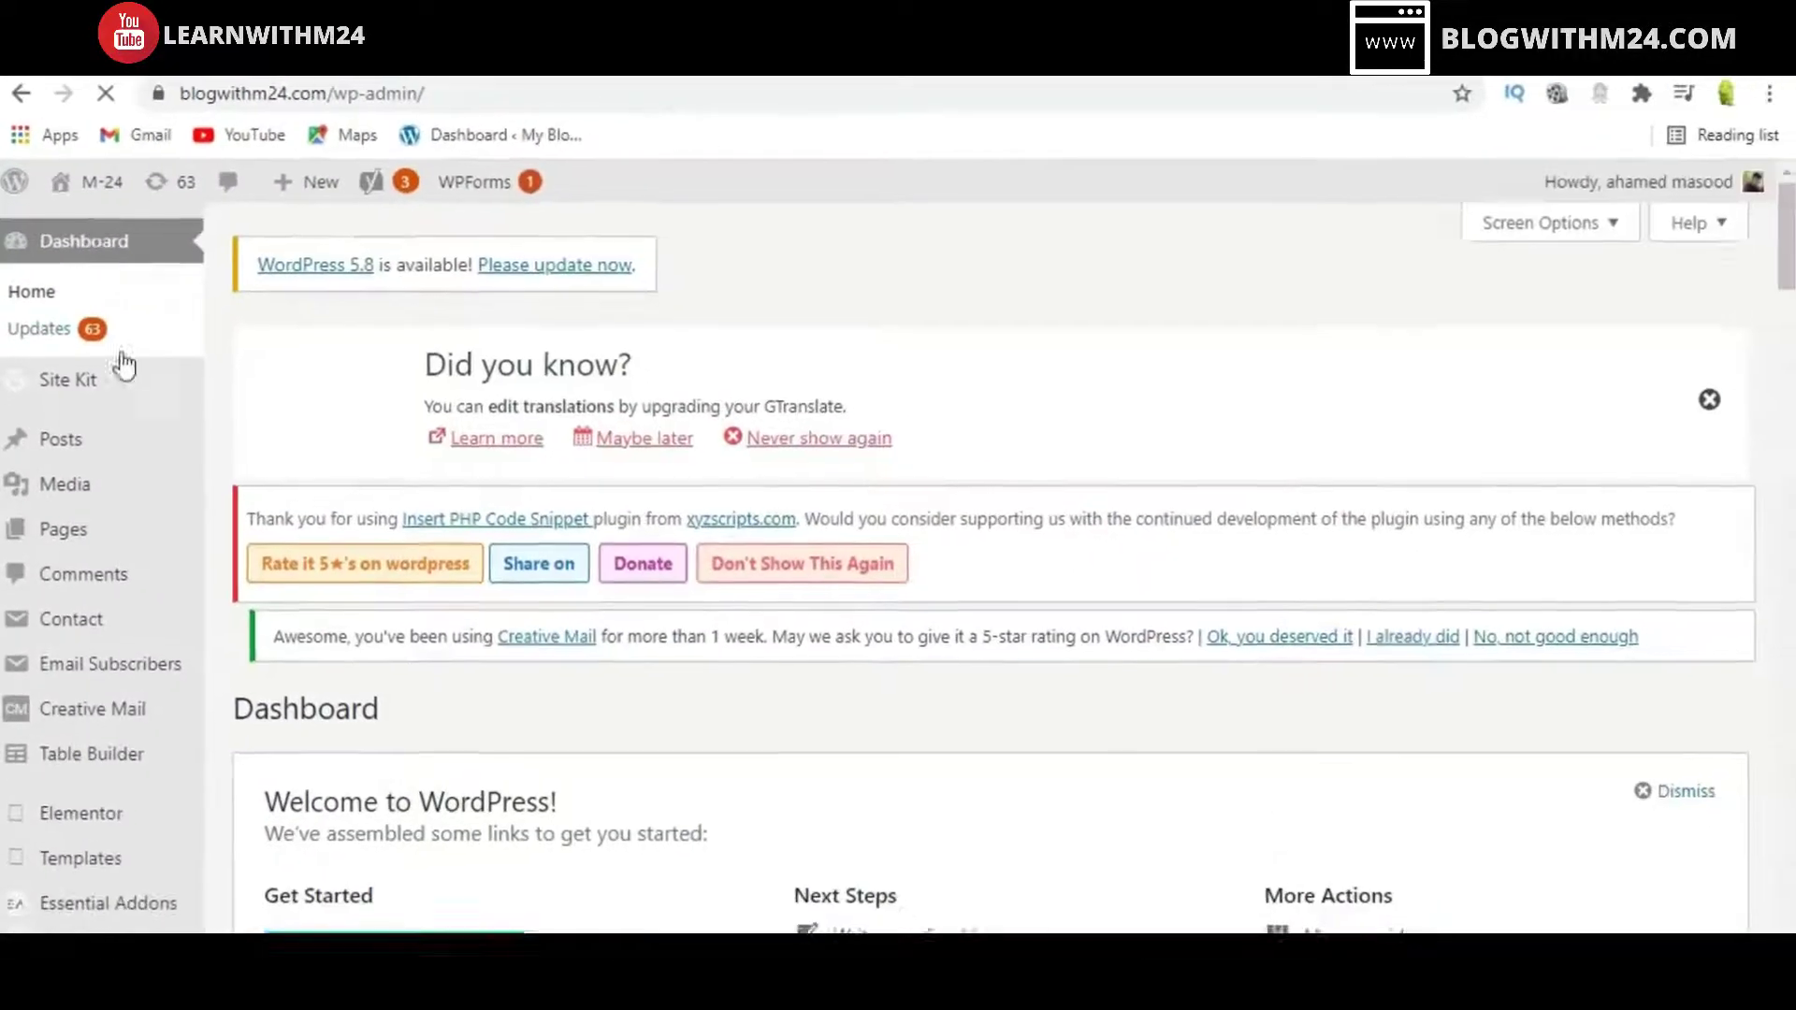
{"action": "scroll", "coordinate": [187, 561], "scroll_direction": "down", "scroll_amount": 5}
{"action": "mouse_move", "coordinate": [225, 678]}
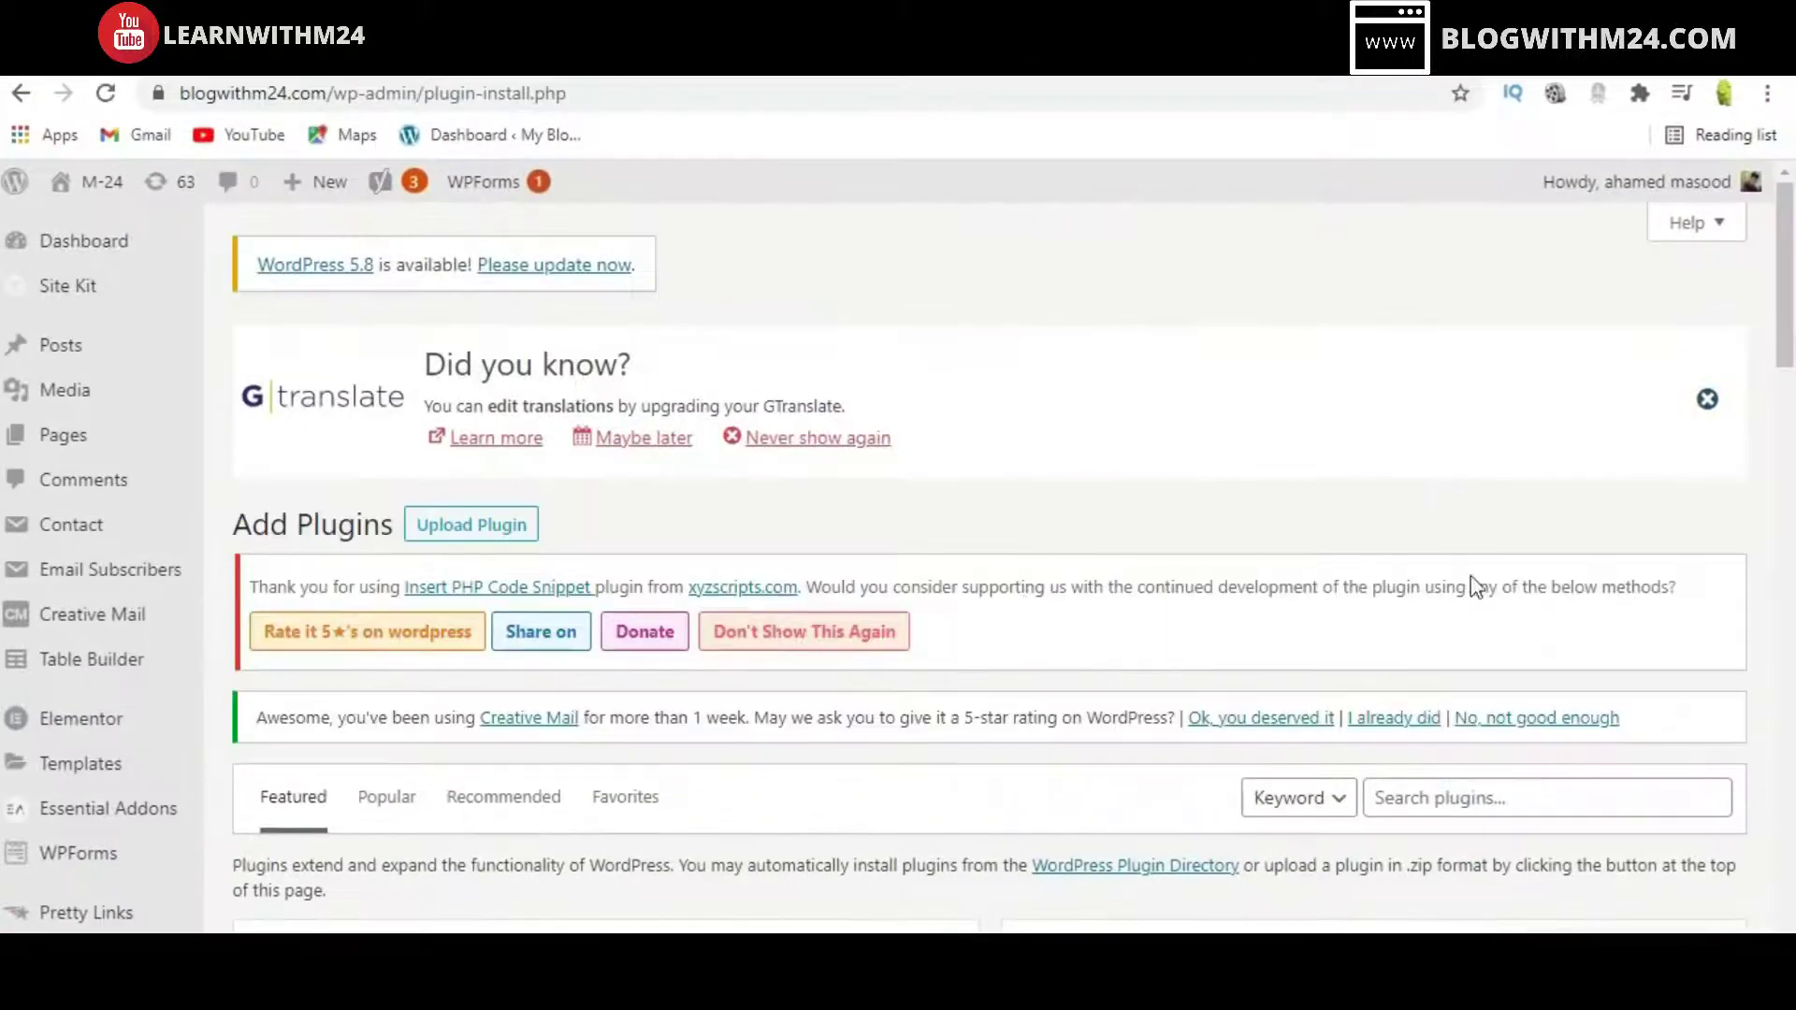
{"action": "scroll", "coordinate": [1459, 589], "scroll_direction": "down", "scroll_amount": 3}
- Search plugins for 'content views', then install and activate Content Views – Post Grid & Filter
{"action": "left_click", "coordinate": [1439, 541]}
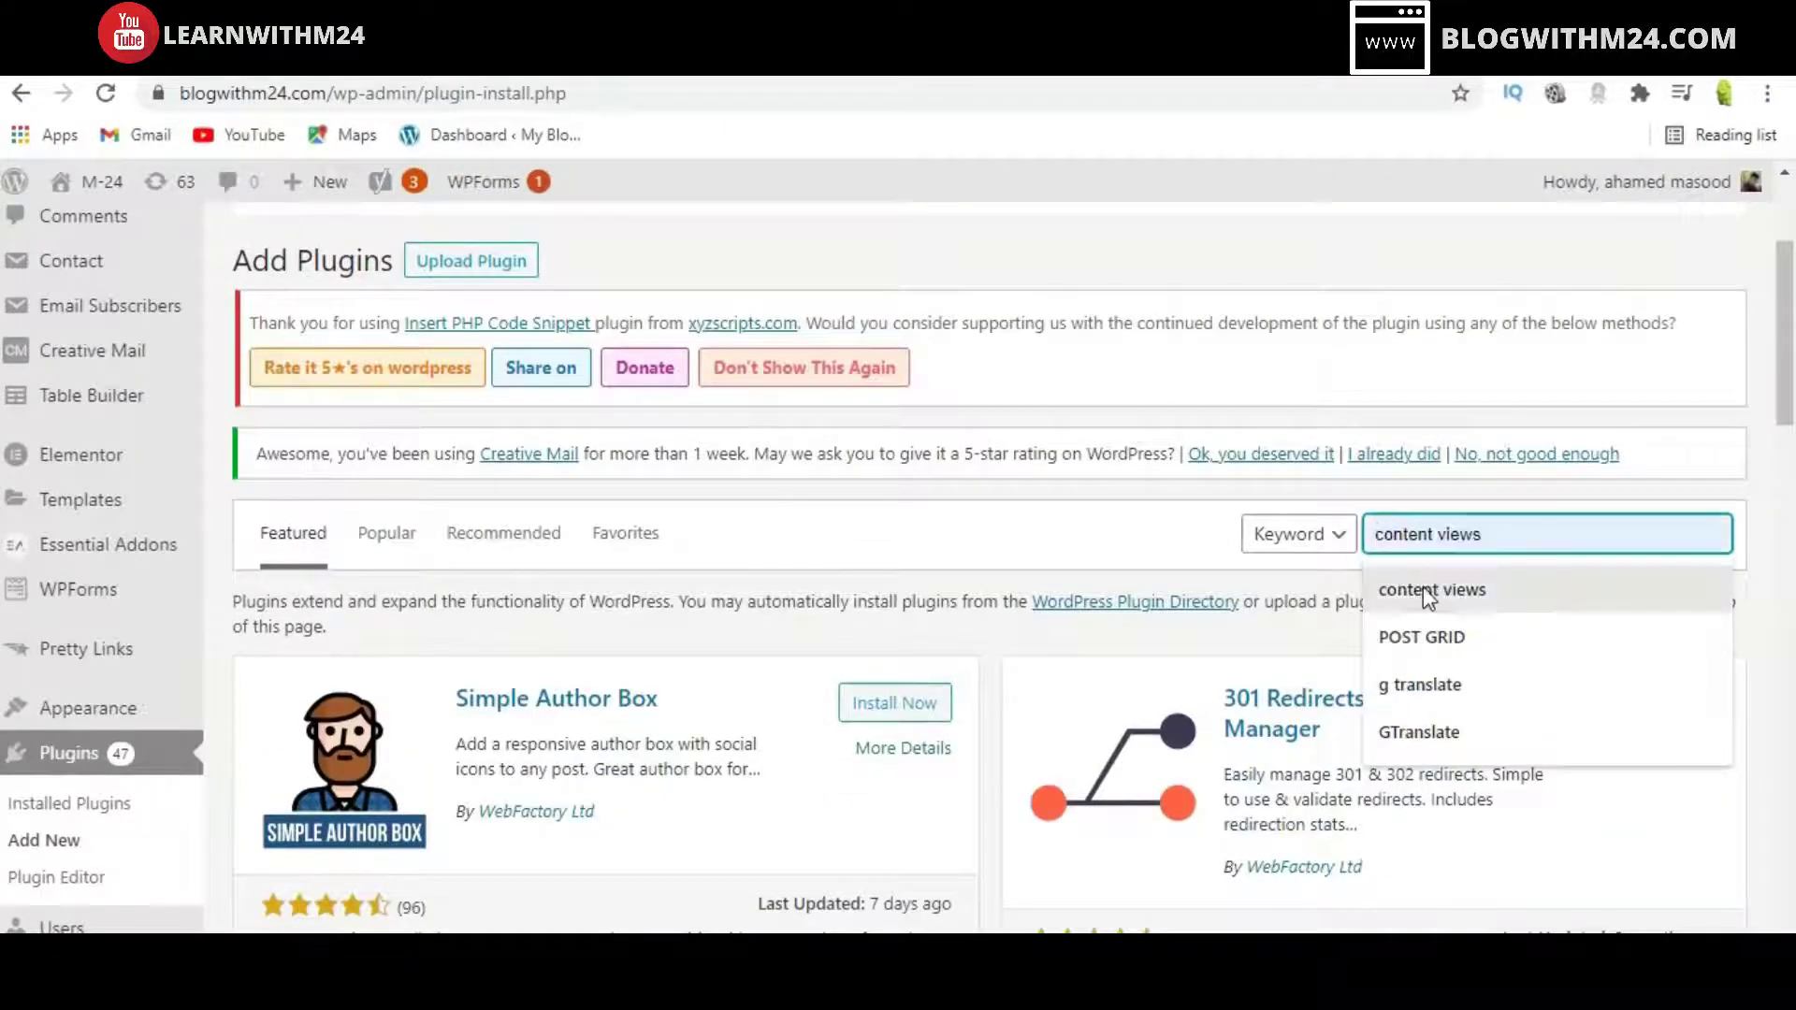
{"action": "left_click", "coordinate": [1423, 587]}
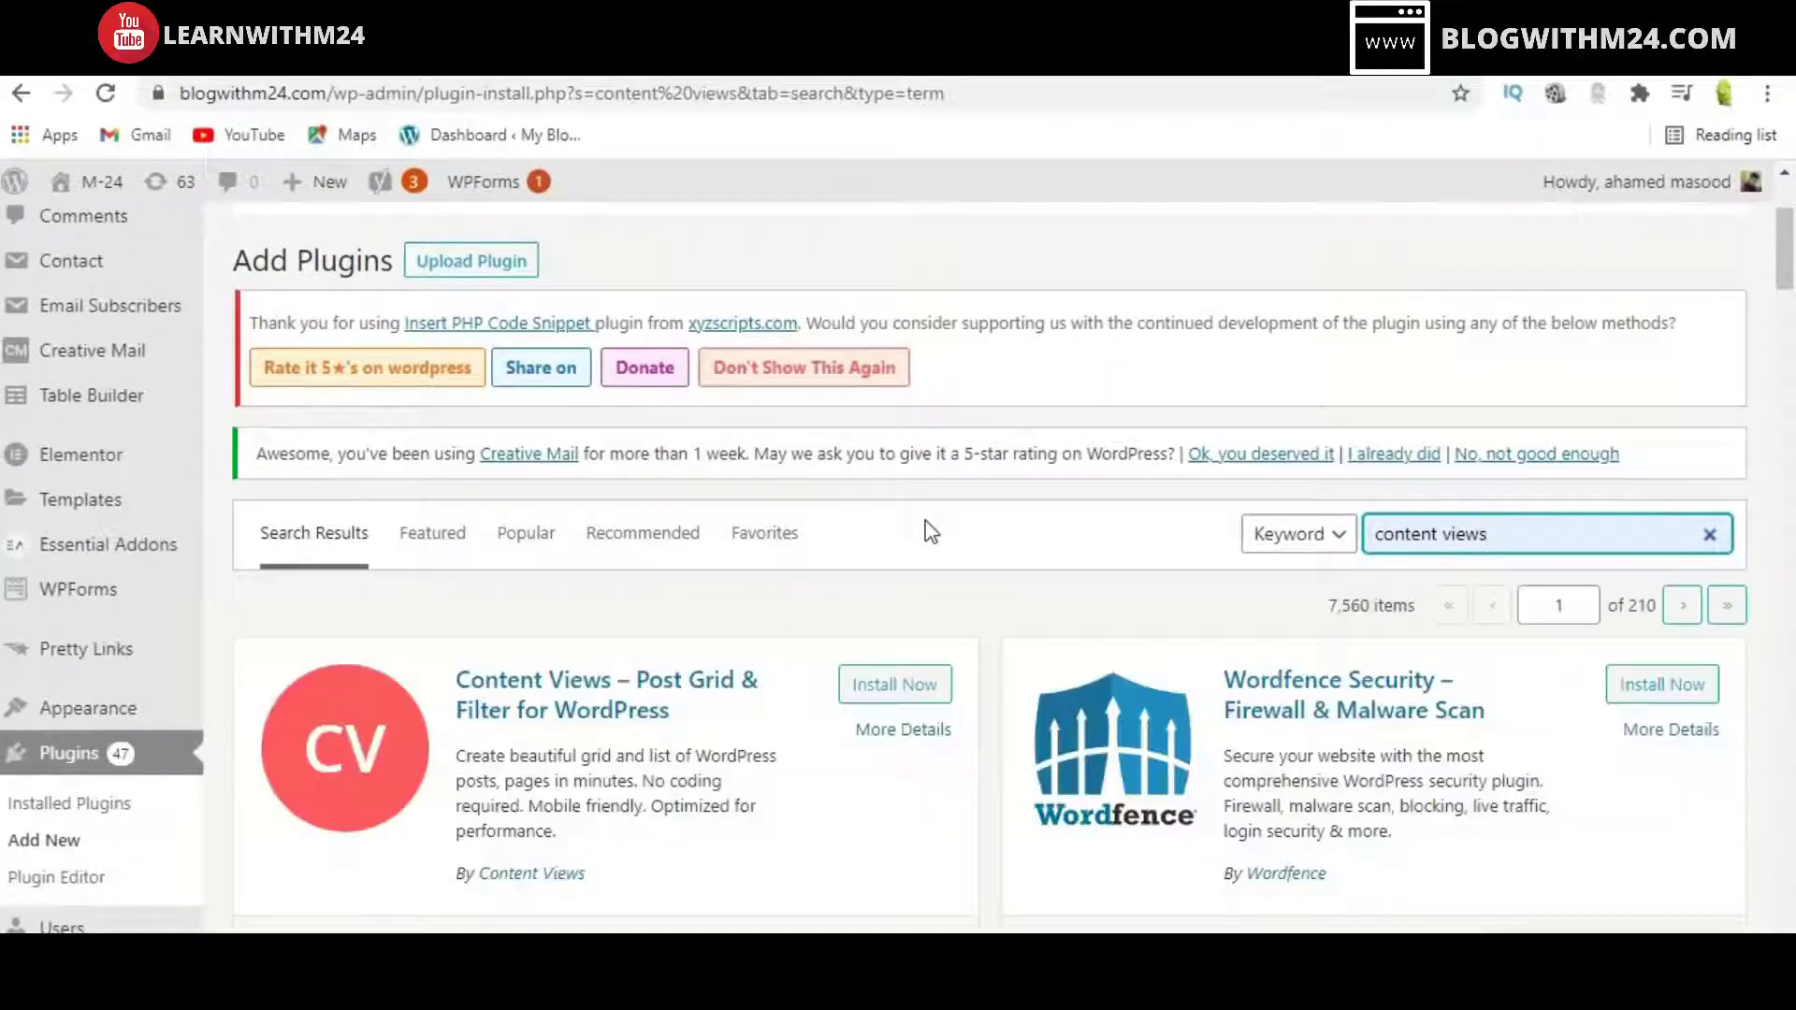
{"action": "scroll", "coordinate": [931, 532], "scroll_direction": "down", "scroll_amount": 3}
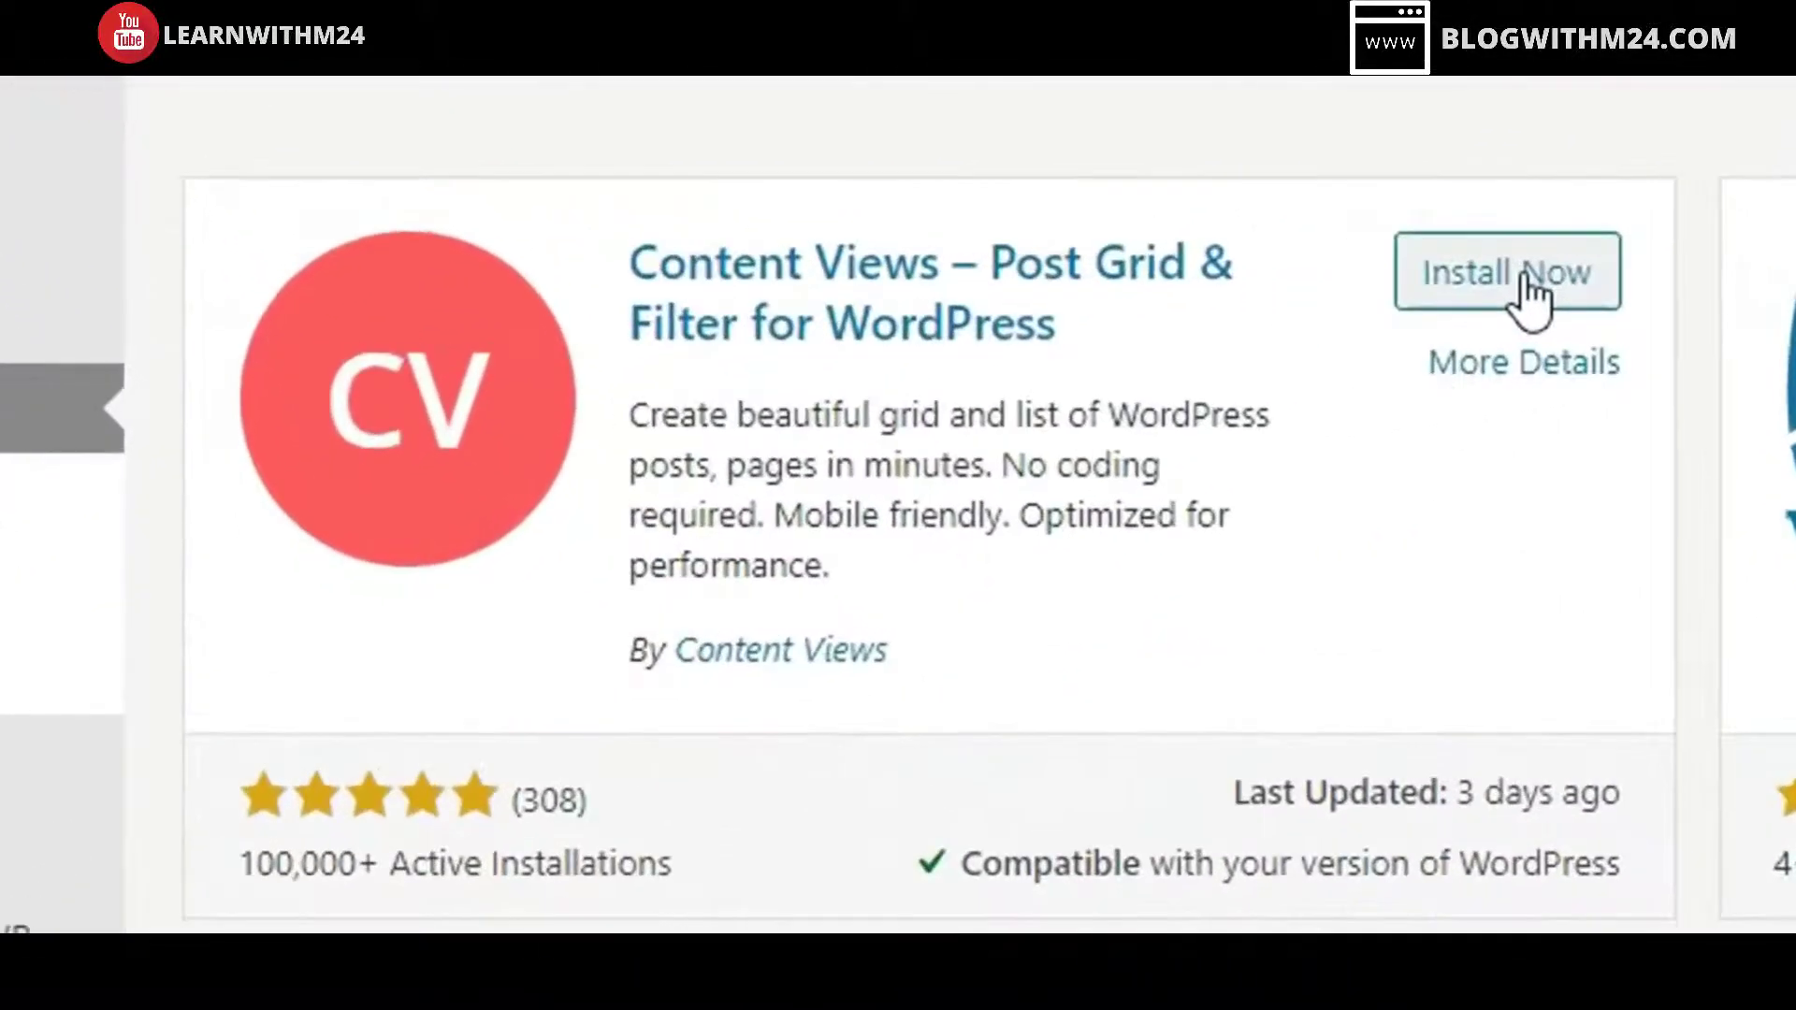
{"action": "left_click", "coordinate": [1527, 279]}
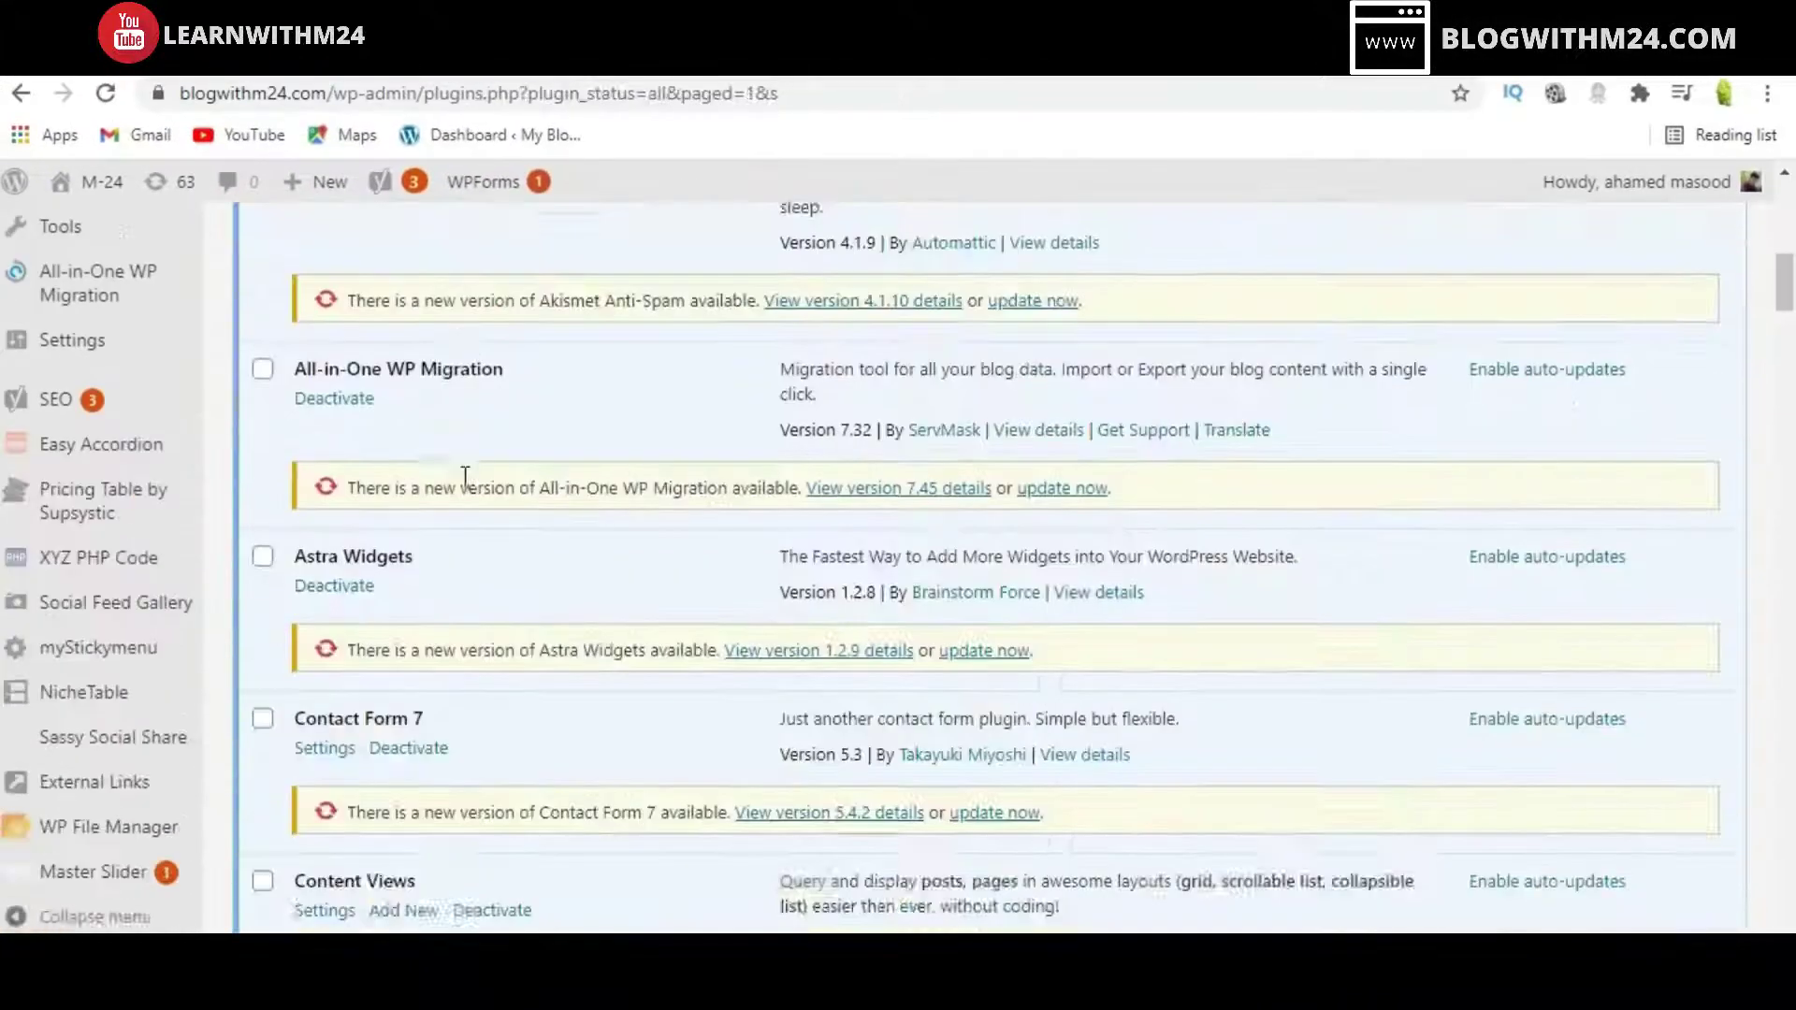
{"action": "scroll", "coordinate": [465, 491], "scroll_direction": "down", "scroll_amount": 3}
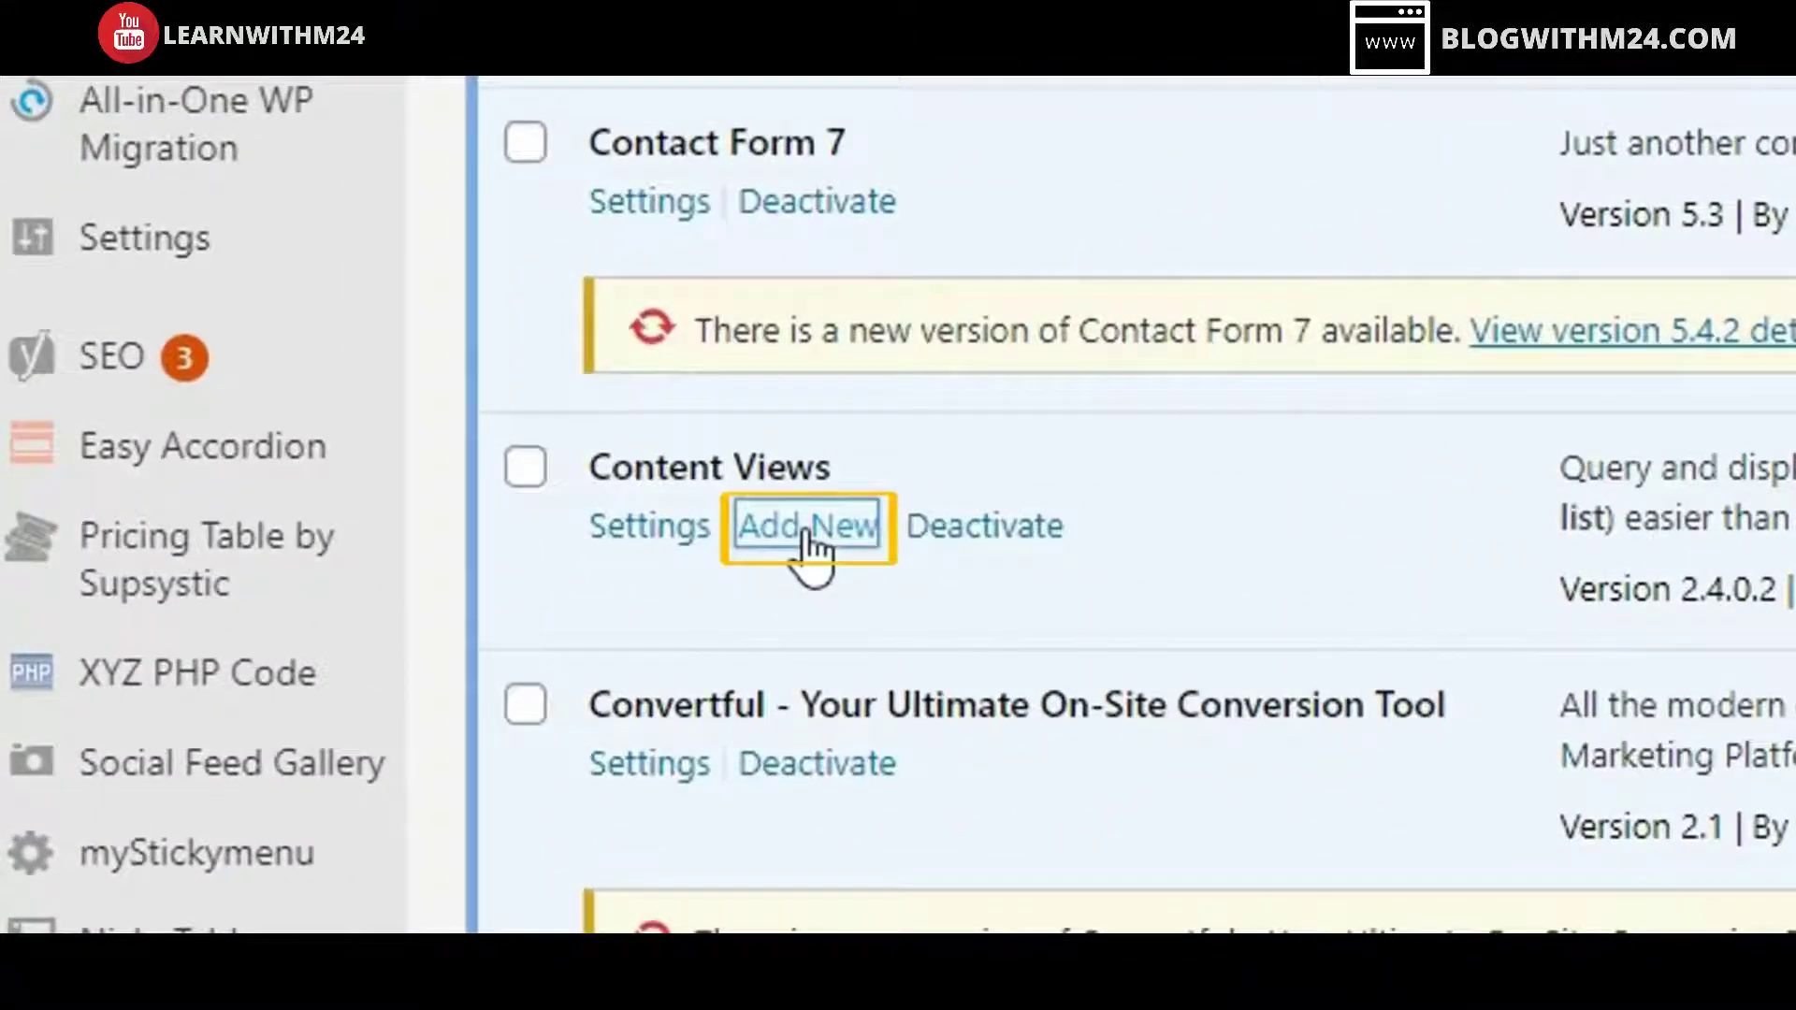
{"action": "left_click", "coordinate": [807, 535]}
- Title the new Content Views view POST-GRID
{"action": "left_click", "coordinate": [558, 555]}
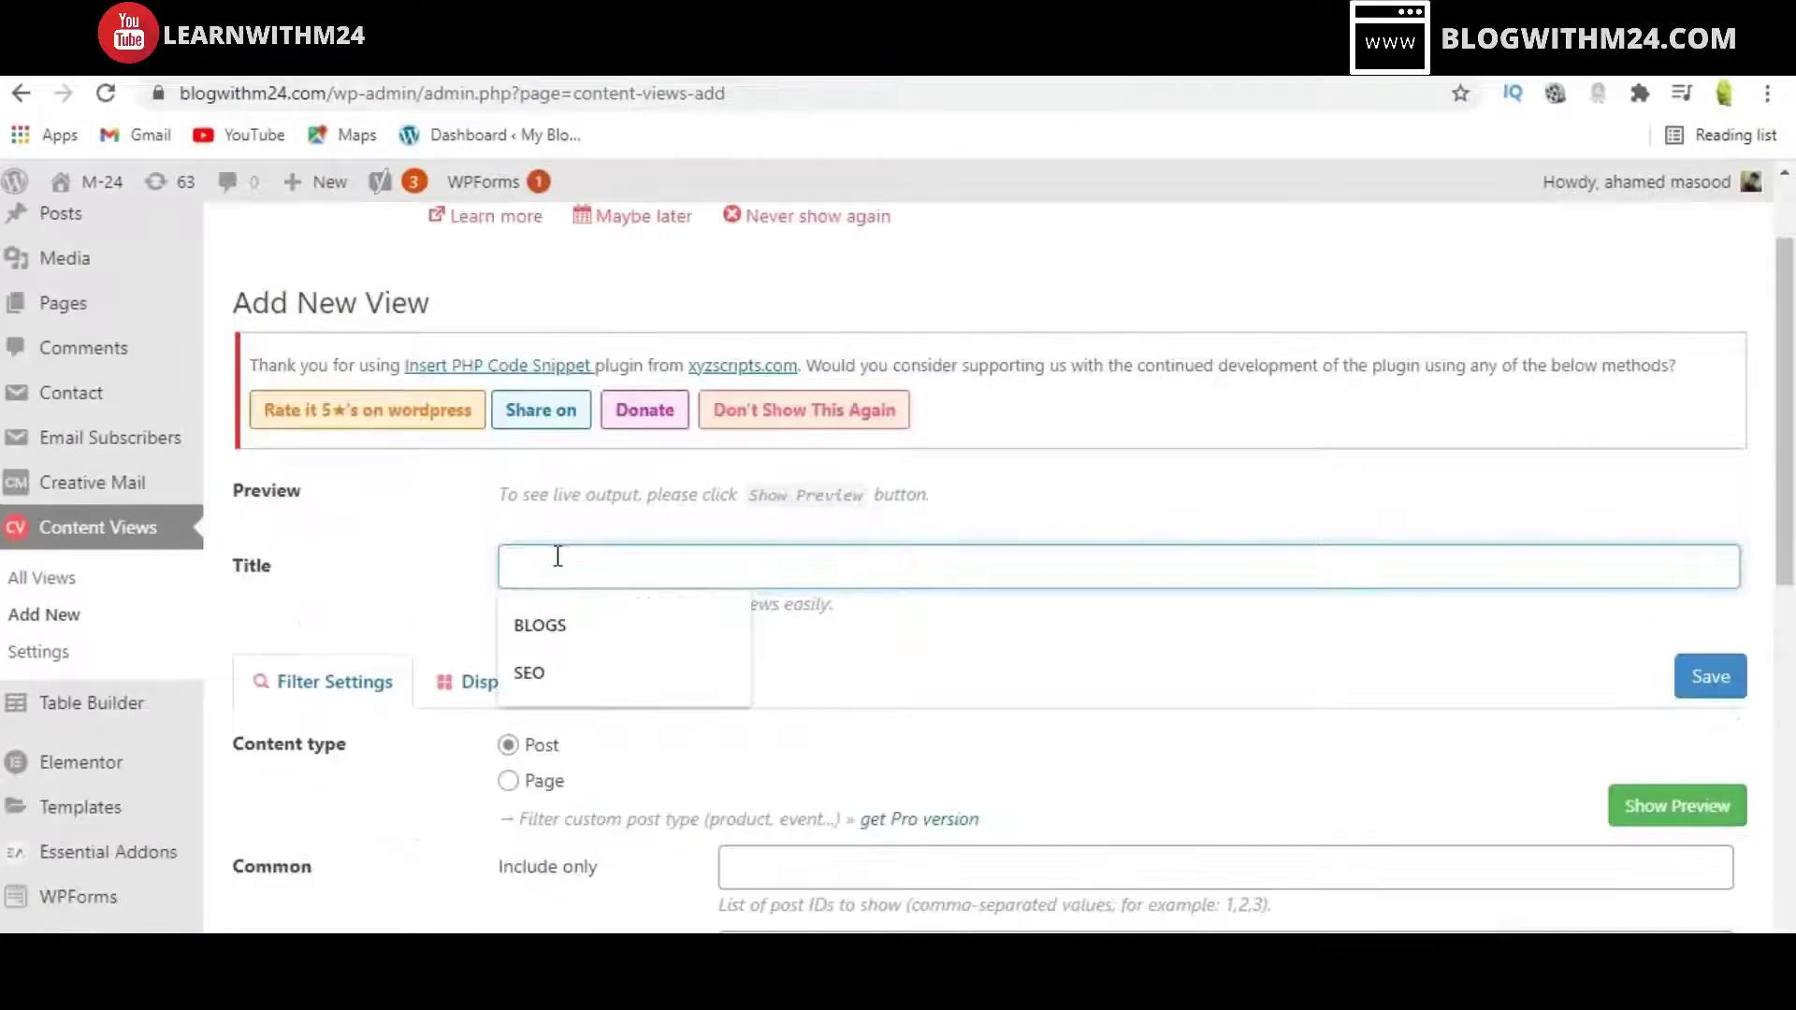
{"action": "type", "text": "POS"}
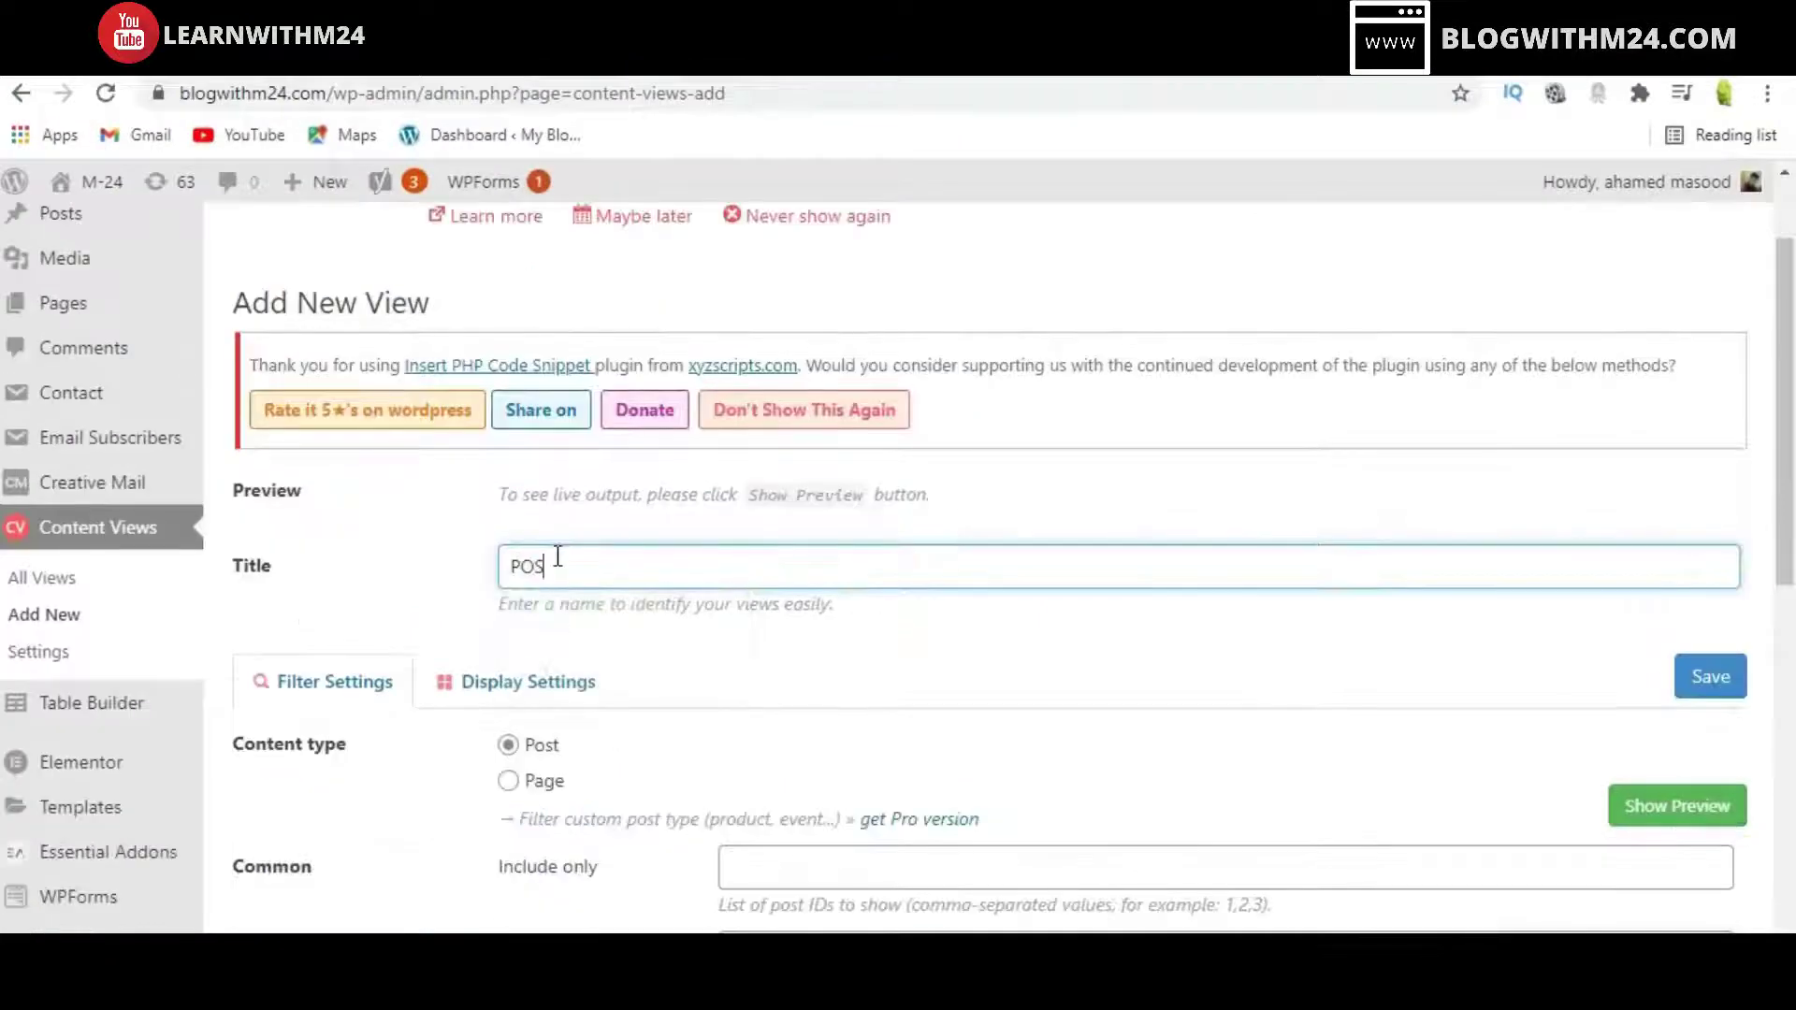
{"action": "type", "text": "T-GR"}
{"action": "type", "text": "ID"}
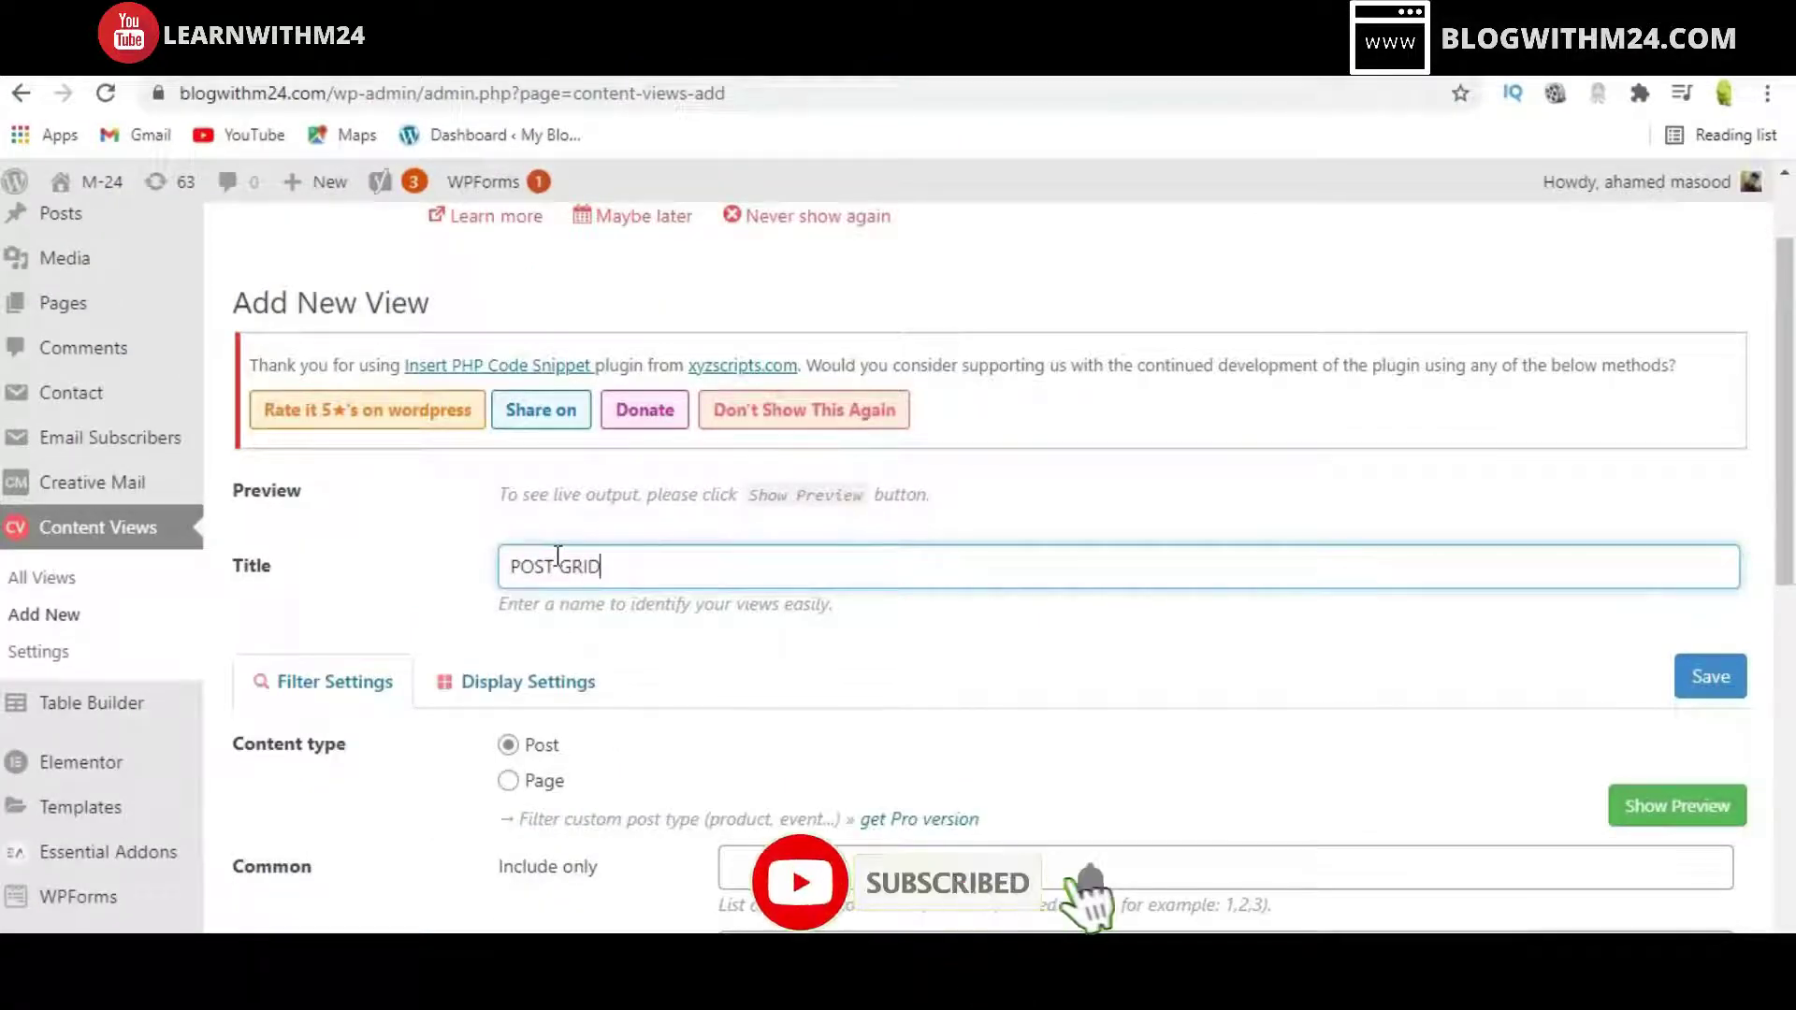
{"action": "left_click", "coordinate": [923, 637]}
{"action": "scroll", "coordinate": [924, 640], "scroll_direction": "down", "scroll_amount": 4}
{"action": "scroll", "coordinate": [925, 643], "scroll_direction": "down", "scroll_amount": 5}
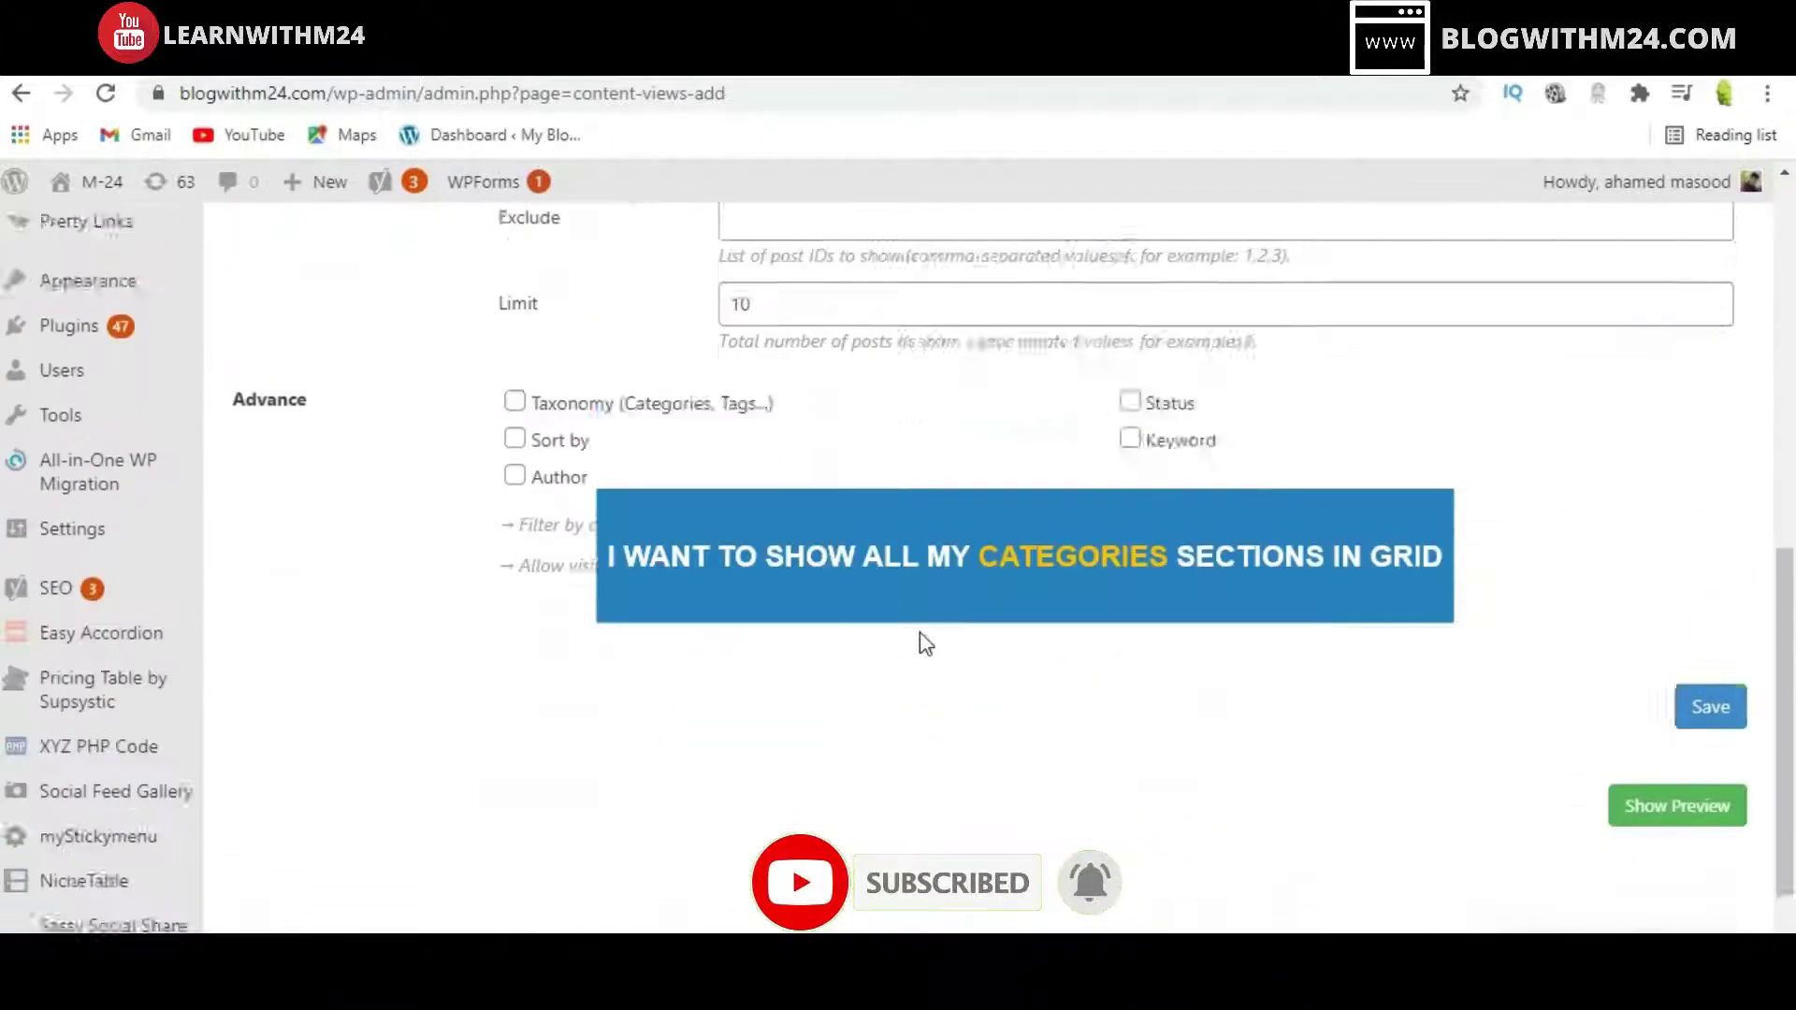
{"action": "scroll", "coordinate": [925, 643], "scroll_direction": "up", "scroll_amount": 3}
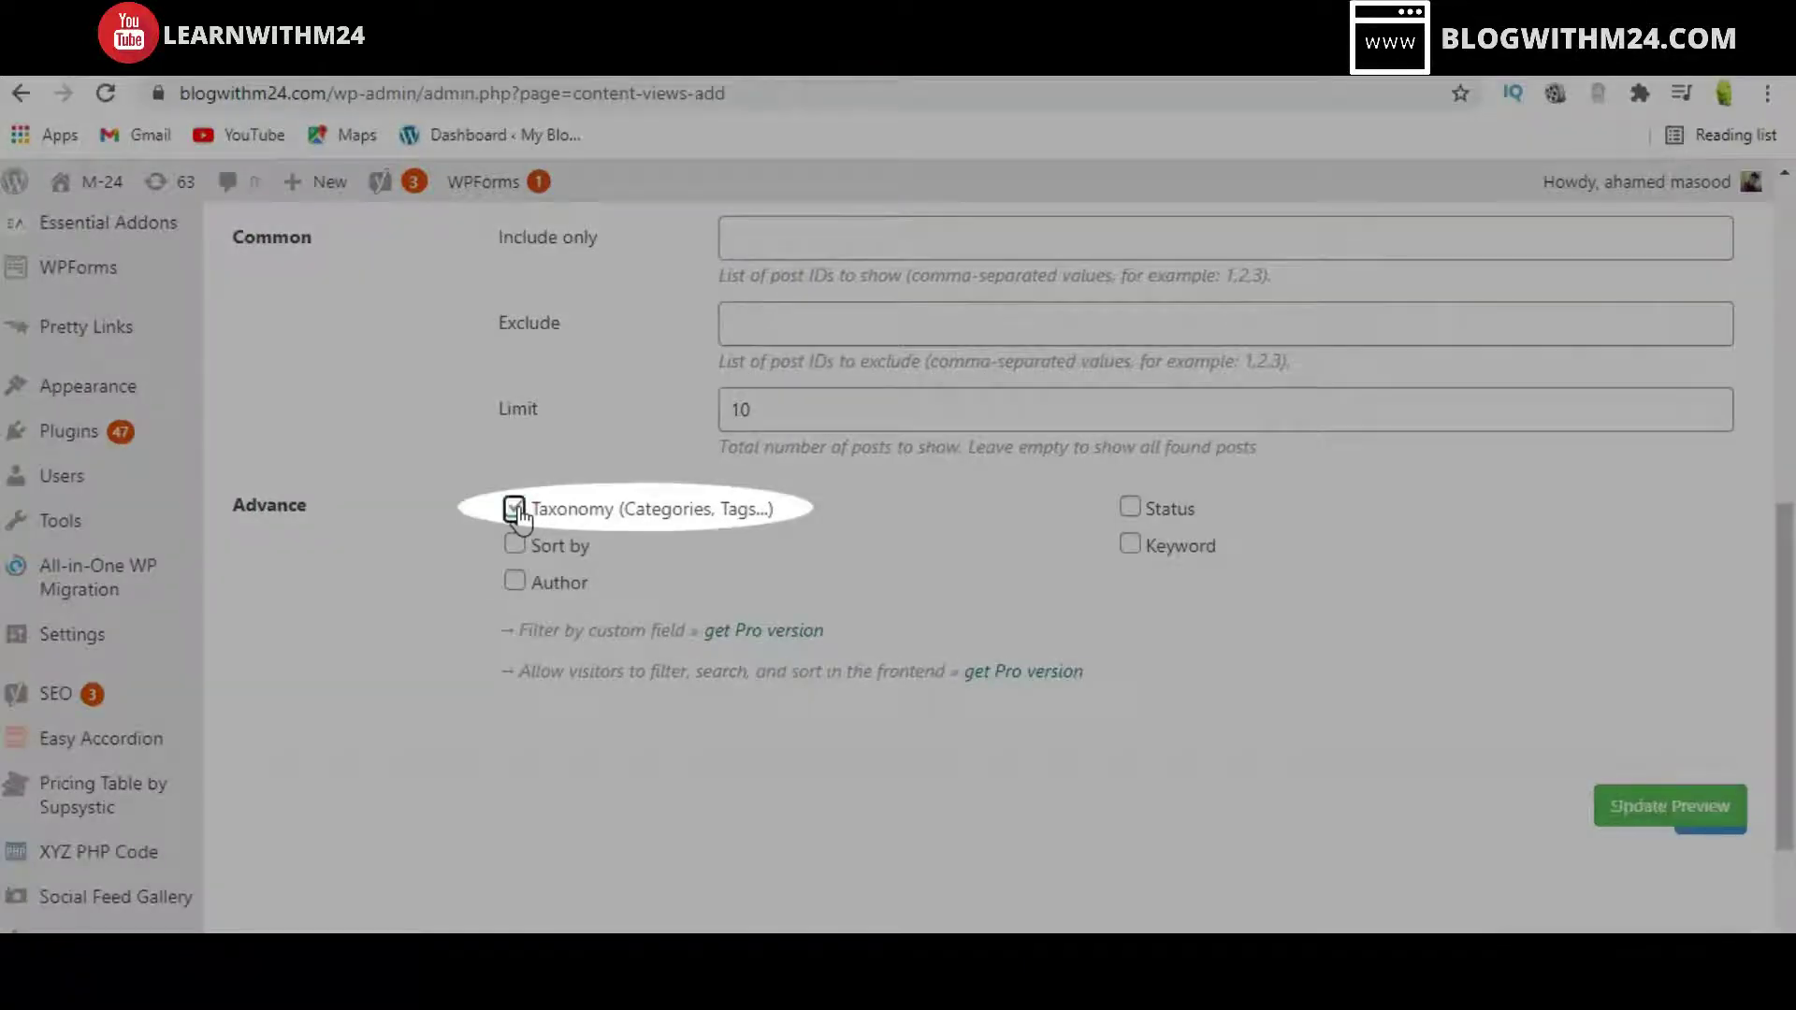
- Filter the view by Categories, selecting AFFILIATE MARKETING and LEADERSHIP
{"action": "scroll", "coordinate": [533, 538], "scroll_direction": "down", "scroll_amount": 3}
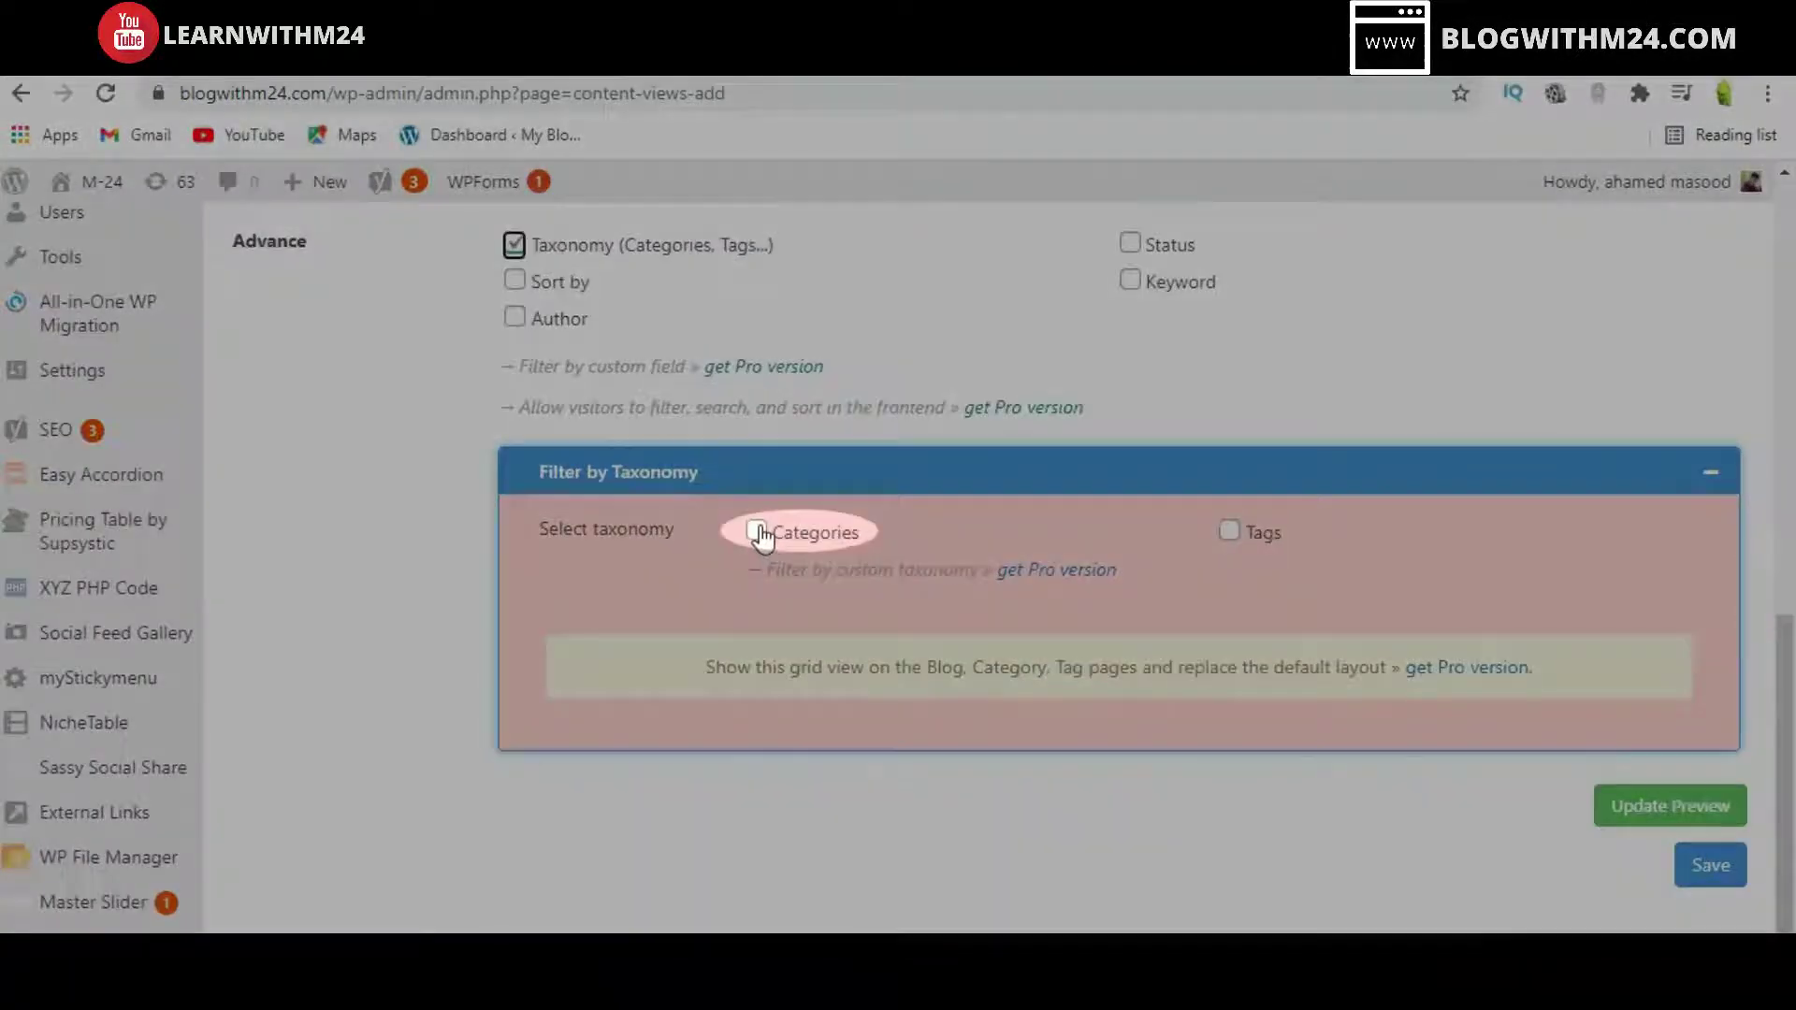
{"action": "left_click", "coordinate": [755, 530]}
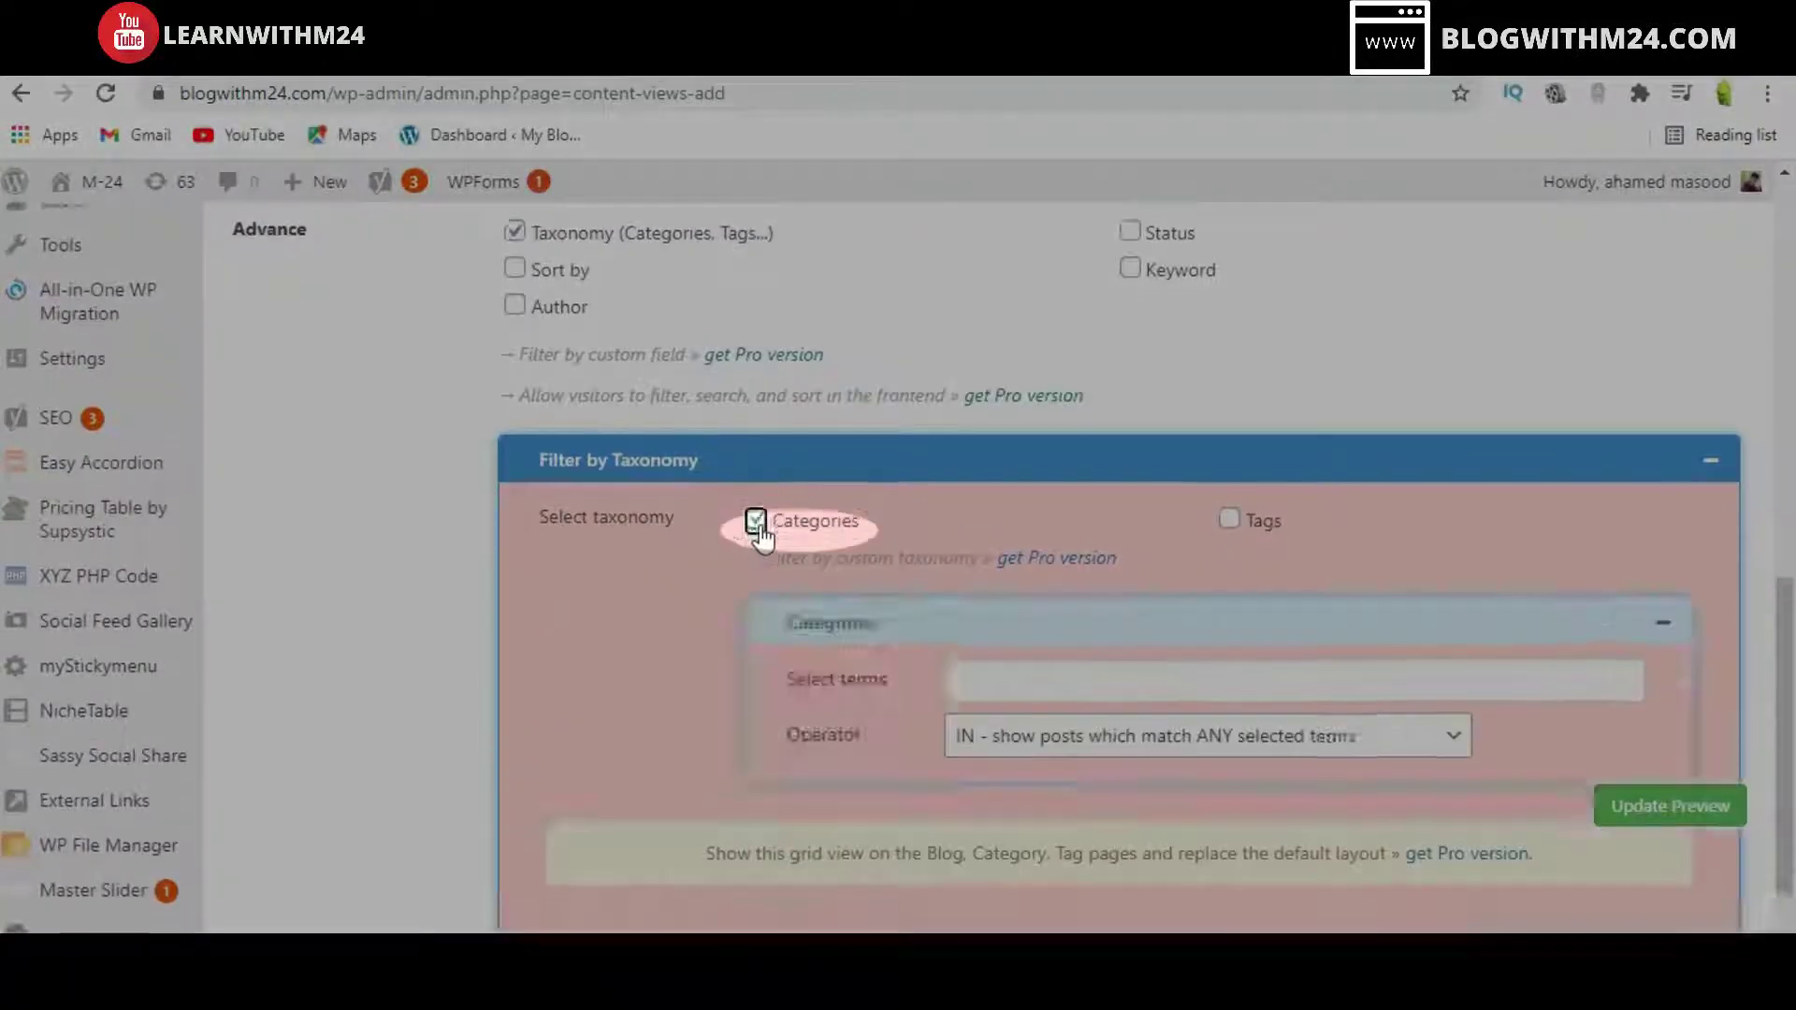
{"action": "scroll", "coordinate": [762, 538], "scroll_direction": "down", "scroll_amount": 2}
{"action": "left_click", "coordinate": [972, 514]}
{"action": "scroll", "coordinate": [1002, 580], "scroll_direction": "down", "scroll_amount": 2}
{"action": "scroll", "coordinate": [999, 749], "scroll_direction": "up", "scroll_amount": 2}
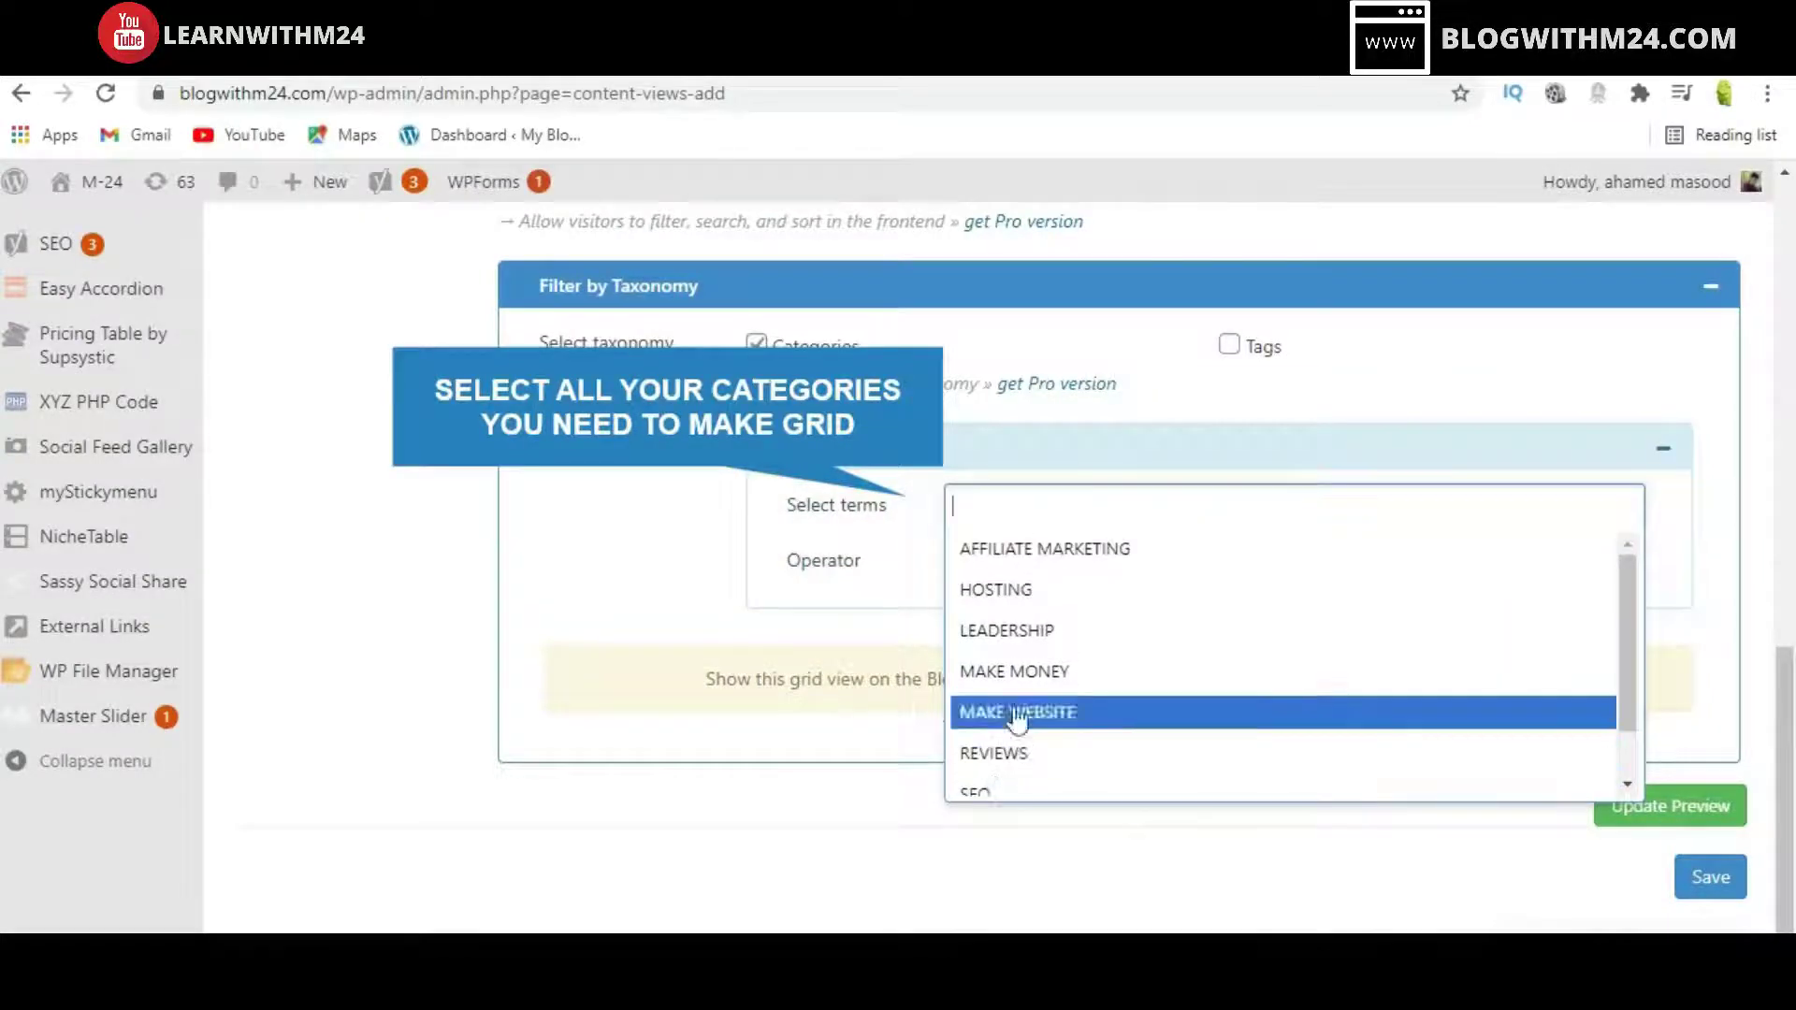
{"action": "left_click", "coordinate": [1024, 559]}
{"action": "left_click", "coordinate": [1210, 503]}
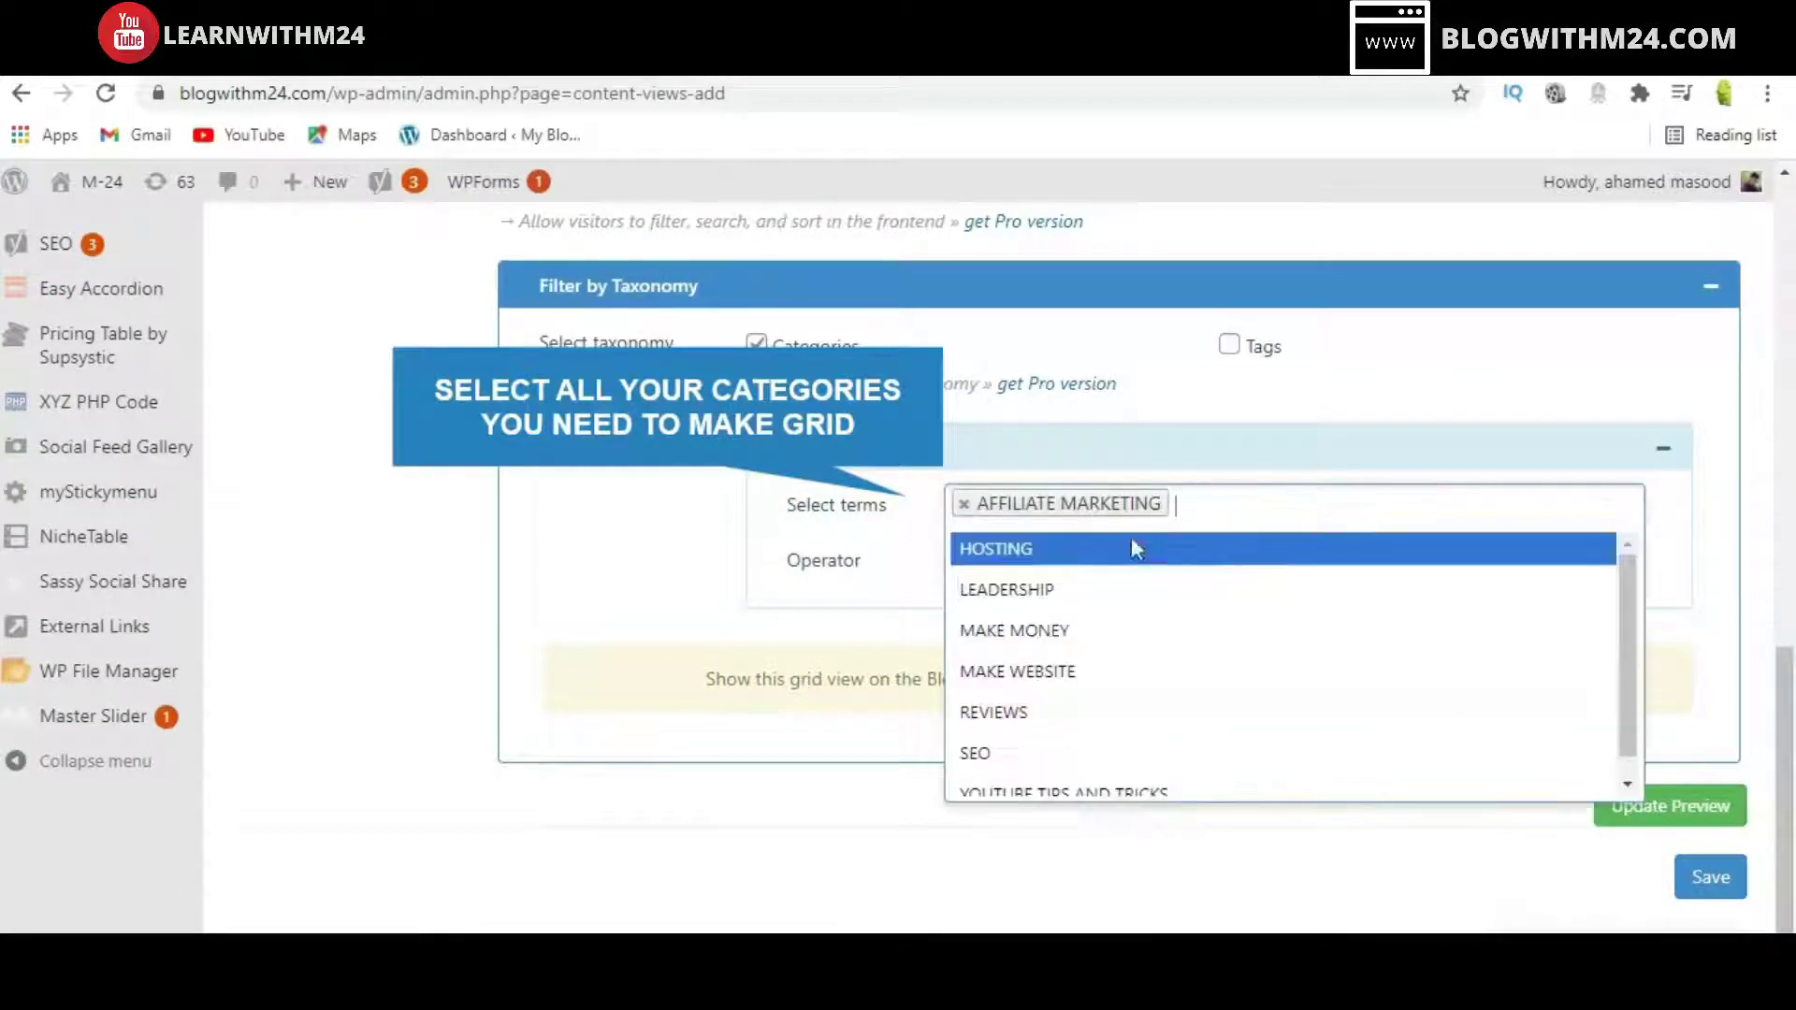
{"action": "left_click", "coordinate": [1035, 586]}
- Add HOSTING, MAKE MONEY, MAKE WEBSITE, REVIEWS, SEO and YOUTUBE TIPS AND TRICKS to the category terms
{"action": "left_click", "coordinate": [1342, 502]}
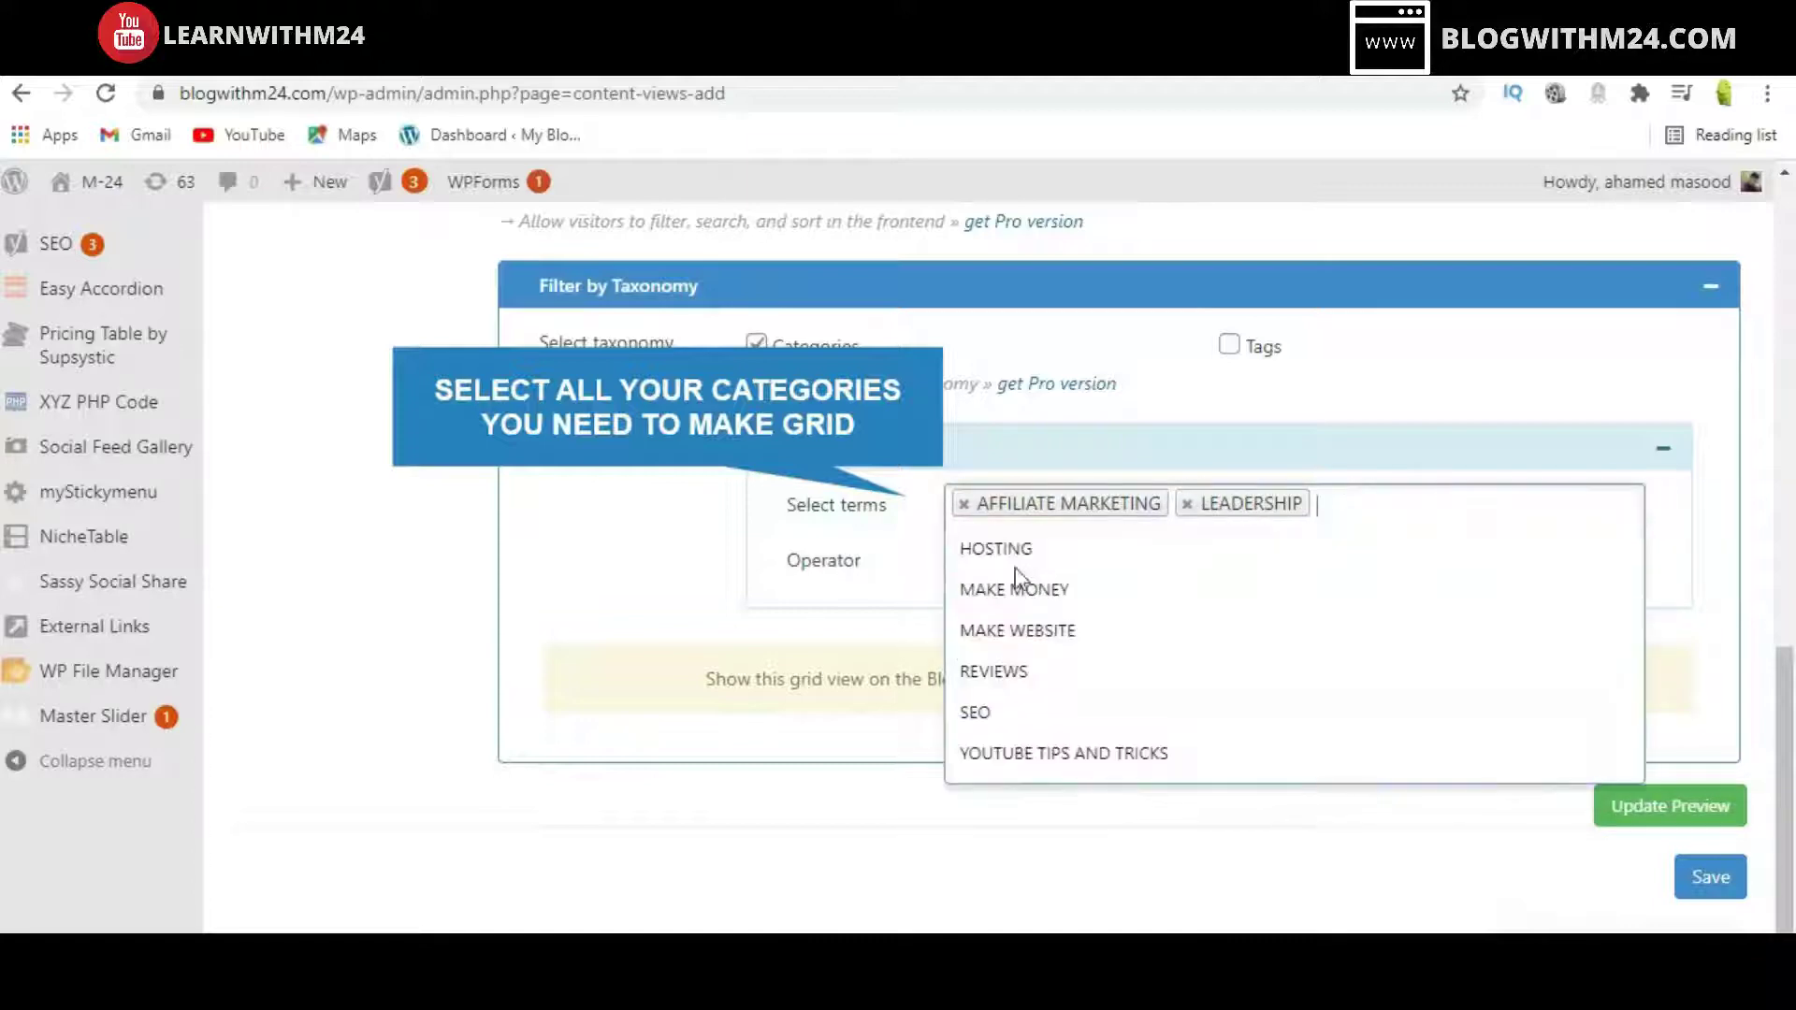
{"action": "left_click", "coordinate": [1012, 551]}
{"action": "left_click", "coordinate": [1394, 514]}
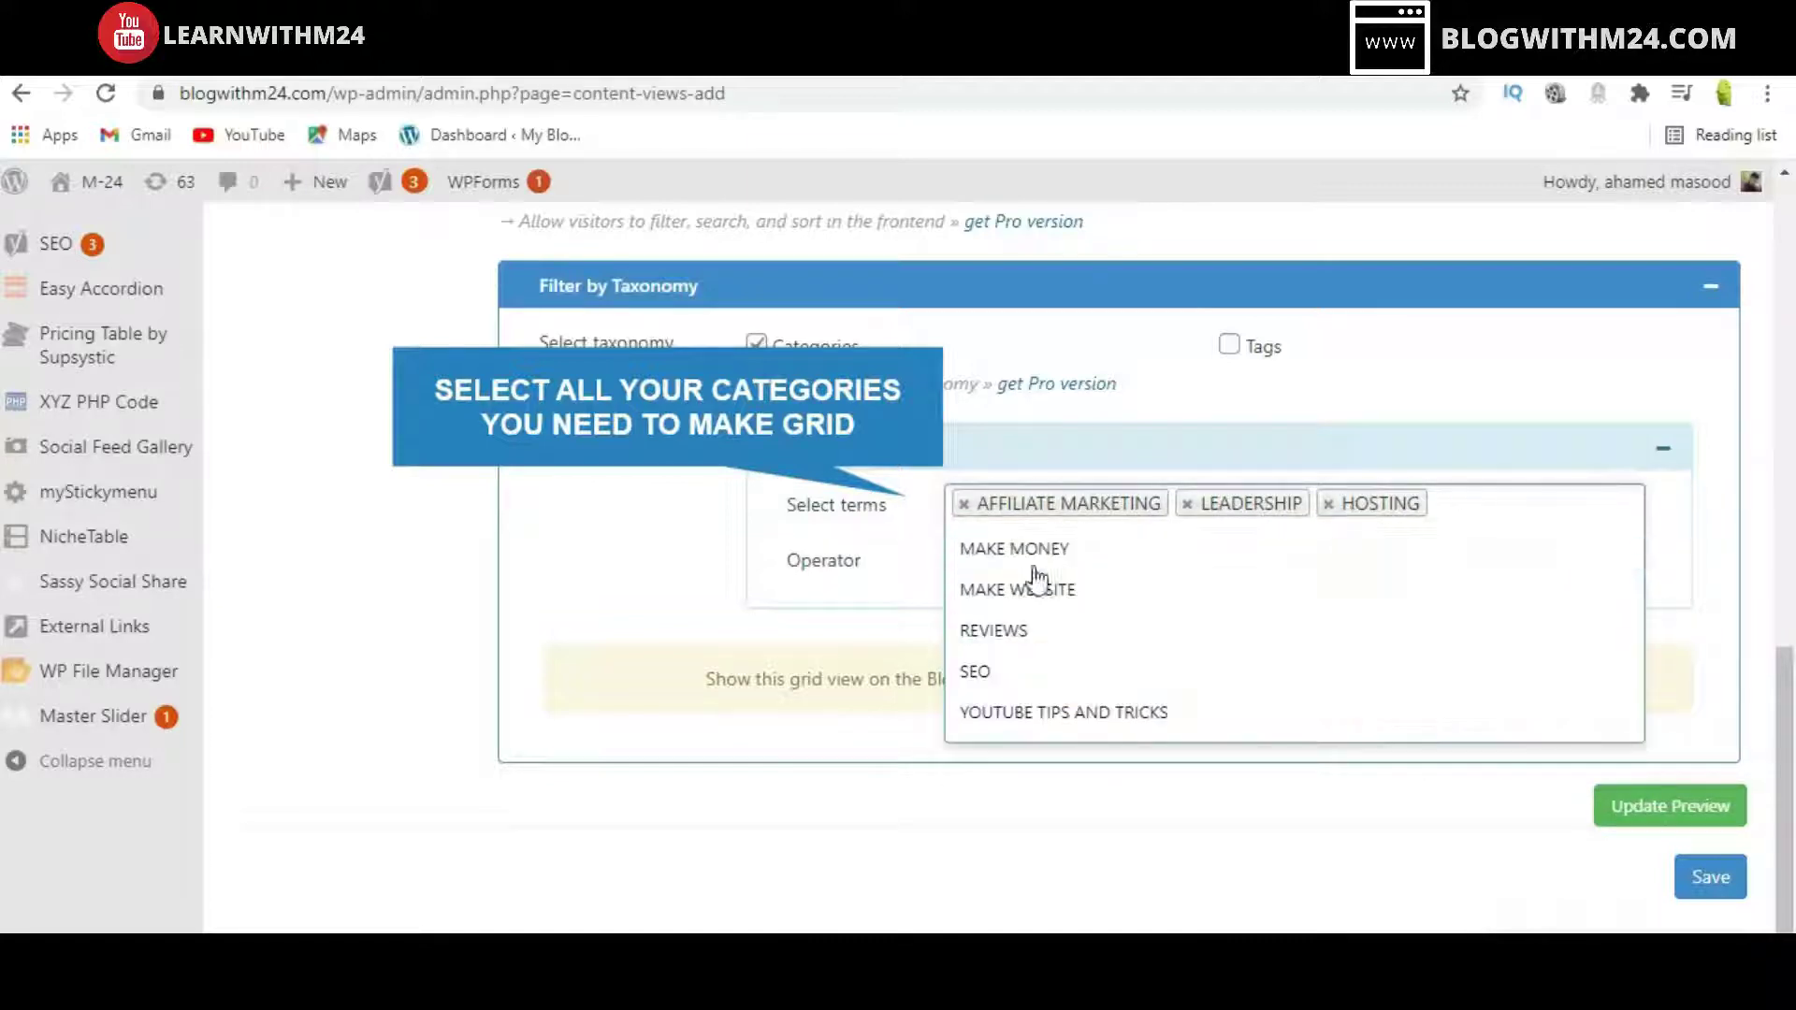
{"action": "left_click", "coordinate": [1086, 550]}
{"action": "left_click", "coordinate": [1621, 520]}
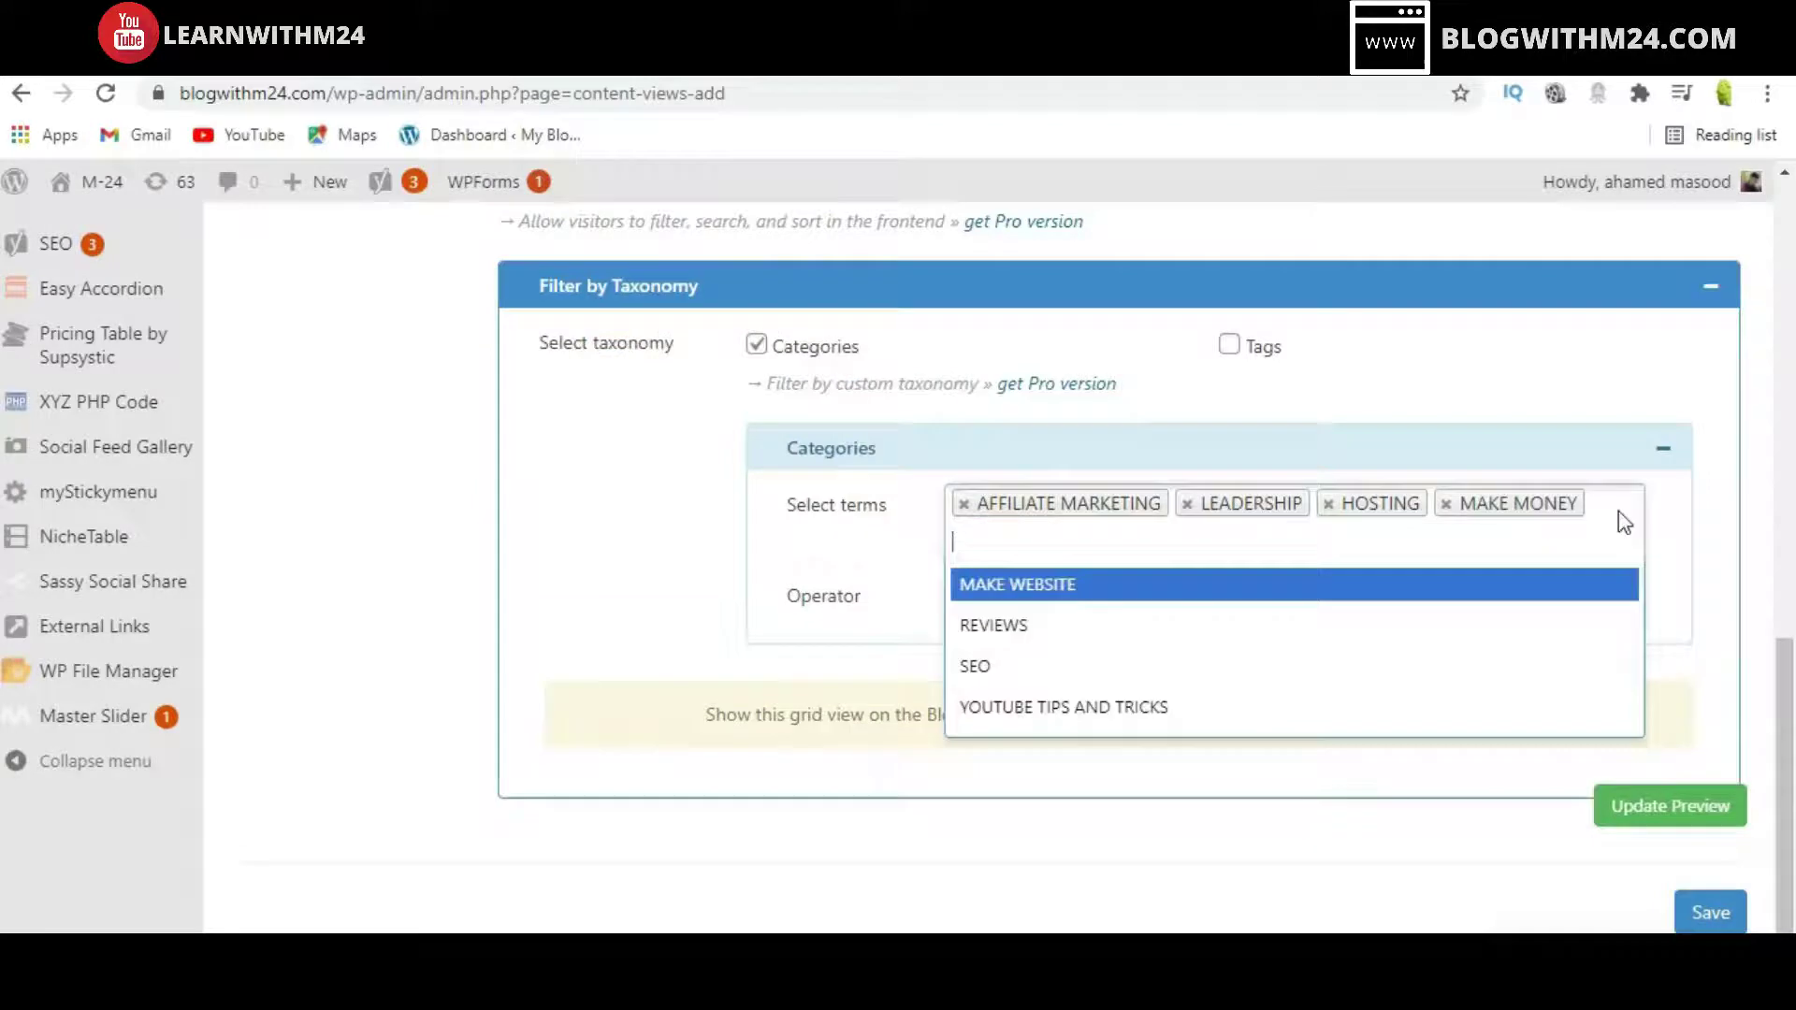
{"action": "left_click", "coordinate": [1030, 590]}
{"action": "left_click", "coordinate": [1135, 546]}
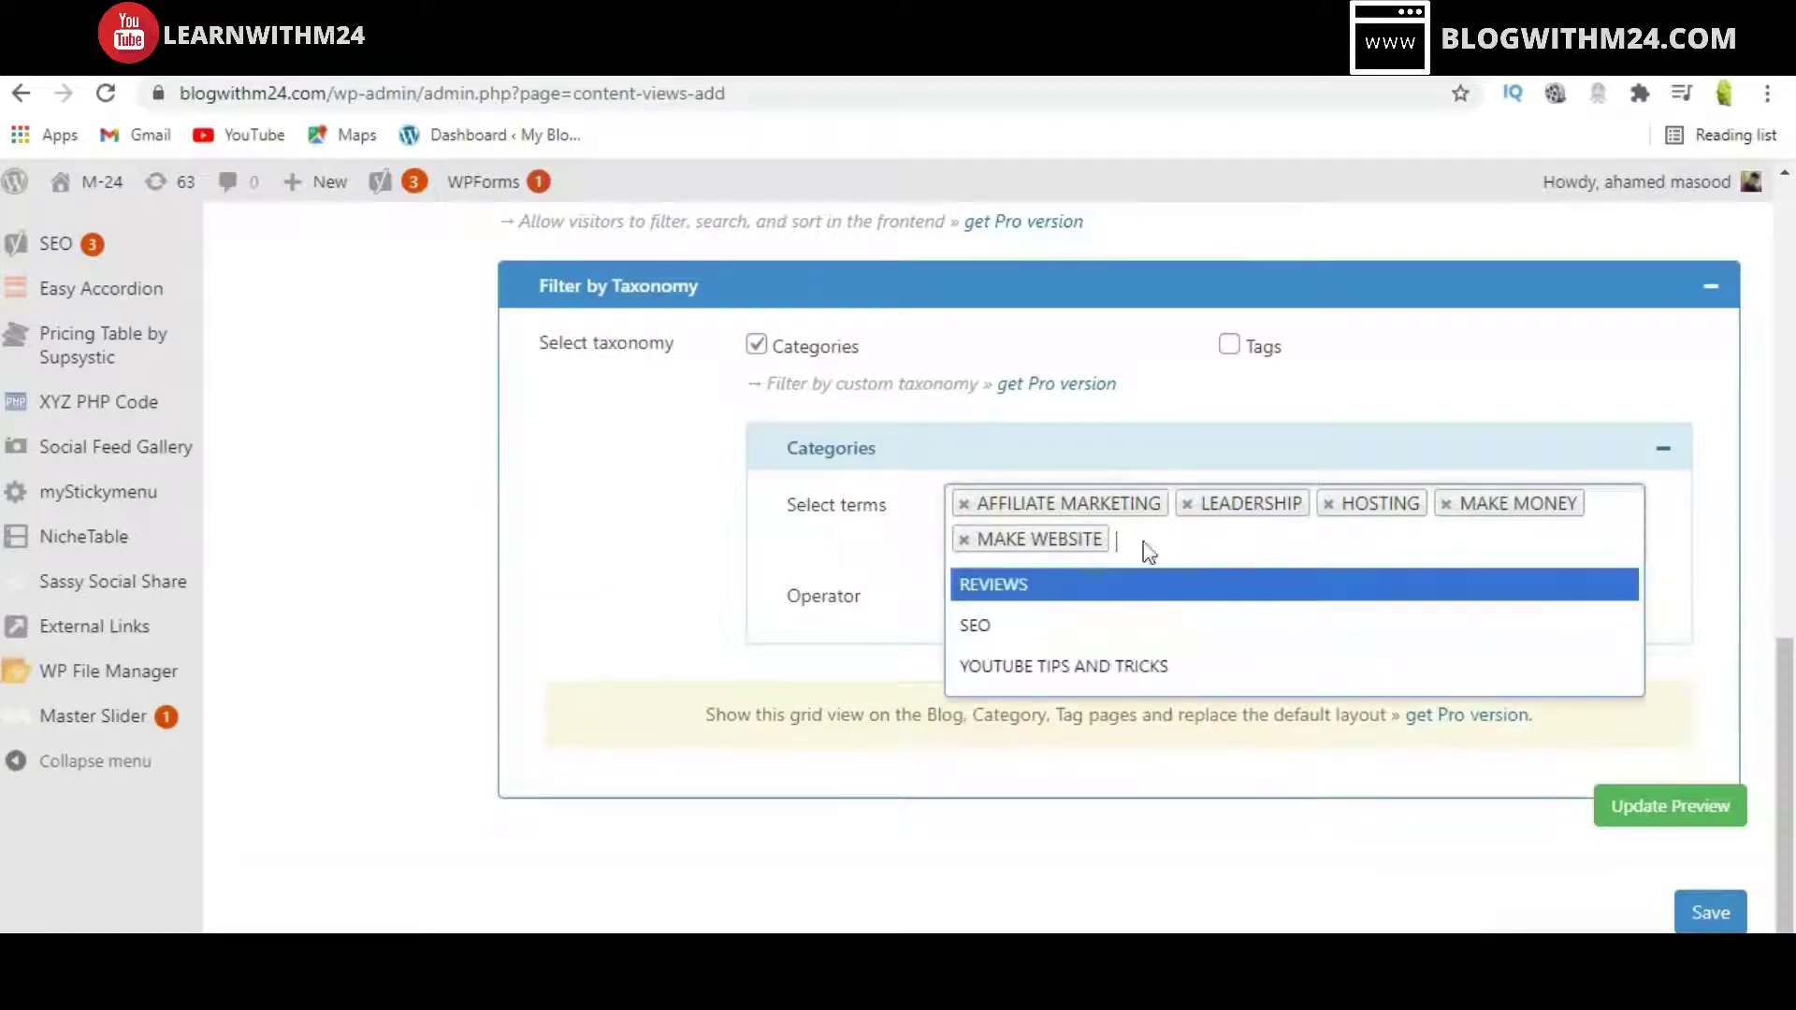
{"action": "left_click", "coordinate": [1035, 589]}
{"action": "left_click", "coordinate": [1247, 542]}
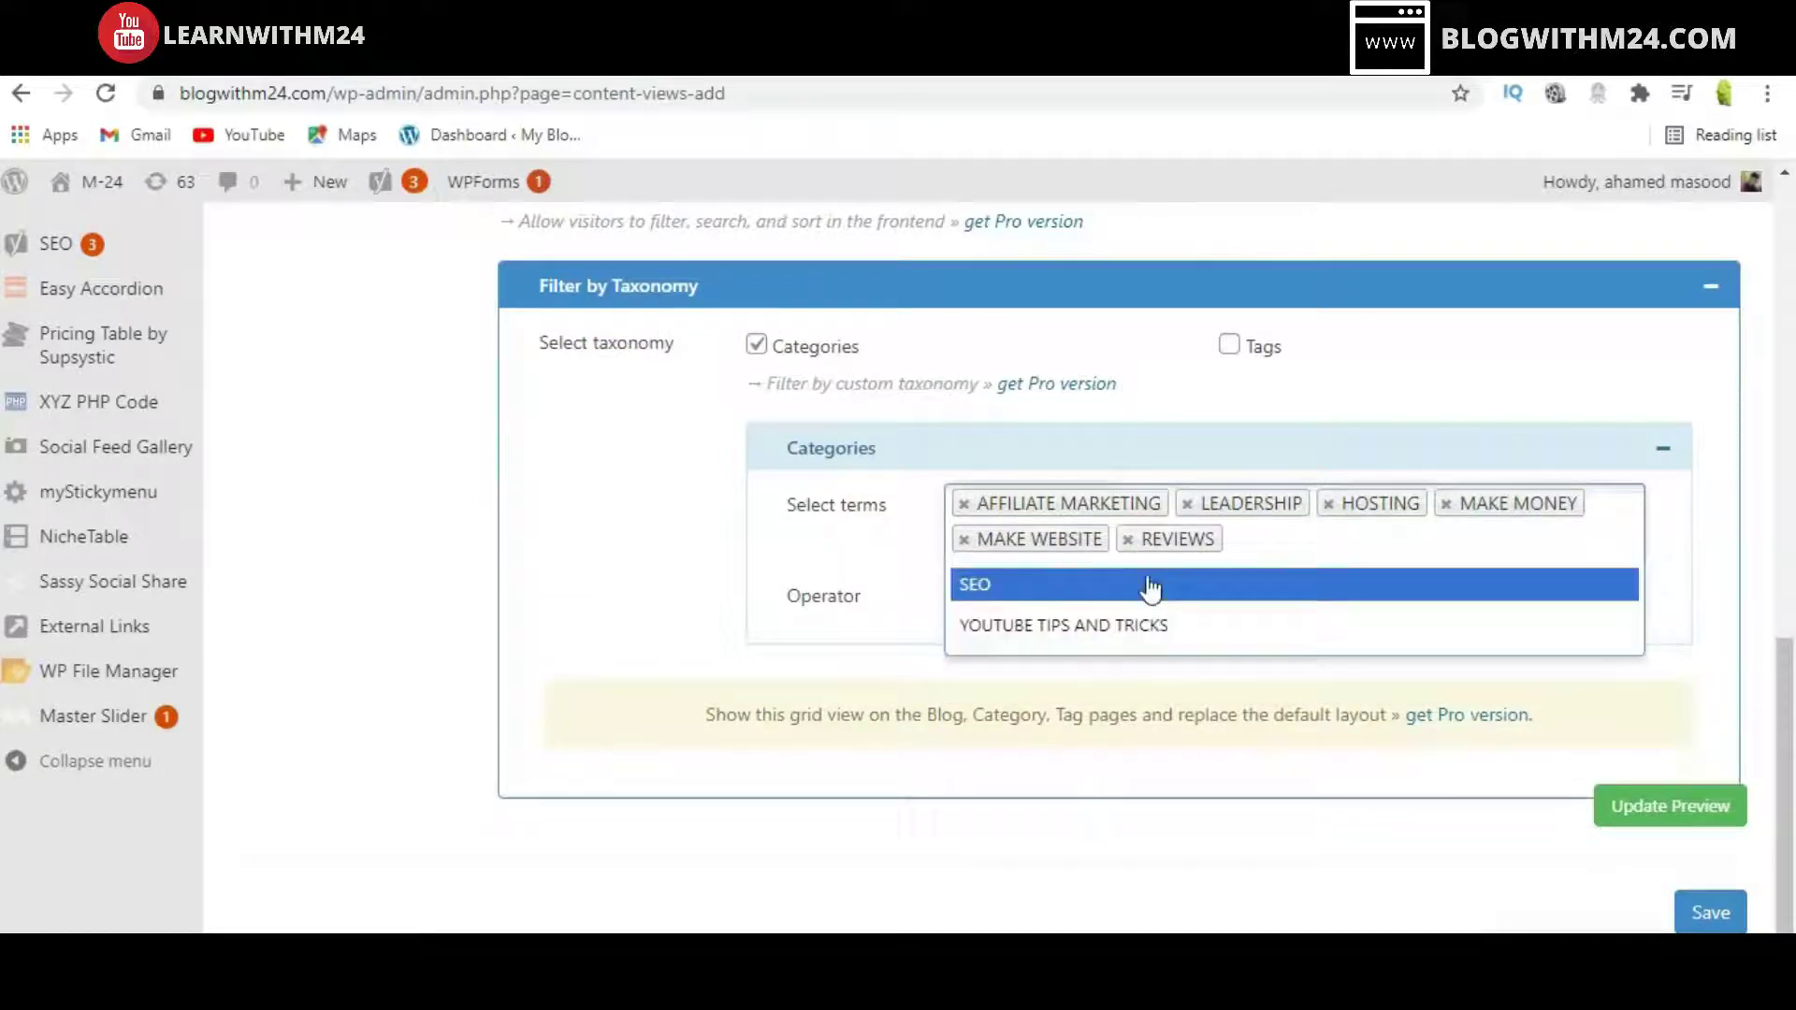
{"action": "left_click", "coordinate": [1004, 589]}
{"action": "left_click", "coordinate": [1327, 531]}
{"action": "left_click", "coordinate": [1072, 589]}
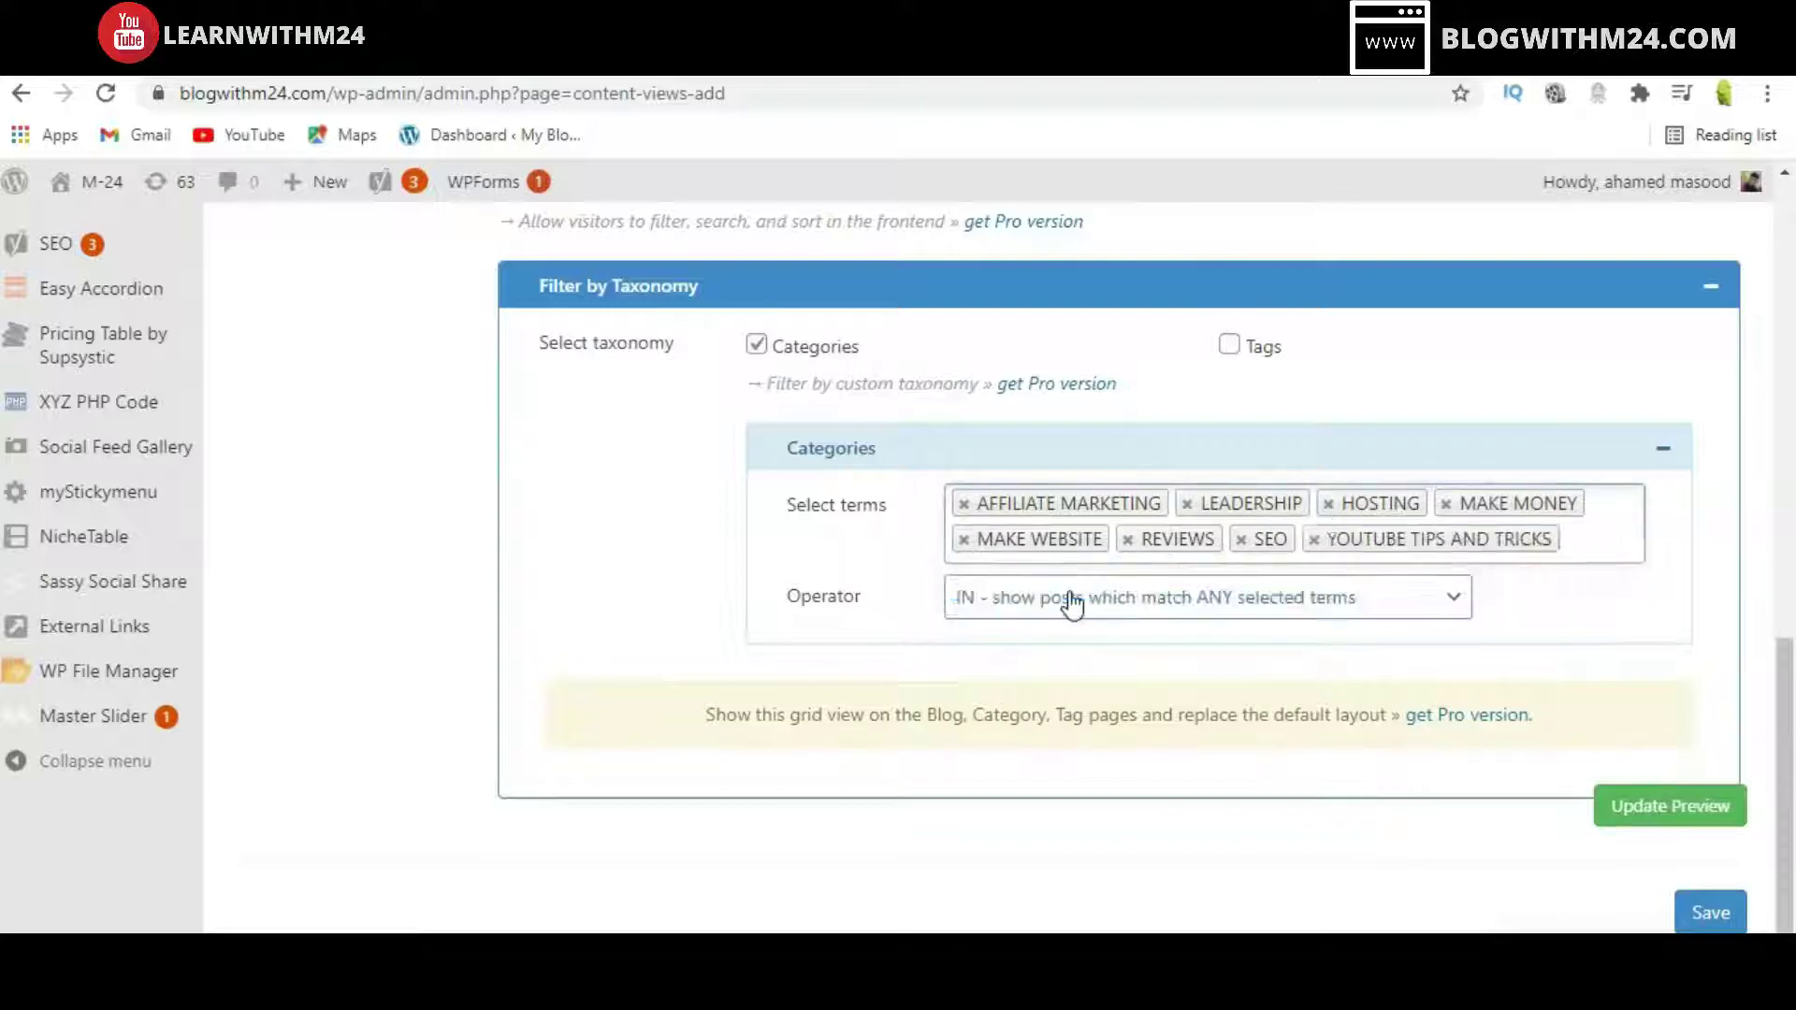
- Switch to the view's Display Settings tab
{"action": "scroll", "coordinate": [1070, 660], "scroll_direction": "up", "scroll_amount": 2}
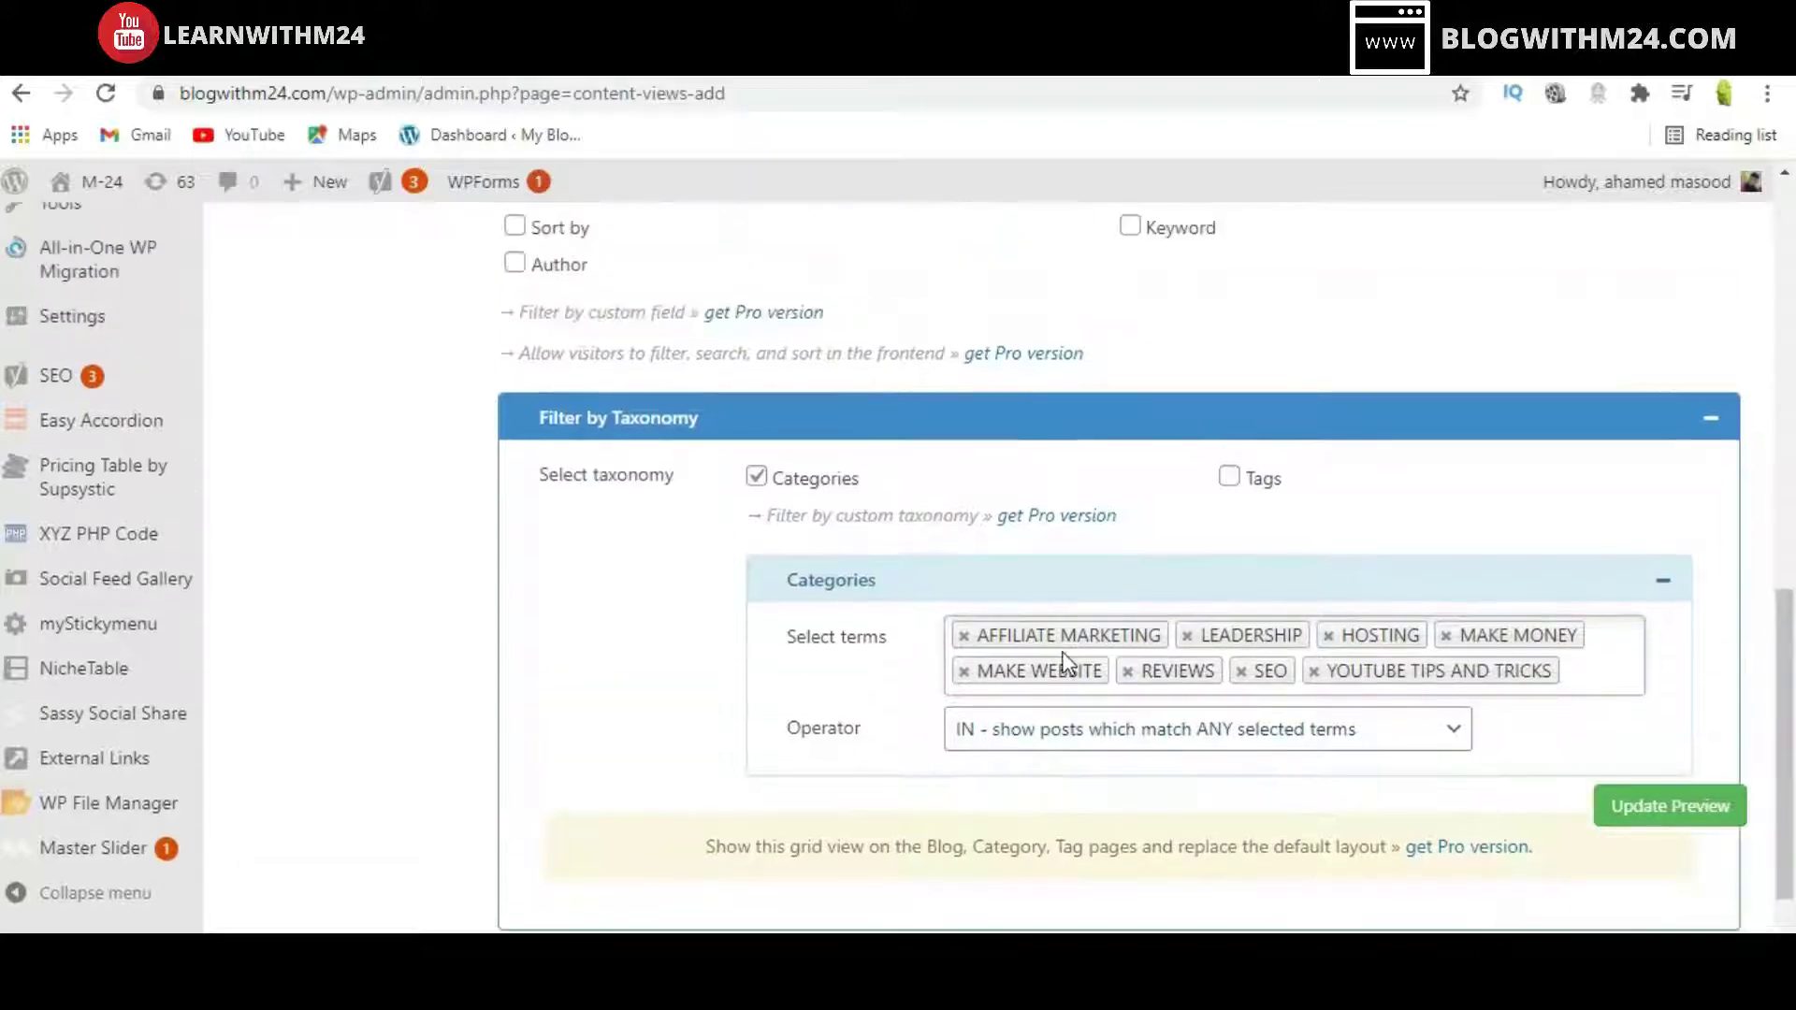
{"action": "scroll", "coordinate": [1062, 660], "scroll_direction": "down", "scroll_amount": 2}
{"action": "scroll", "coordinate": [1063, 669], "scroll_direction": "up", "scroll_amount": 10}
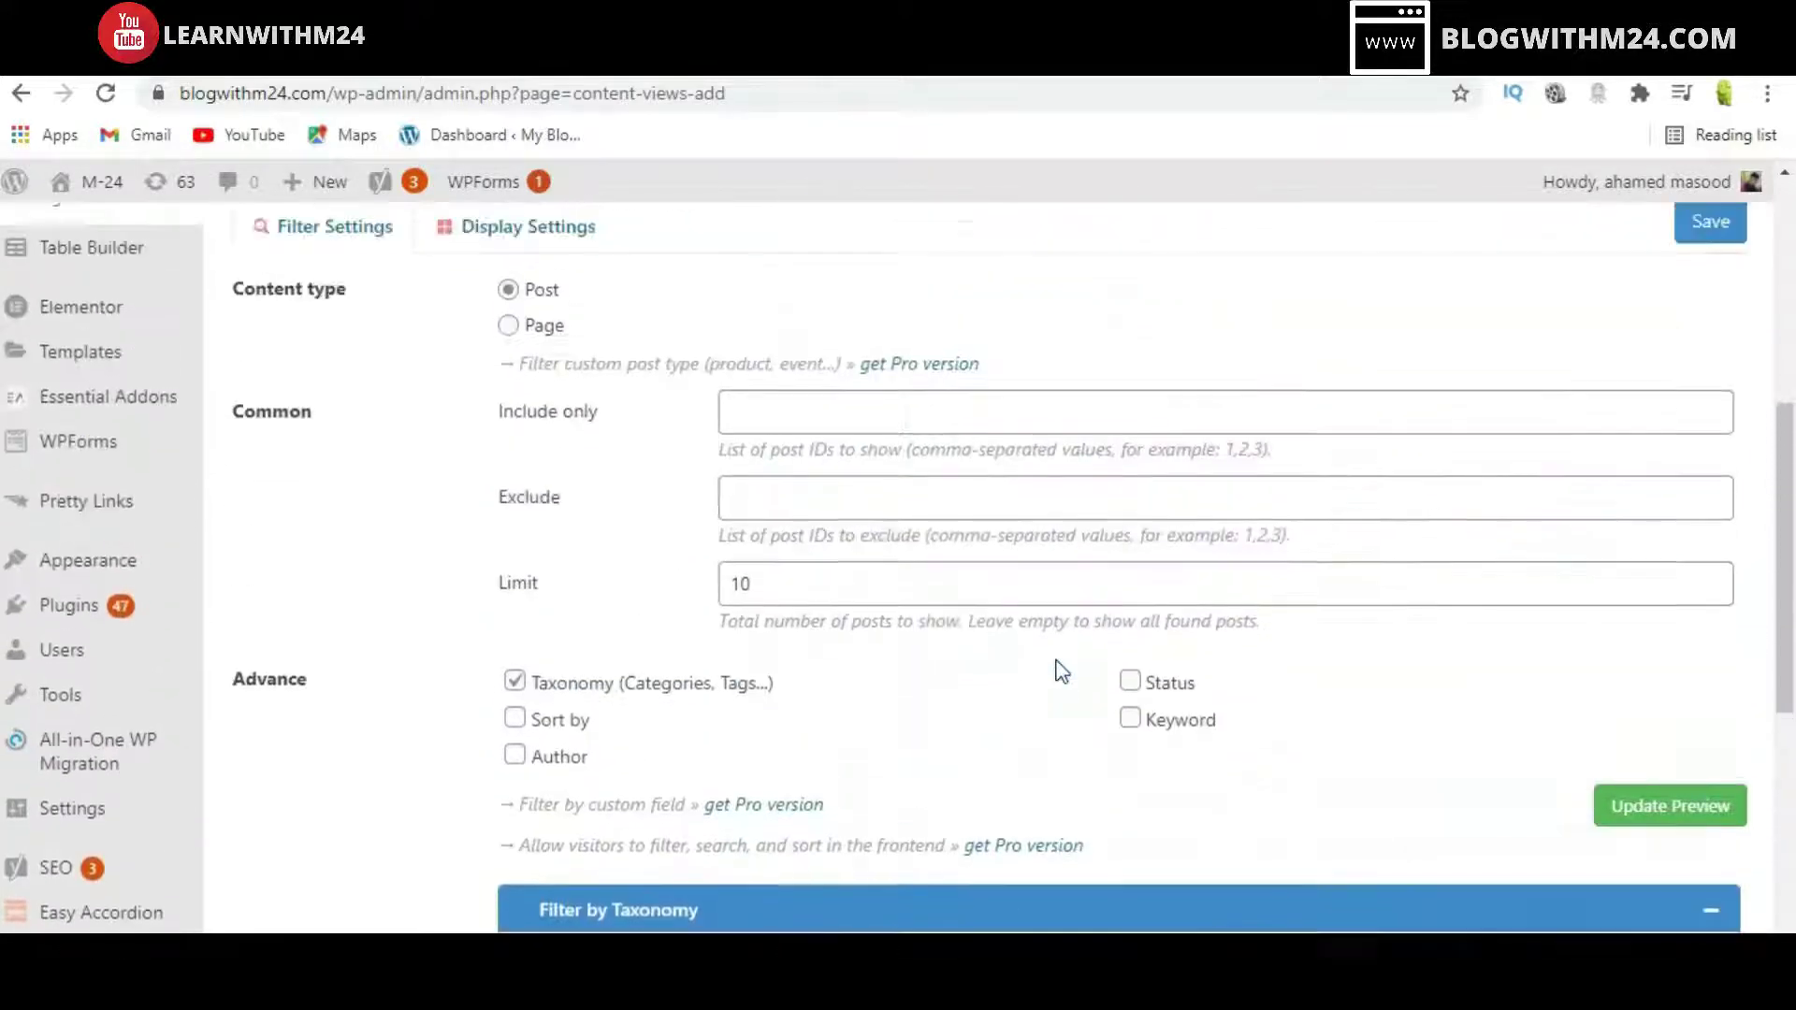
{"action": "scroll", "coordinate": [1060, 669], "scroll_direction": "up", "scroll_amount": 3}
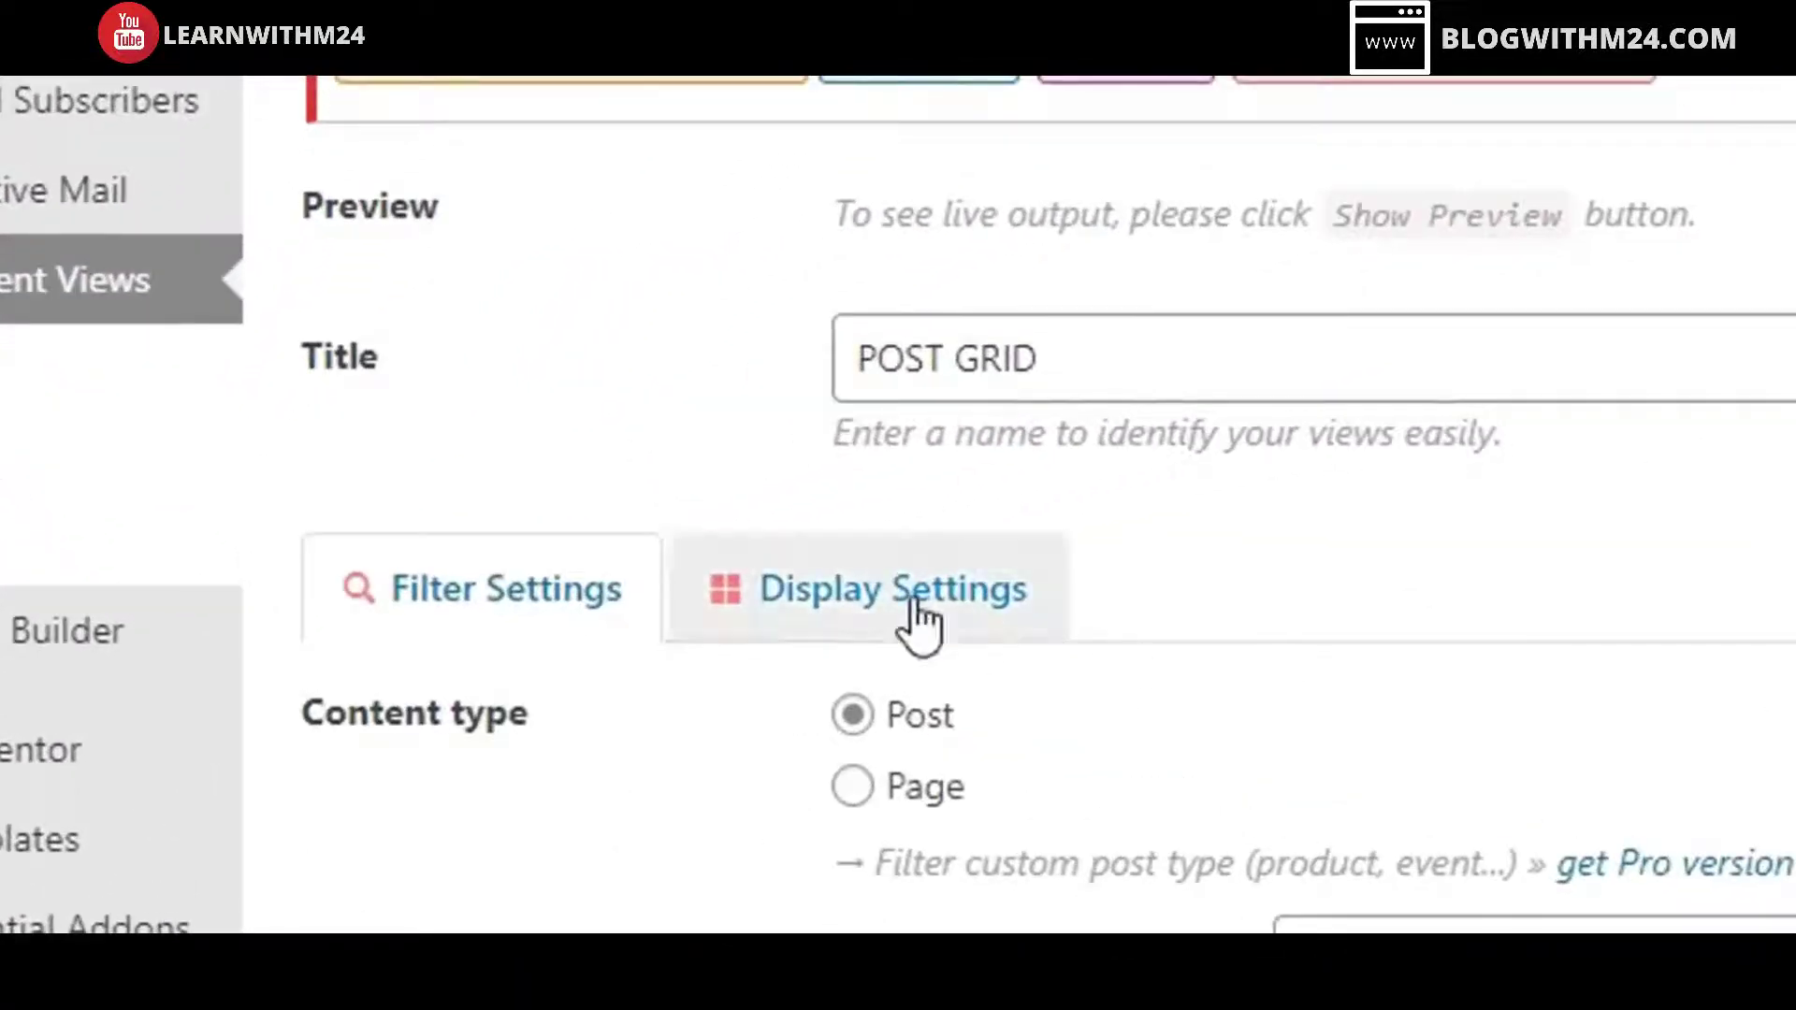
{"action": "left_click", "coordinate": [549, 627]}
- Set Items per row to 3 and the excerpt length to 15 words
{"action": "scroll", "coordinate": [1200, 598], "scroll_direction": "down", "scroll_amount": 1}
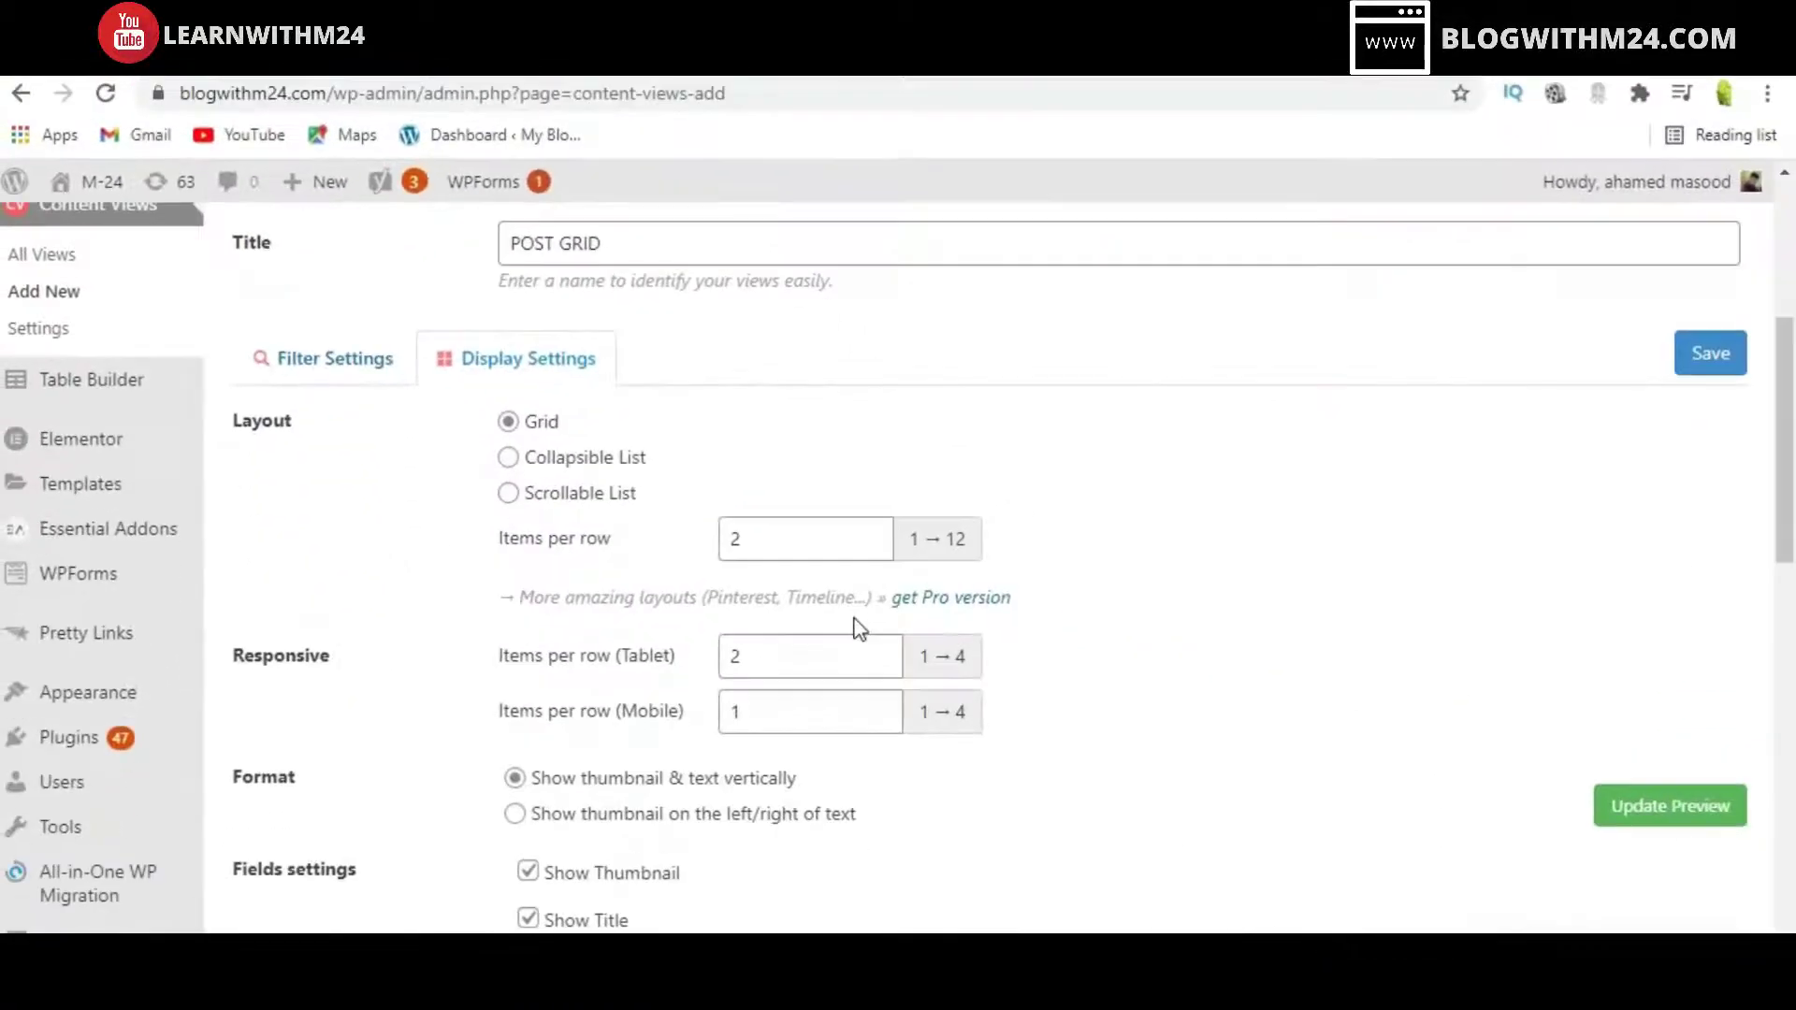
{"action": "left_click", "coordinate": [784, 550]}
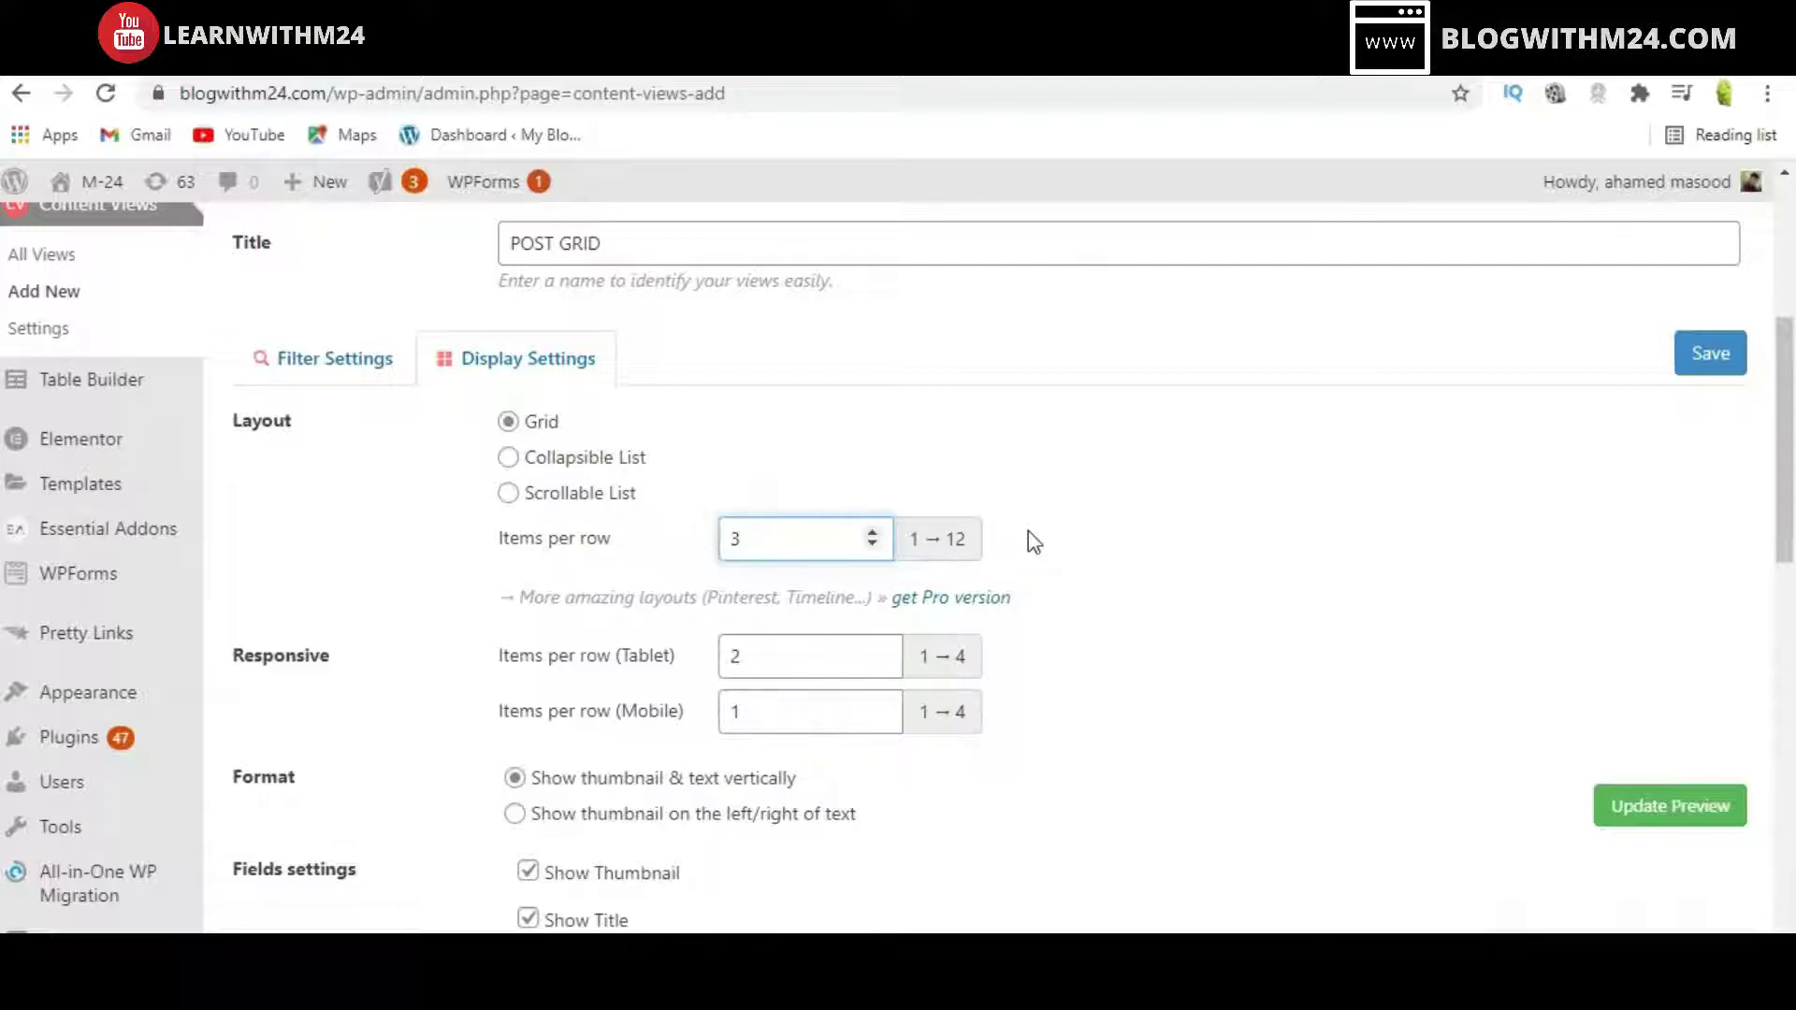
{"action": "scroll", "coordinate": [1030, 532], "scroll_direction": "down", "scroll_amount": 7}
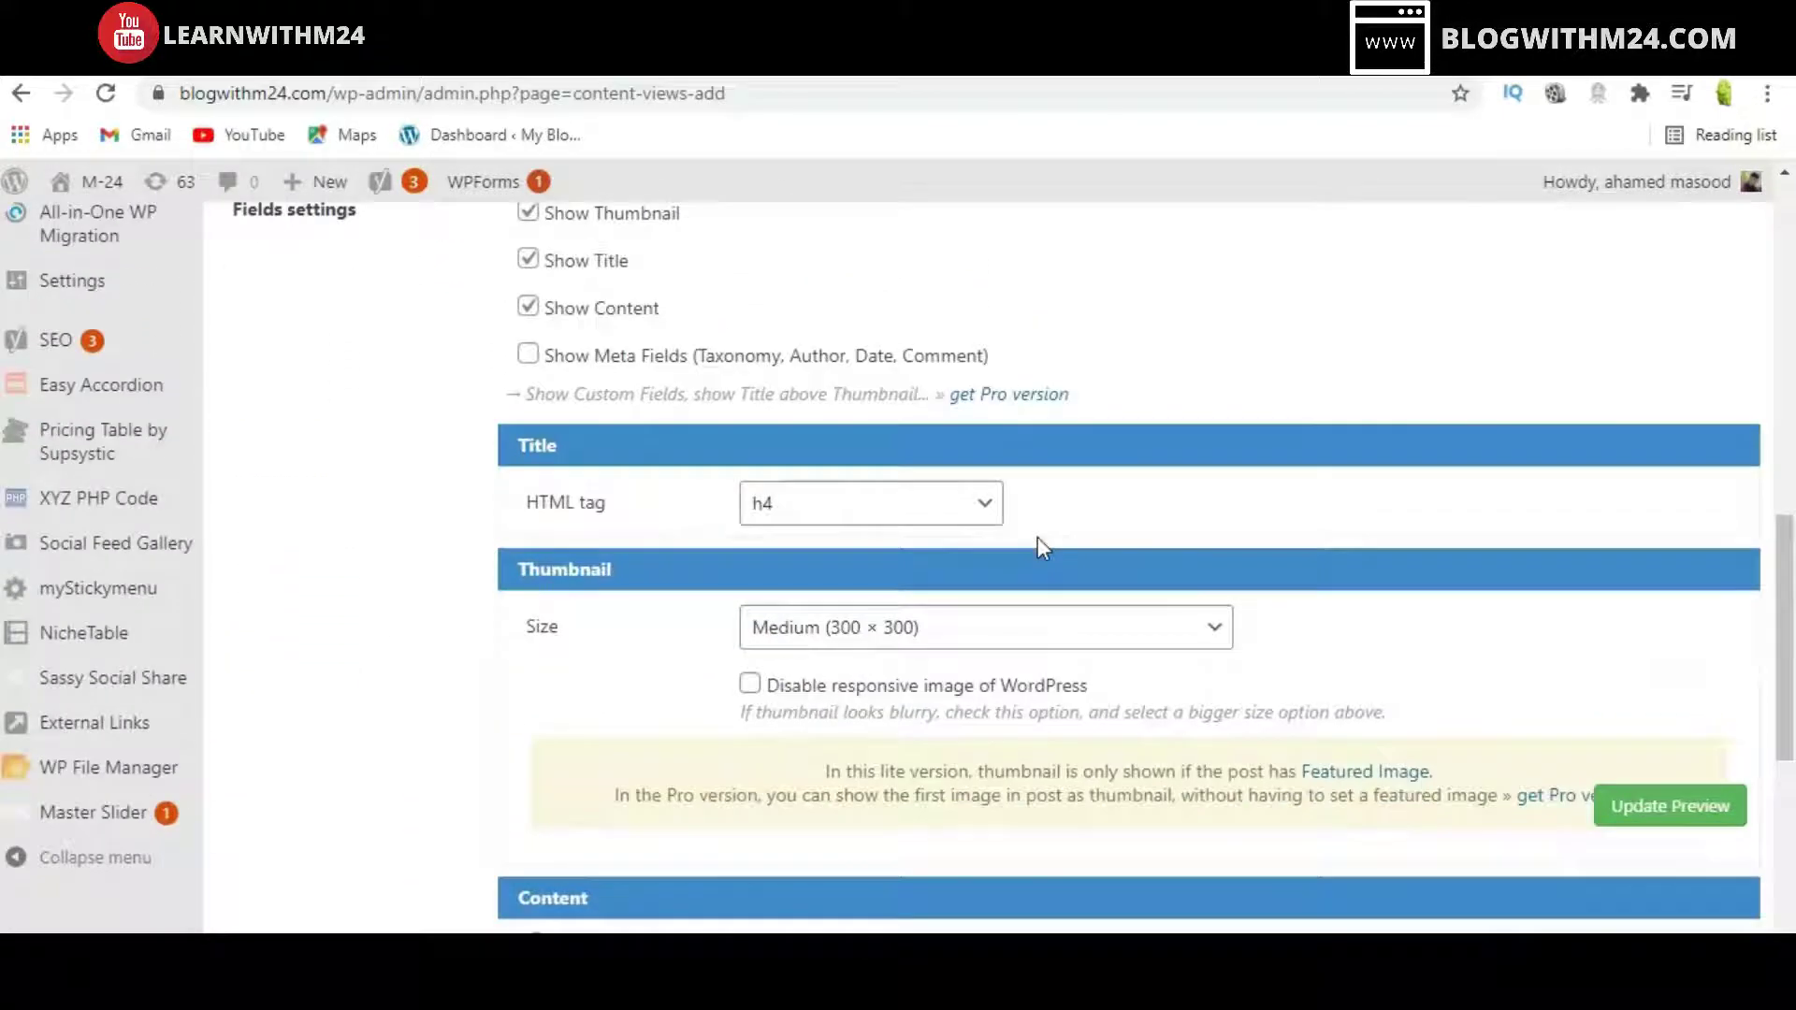
{"action": "scroll", "coordinate": [1037, 546], "scroll_direction": "down", "scroll_amount": 7}
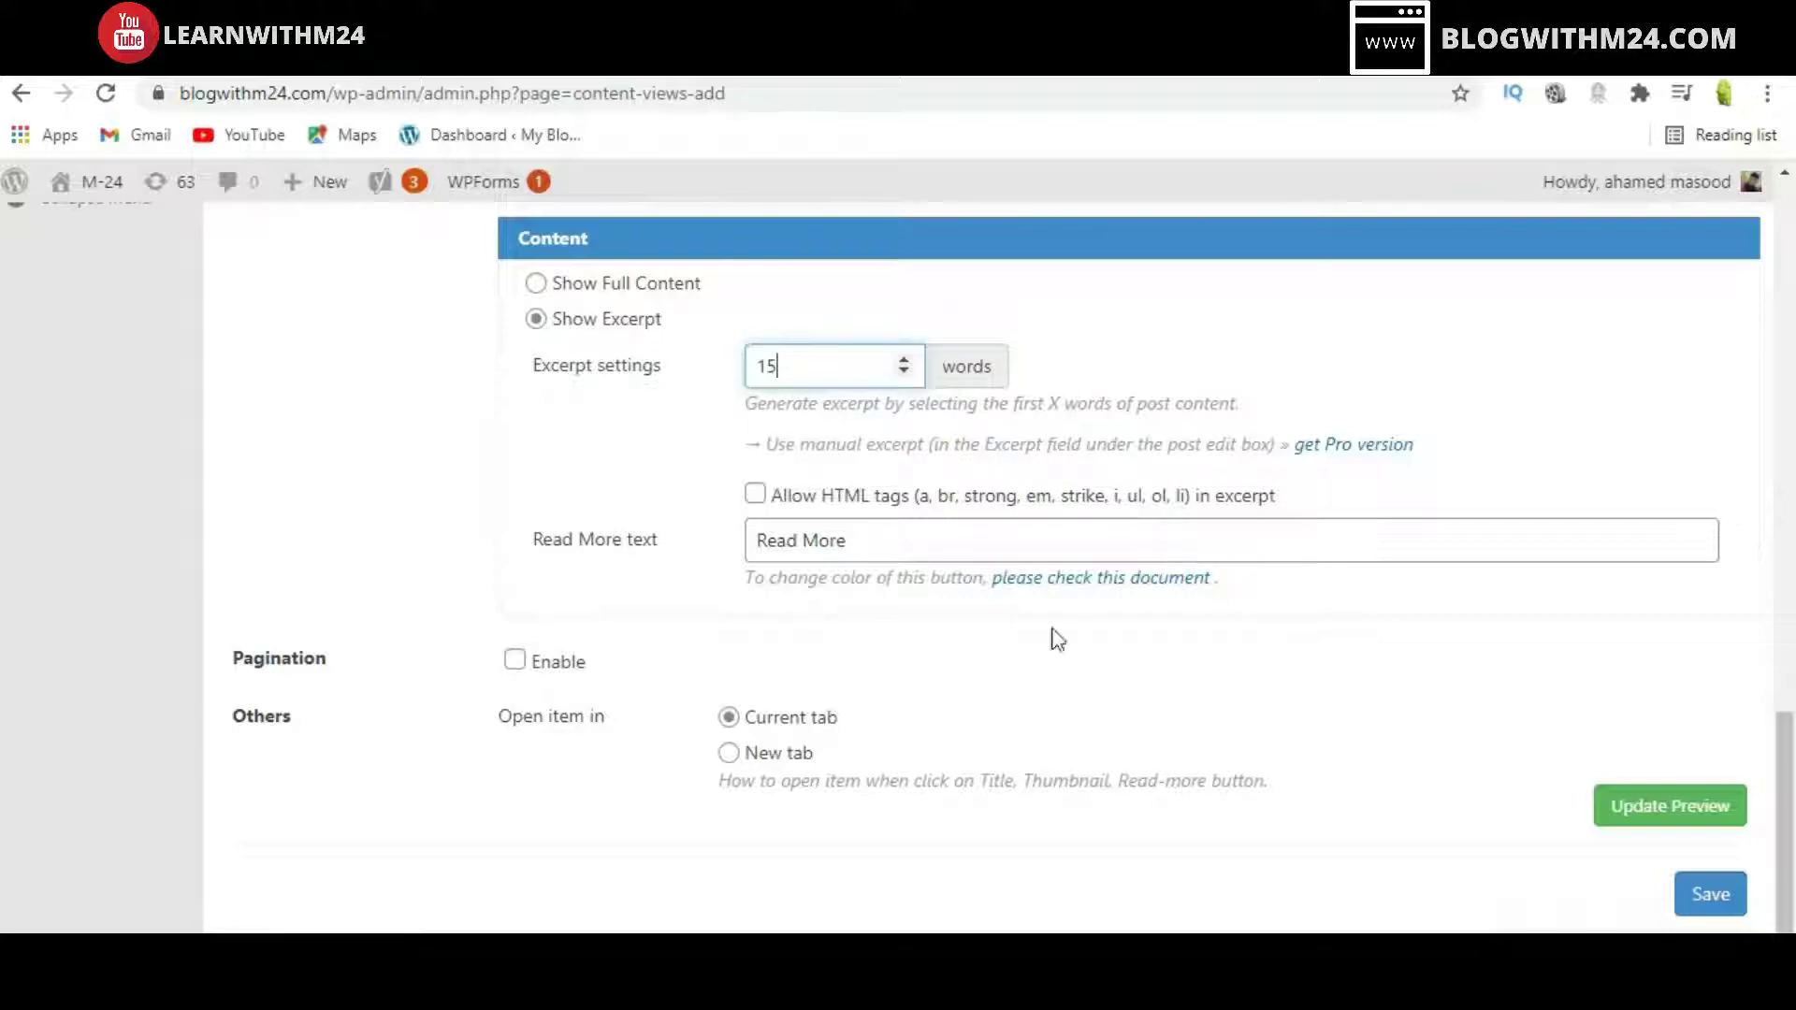
{"action": "scroll", "coordinate": [1546, 557], "scroll_direction": "up", "scroll_amount": 15}
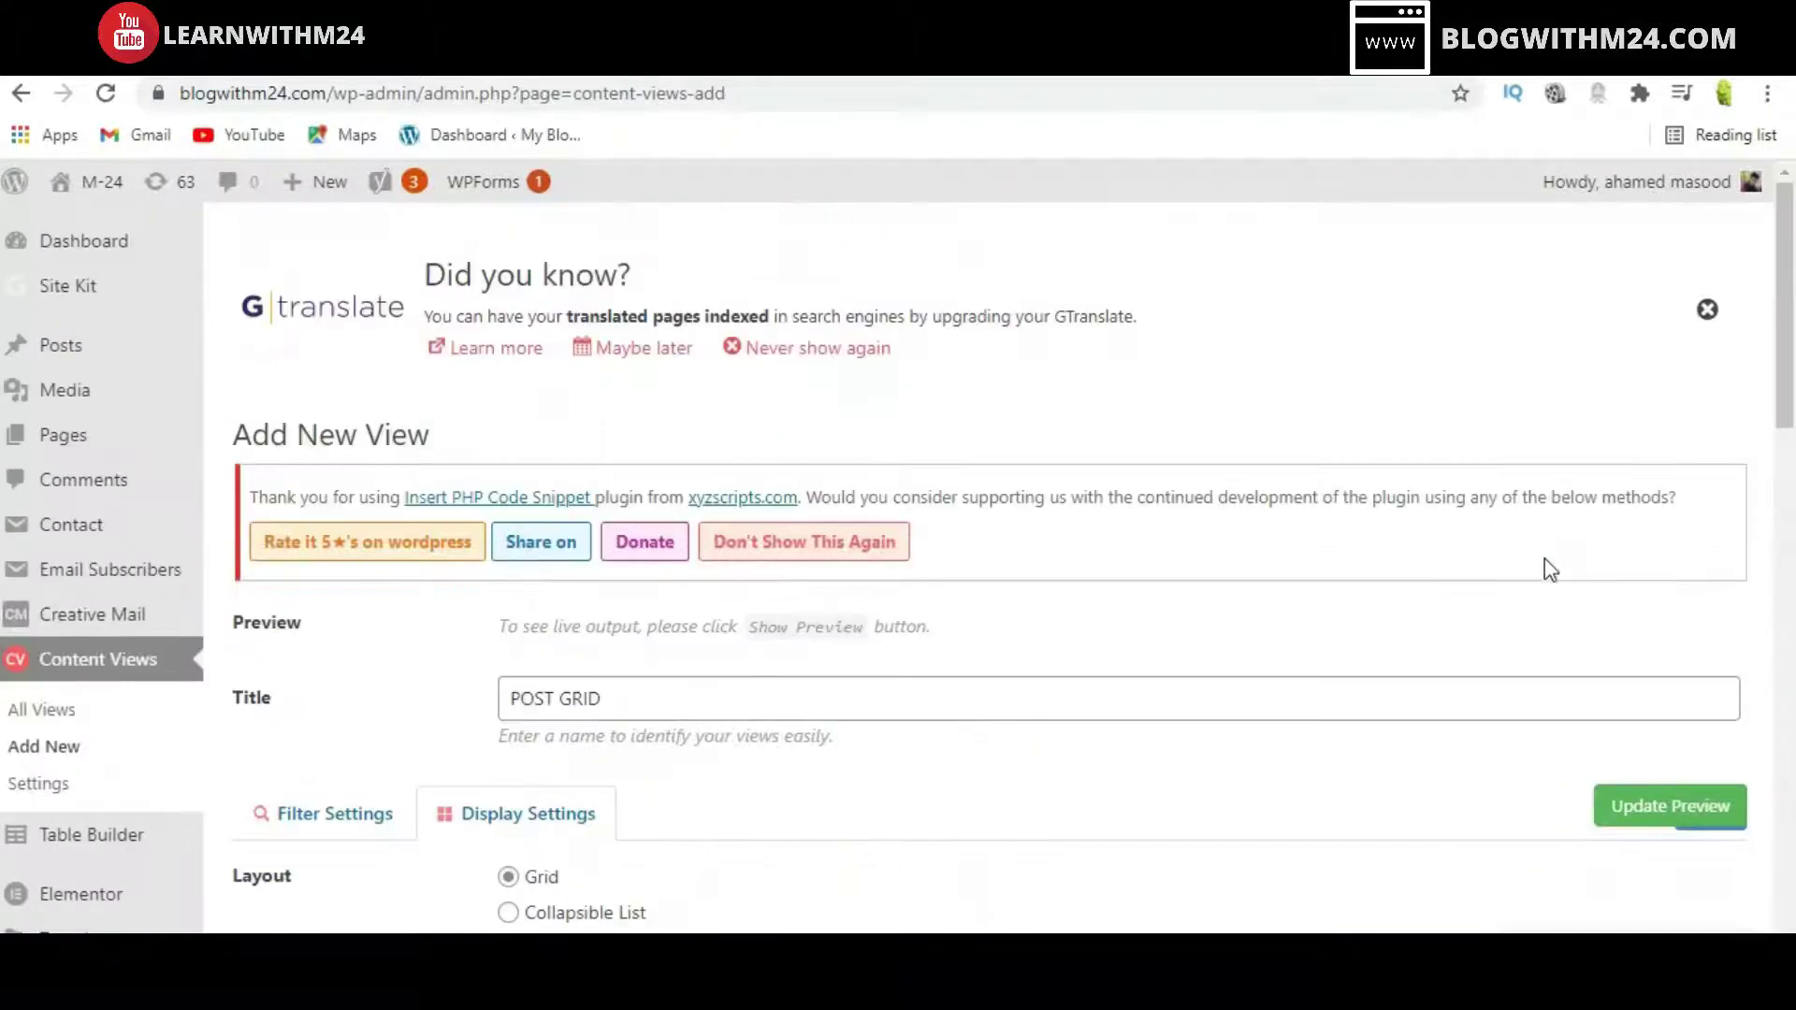
- Update the preview and scroll through the three-per-row post cards
{"action": "left_click", "coordinate": [1670, 805]}
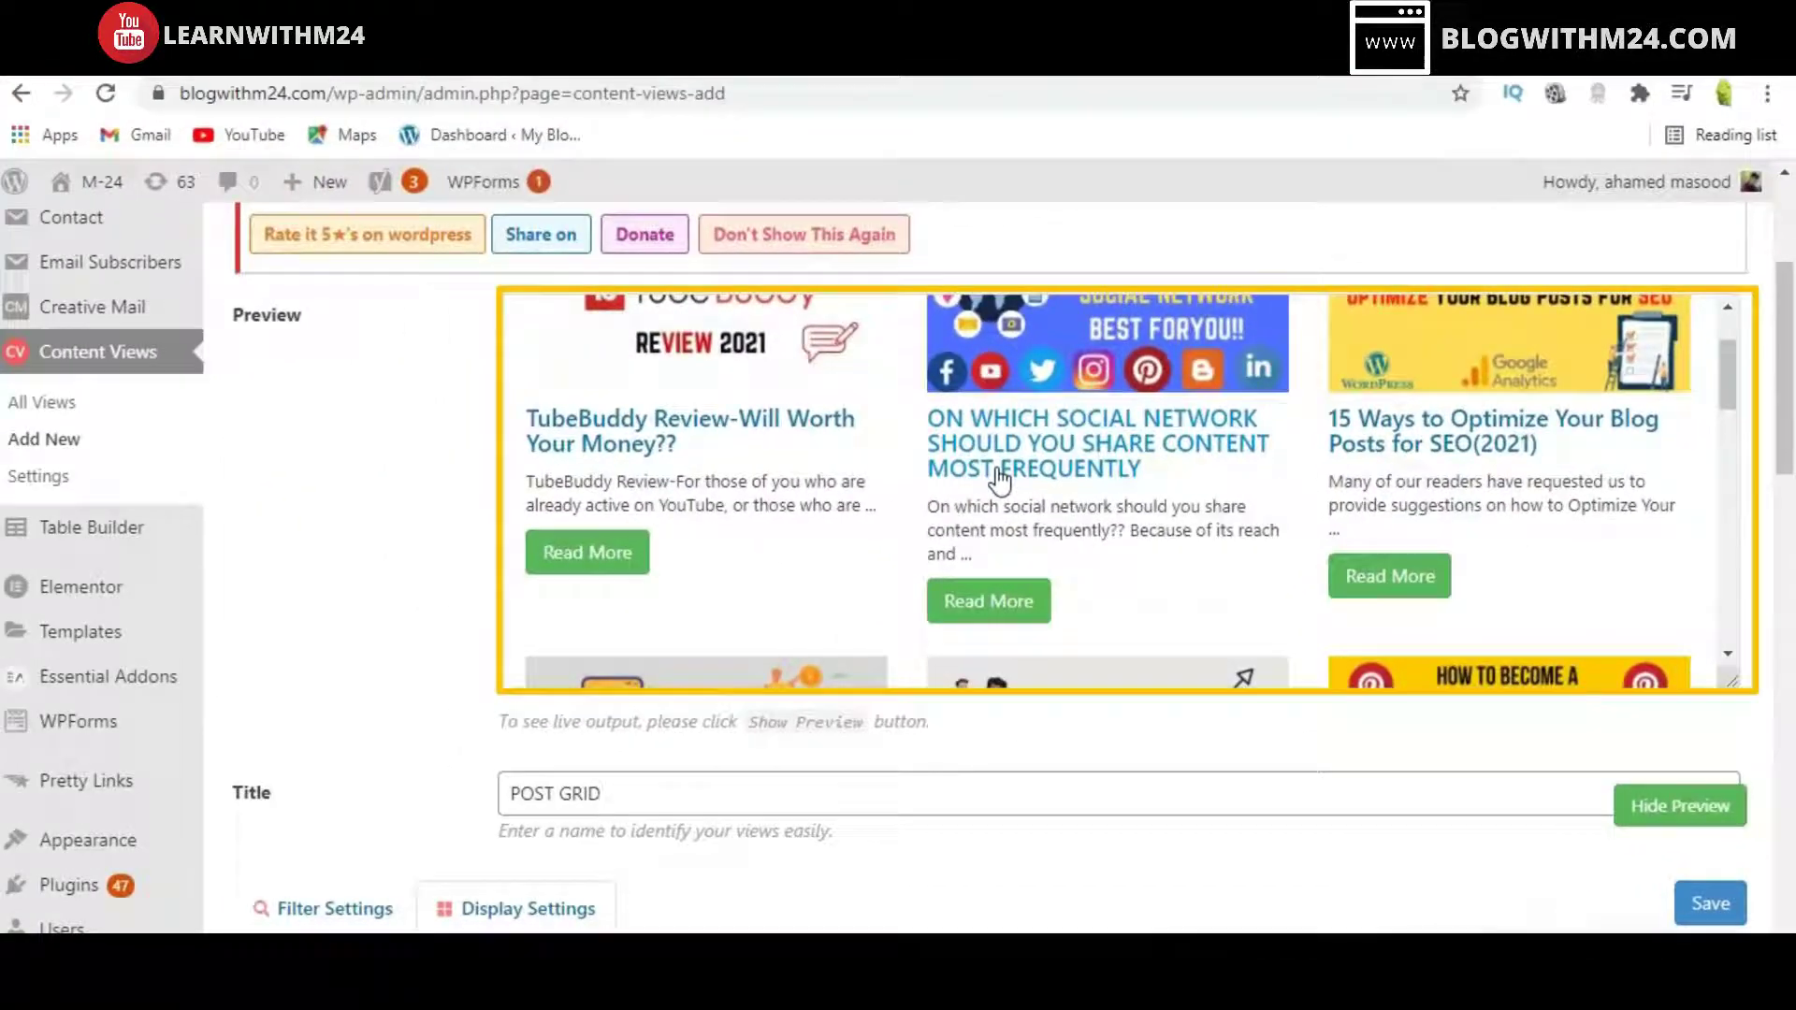
{"action": "scroll", "coordinate": [999, 479], "scroll_direction": "up", "scroll_amount": 2}
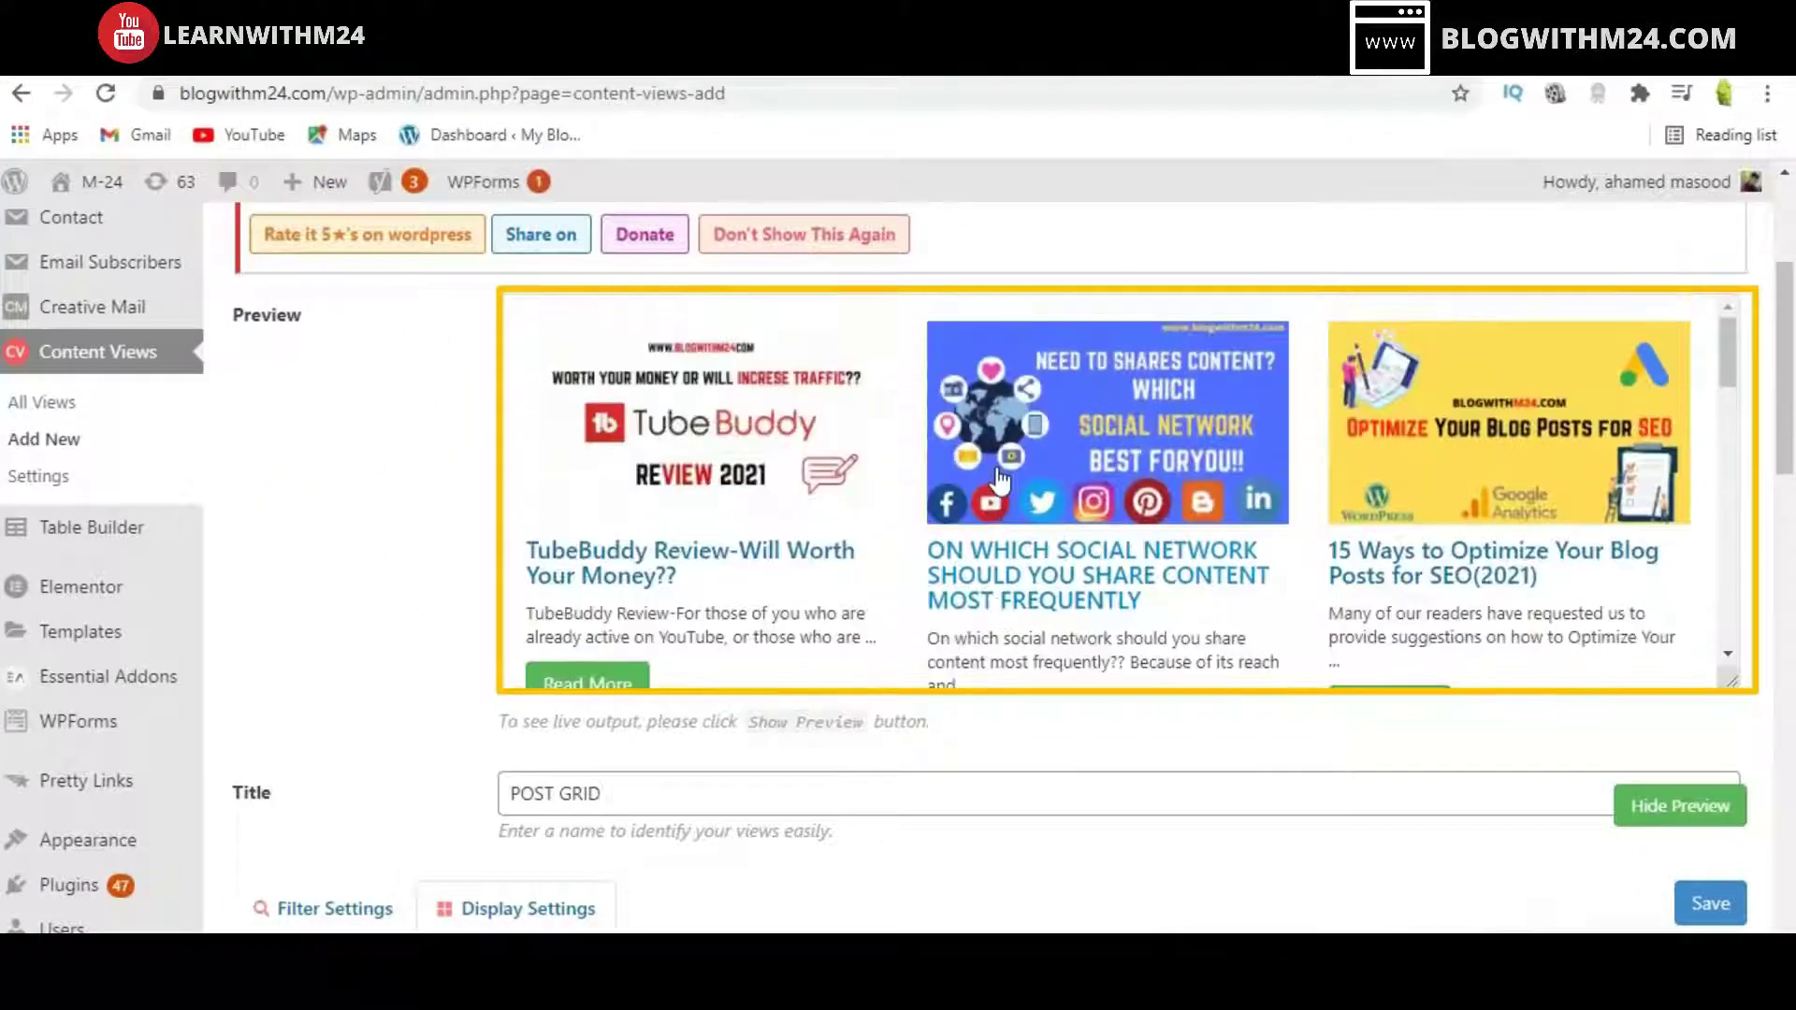
{"action": "scroll", "coordinate": [999, 479], "scroll_direction": "down", "scroll_amount": 10}
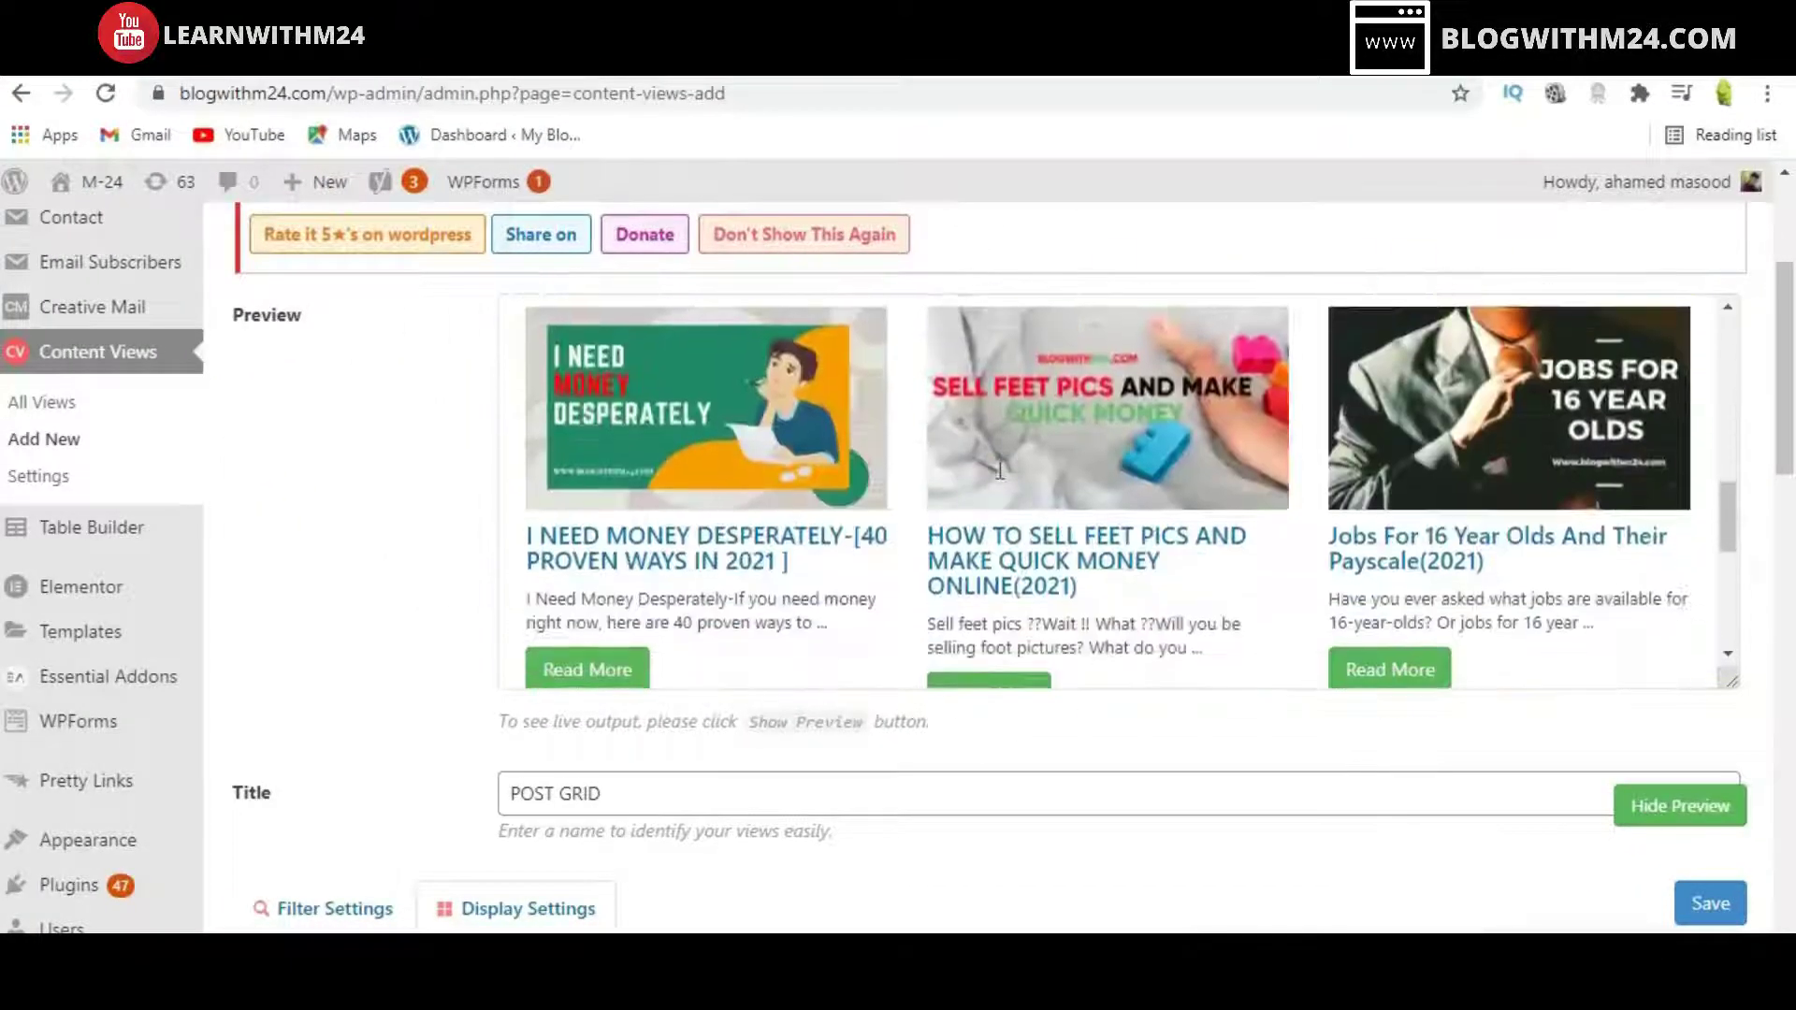
{"action": "scroll", "coordinate": [1001, 482], "scroll_direction": "down", "scroll_amount": 3}
{"action": "scroll", "coordinate": [1271, 548], "scroll_direction": "down", "scroll_amount": 9}
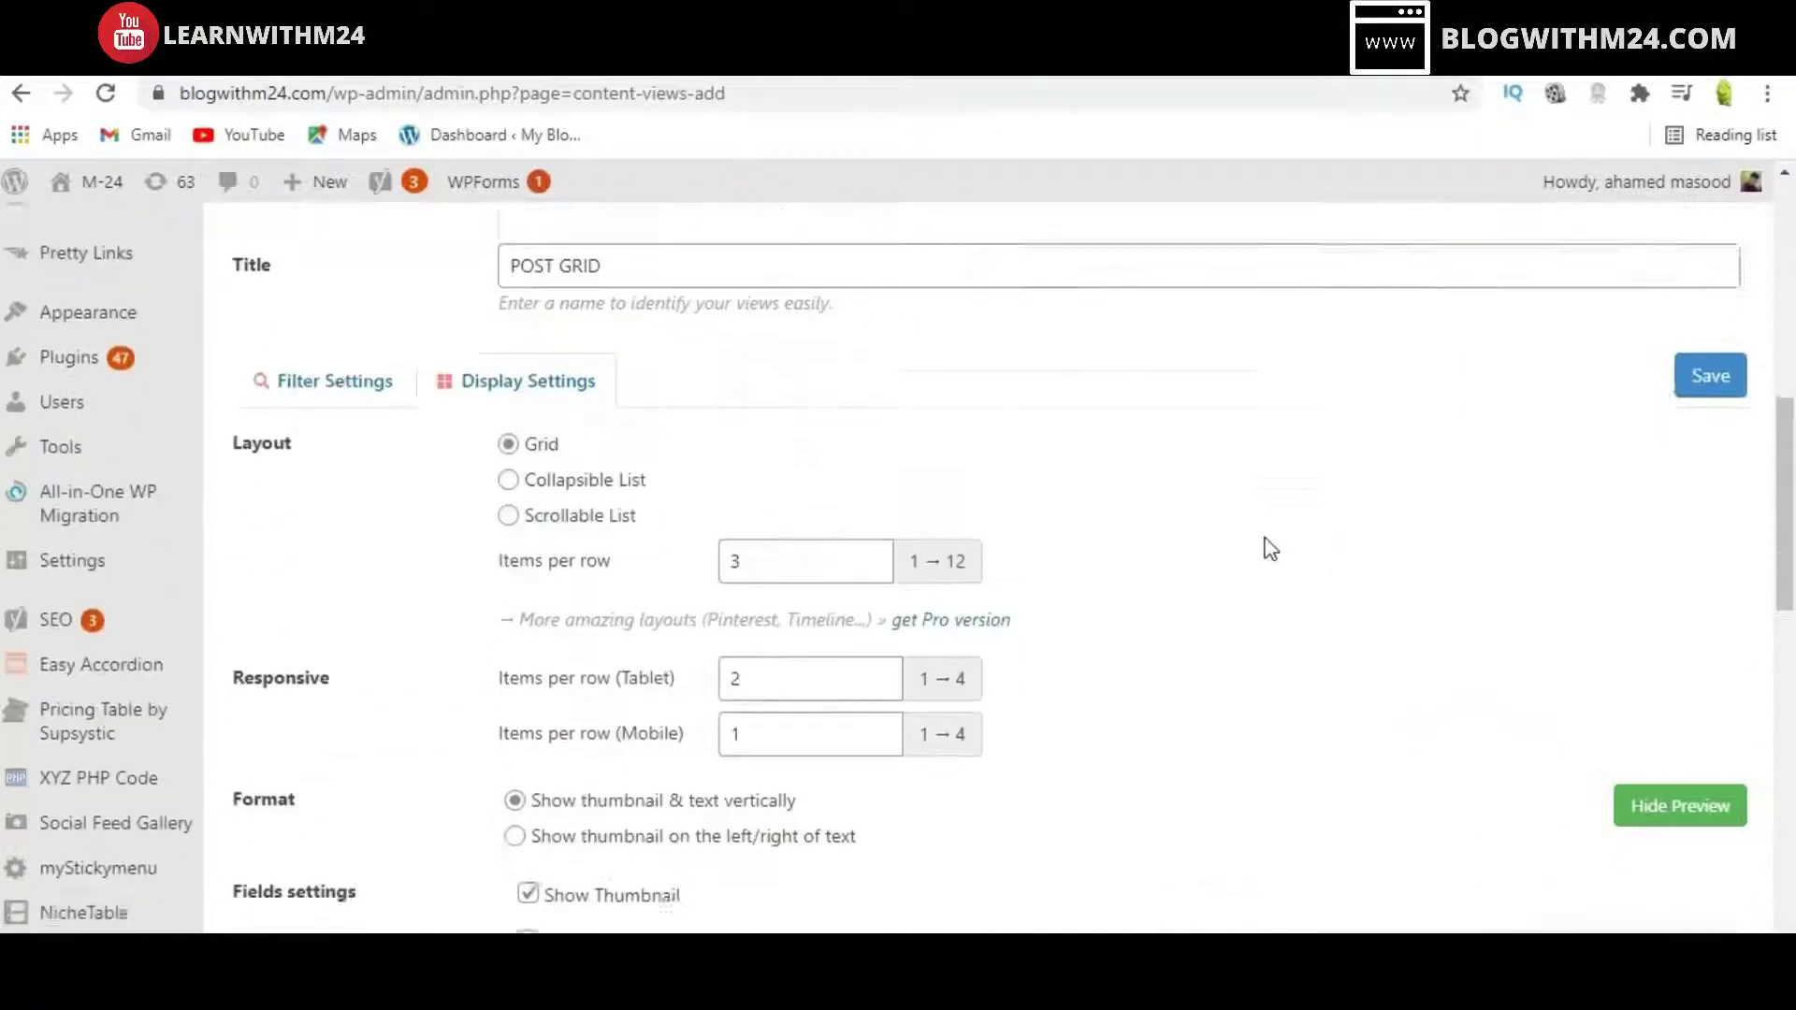
{"action": "scroll", "coordinate": [1462, 634], "scroll_direction": "down", "scroll_amount": 5}
{"action": "scroll", "coordinate": [1462, 634], "scroll_direction": "down", "scroll_amount": 7}
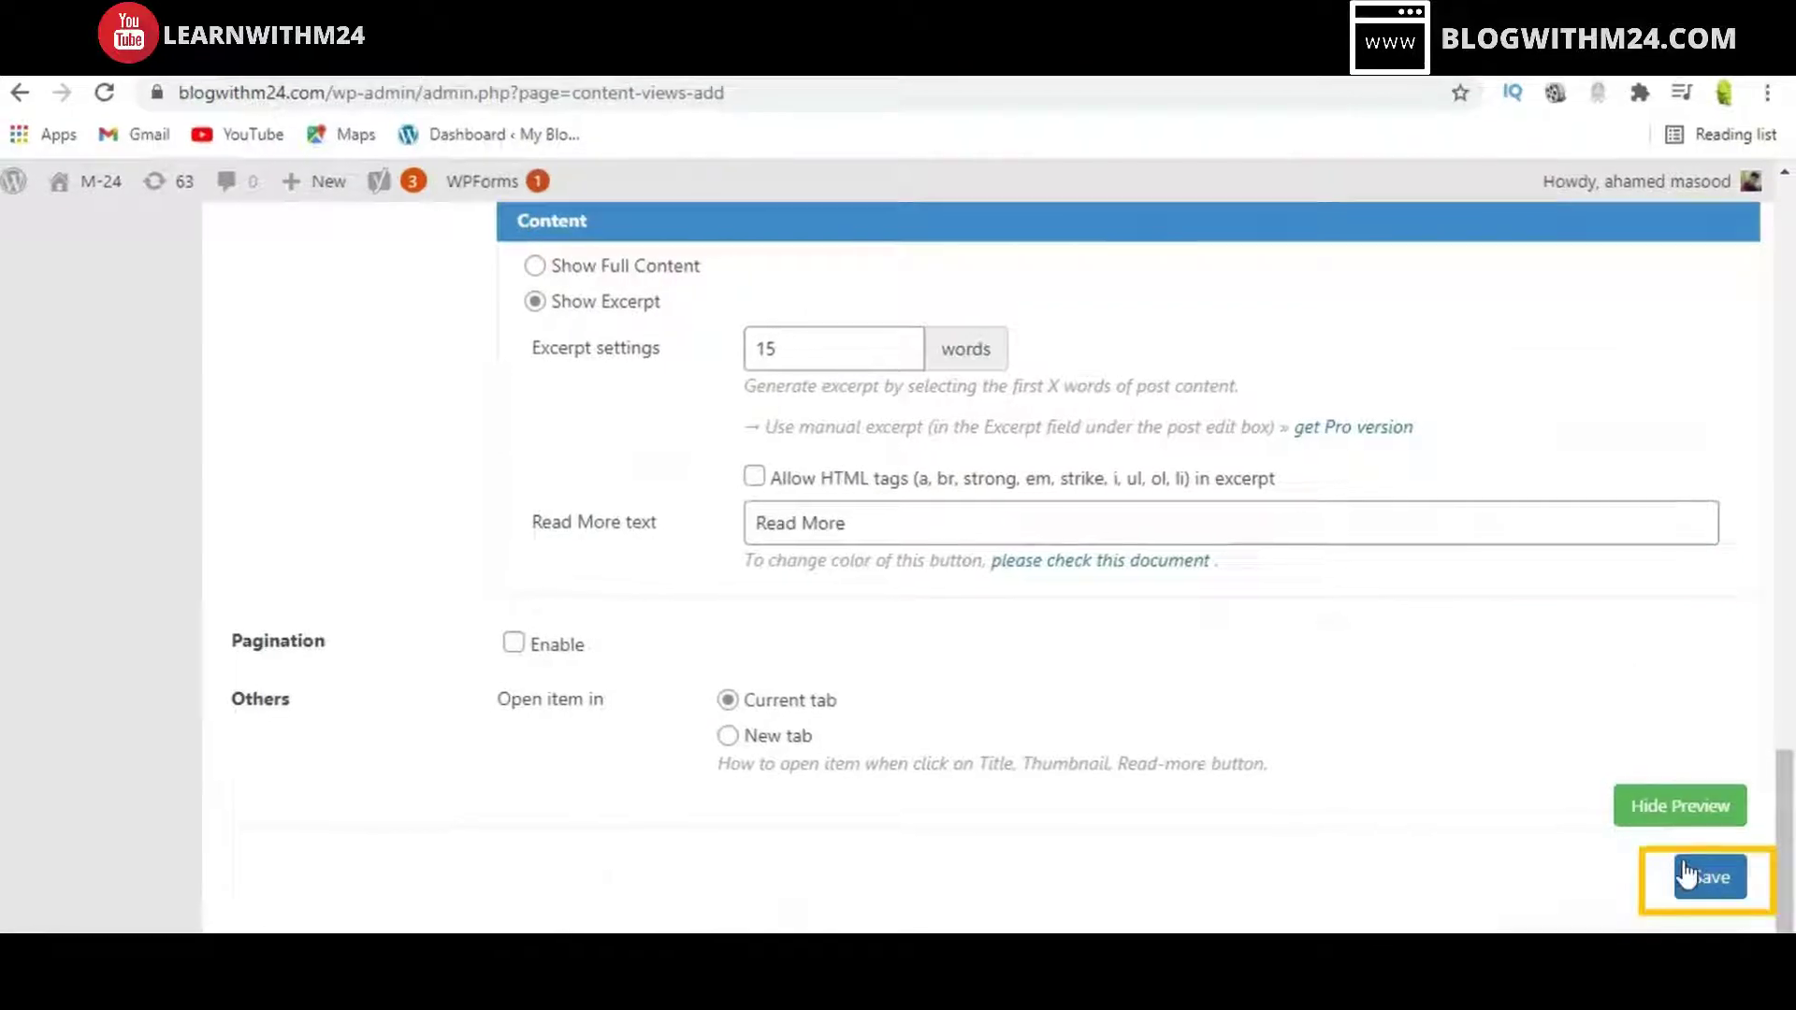
- Save the POST GRID view
{"action": "left_click", "coordinate": [1692, 878]}
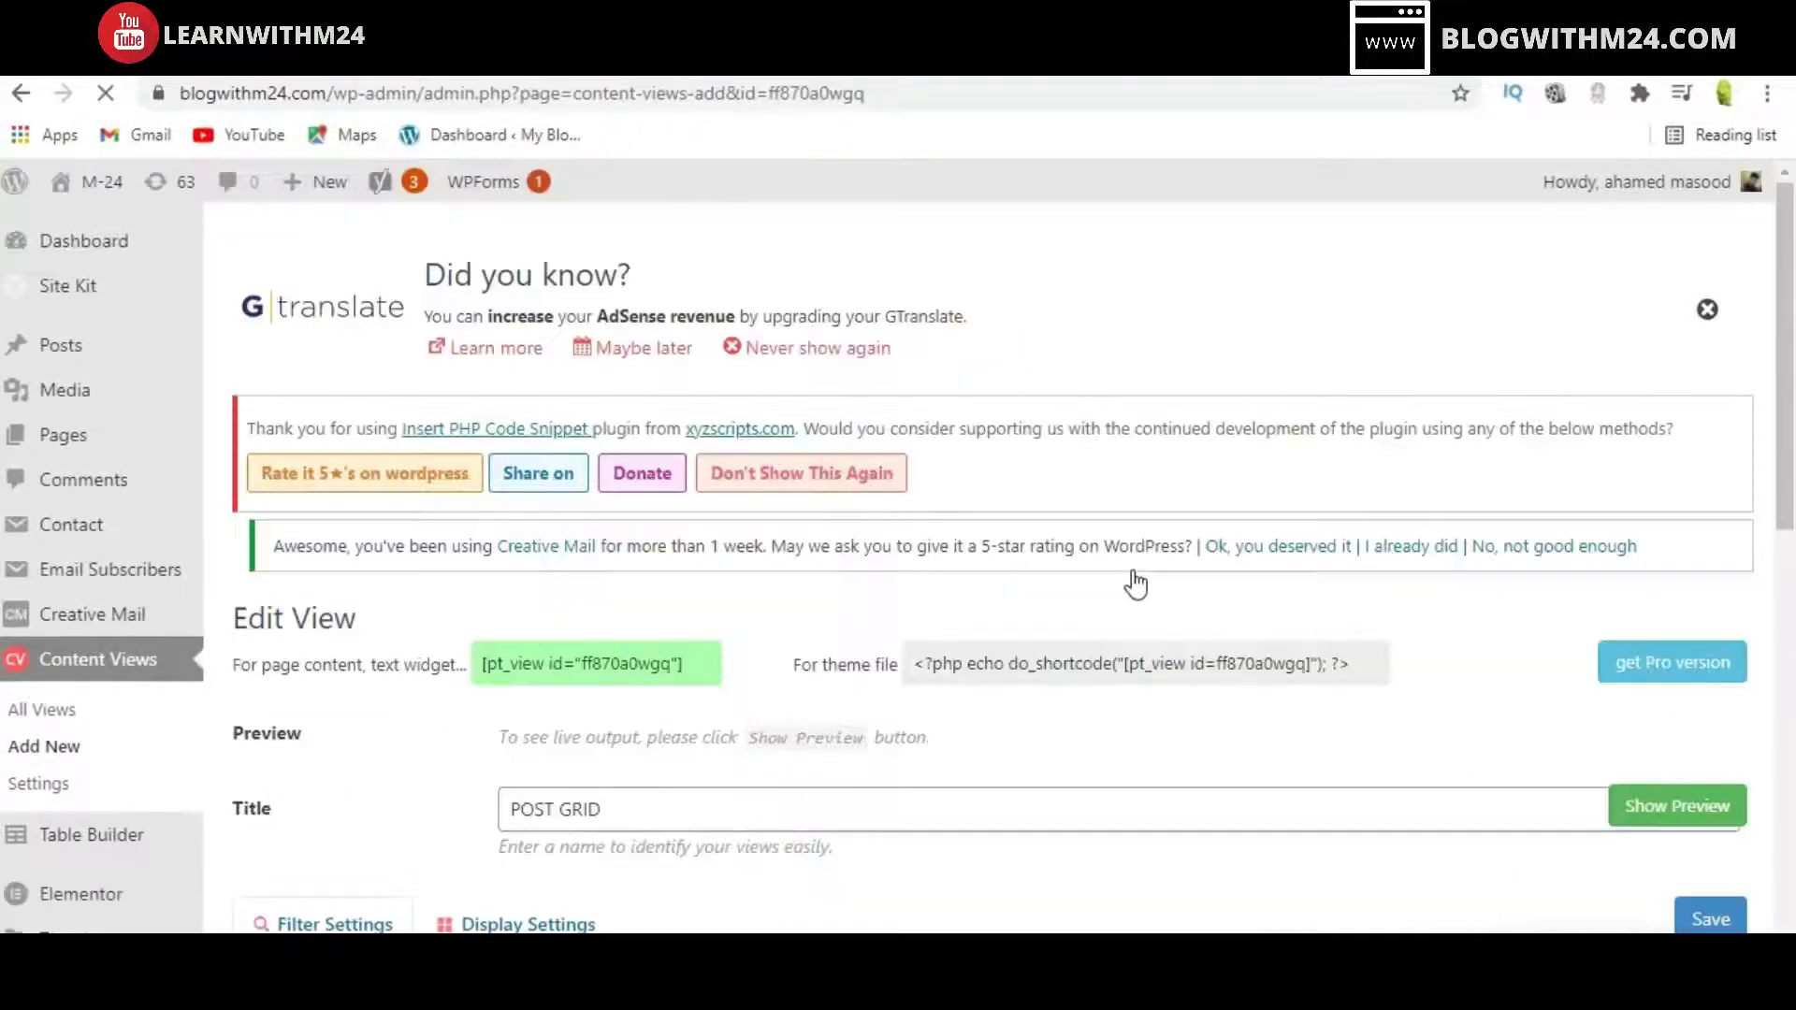
{"action": "scroll", "coordinate": [1041, 399], "scroll_direction": "down", "scroll_amount": 4}
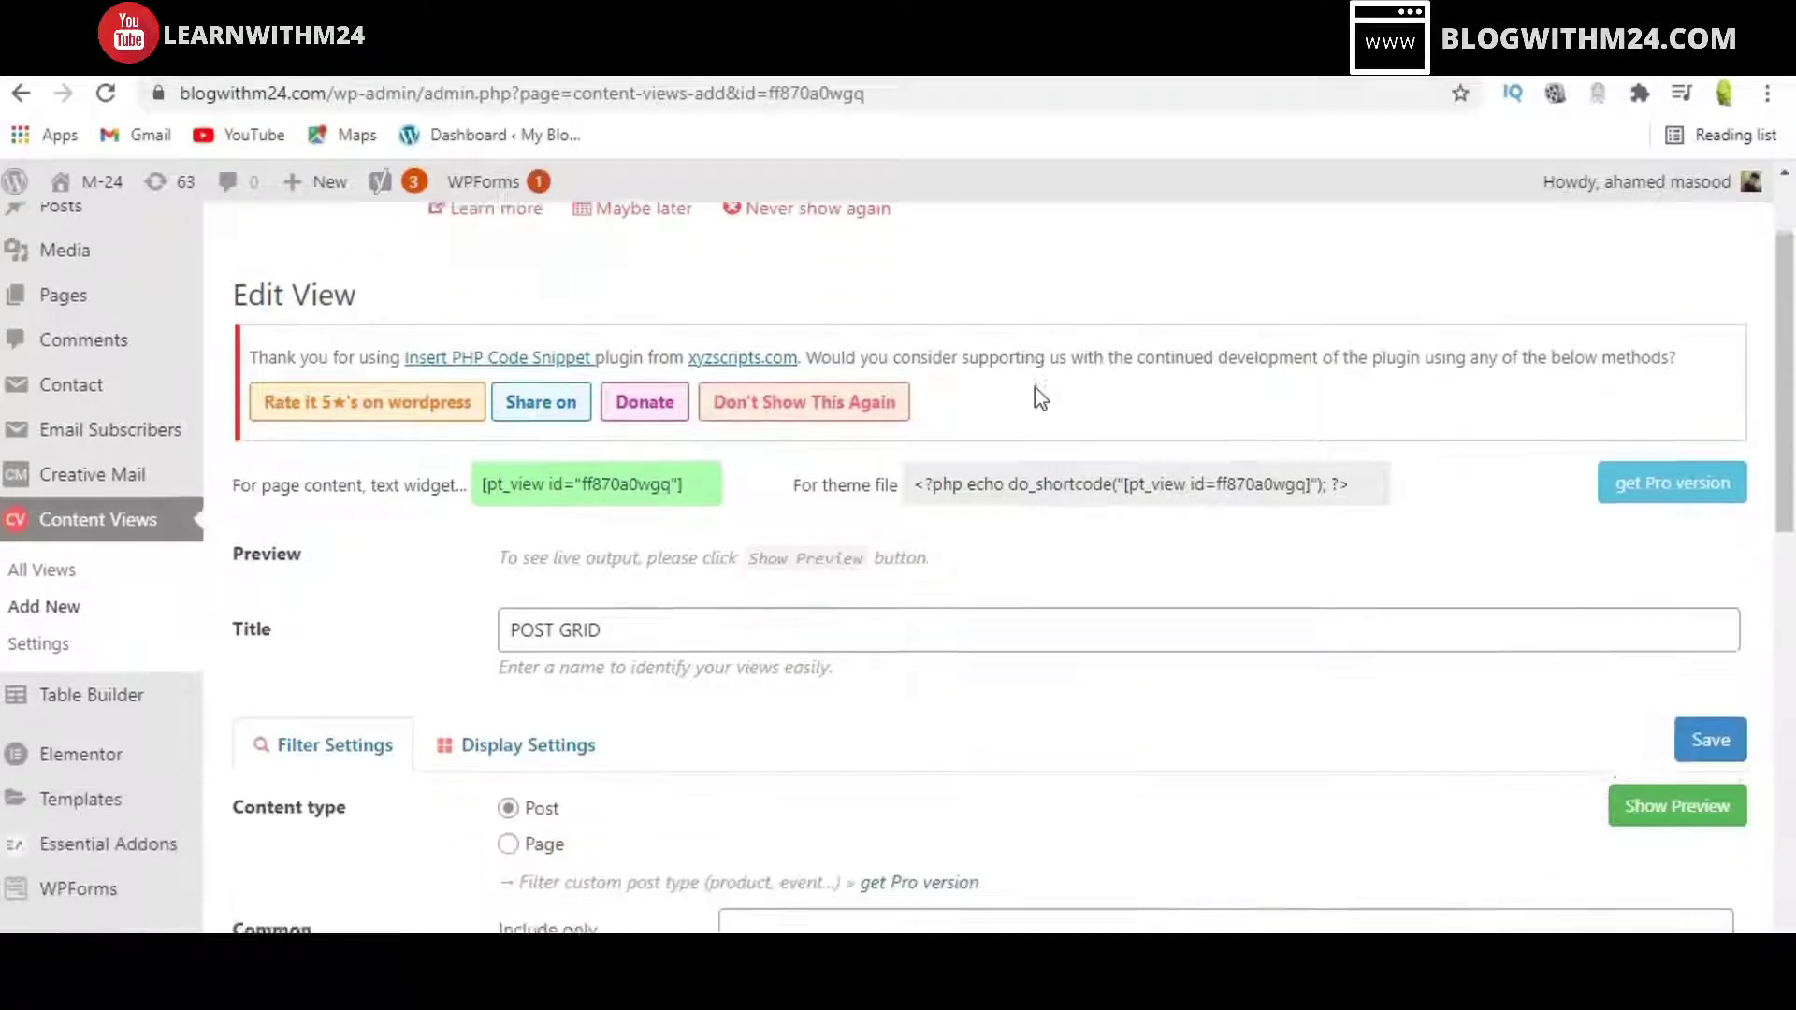
{"action": "scroll", "coordinate": [733, 386], "scroll_direction": "up", "scroll_amount": 2}
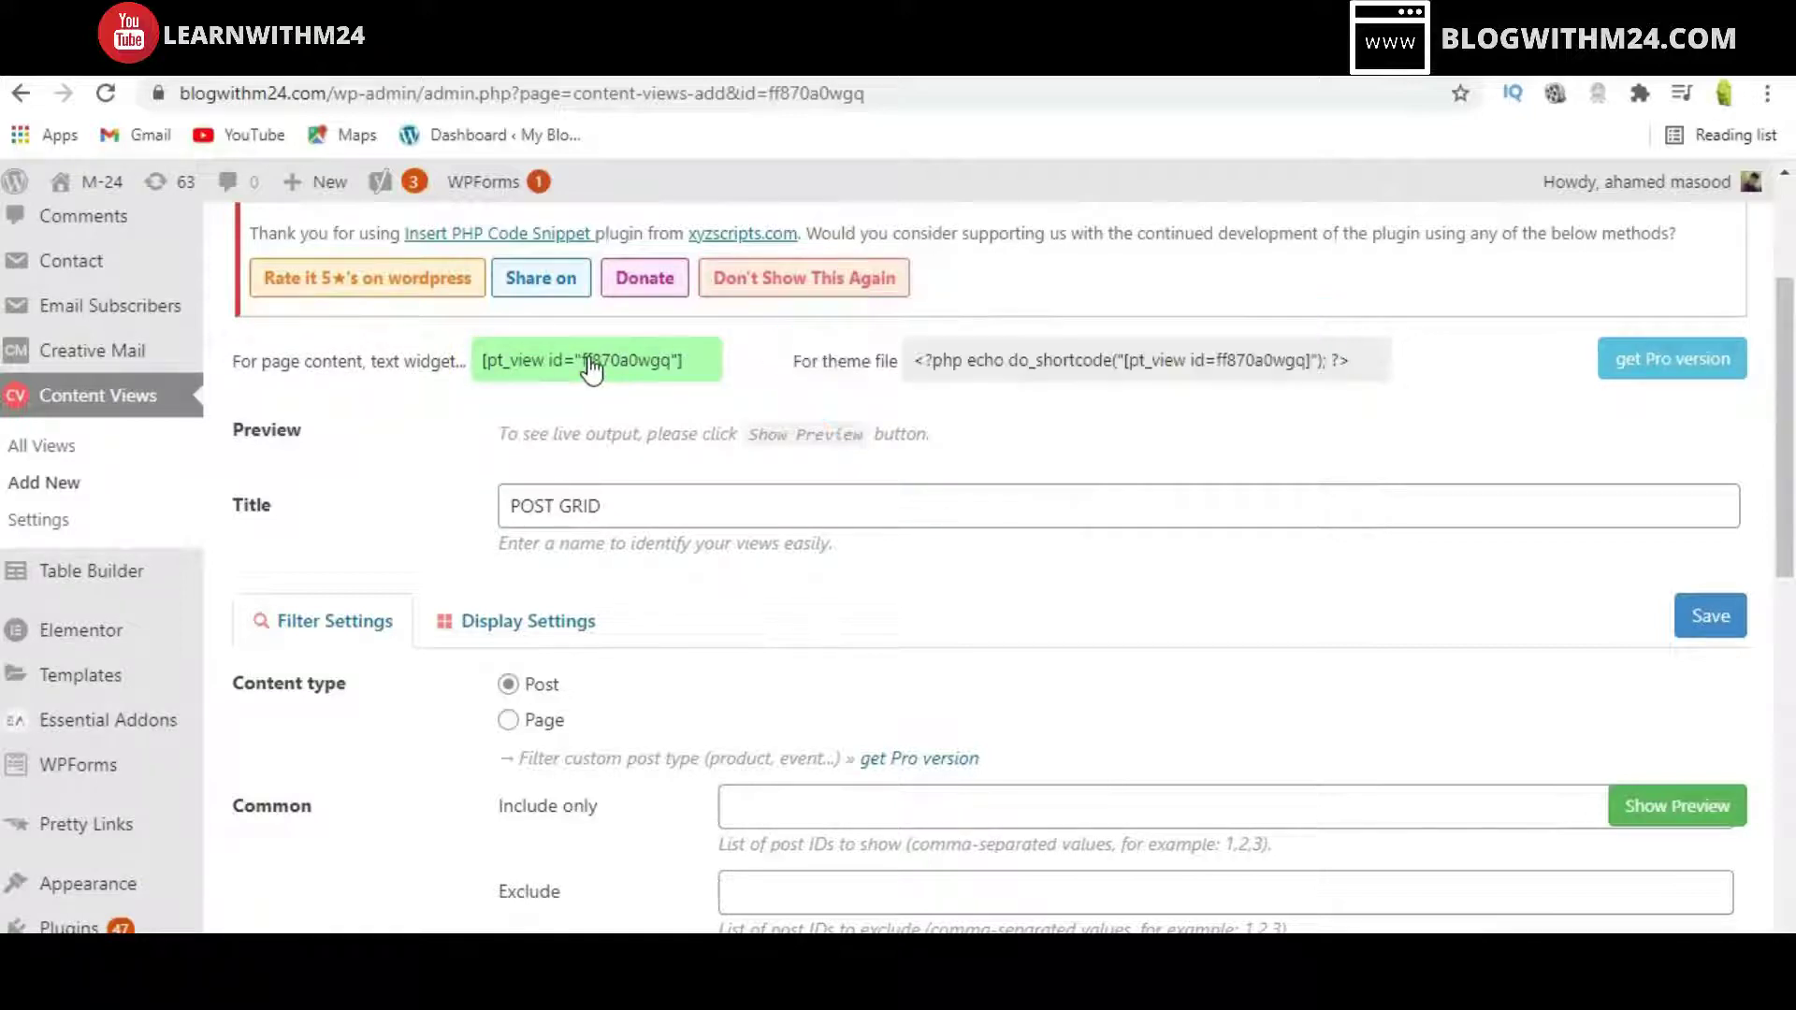
- Copy the generated page-content shortcode
{"action": "left_click", "coordinate": [591, 368]}
{"action": "right_click", "coordinate": [592, 368]}
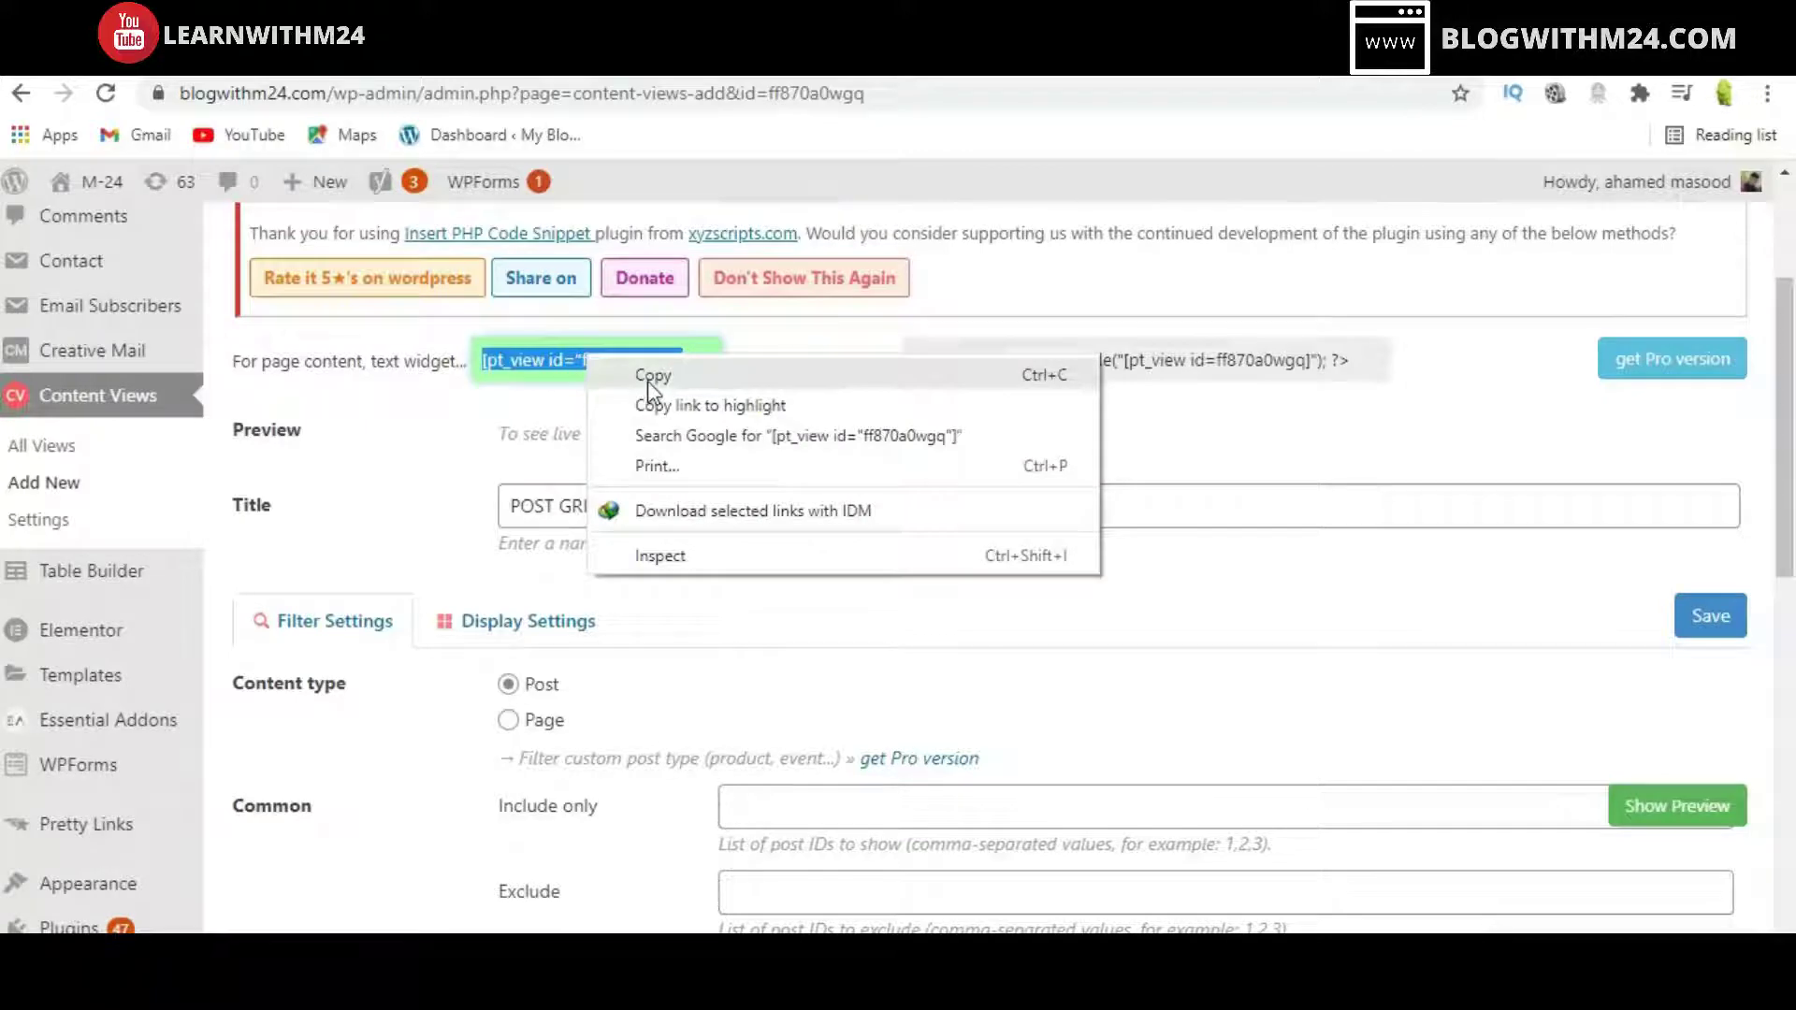
{"action": "left_click", "coordinate": [648, 377]}
{"action": "scroll", "coordinate": [65, 435], "scroll_direction": "up", "scroll_amount": 3}
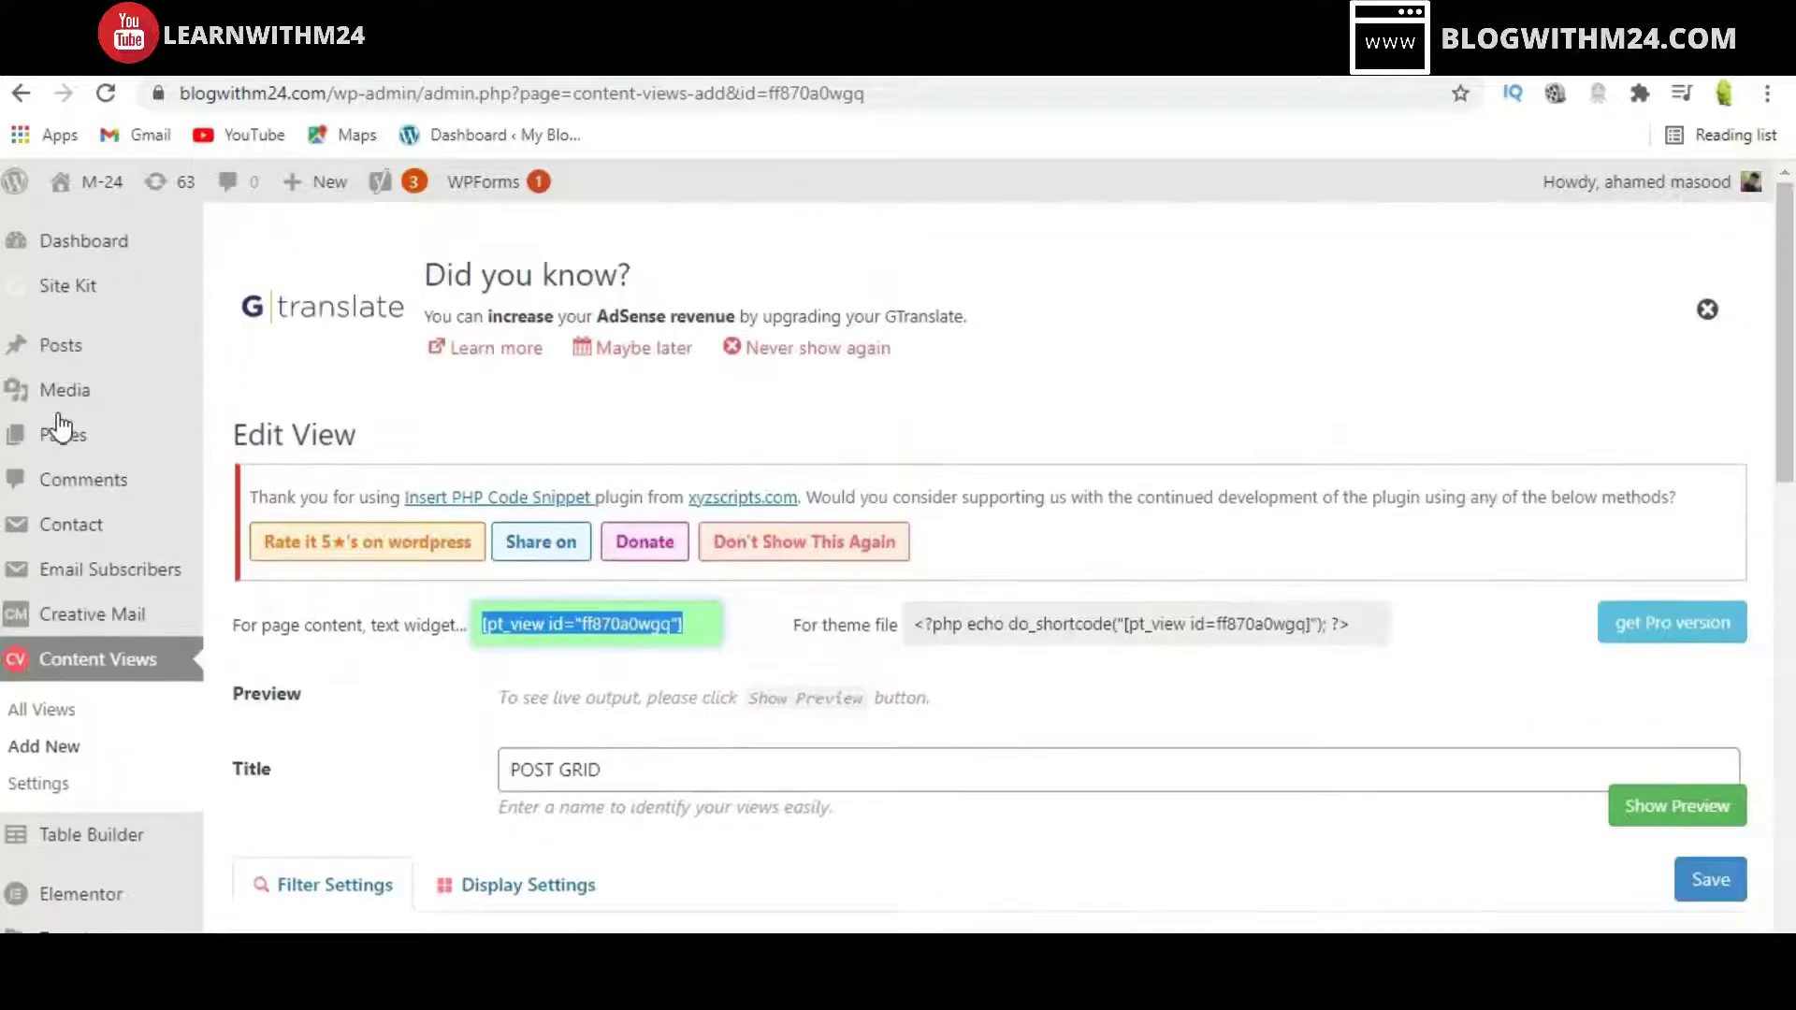
{"action": "mouse_move", "coordinate": [89, 435]}
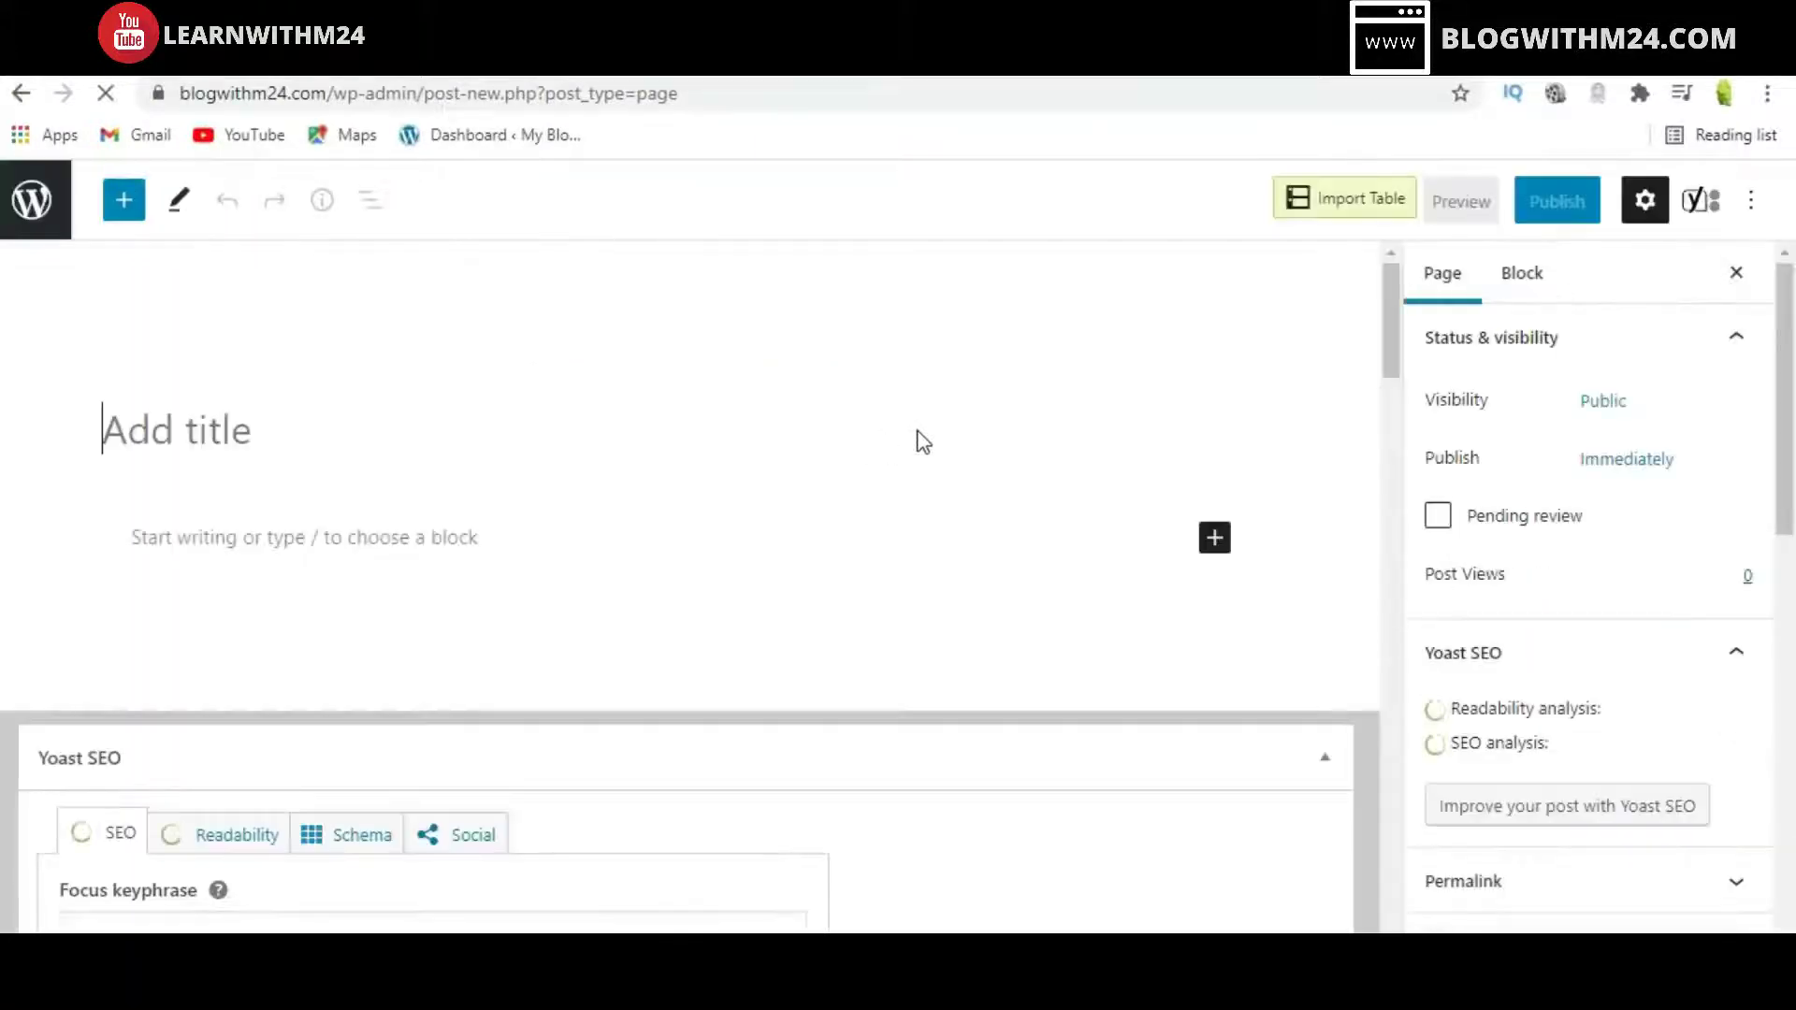
- Publish a page titled SEO containing the pasted [pt_view id="ff870a0wgq"] shortcode
{"action": "left_click", "coordinate": [214, 429]}
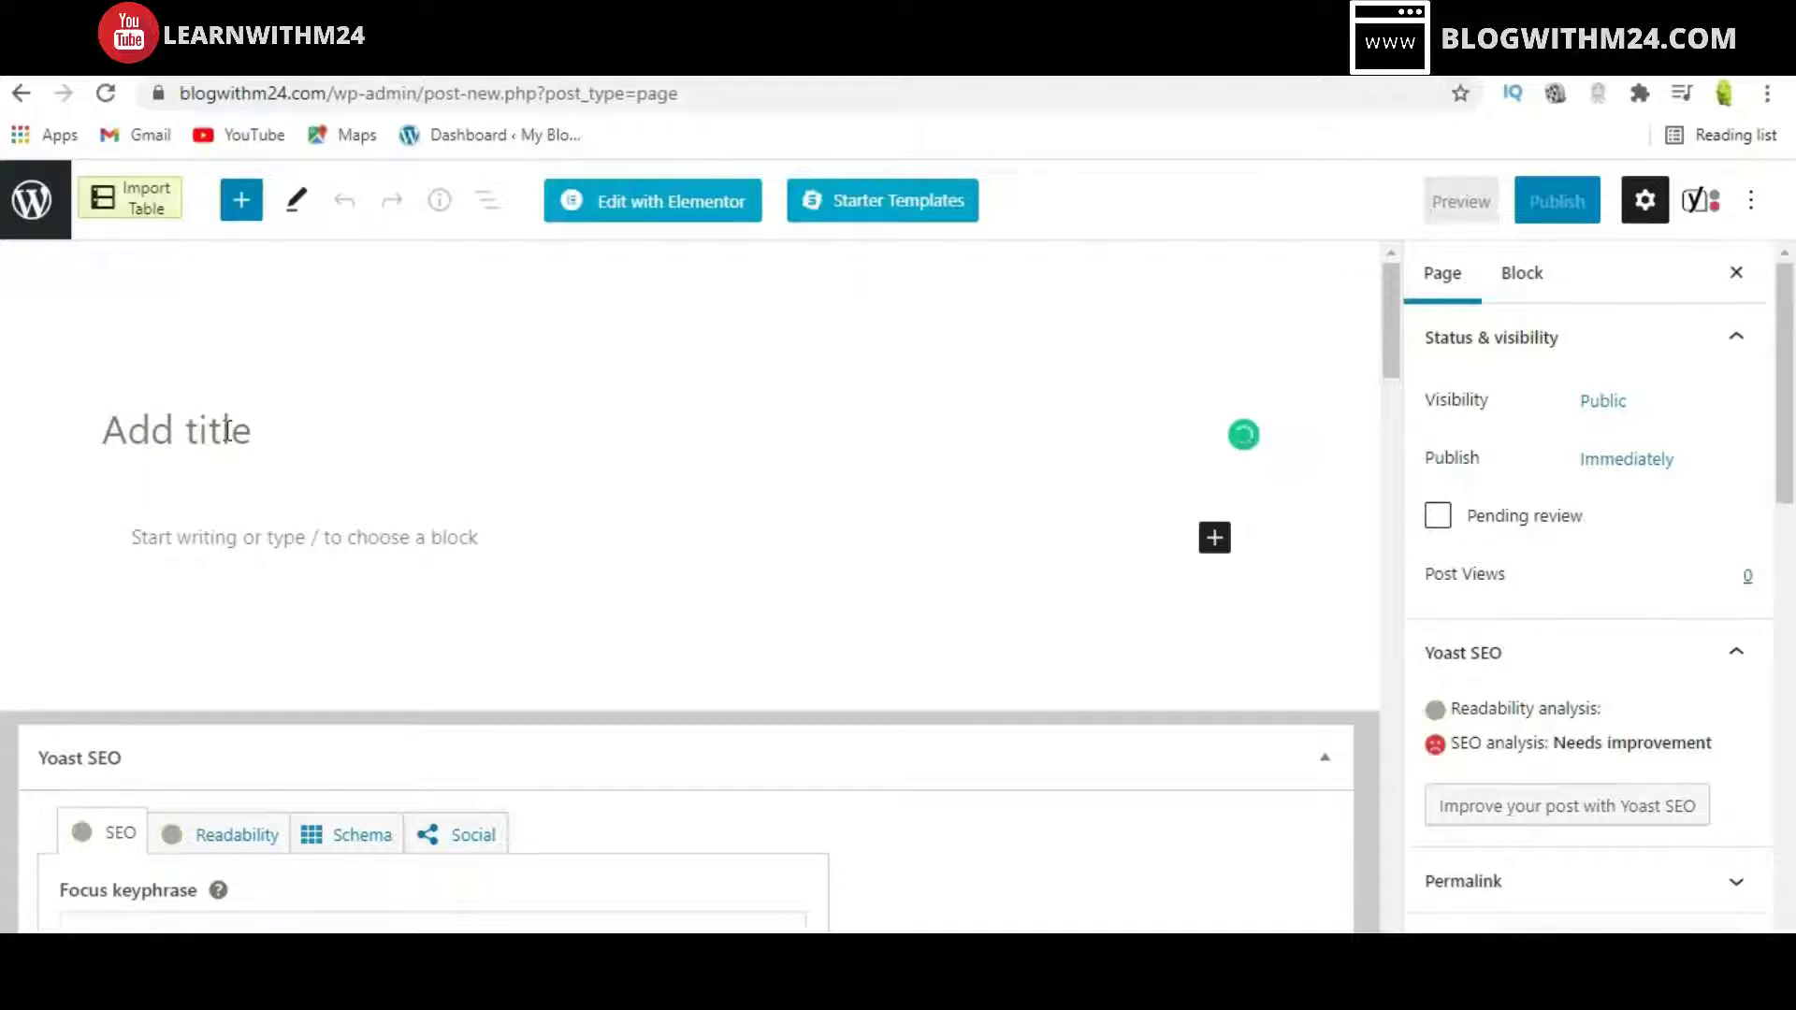
{"action": "left_click", "coordinate": [733, 51]}
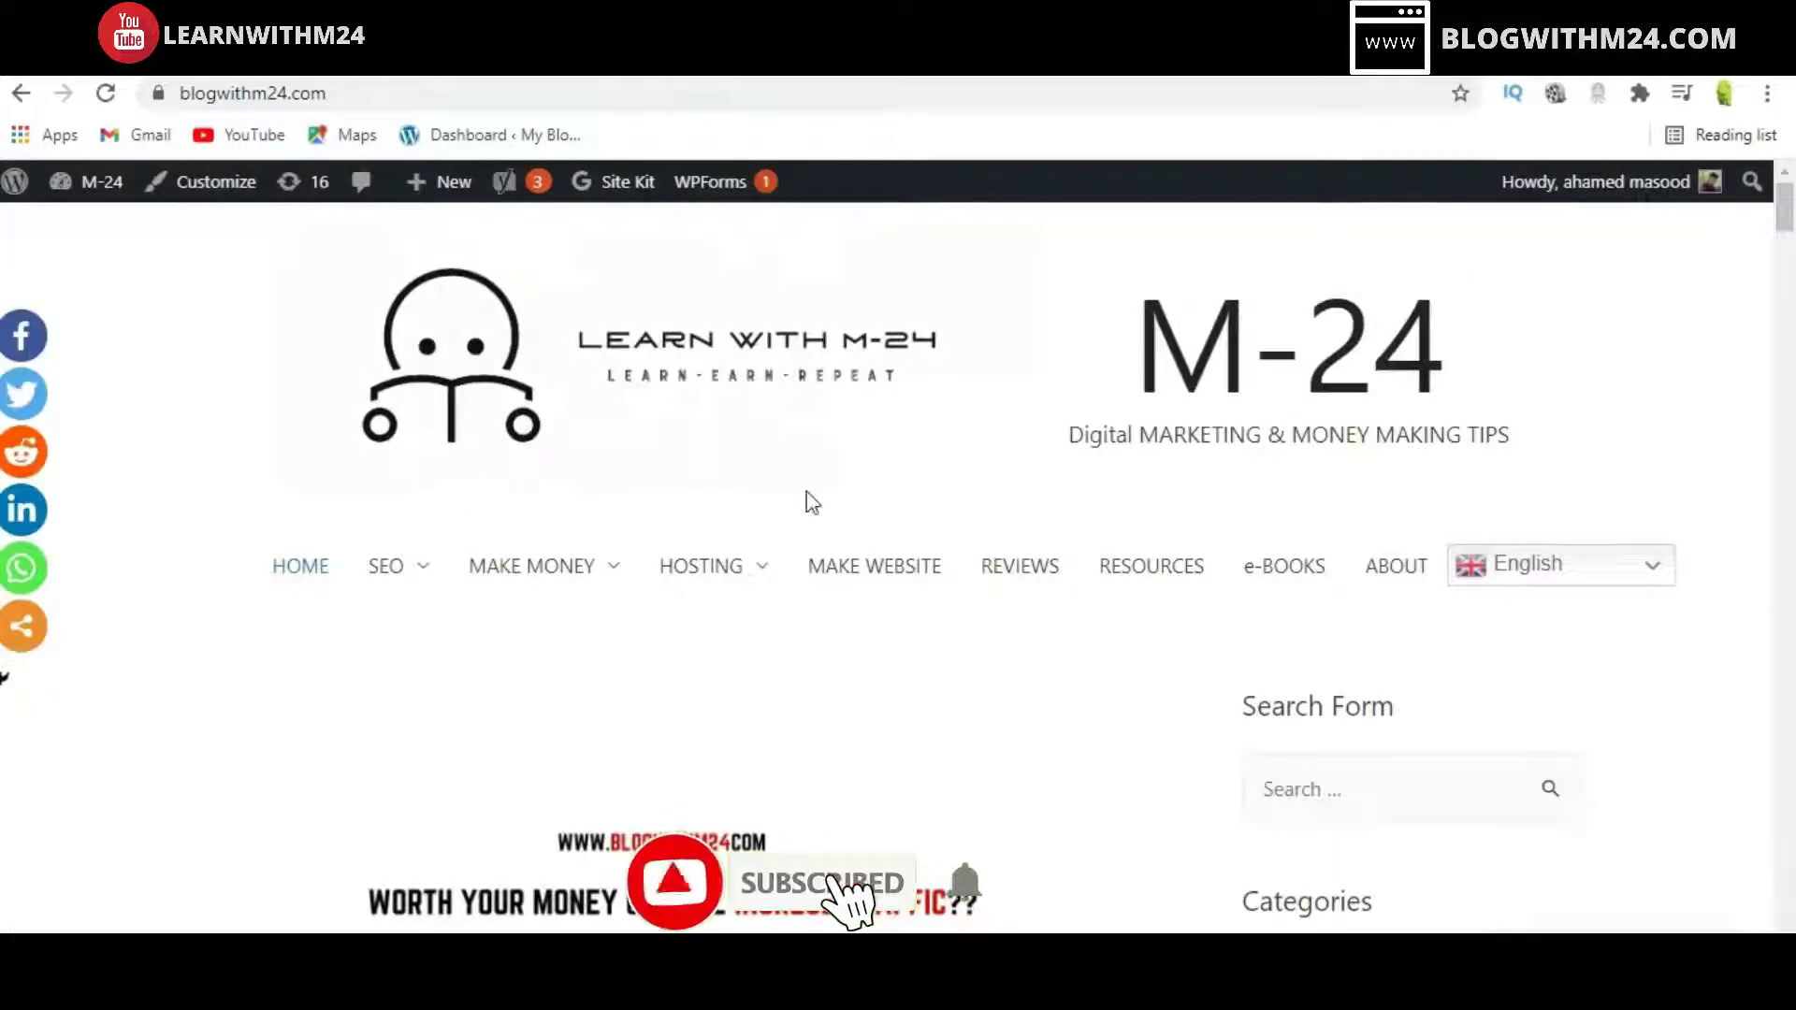
{"action": "mouse_move", "coordinate": [433, 580]}
{"action": "key", "text": "ctrl+Tab"}
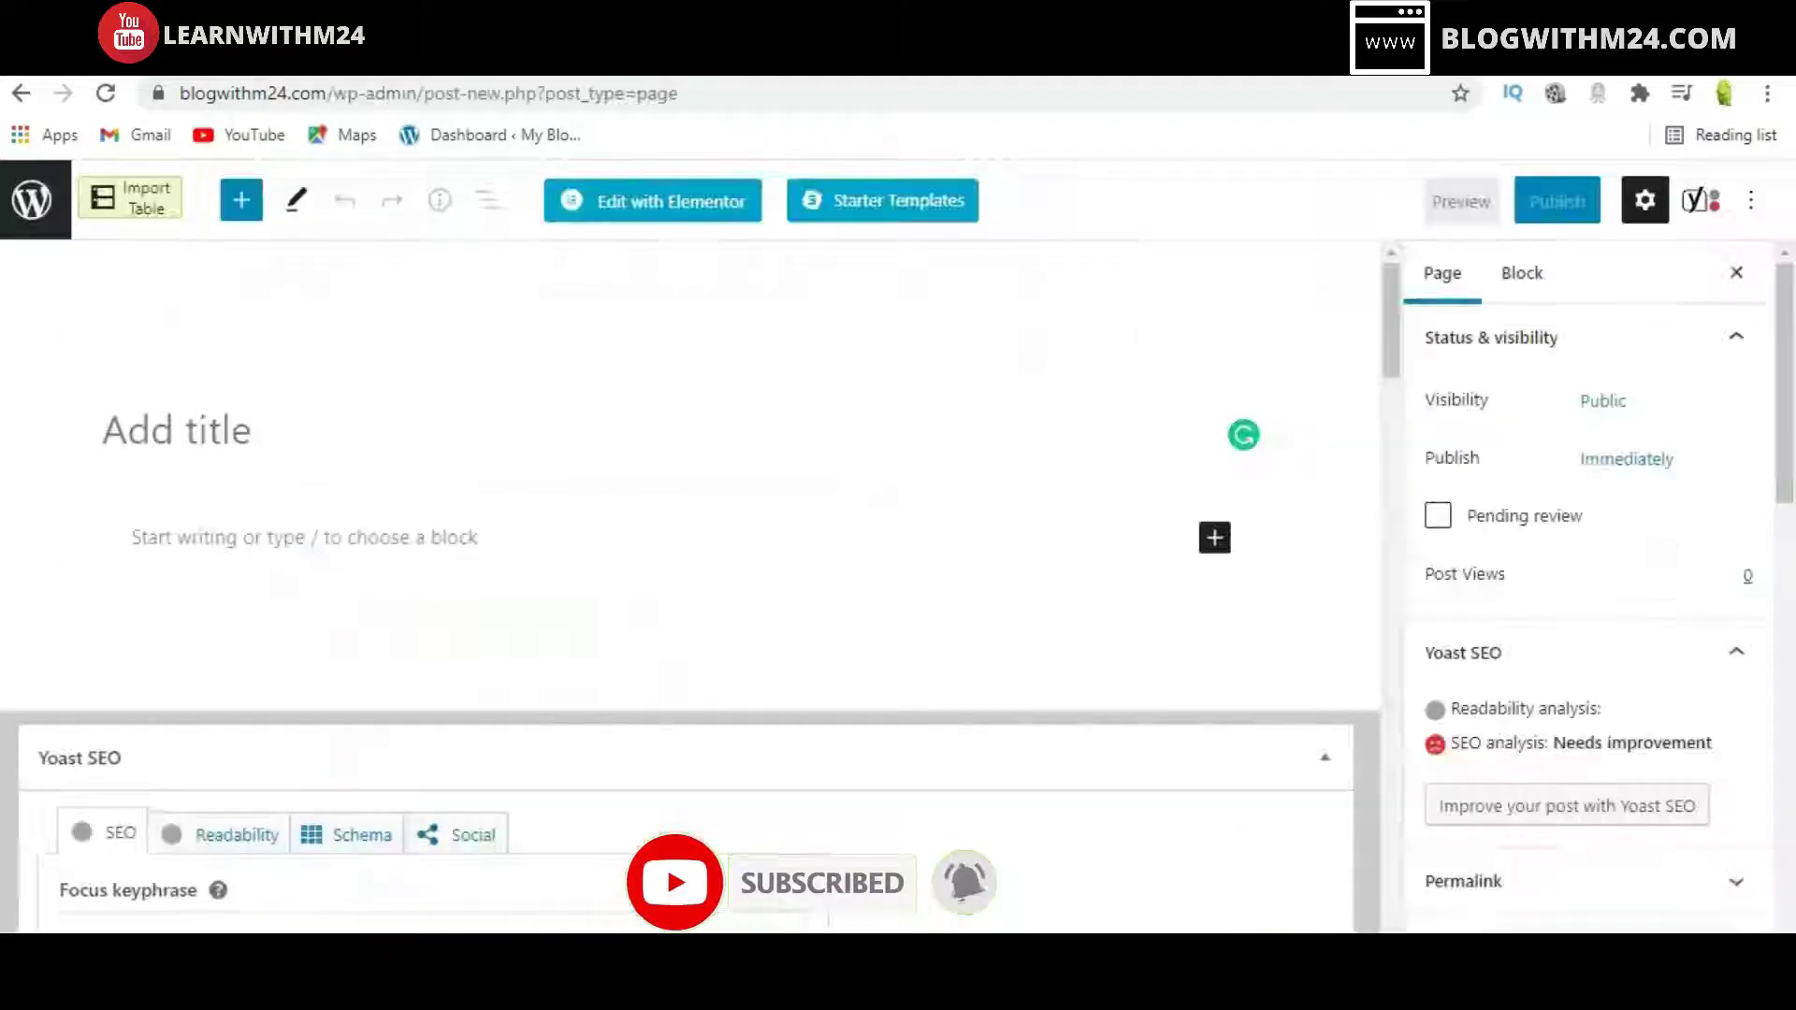
{"action": "type", "text": "SEO"}
{"action": "left_click", "coordinate": [349, 537]}
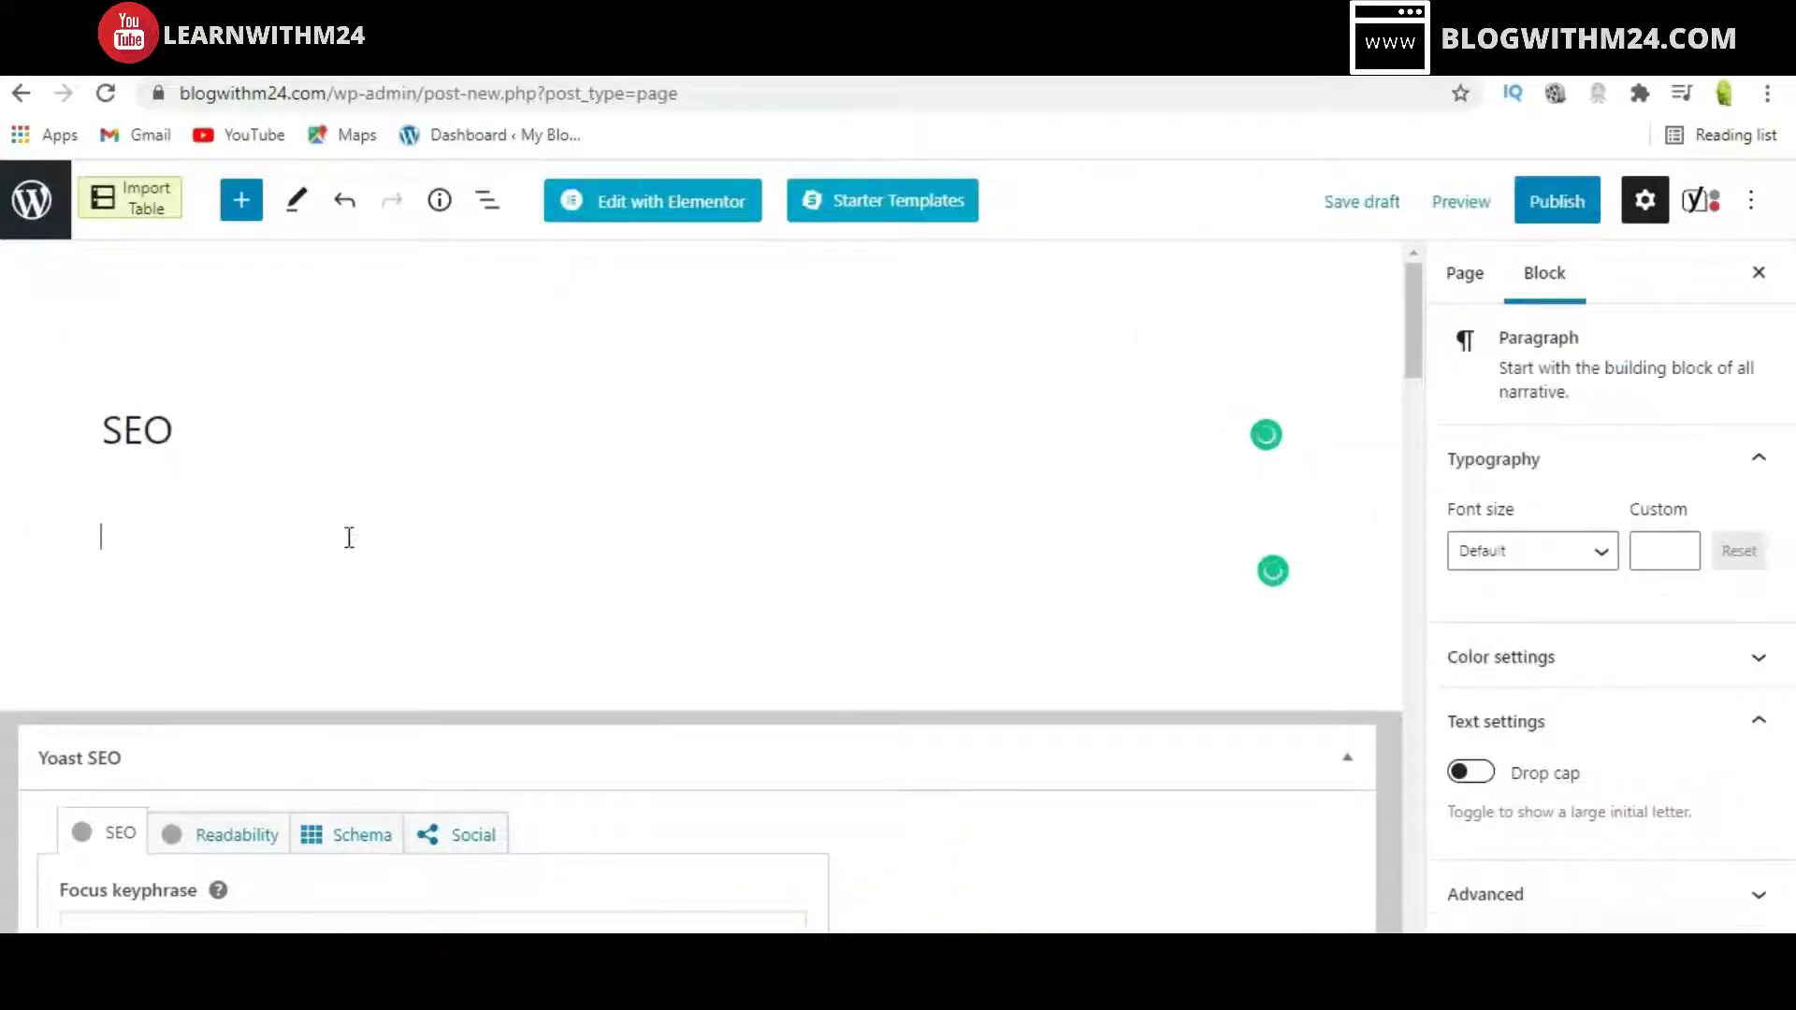
{"action": "type", "text": "[pt_view id=\"ff870a0wgq\"]"}
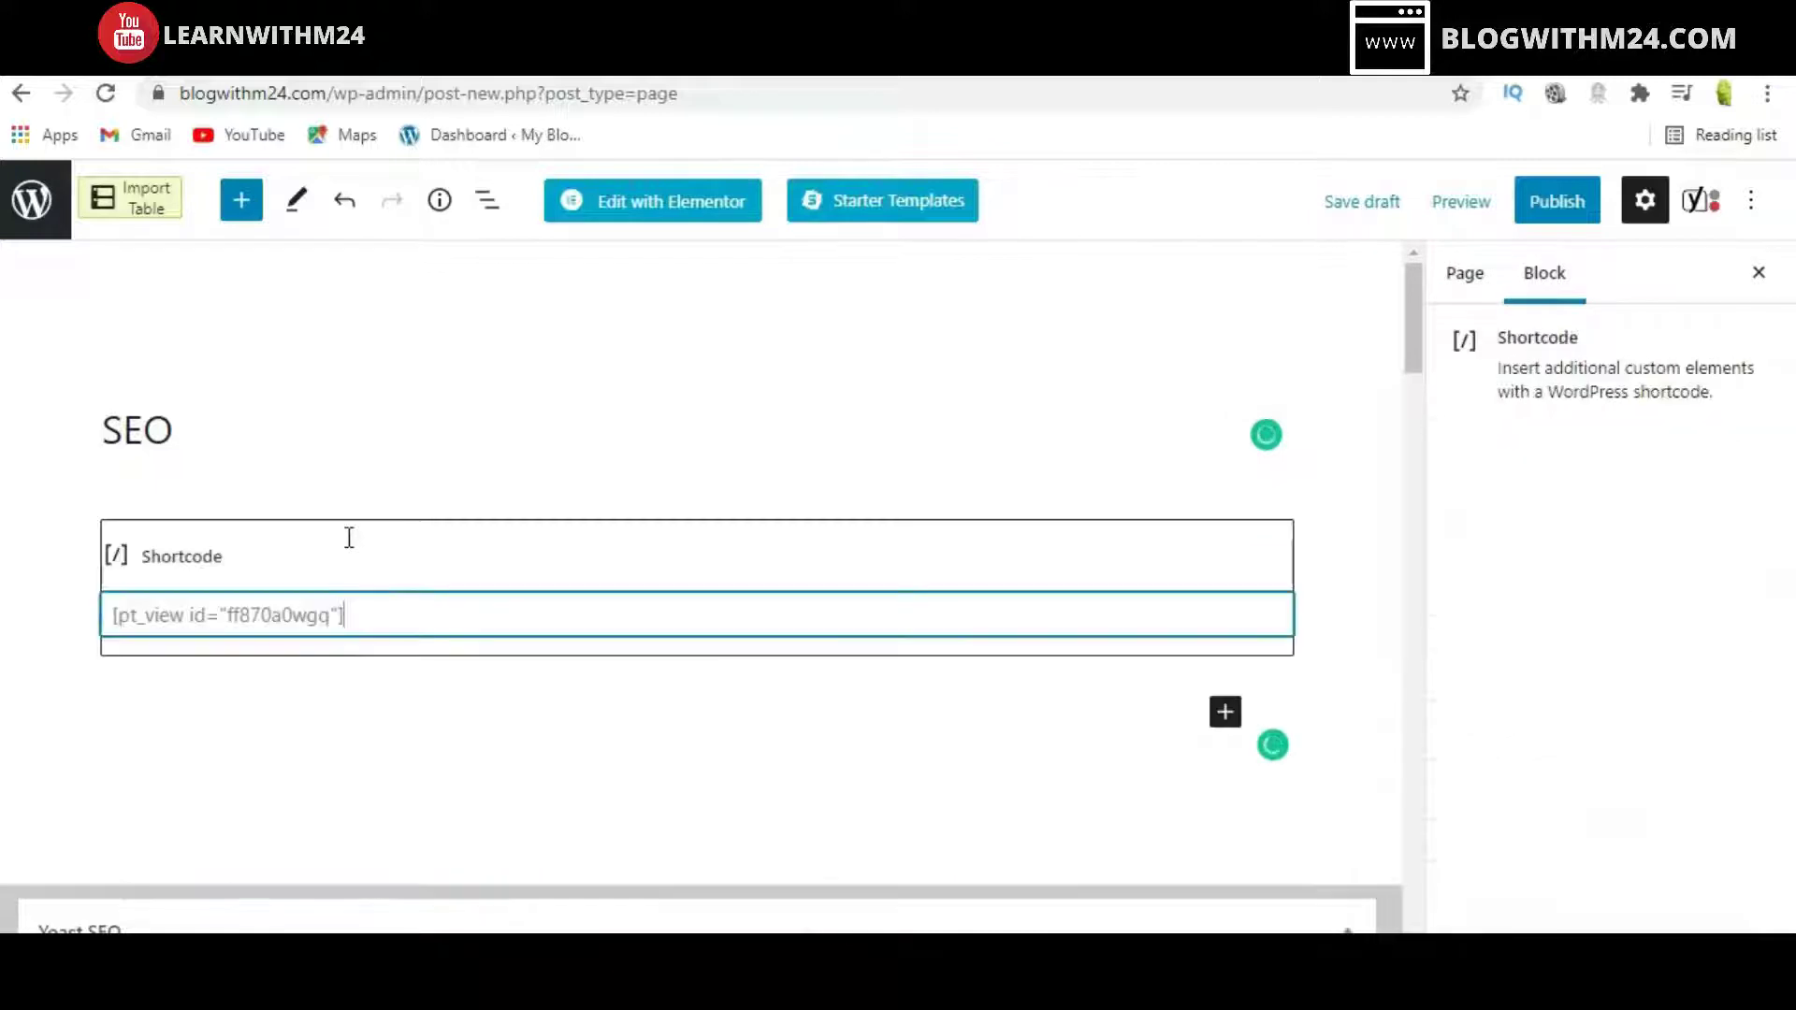
{"action": "left_click", "coordinate": [1553, 205]}
{"action": "left_click", "coordinate": [1511, 208]}
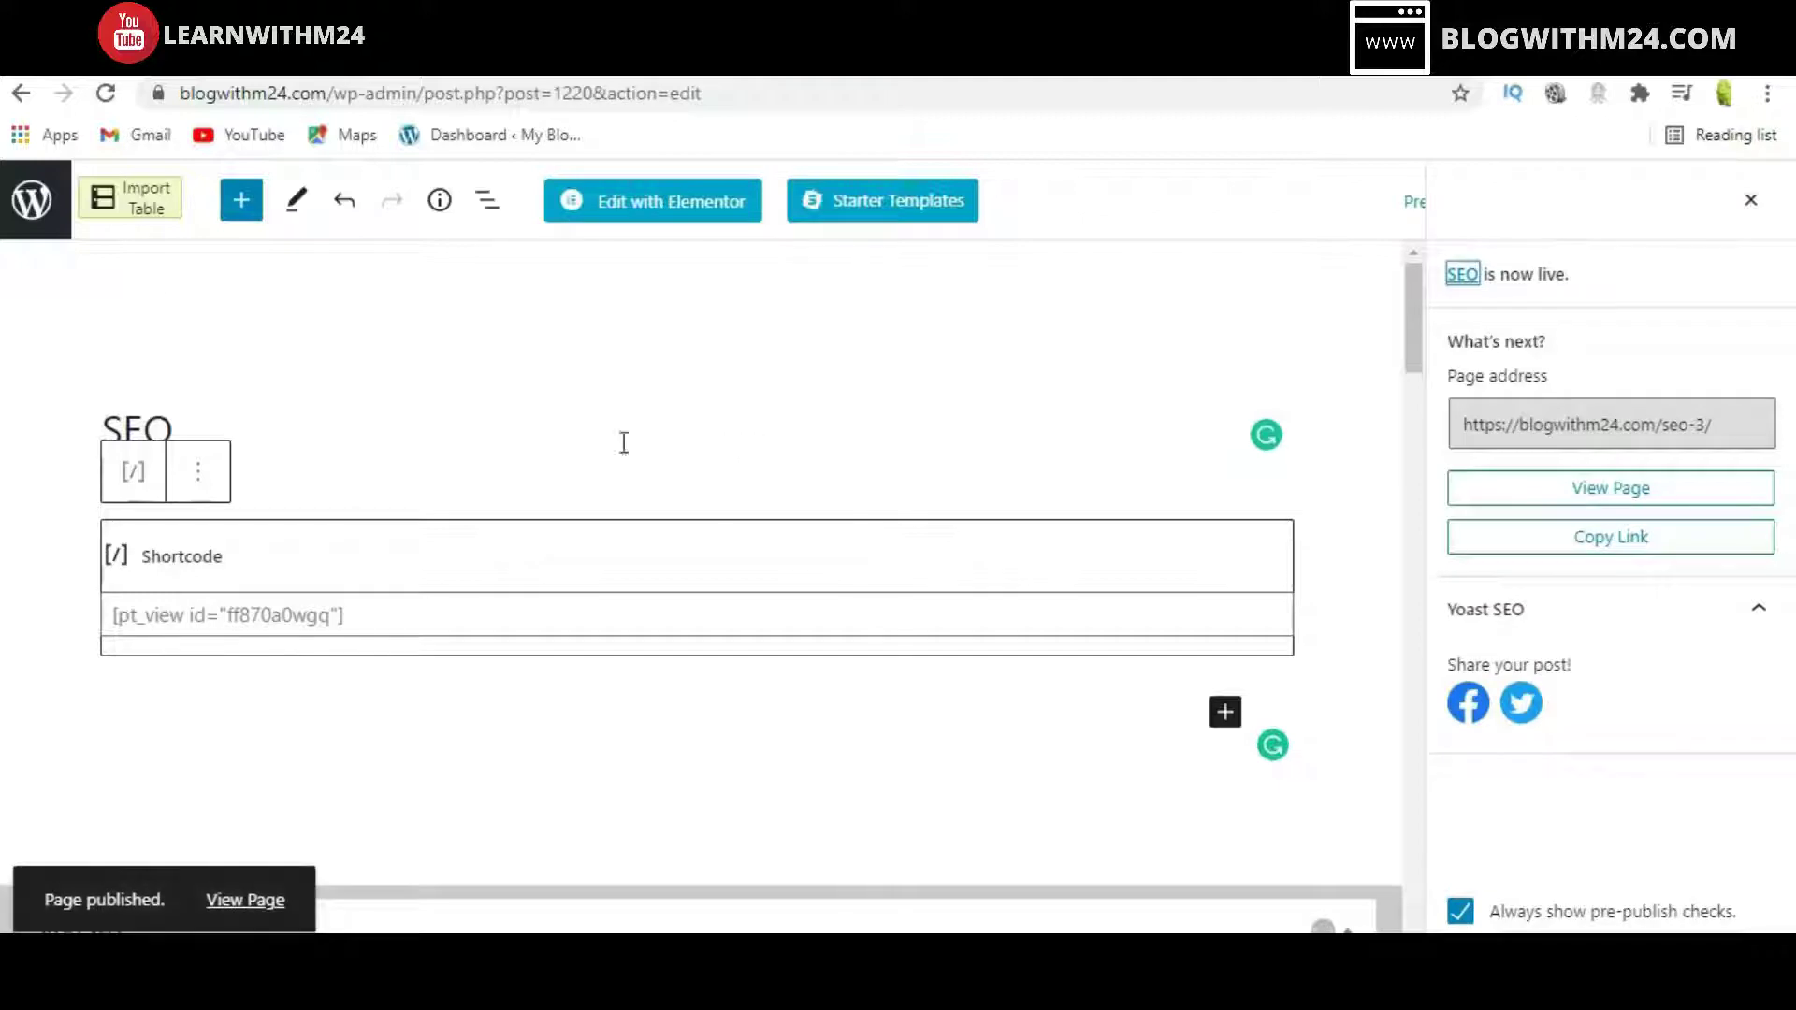
- Create and publish a MAKE MONEY page with the post grid shortcode pasted in
{"action": "left_click", "coordinate": [32, 207]}
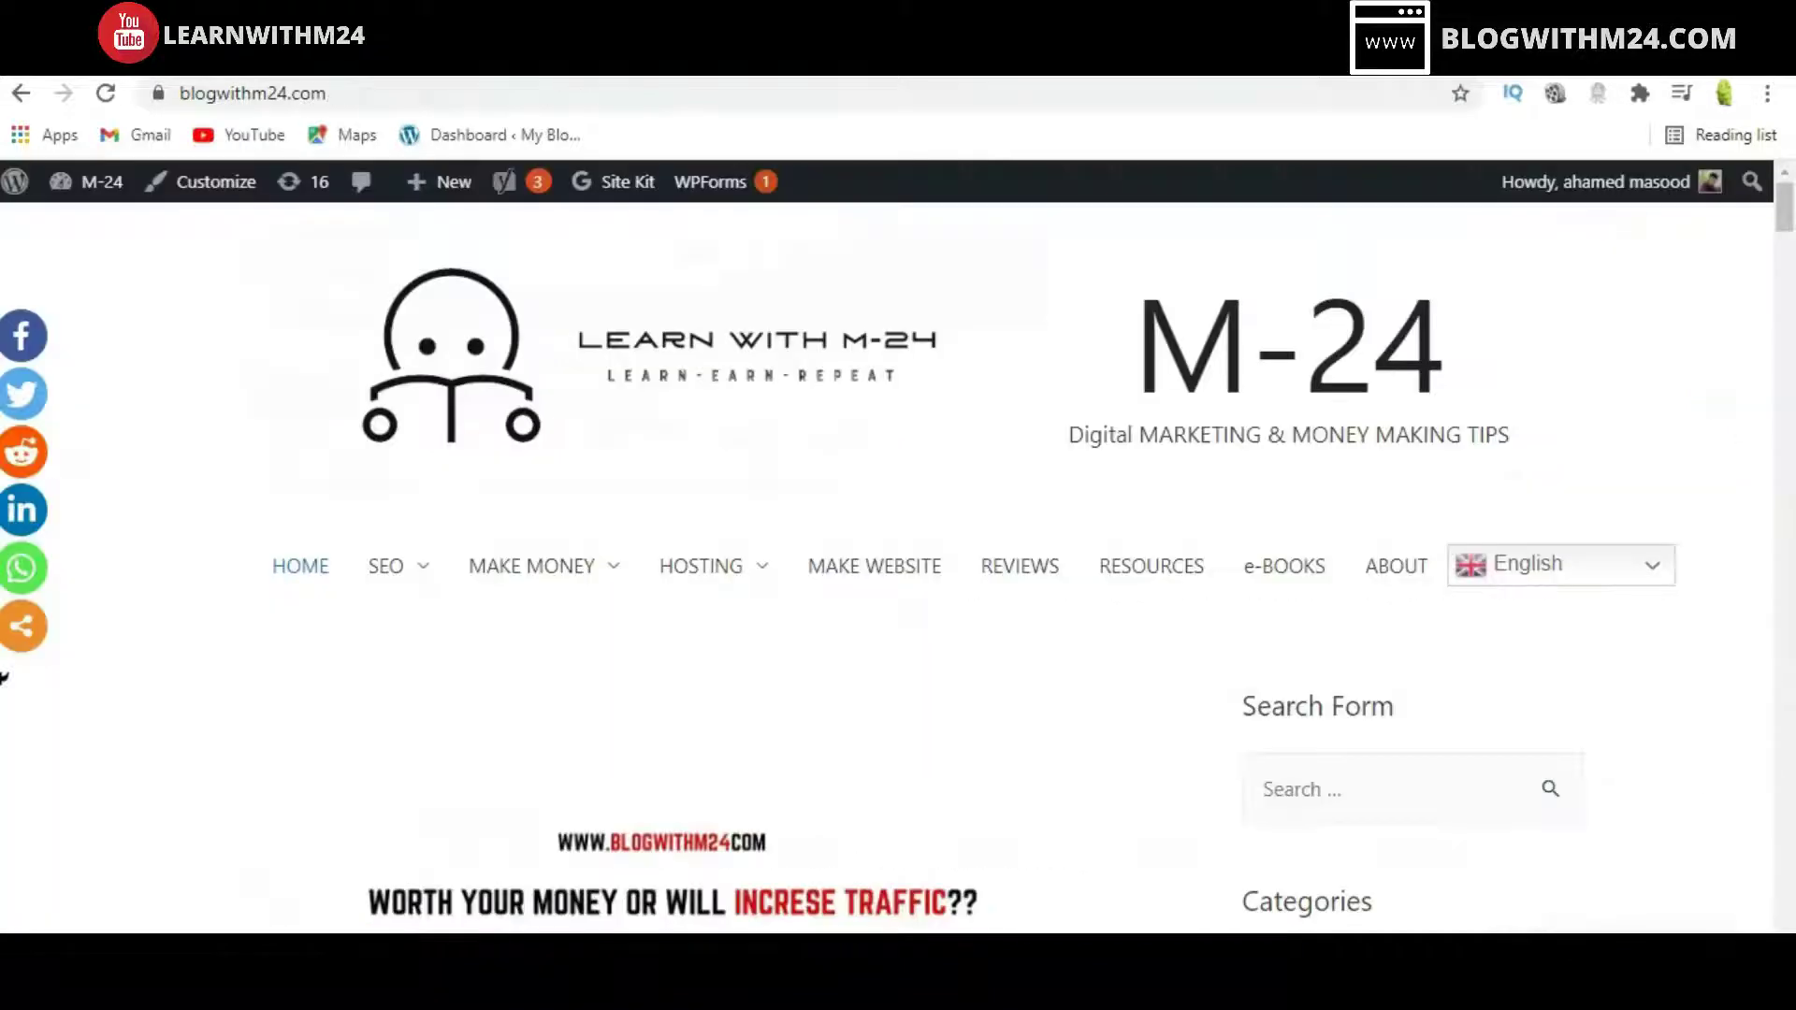
{"action": "mouse_move", "coordinate": [426, 566]}
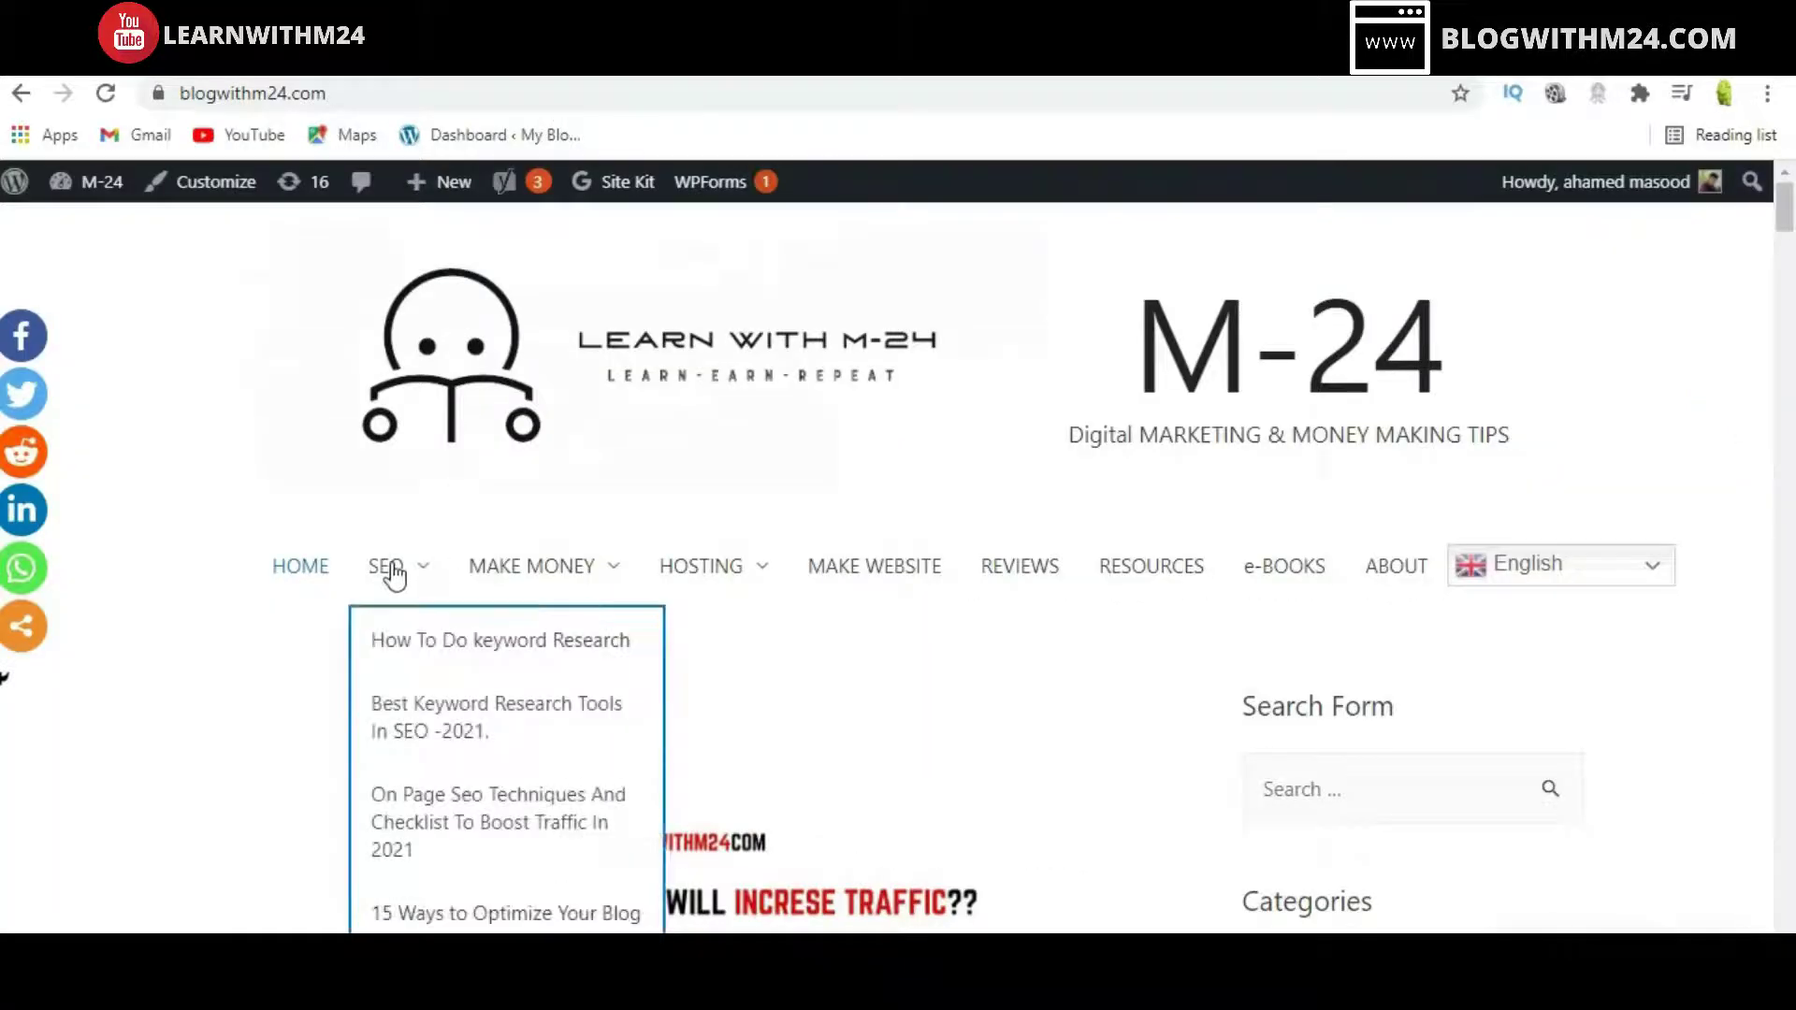
{"action": "mouse_move", "coordinate": [522, 580]}
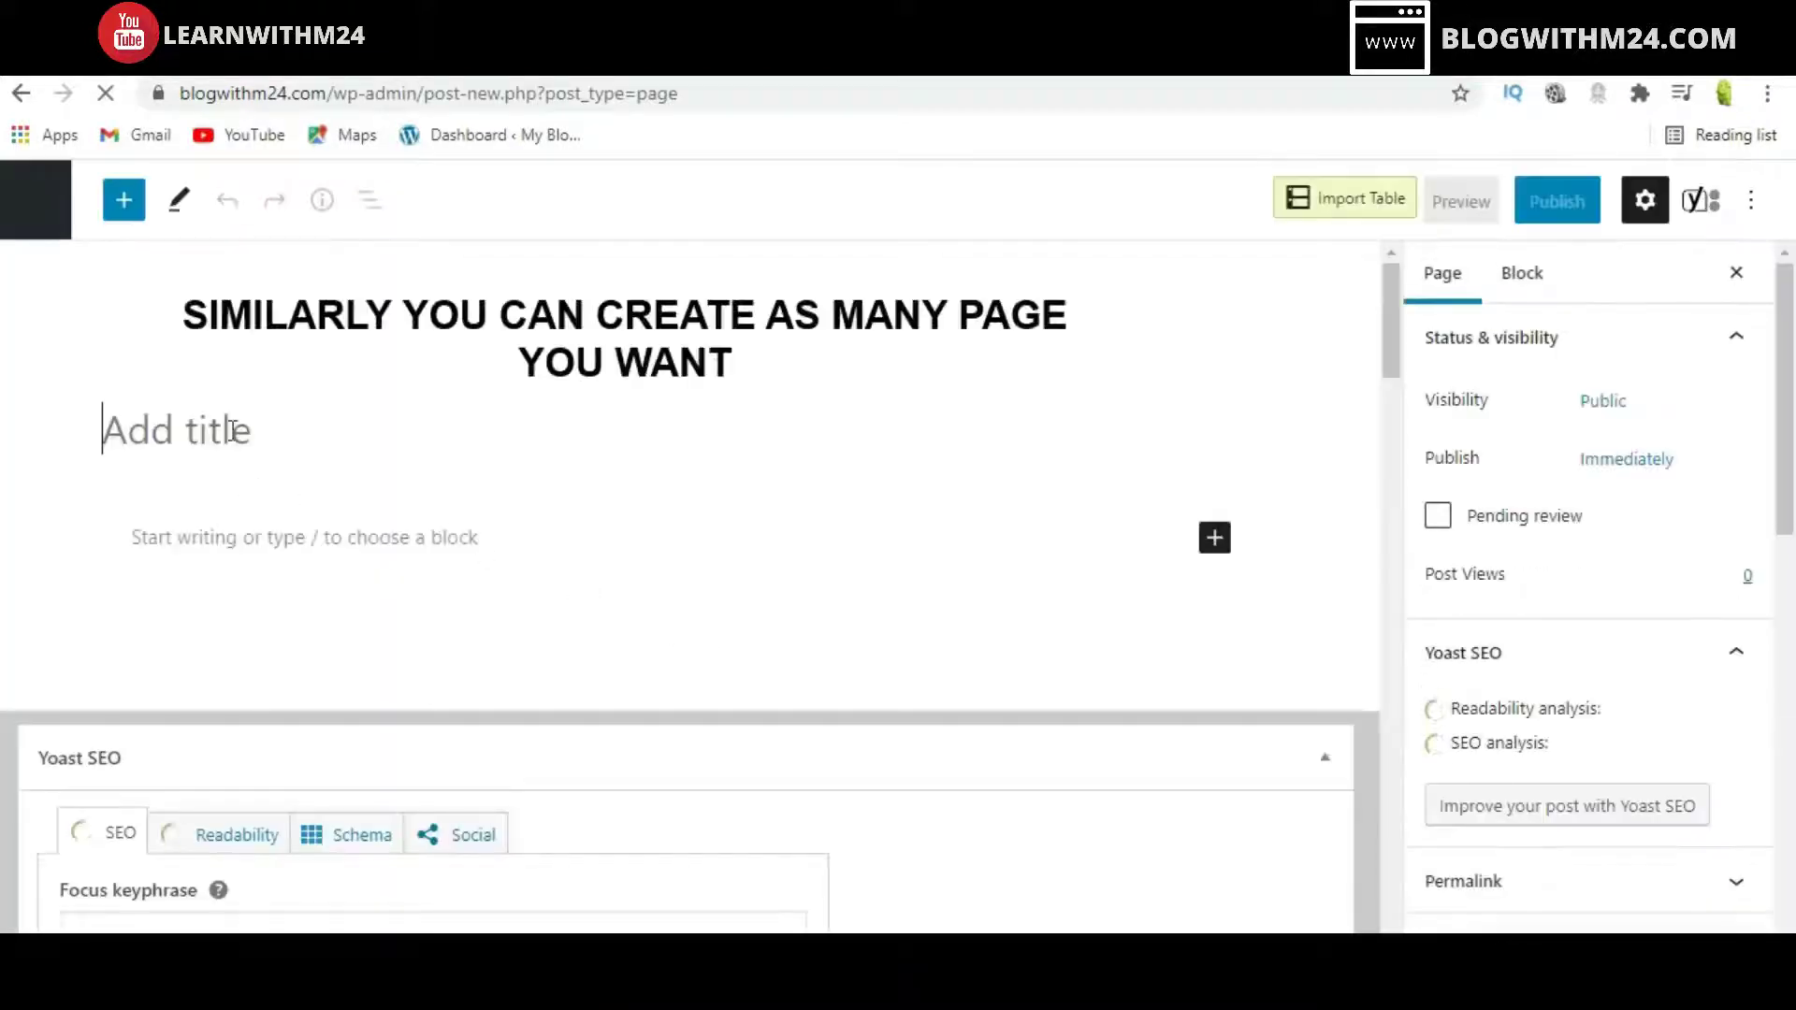
{"action": "type", "text": "MAKR"}
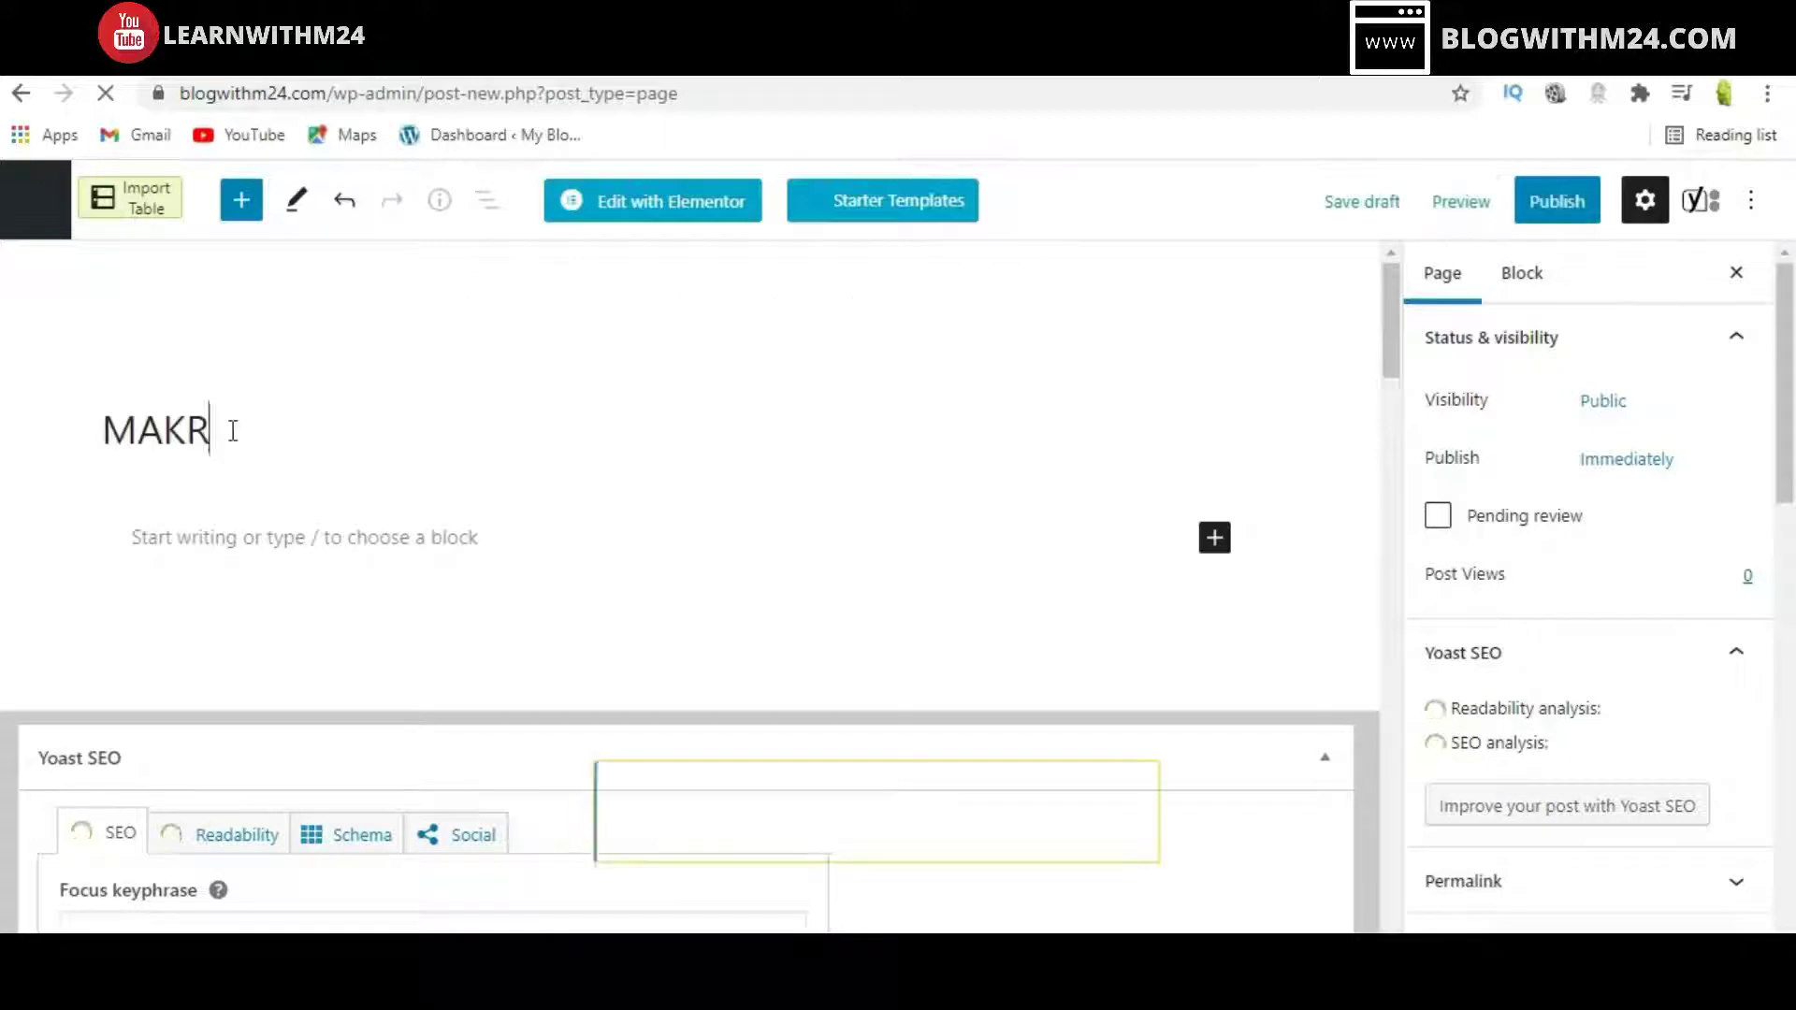
{"action": "left_click", "coordinate": [233, 537]}
{"action": "type", "text": "[pt_view id=\"ff870a0wgq\"]"}
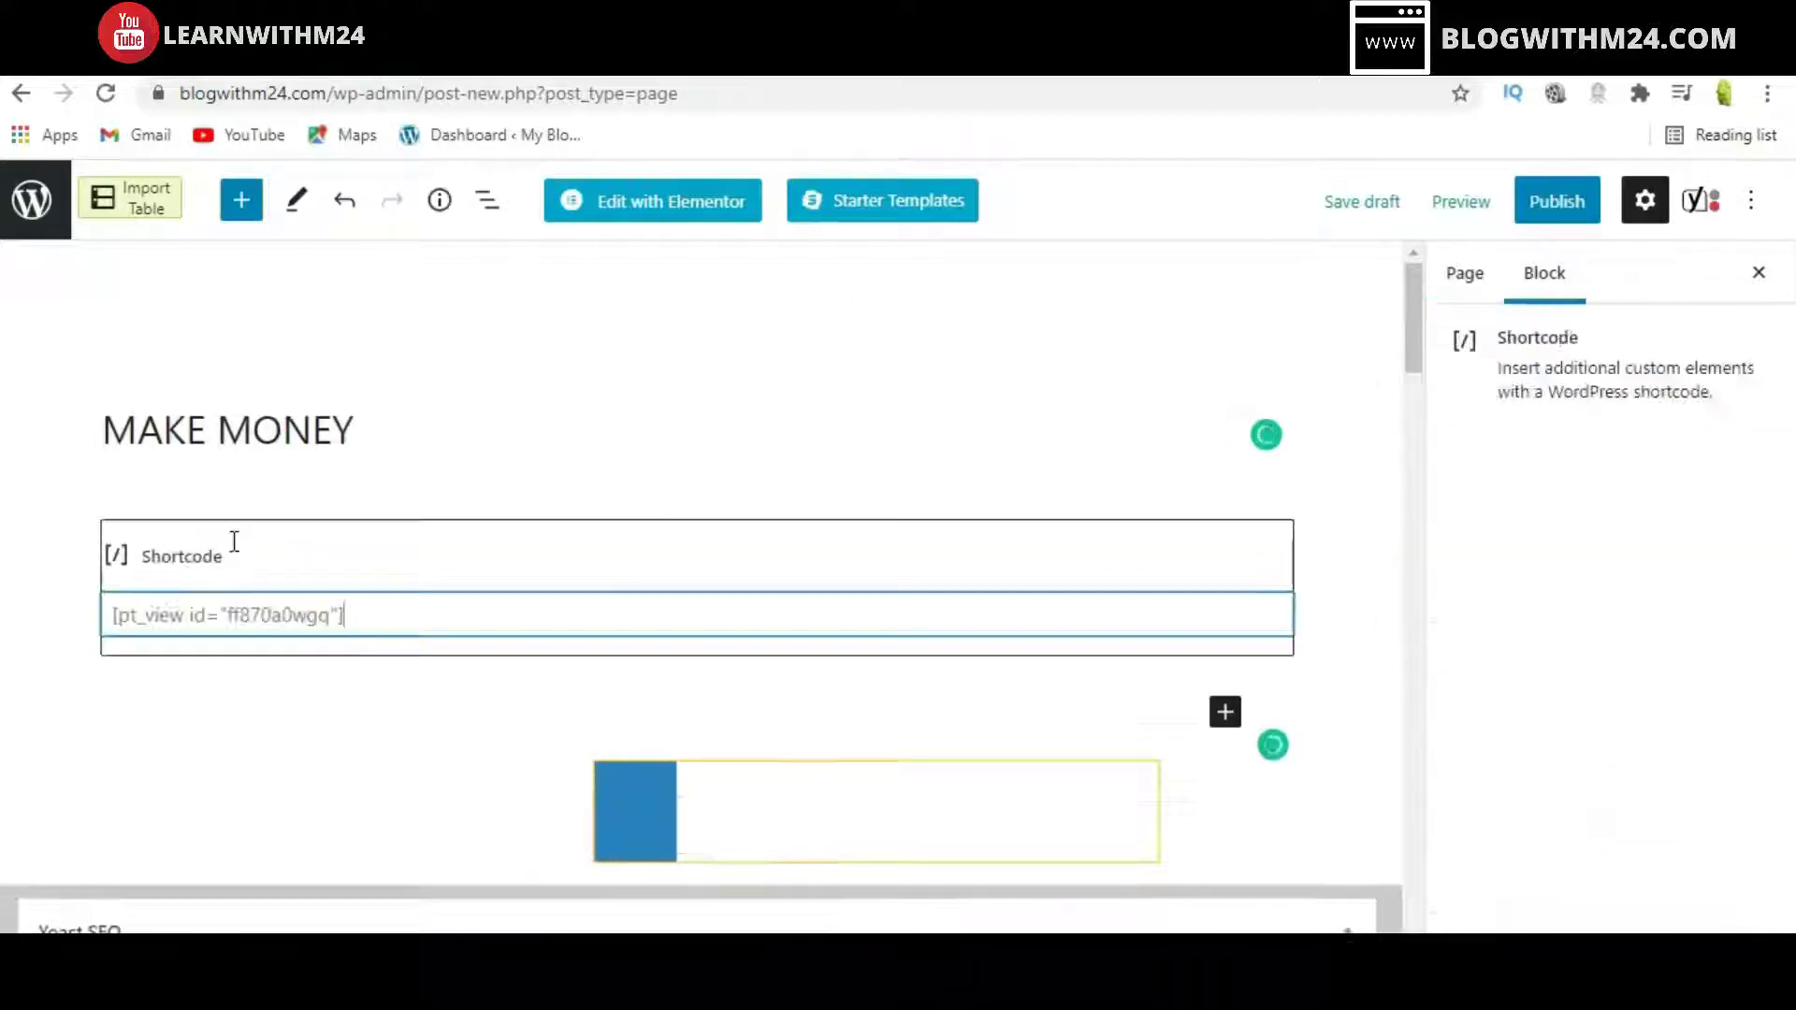
{"action": "left_click", "coordinate": [1557, 201]}
{"action": "left_click", "coordinate": [1527, 202]}
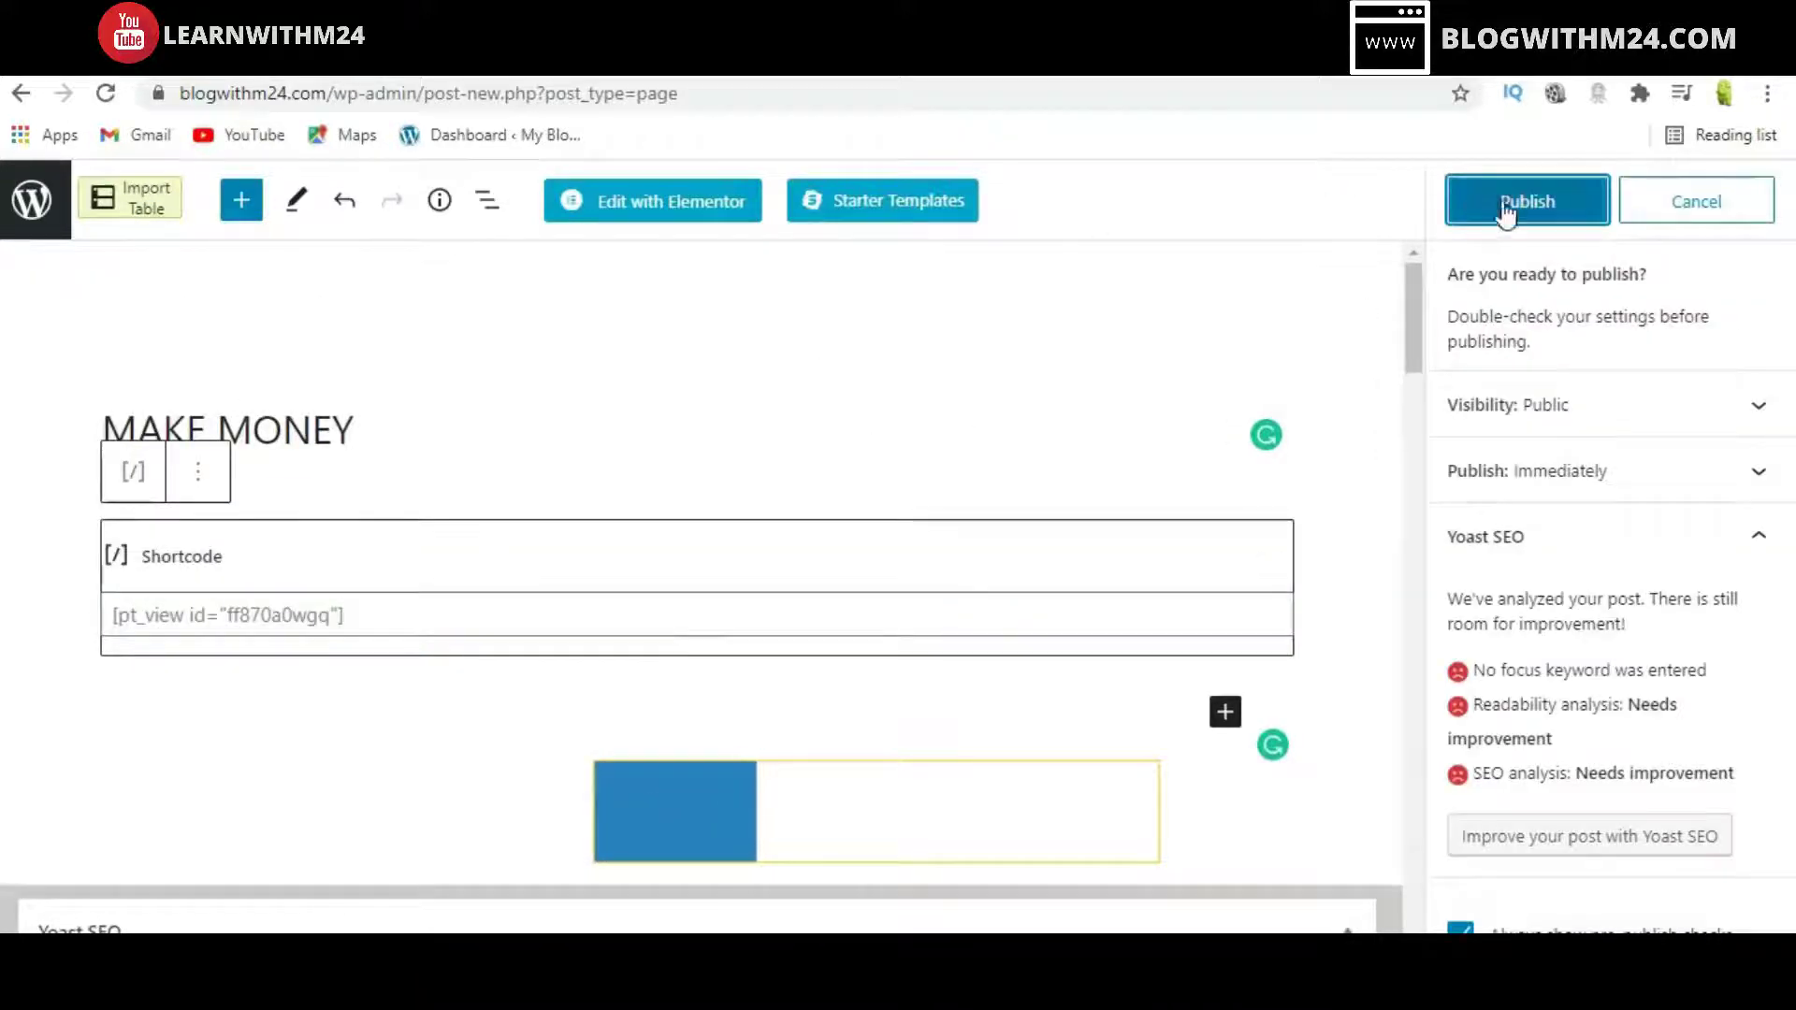
- Create a HOSTING page with the same shortcode and publish it
{"action": "left_click", "coordinate": [35, 200]}
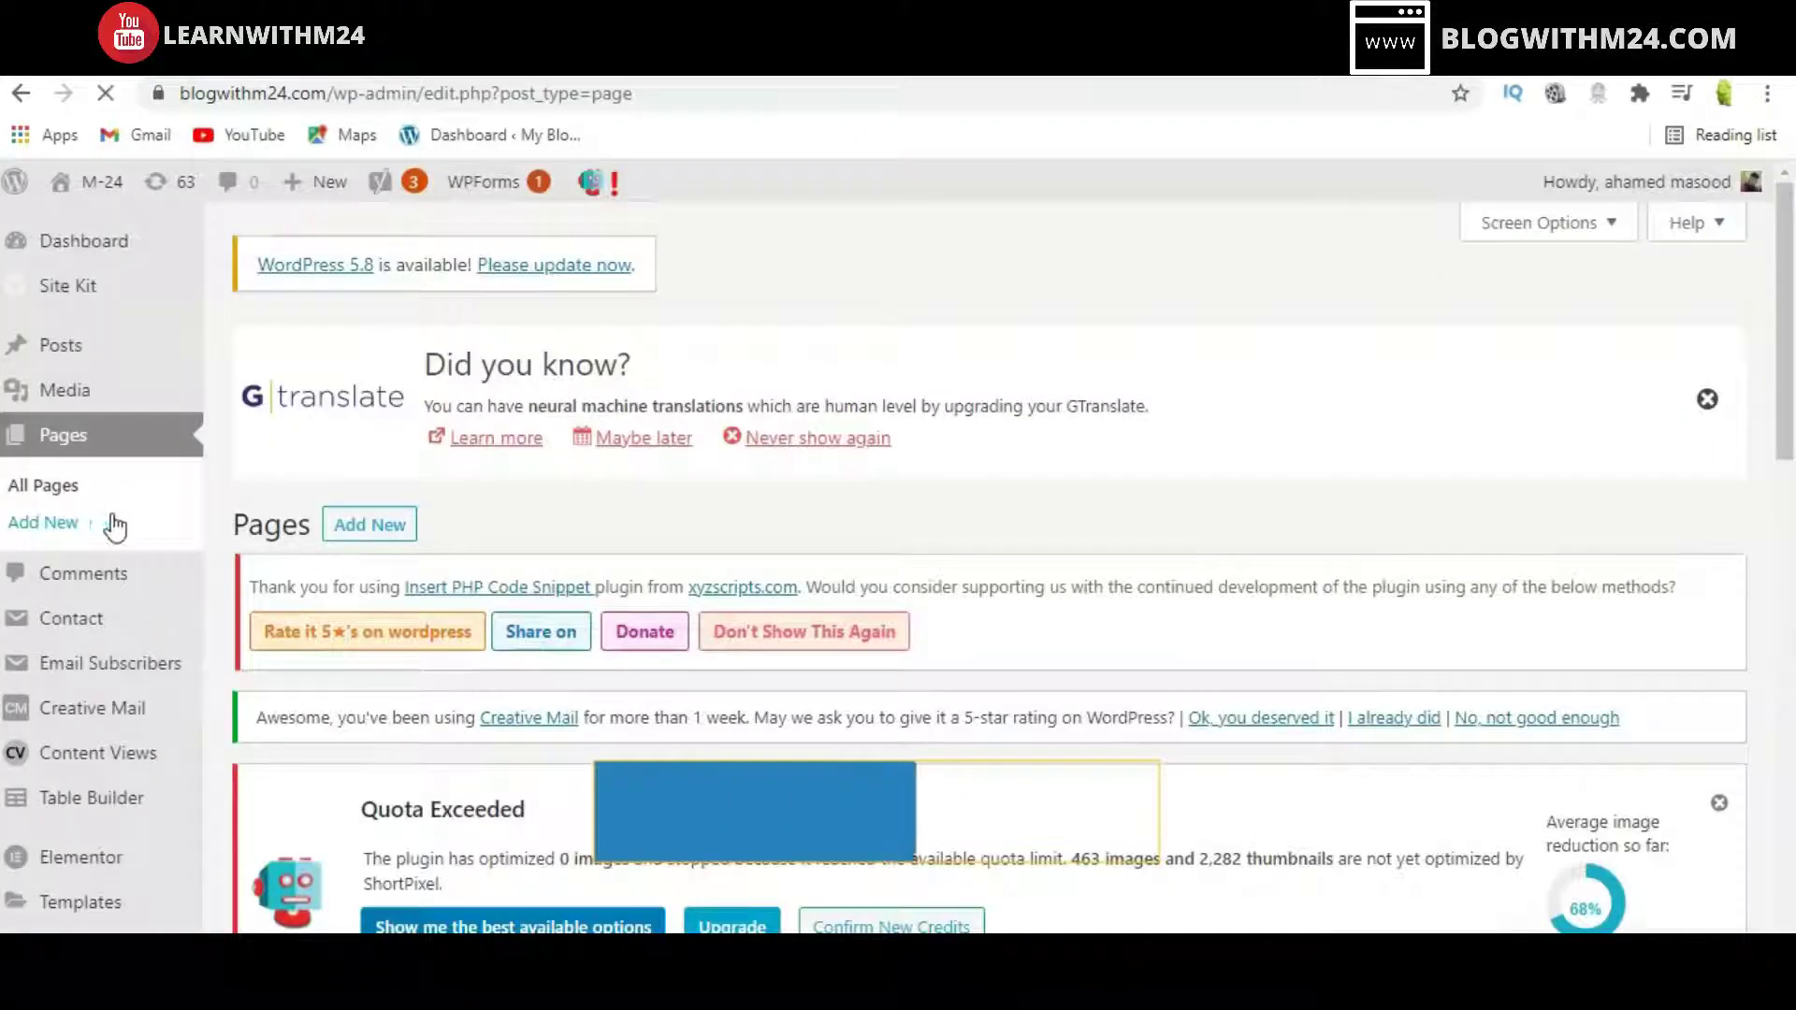
{"action": "type", "text": "HOSTING"}
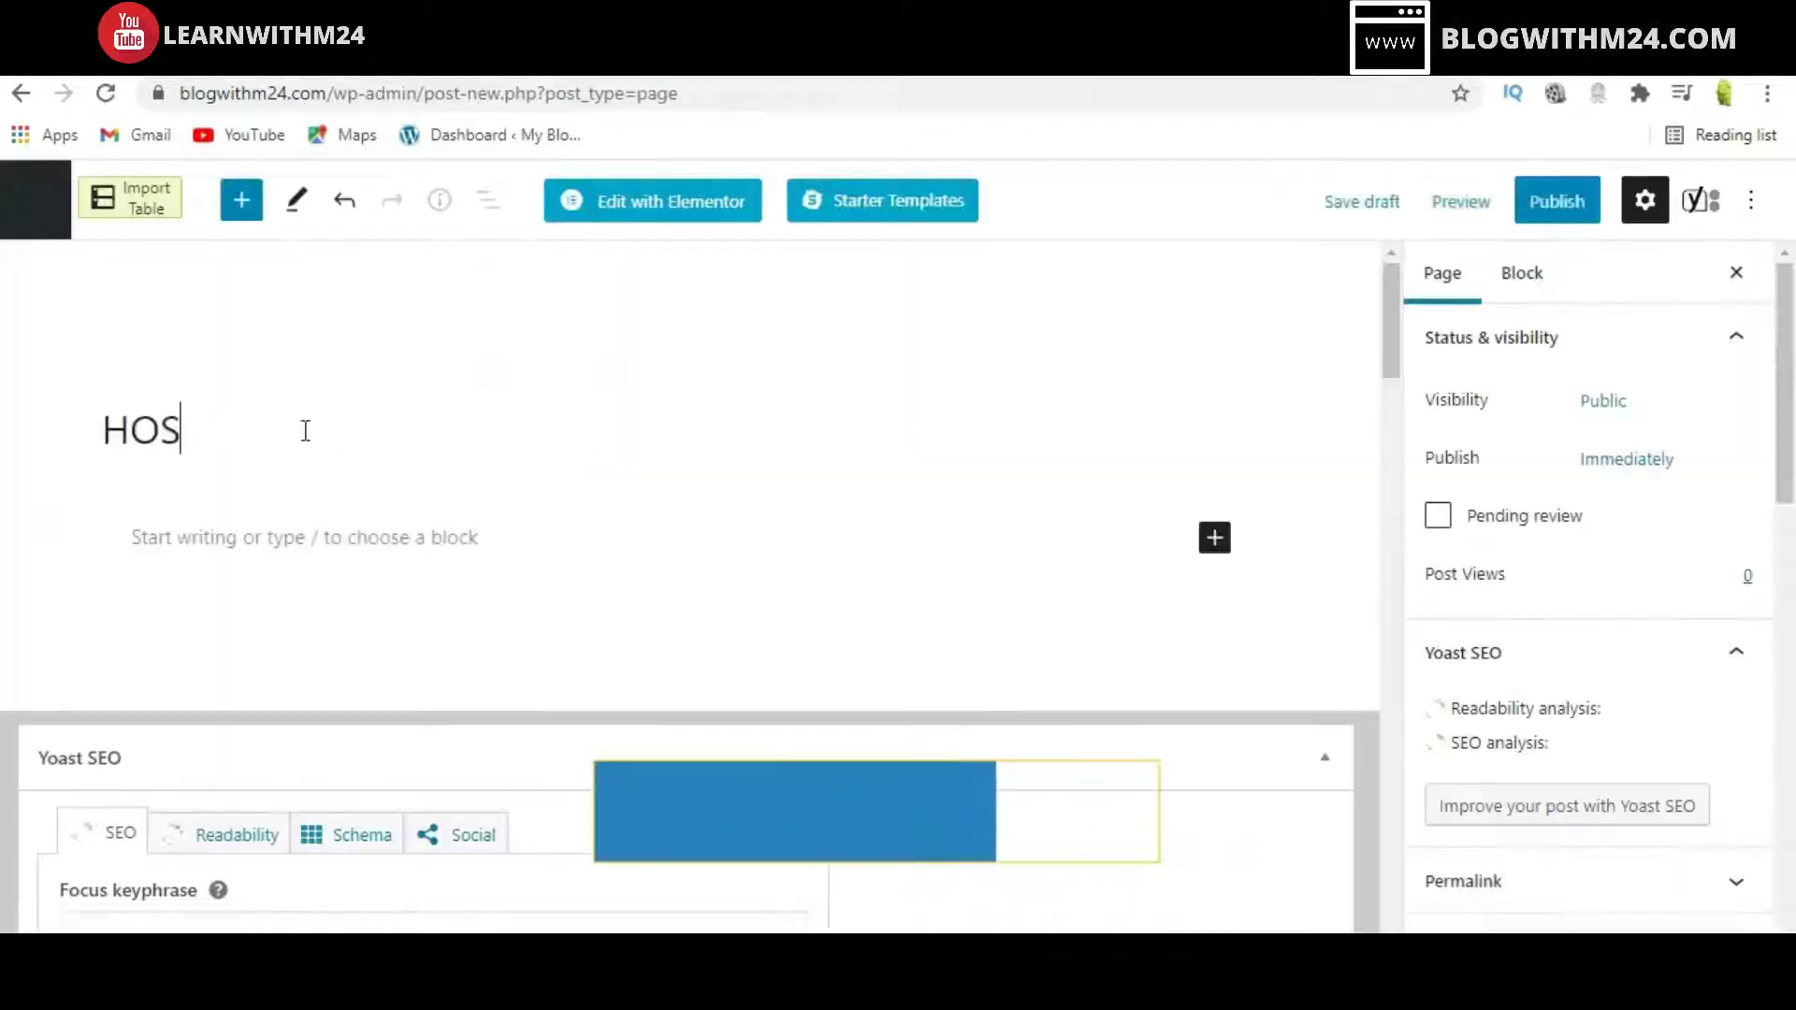
{"action": "left_click", "coordinate": [424, 528]}
{"action": "type", "text": "[pt_view id=\"ff870a0wgq\"]"}
{"action": "left_click", "coordinate": [1557, 201]}
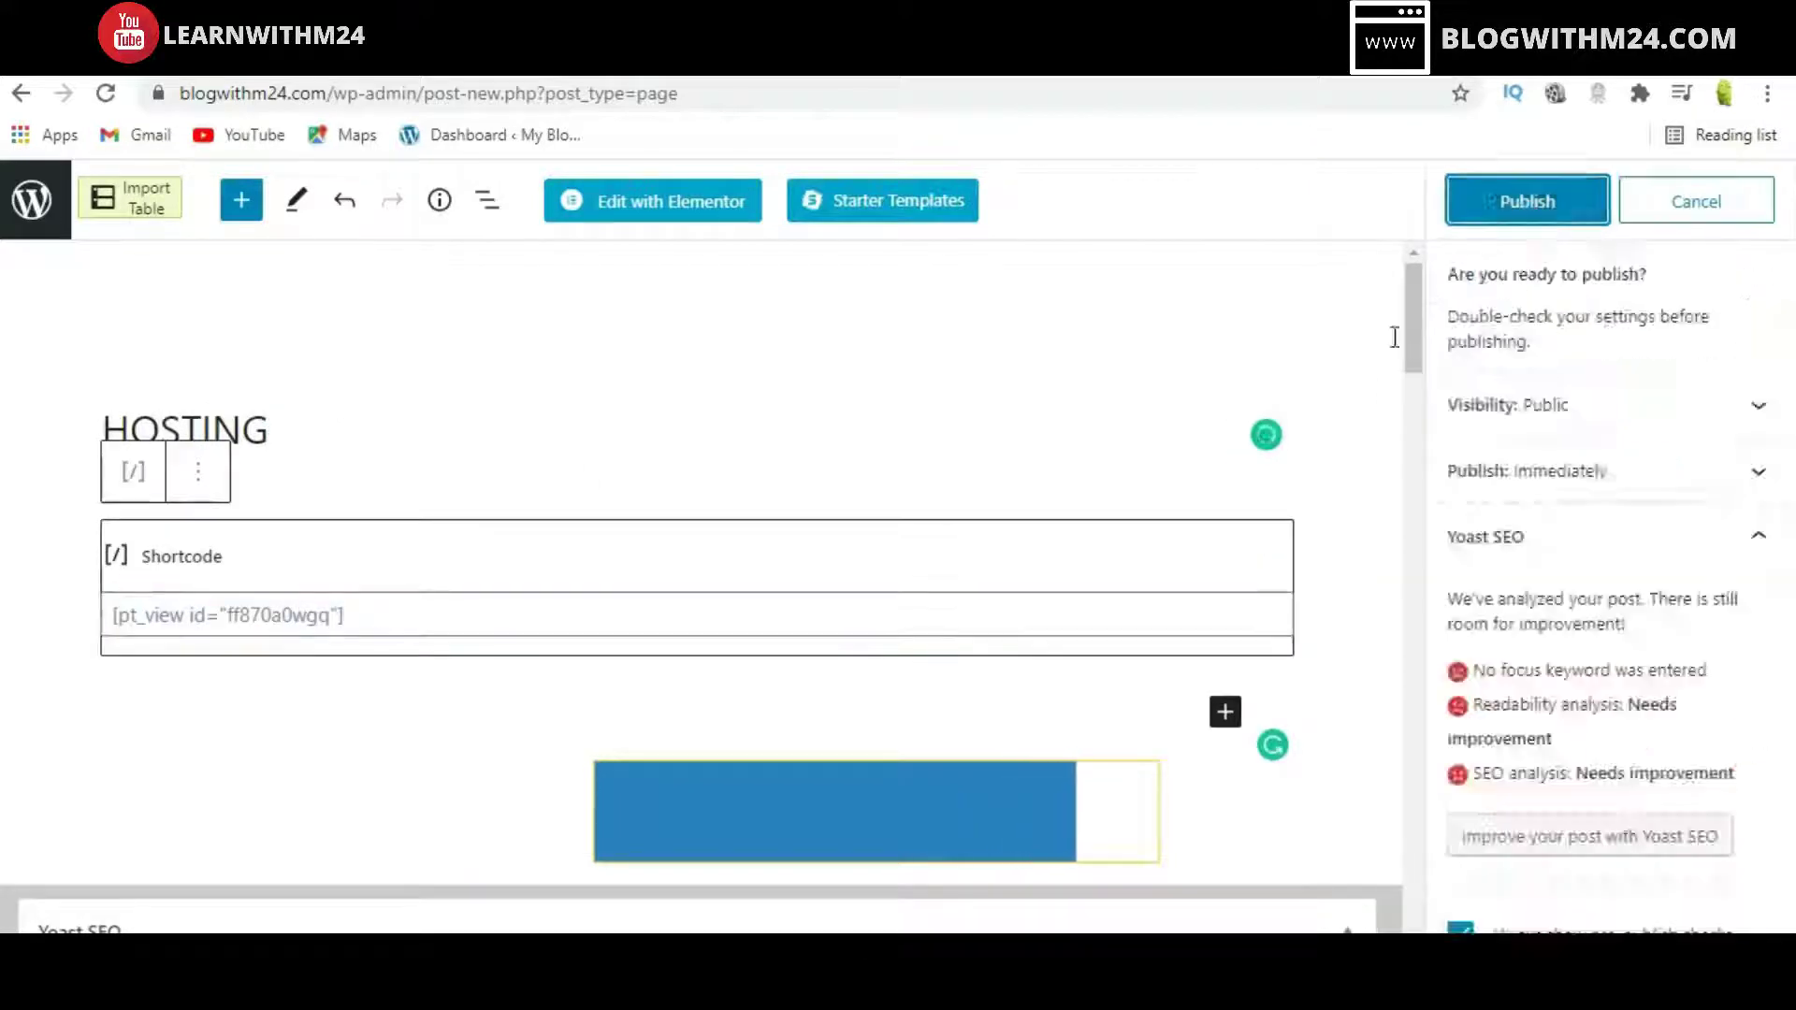
{"action": "left_click", "coordinate": [1527, 201]}
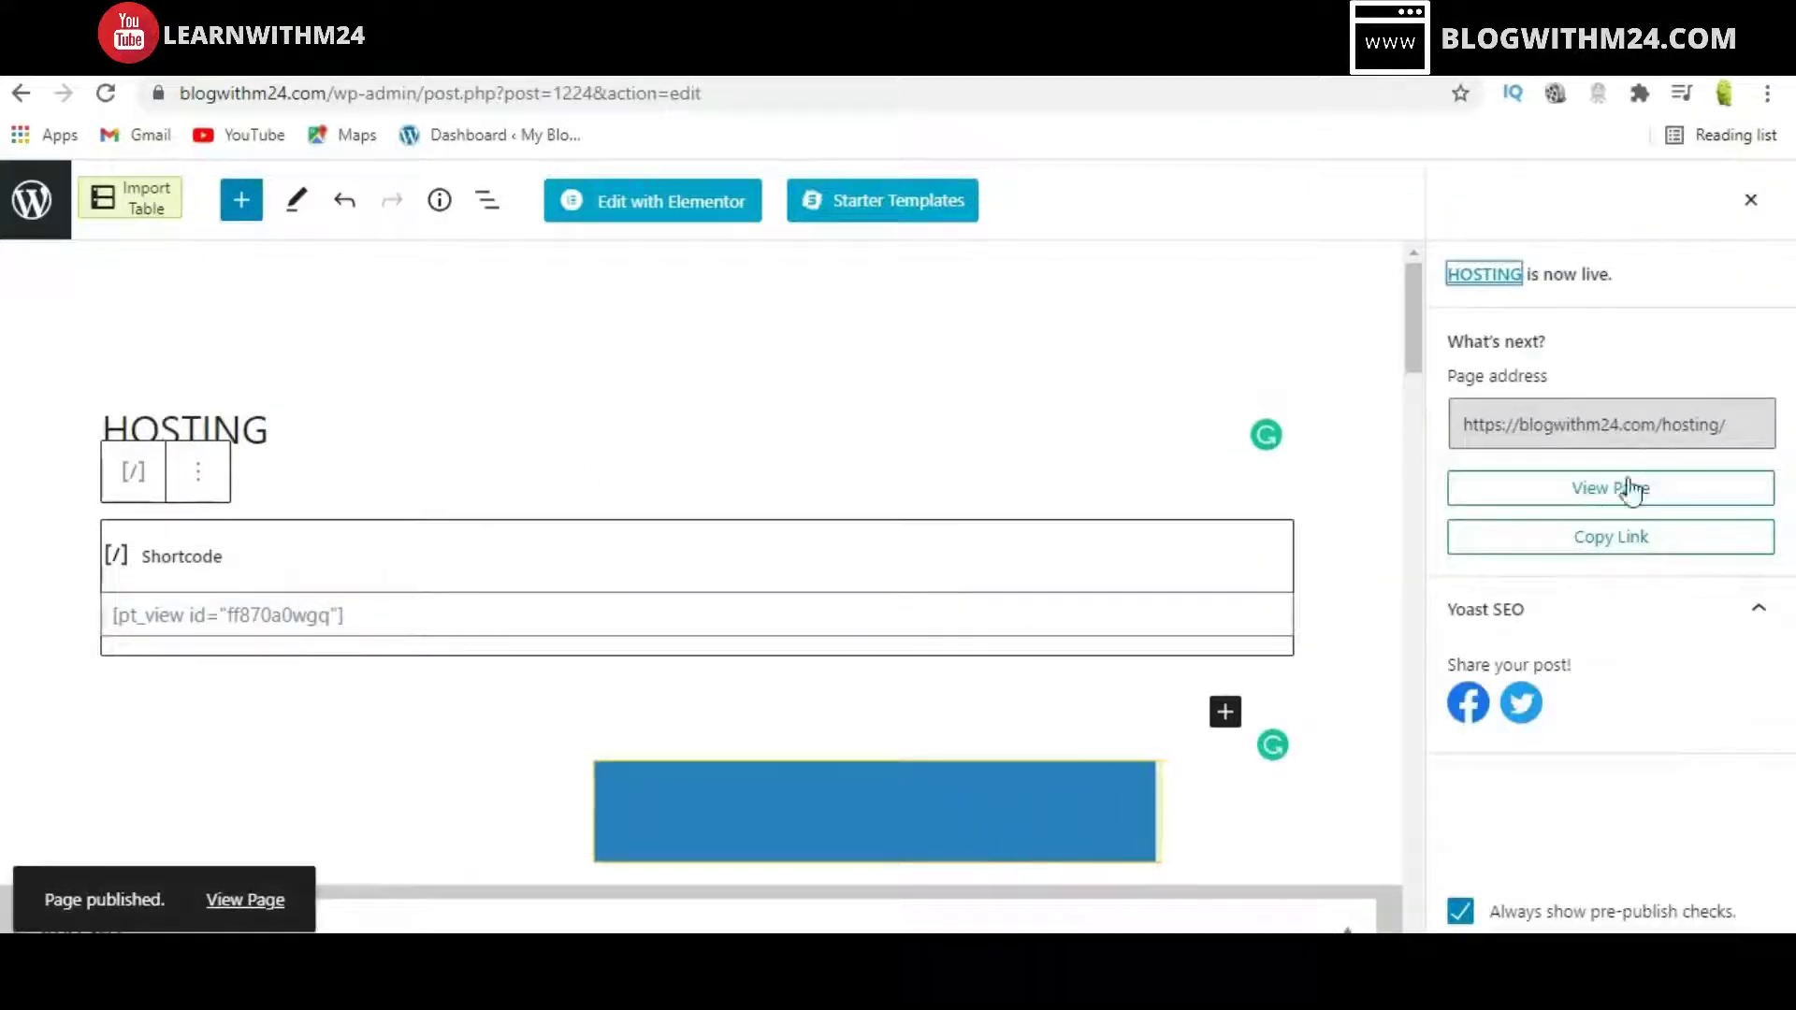
- Open the live HOSTING page and scroll through its Content Views post grid
{"action": "left_click", "coordinate": [232, 900]}
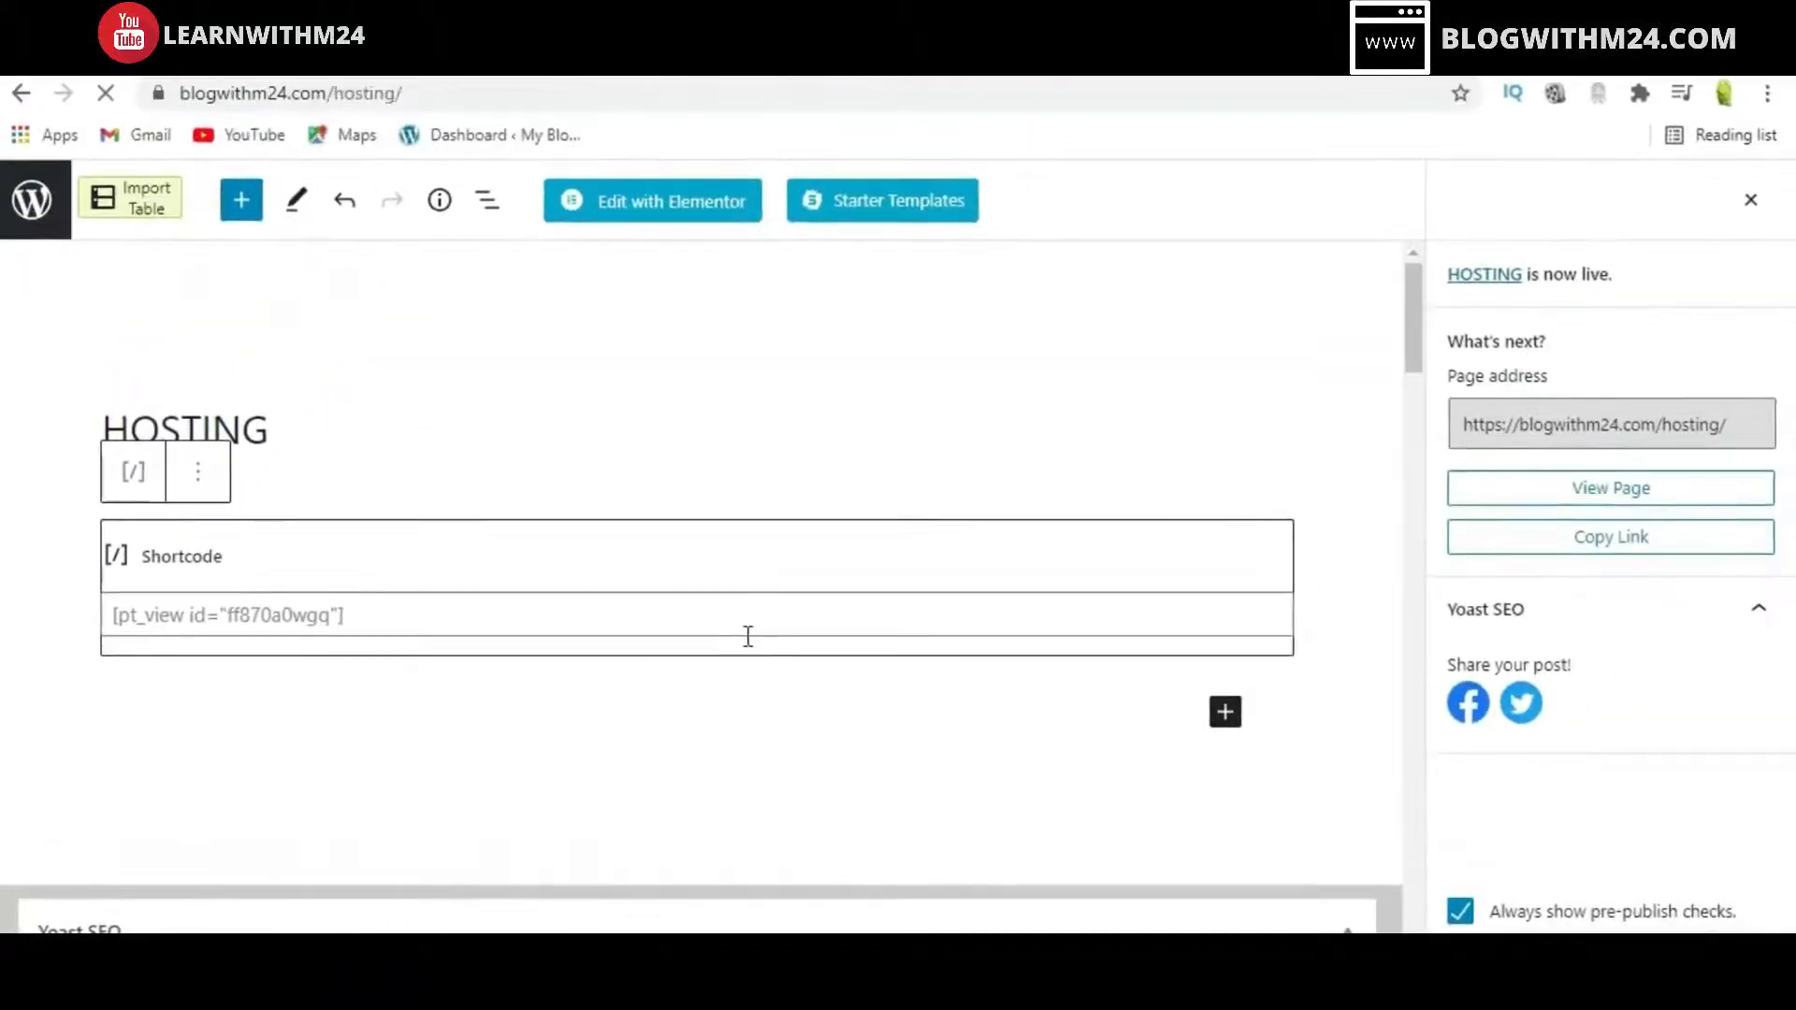
{"action": "scroll", "coordinate": [819, 603], "scroll_direction": "down", "scroll_amount": 7}
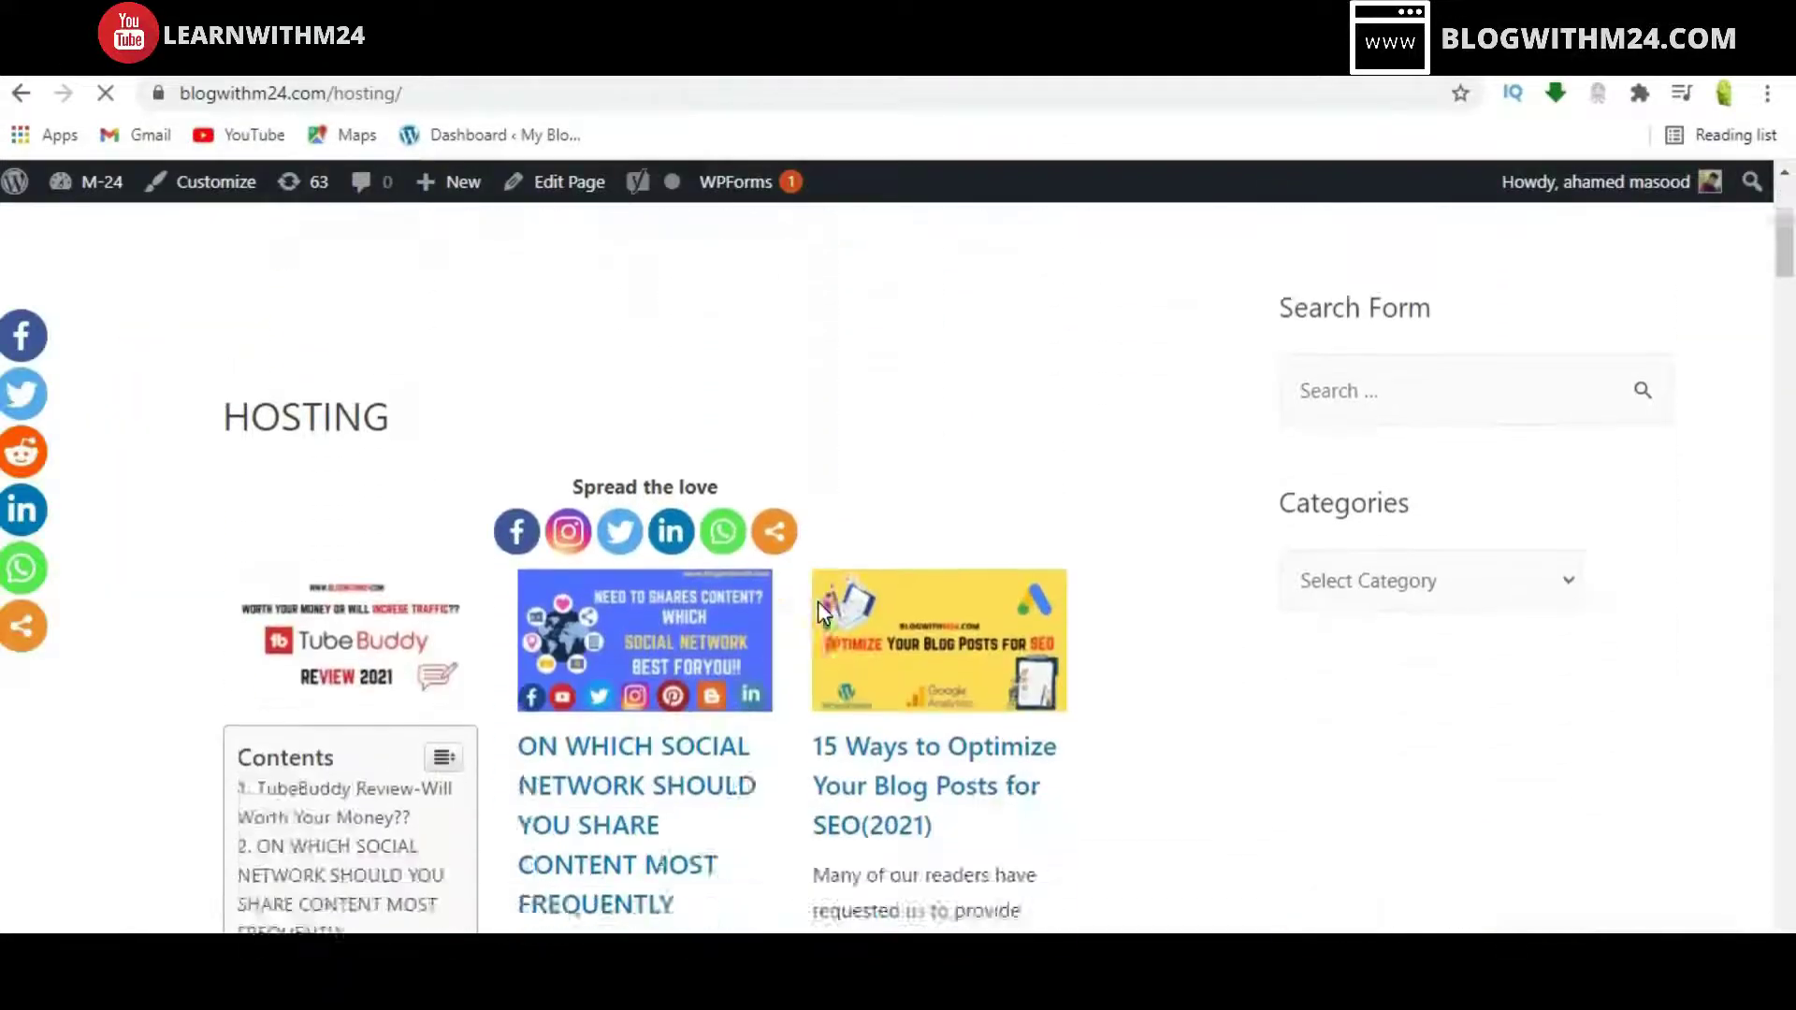
{"action": "scroll", "coordinate": [820, 611], "scroll_direction": "down", "scroll_amount": 3}
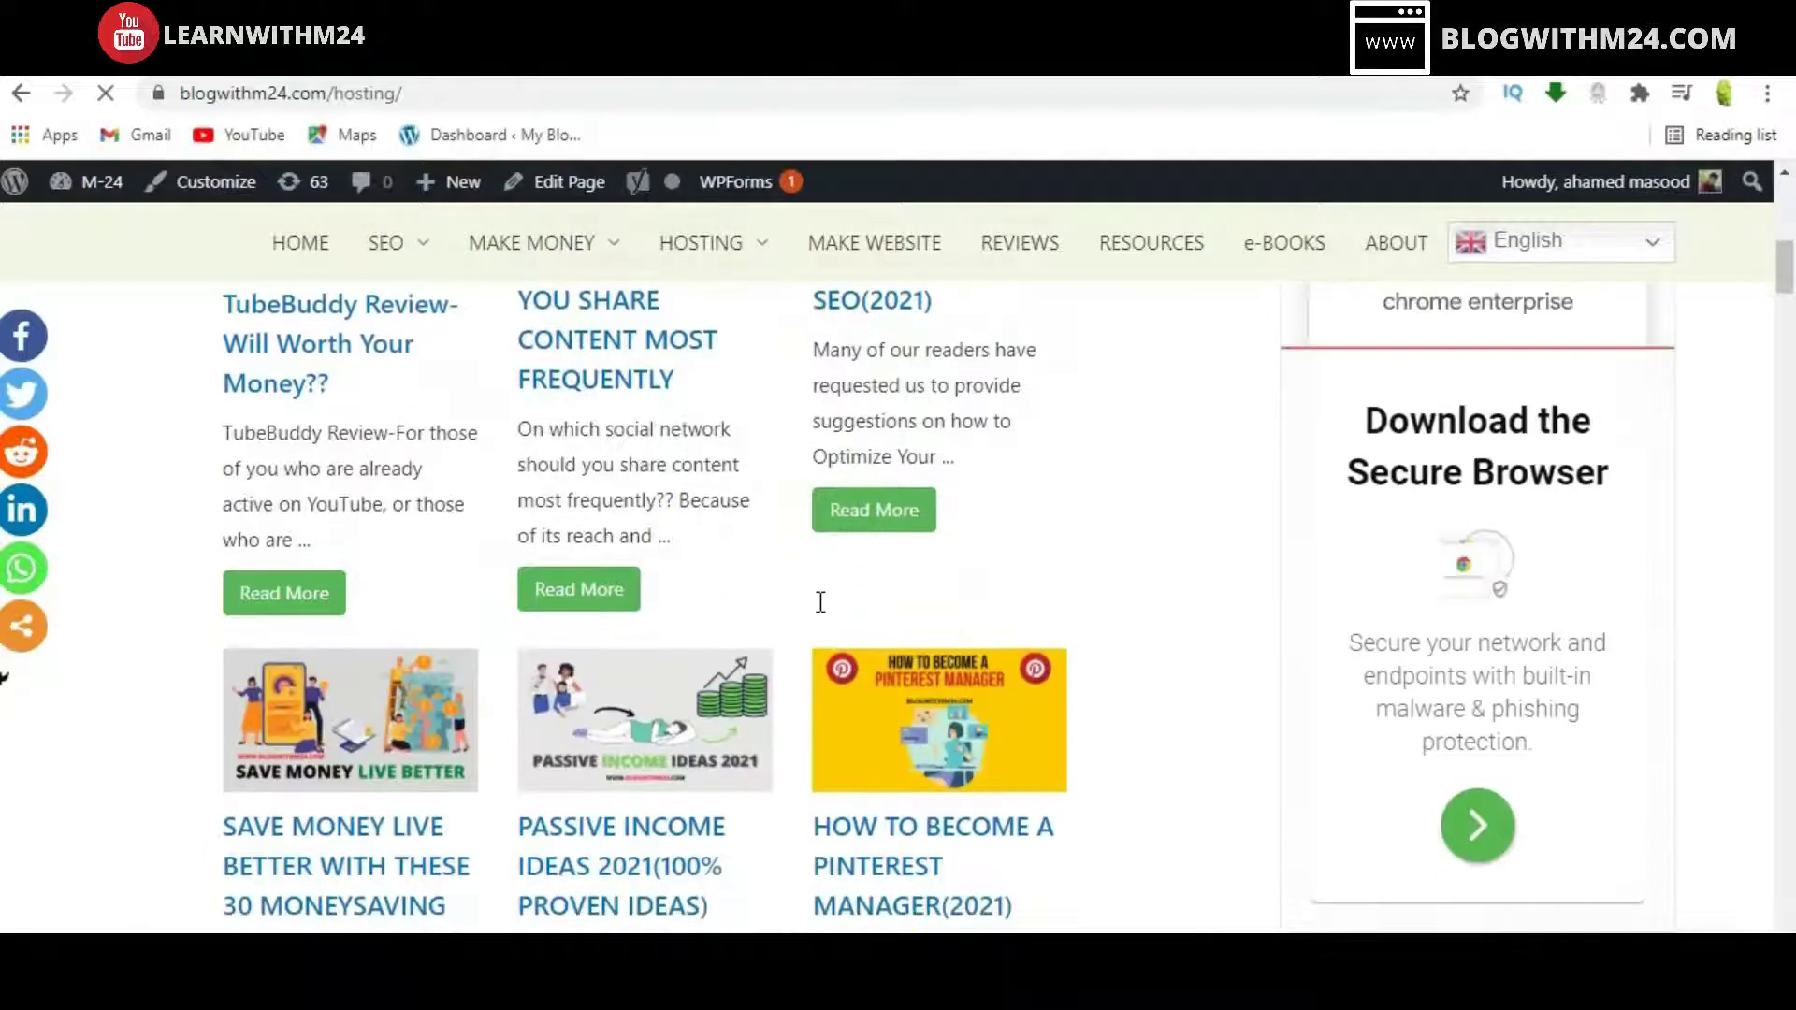
{"action": "scroll", "coordinate": [821, 612], "scroll_direction": "down", "scroll_amount": 4}
{"action": "scroll", "coordinate": [821, 608], "scroll_direction": "down", "scroll_amount": 14}
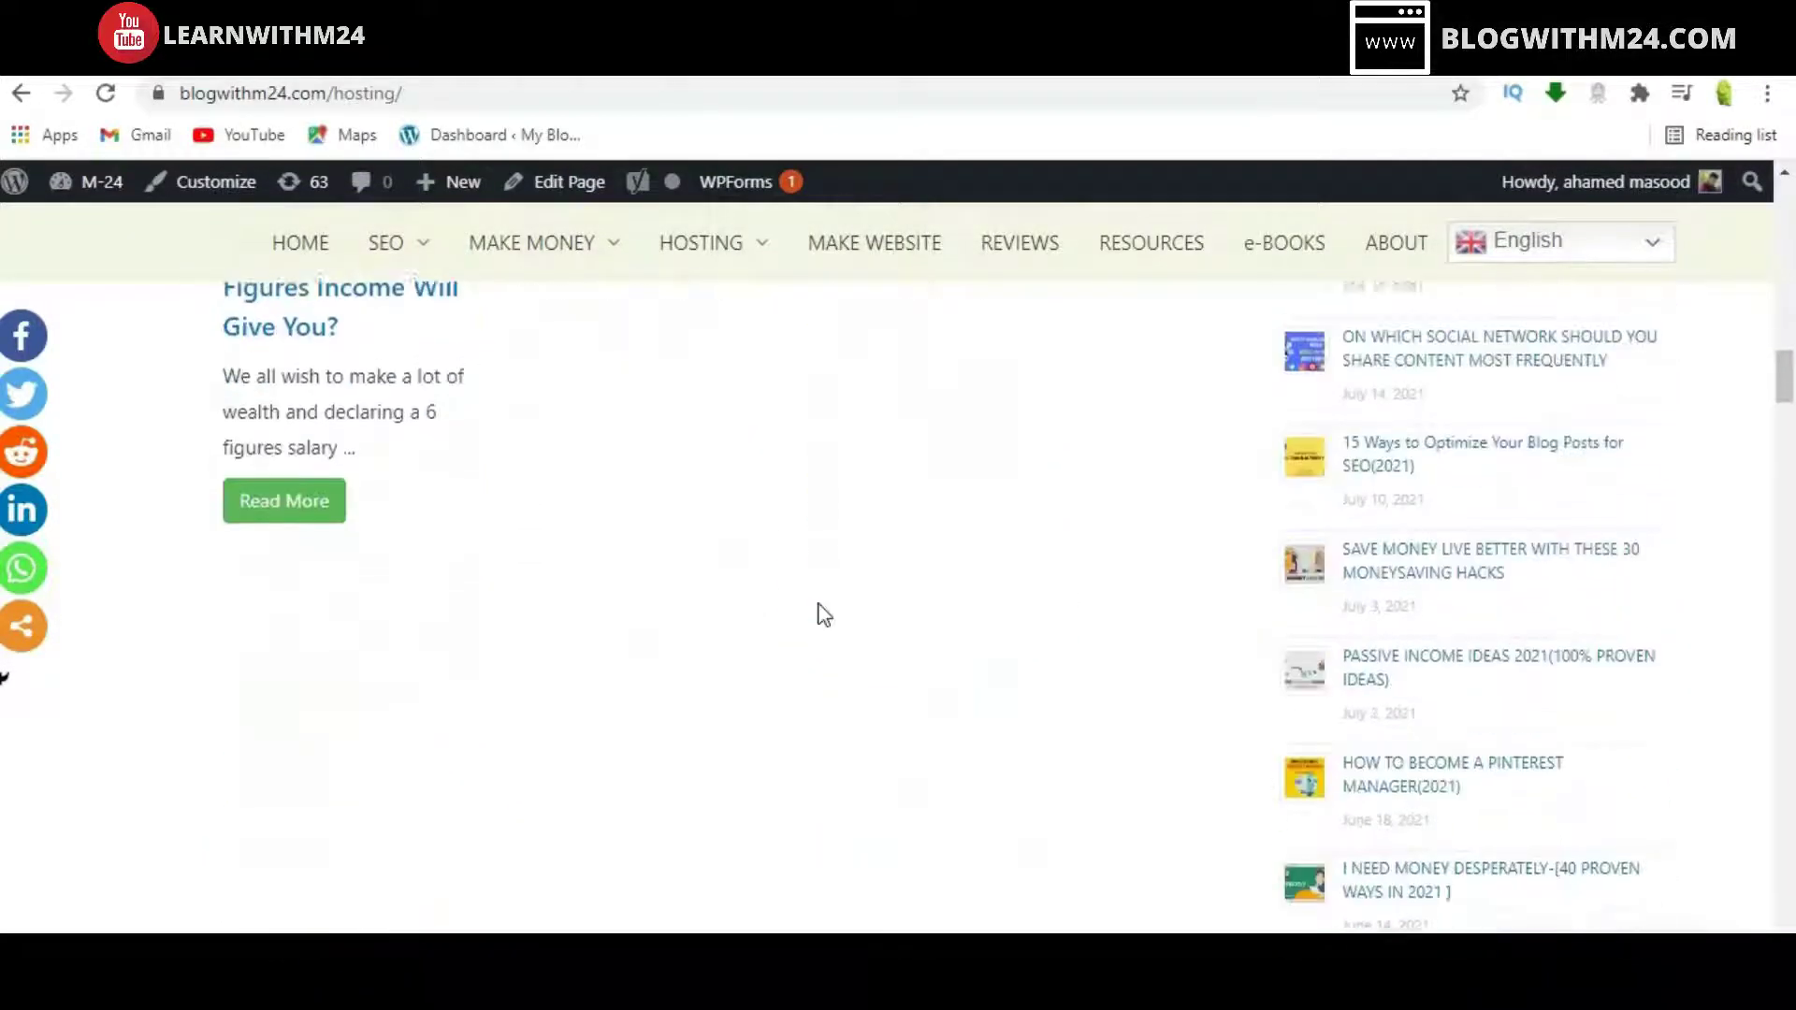
{"action": "scroll", "coordinate": [822, 613], "scroll_direction": "up", "scroll_amount": 7}
{"action": "scroll", "coordinate": [821, 607], "scroll_direction": "up", "scroll_amount": 12}
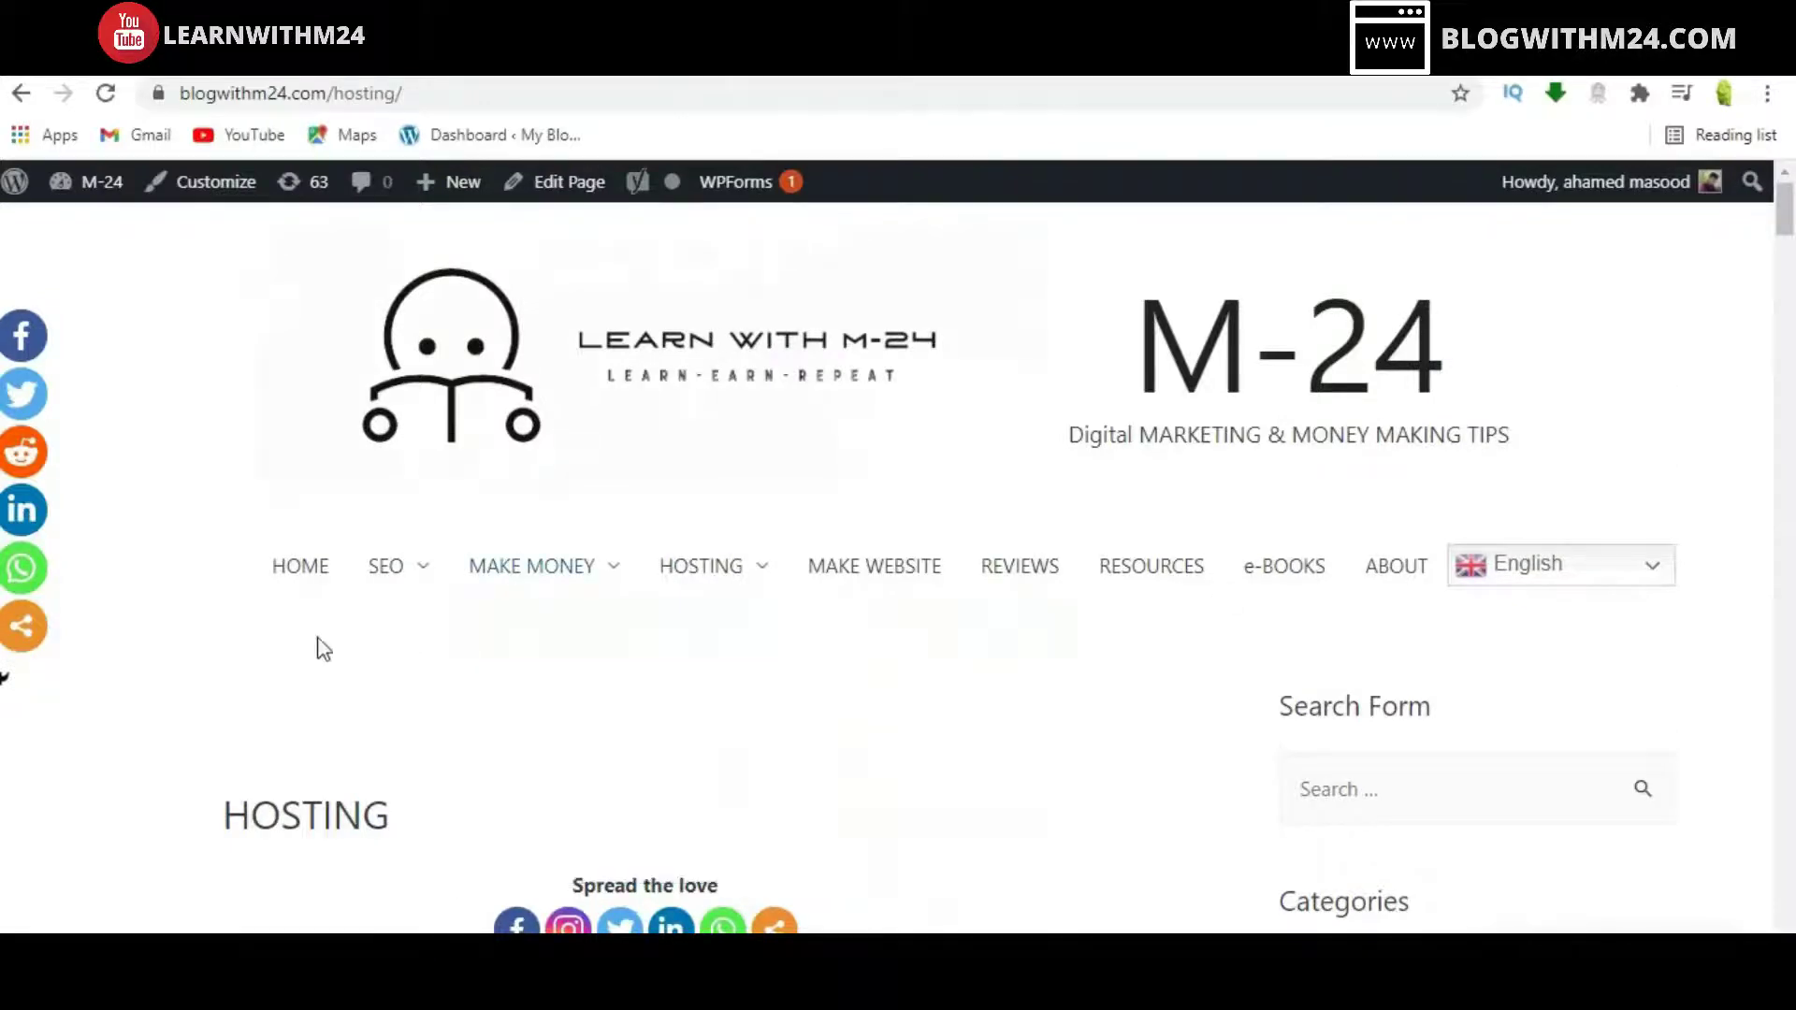
{"action": "mouse_move", "coordinate": [773, 595]}
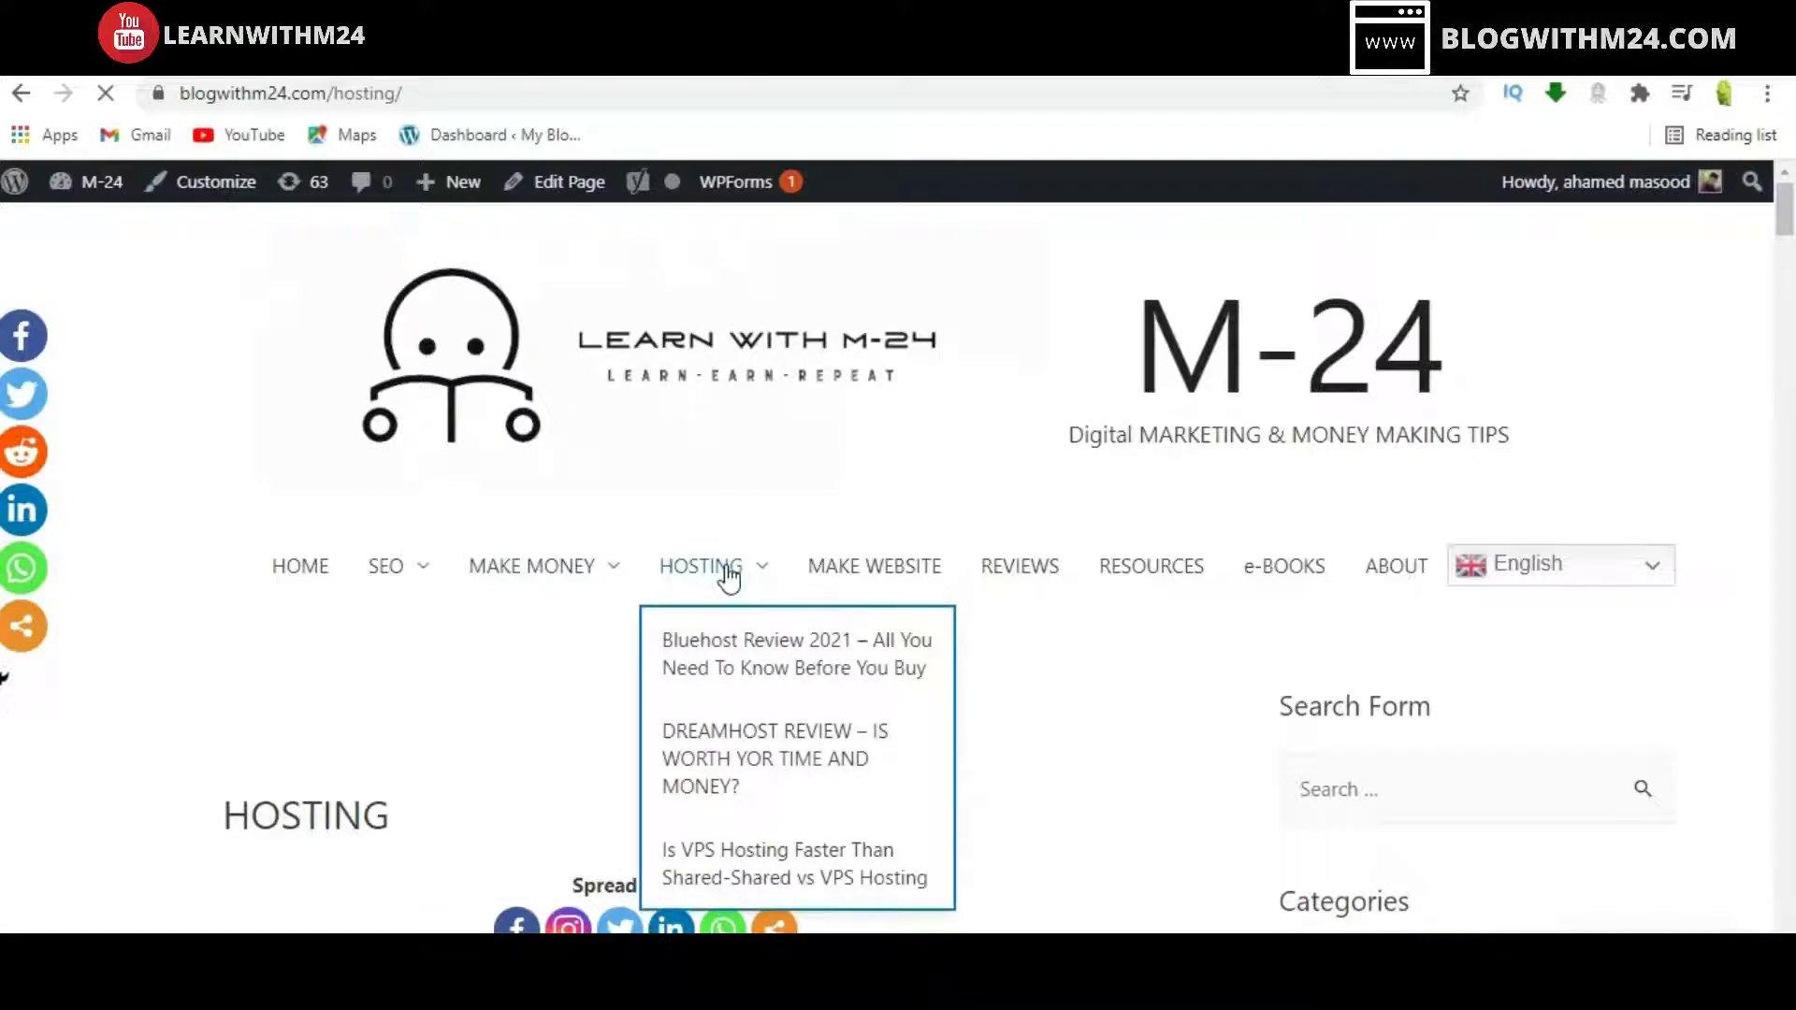
{"action": "scroll", "coordinate": [729, 579], "scroll_direction": "down", "scroll_amount": 15}
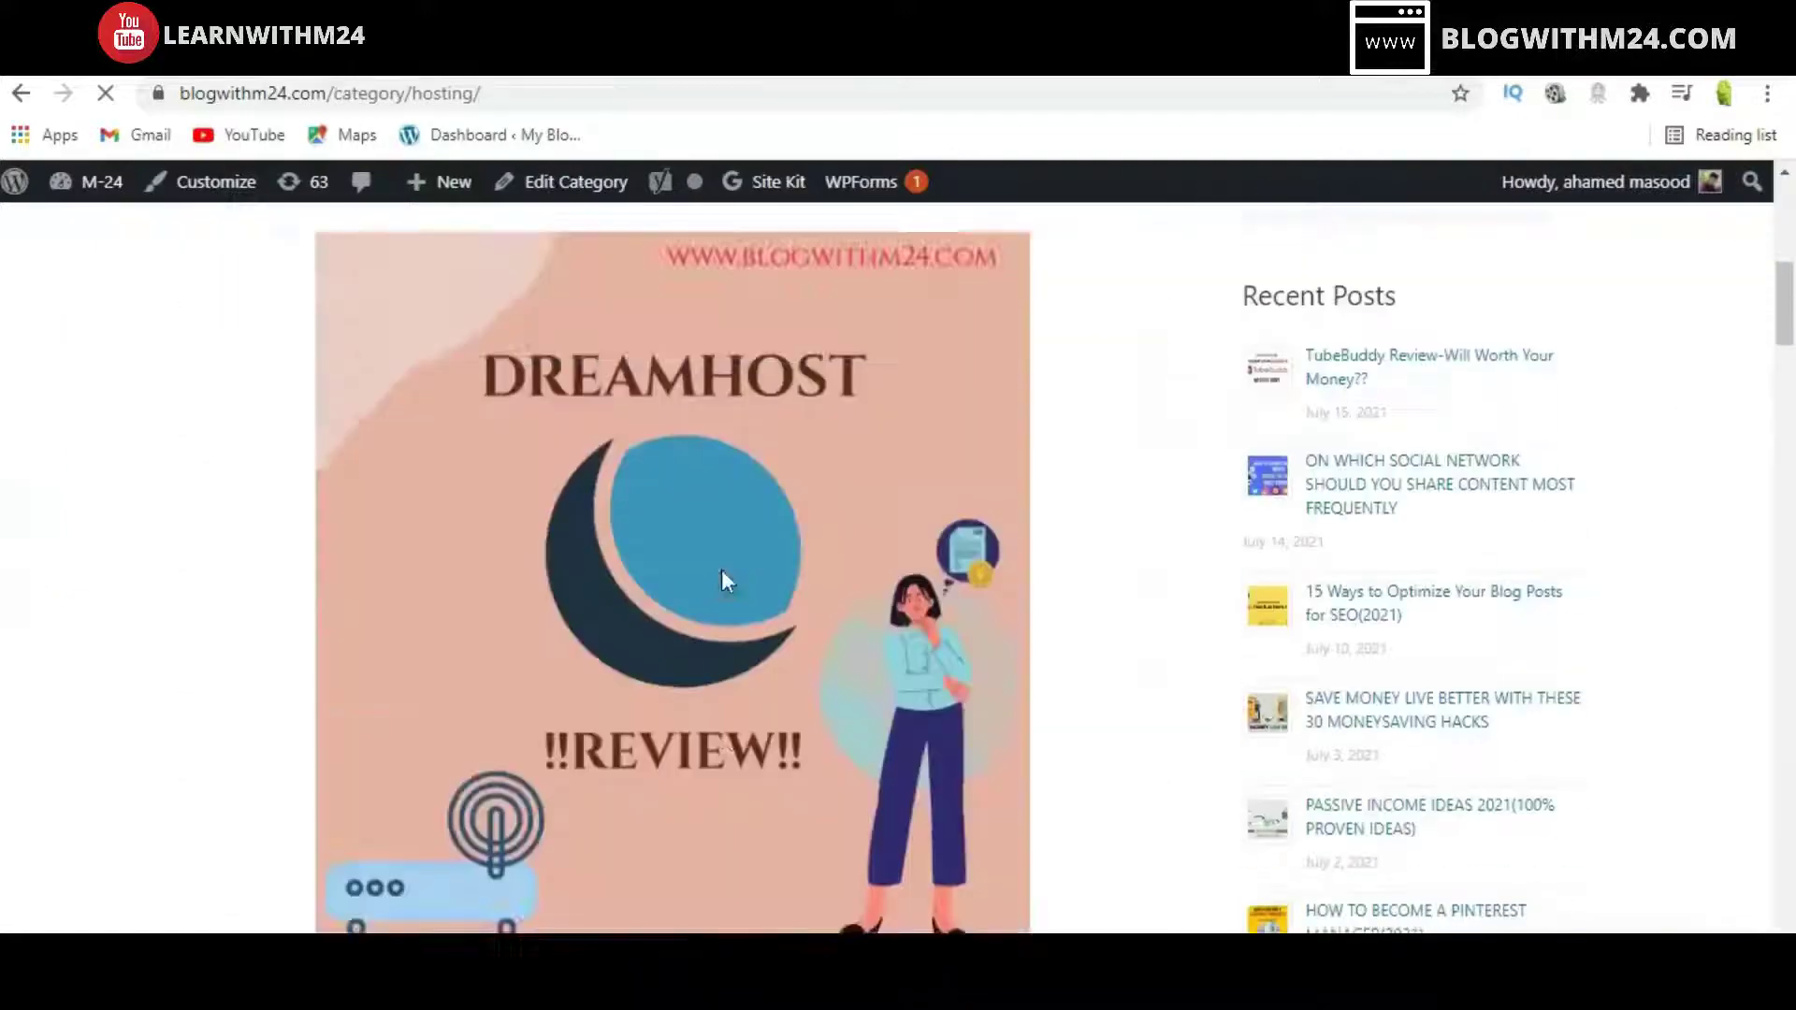
{"action": "scroll", "coordinate": [725, 586], "scroll_direction": "down", "scroll_amount": 10}
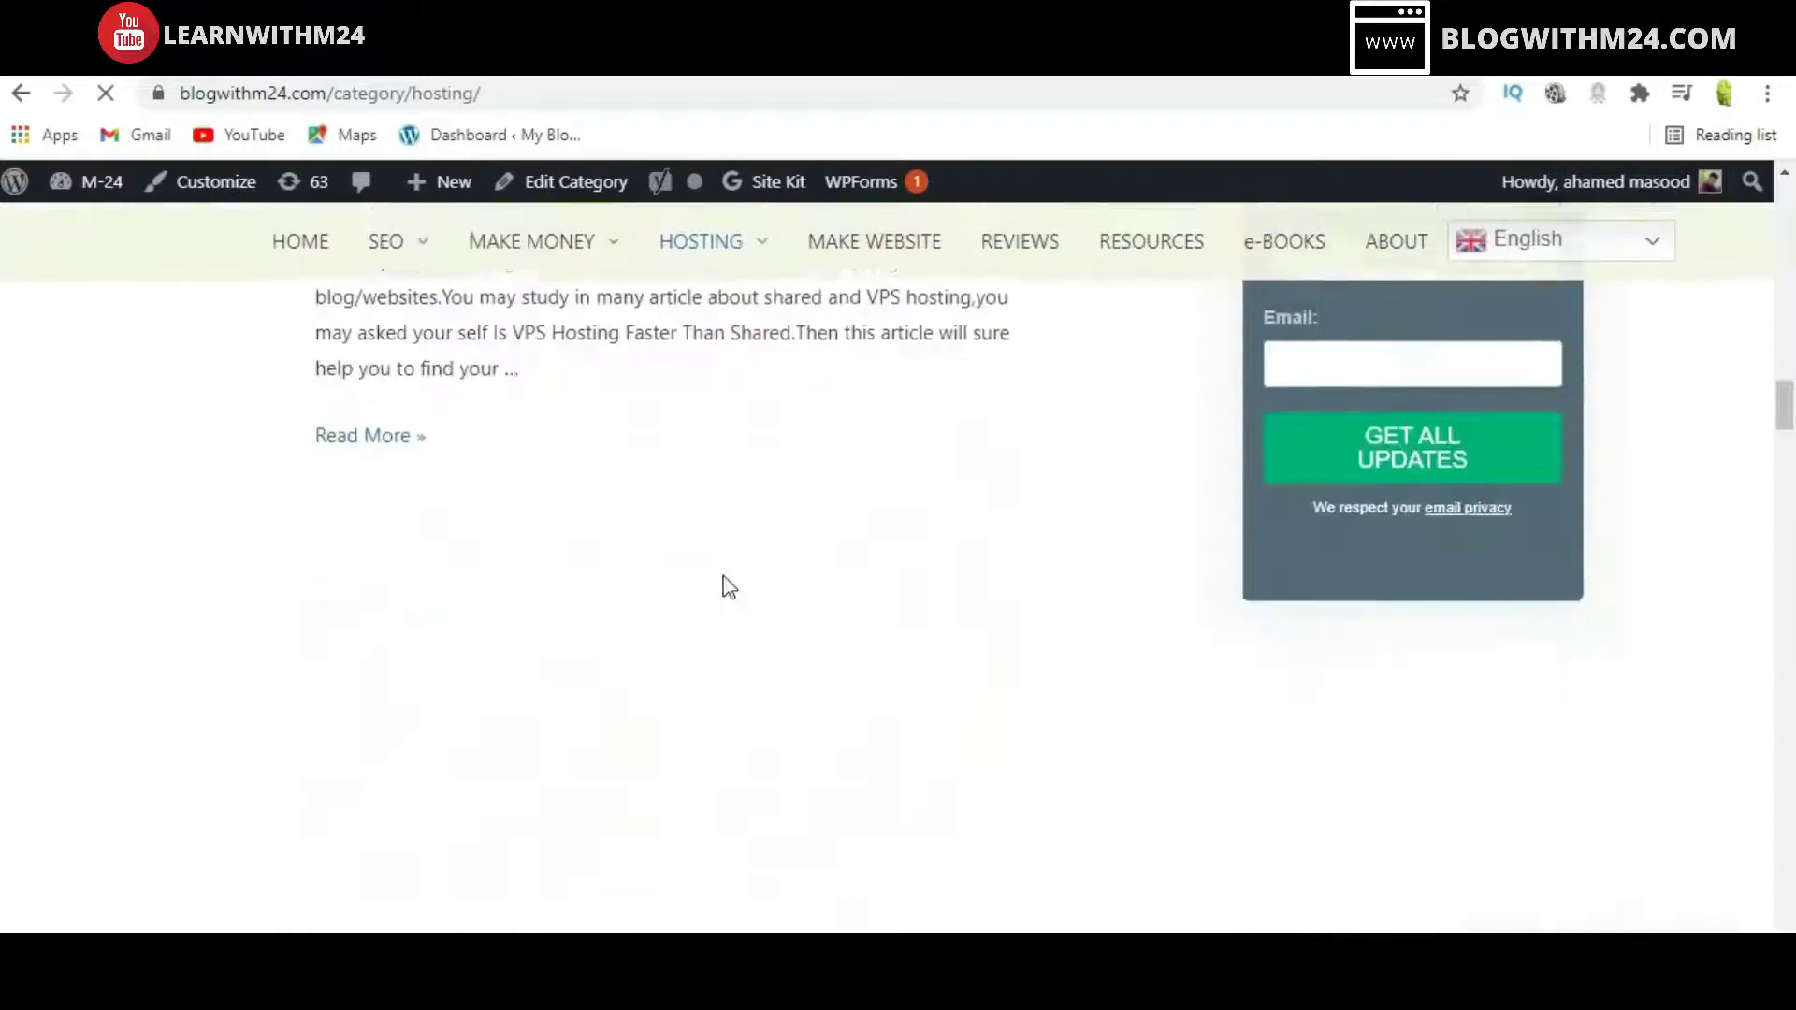
{"action": "scroll", "coordinate": [727, 589], "scroll_direction": "up", "scroll_amount": 12}
{"action": "scroll", "coordinate": [727, 589], "scroll_direction": "up", "scroll_amount": 15}
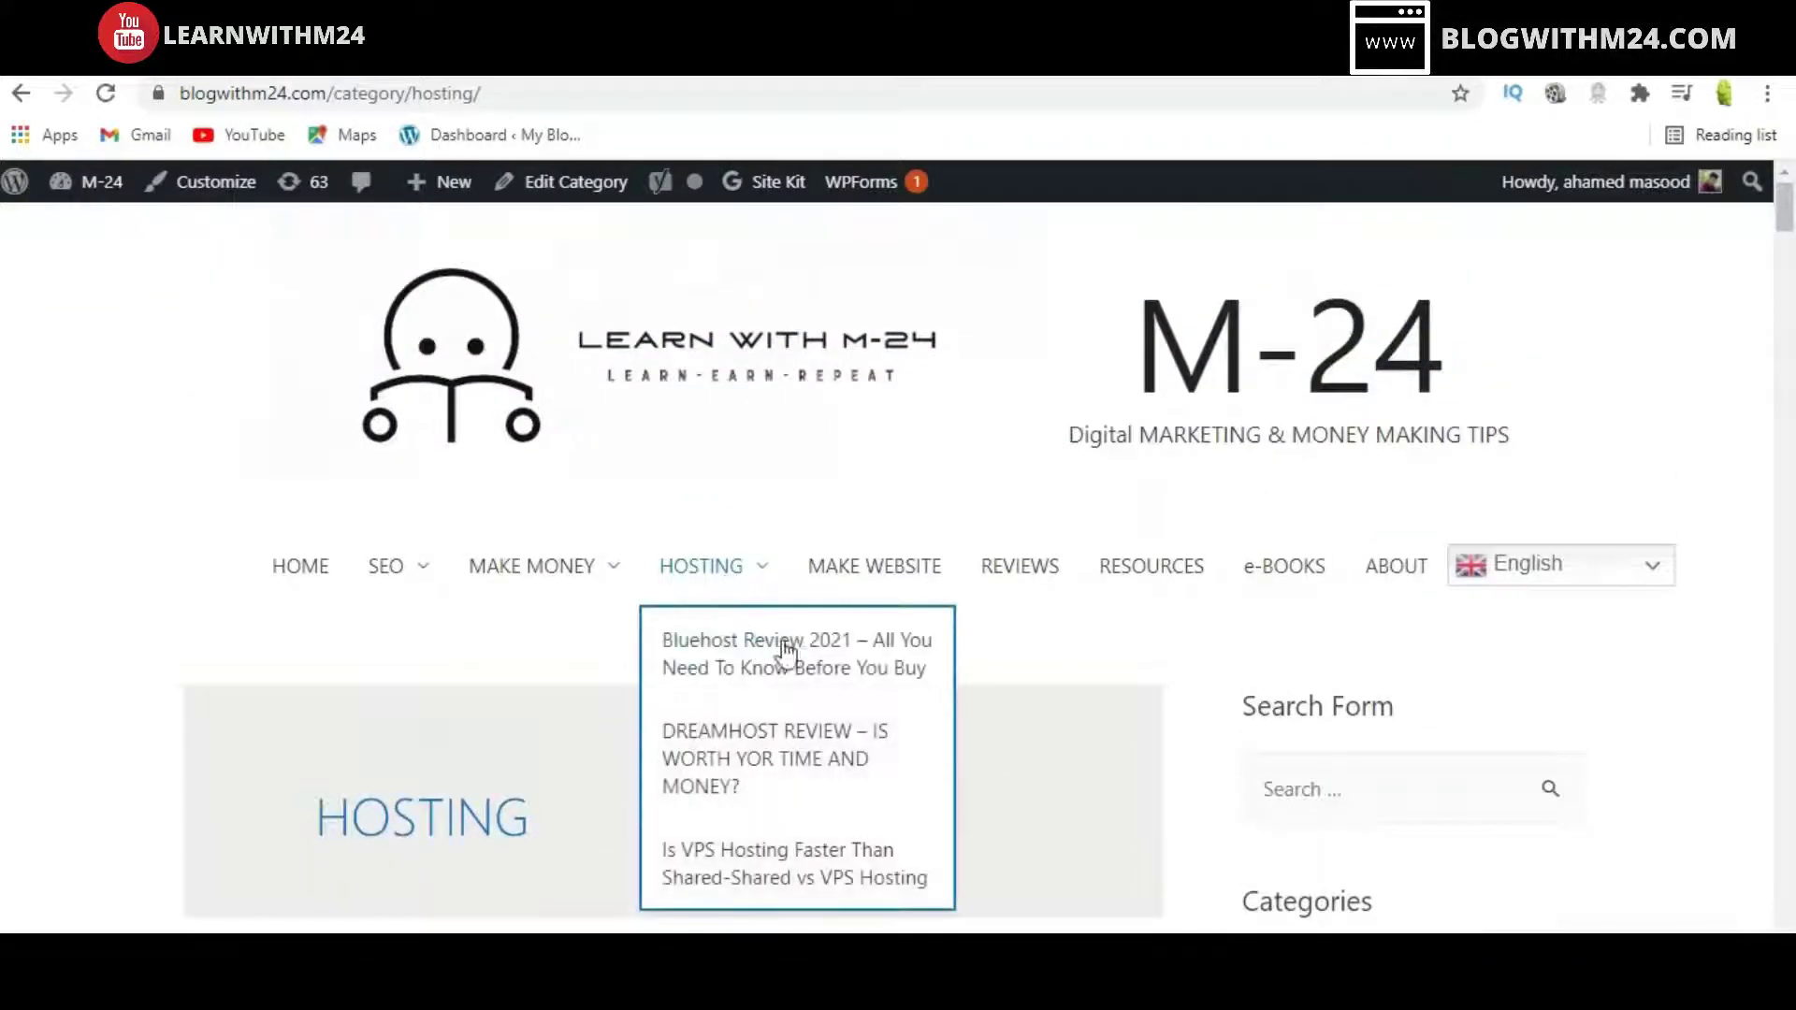
{"action": "mouse_move", "coordinate": [96, 192]}
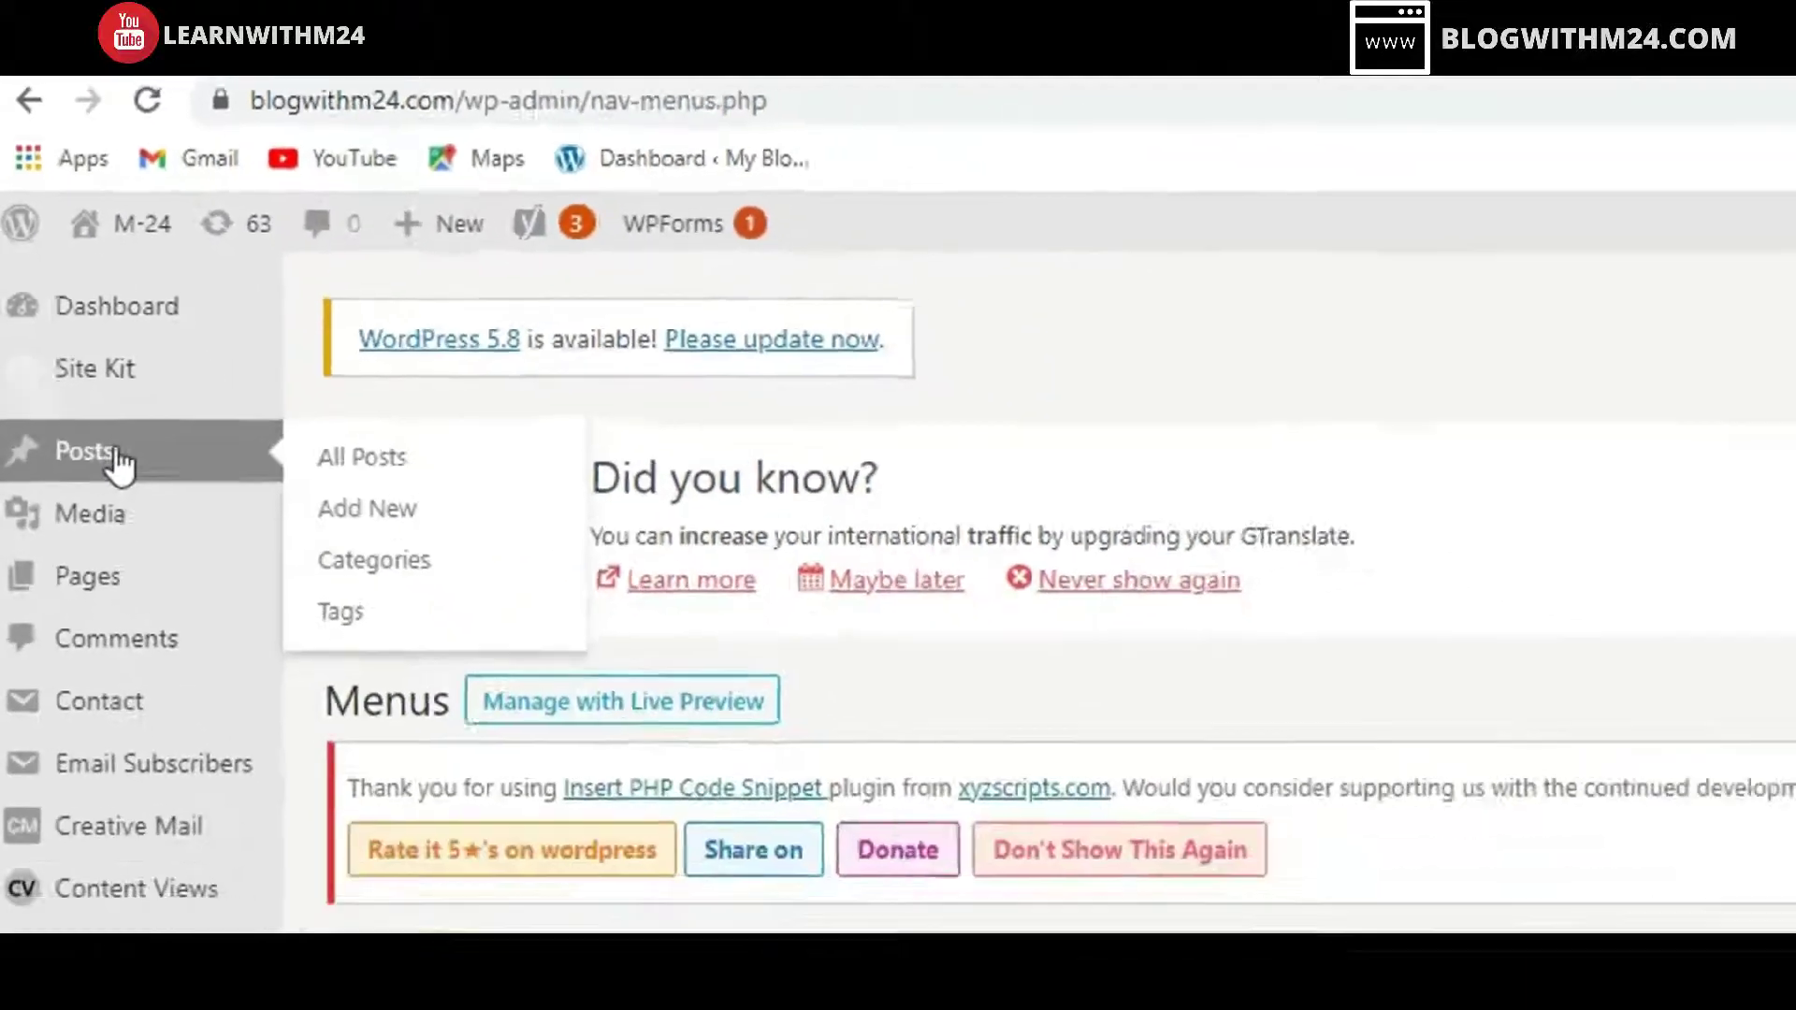
- Tick the HOSTING, MAKE MONEY and SEO pages under Pages > Most Recent for the menu
{"action": "scroll", "coordinate": [639, 489], "scroll_direction": "down", "scroll_amount": 10}
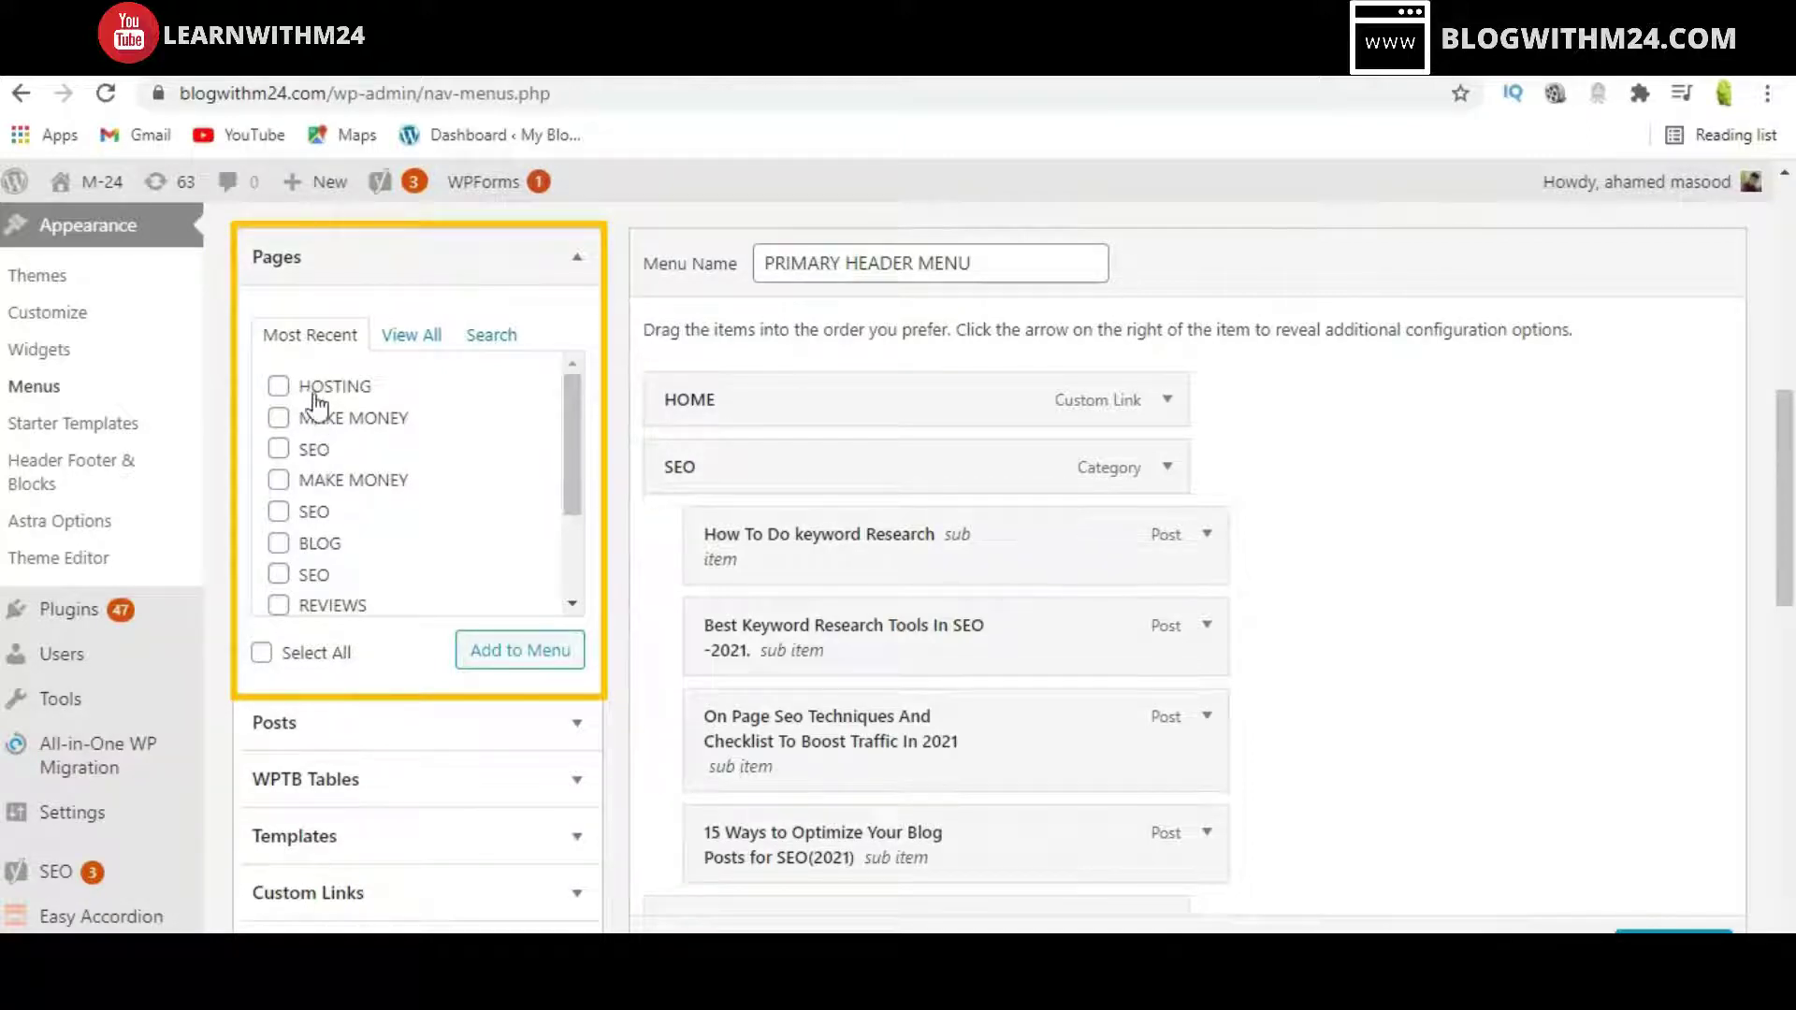
{"action": "left_click", "coordinate": [313, 393]}
{"action": "left_click", "coordinate": [315, 423]}
{"action": "left_click", "coordinate": [316, 451]}
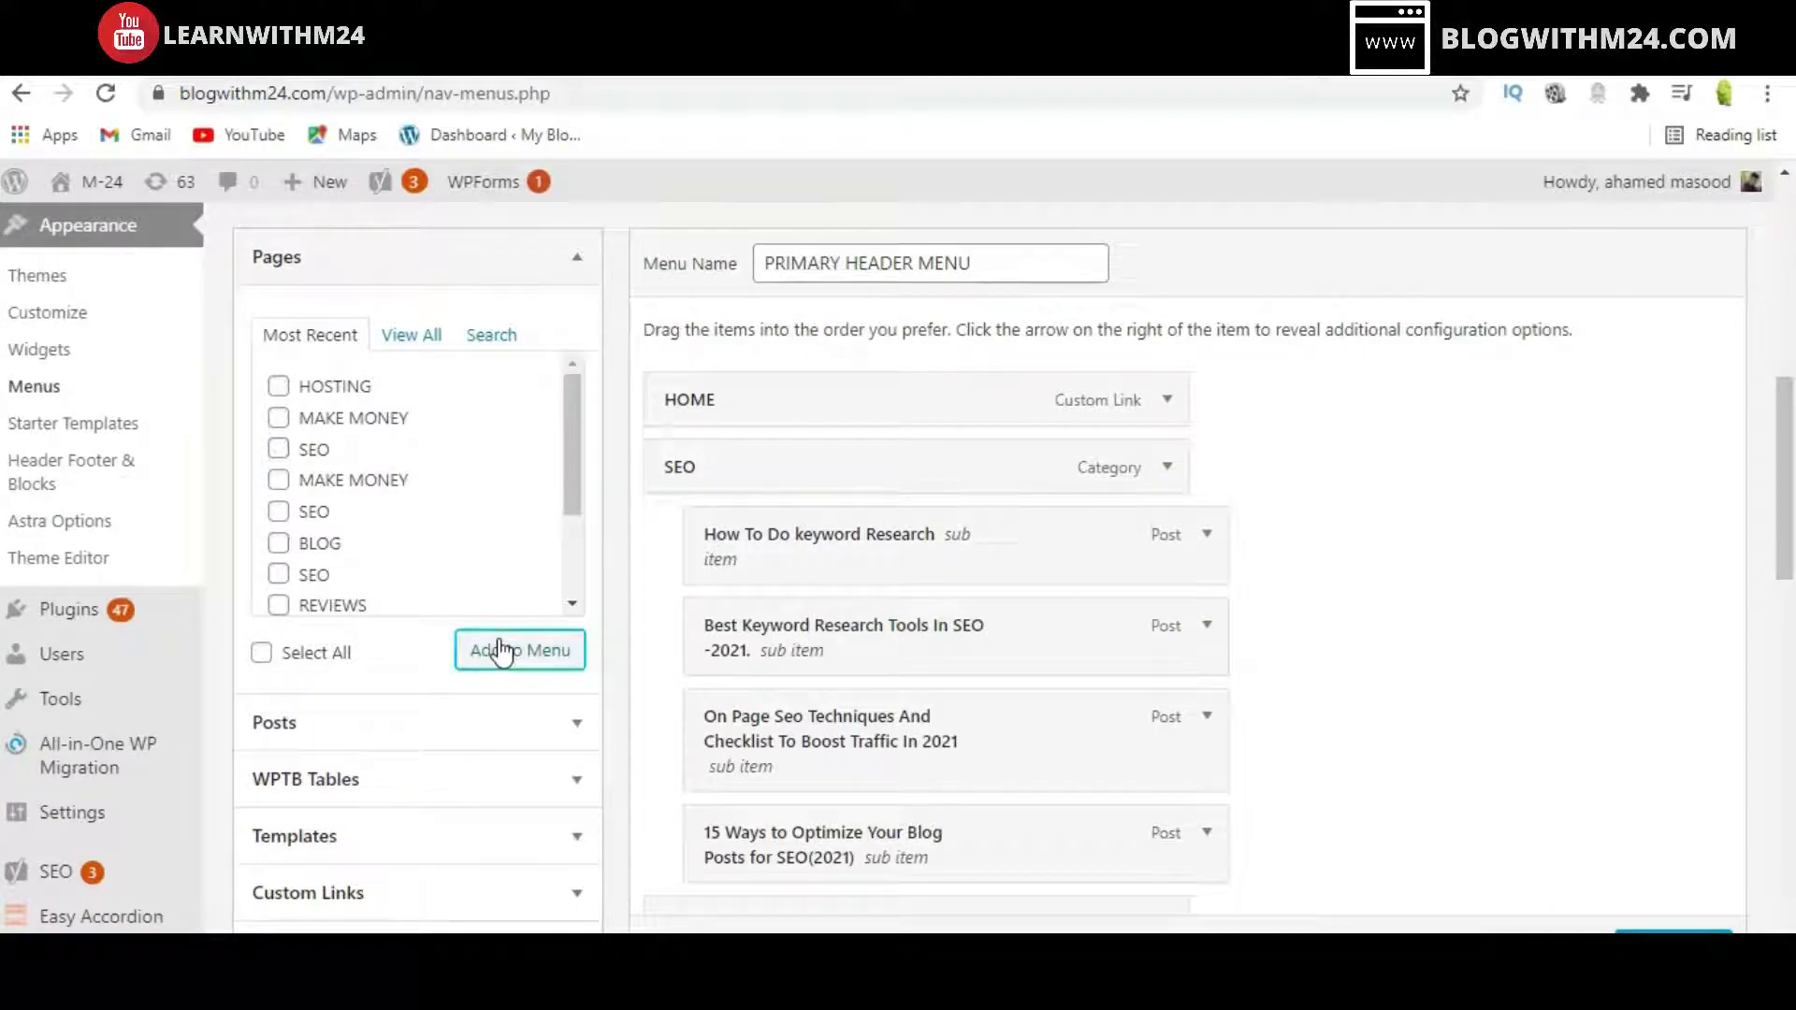
- Move the SEO page in the menu structure to sit directly below HOME
{"action": "scroll", "coordinate": [1023, 524], "scroll_direction": "down", "scroll_amount": 10}
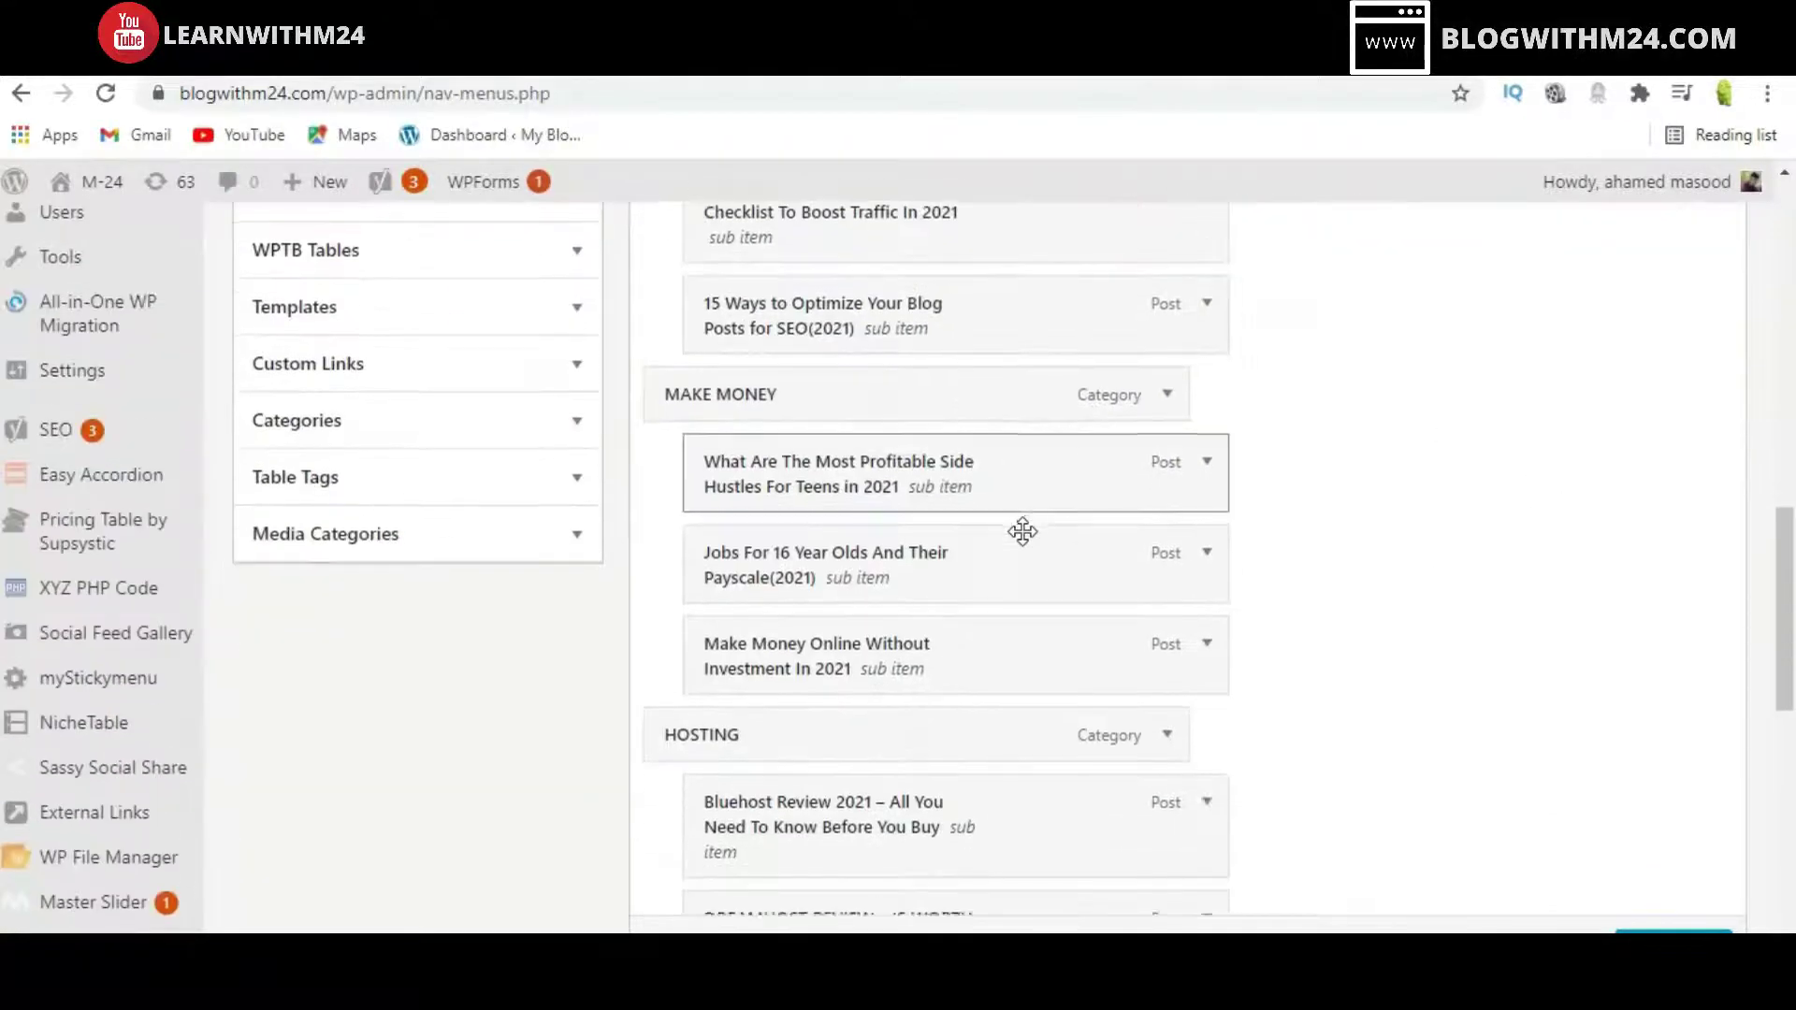
{"action": "scroll", "coordinate": [807, 569], "scroll_direction": "down", "scroll_amount": 3}
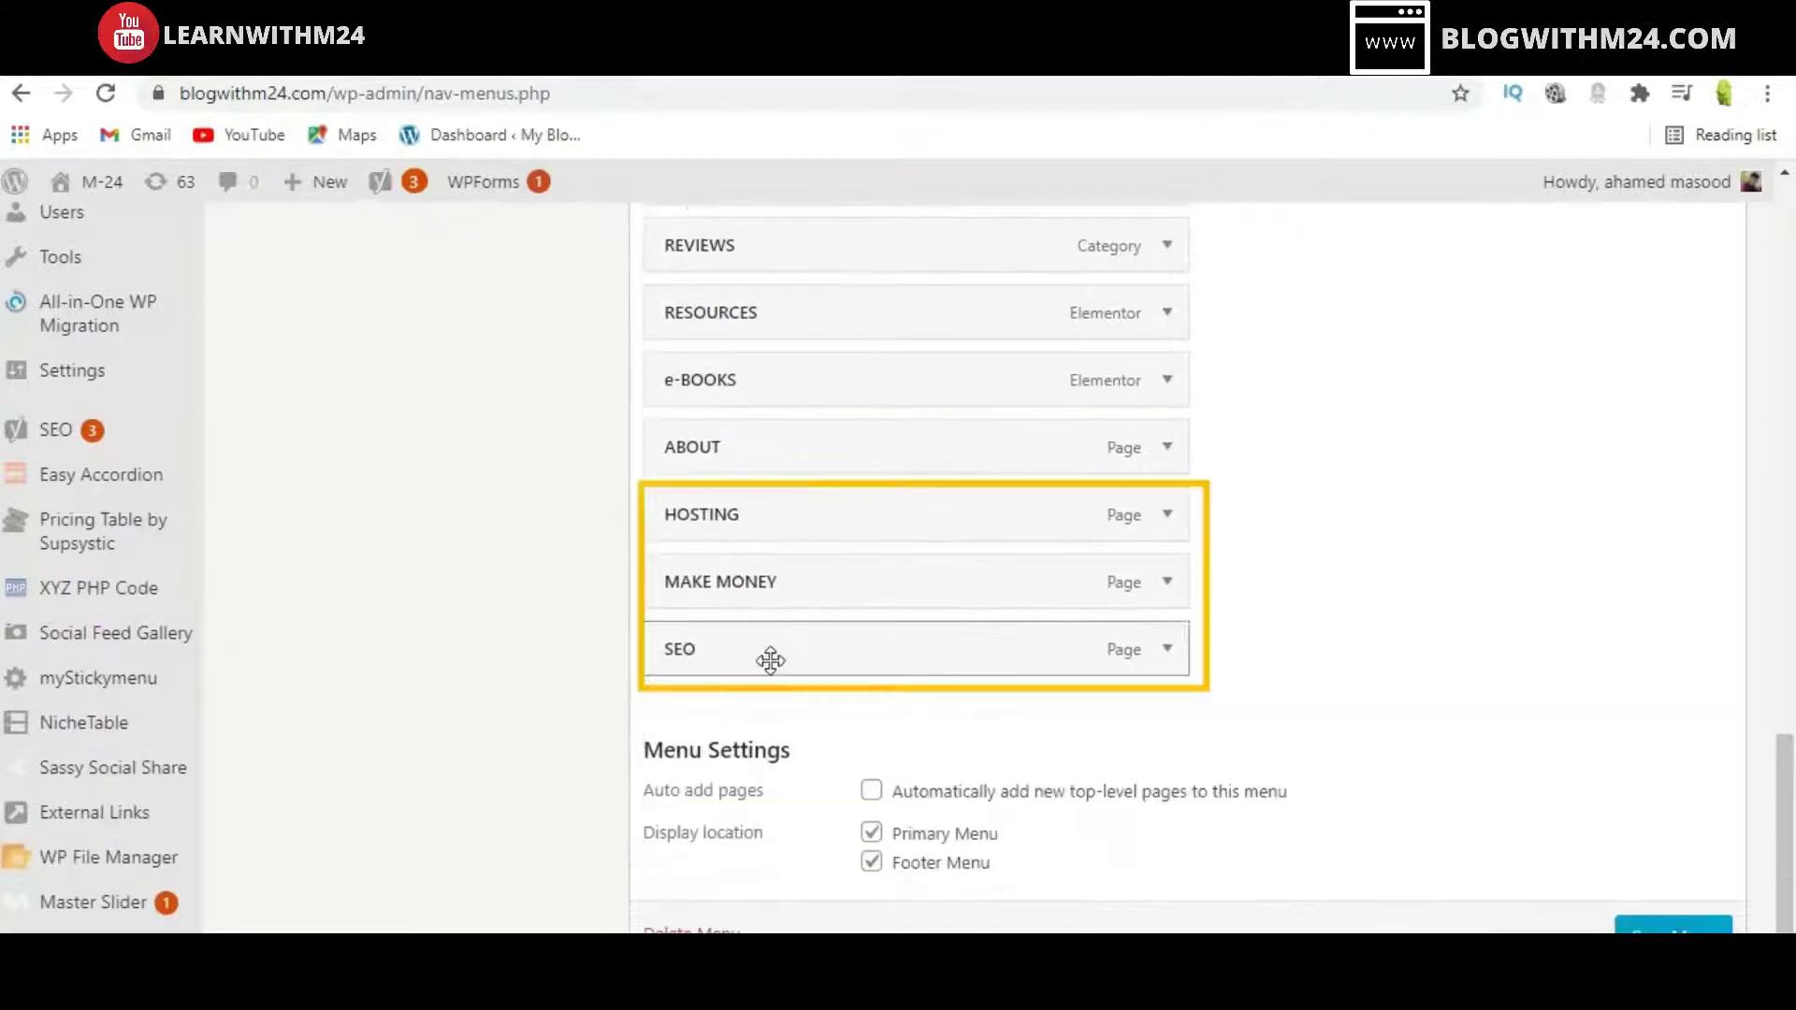
{"action": "scroll", "coordinate": [765, 660], "scroll_direction": "up", "scroll_amount": 15}
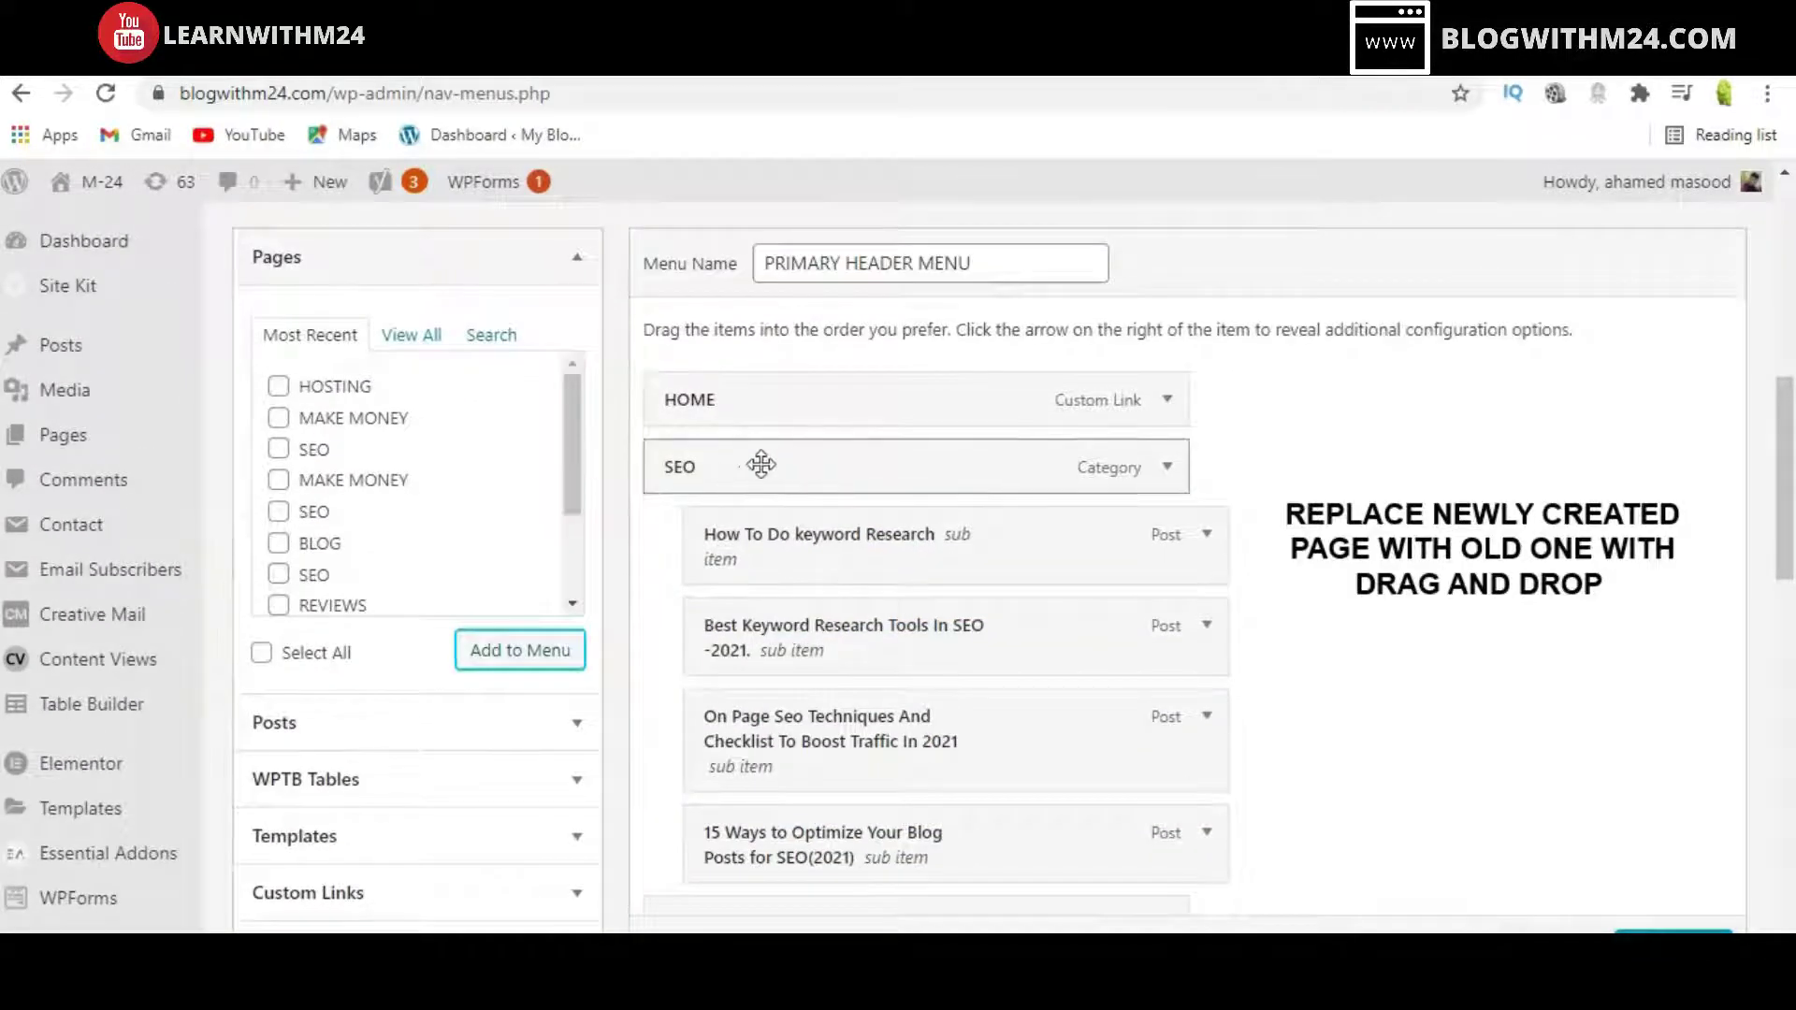
{"action": "scroll", "coordinate": [812, 466], "scroll_direction": "down", "scroll_amount": 12}
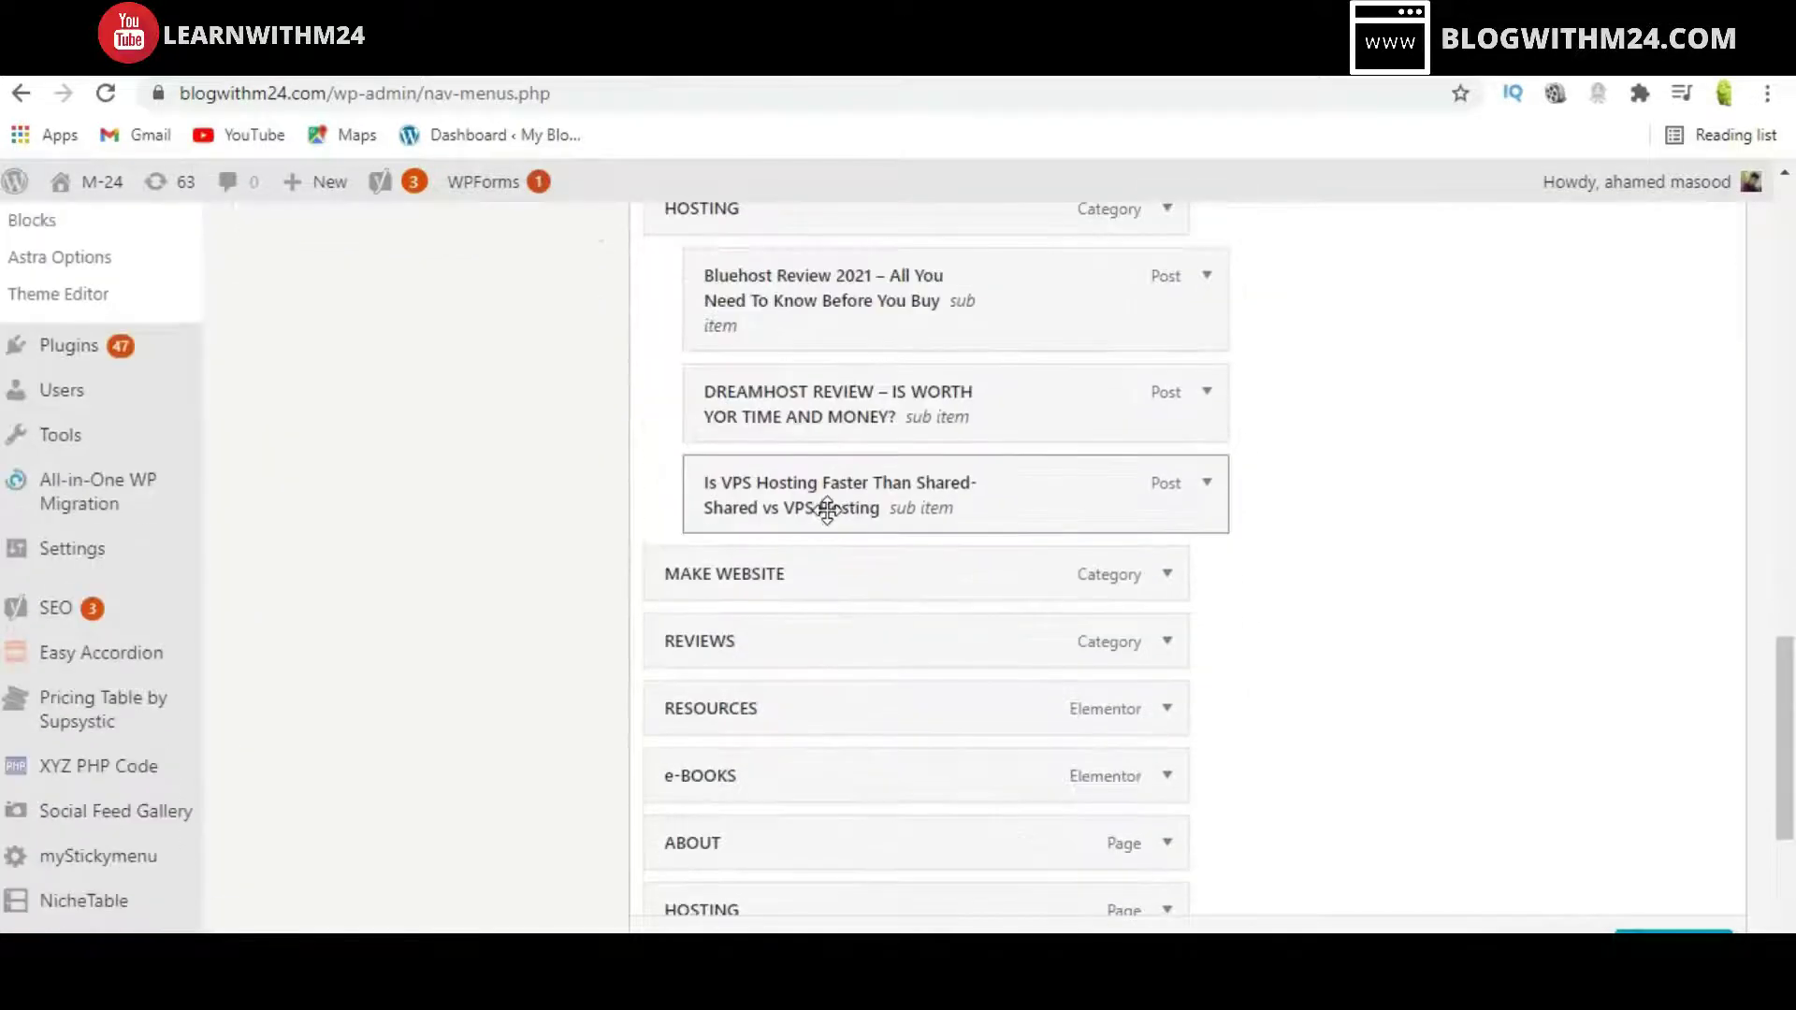
{"action": "scroll", "coordinate": [835, 527], "scroll_direction": "down", "scroll_amount": 1}
{"action": "mouse_move", "coordinate": [840, 548]}
{"action": "left_mouse_down"}
{"action": "mouse_move", "coordinate": [846, 497]}
{"action": "mouse_move", "coordinate": [805, 573]}
{"action": "mouse_move", "coordinate": [853, 563]}
{"action": "mouse_move", "coordinate": [836, 562]}
{"action": "left_mouse_up"}
{"action": "scroll", "coordinate": [846, 502], "scroll_direction": "up", "scroll_amount": 10}
{"action": "scroll", "coordinate": [847, 502], "scroll_direction": "up", "scroll_amount": 10}
{"action": "scroll", "coordinate": [836, 561], "scroll_direction": "down", "scroll_amount": 2}
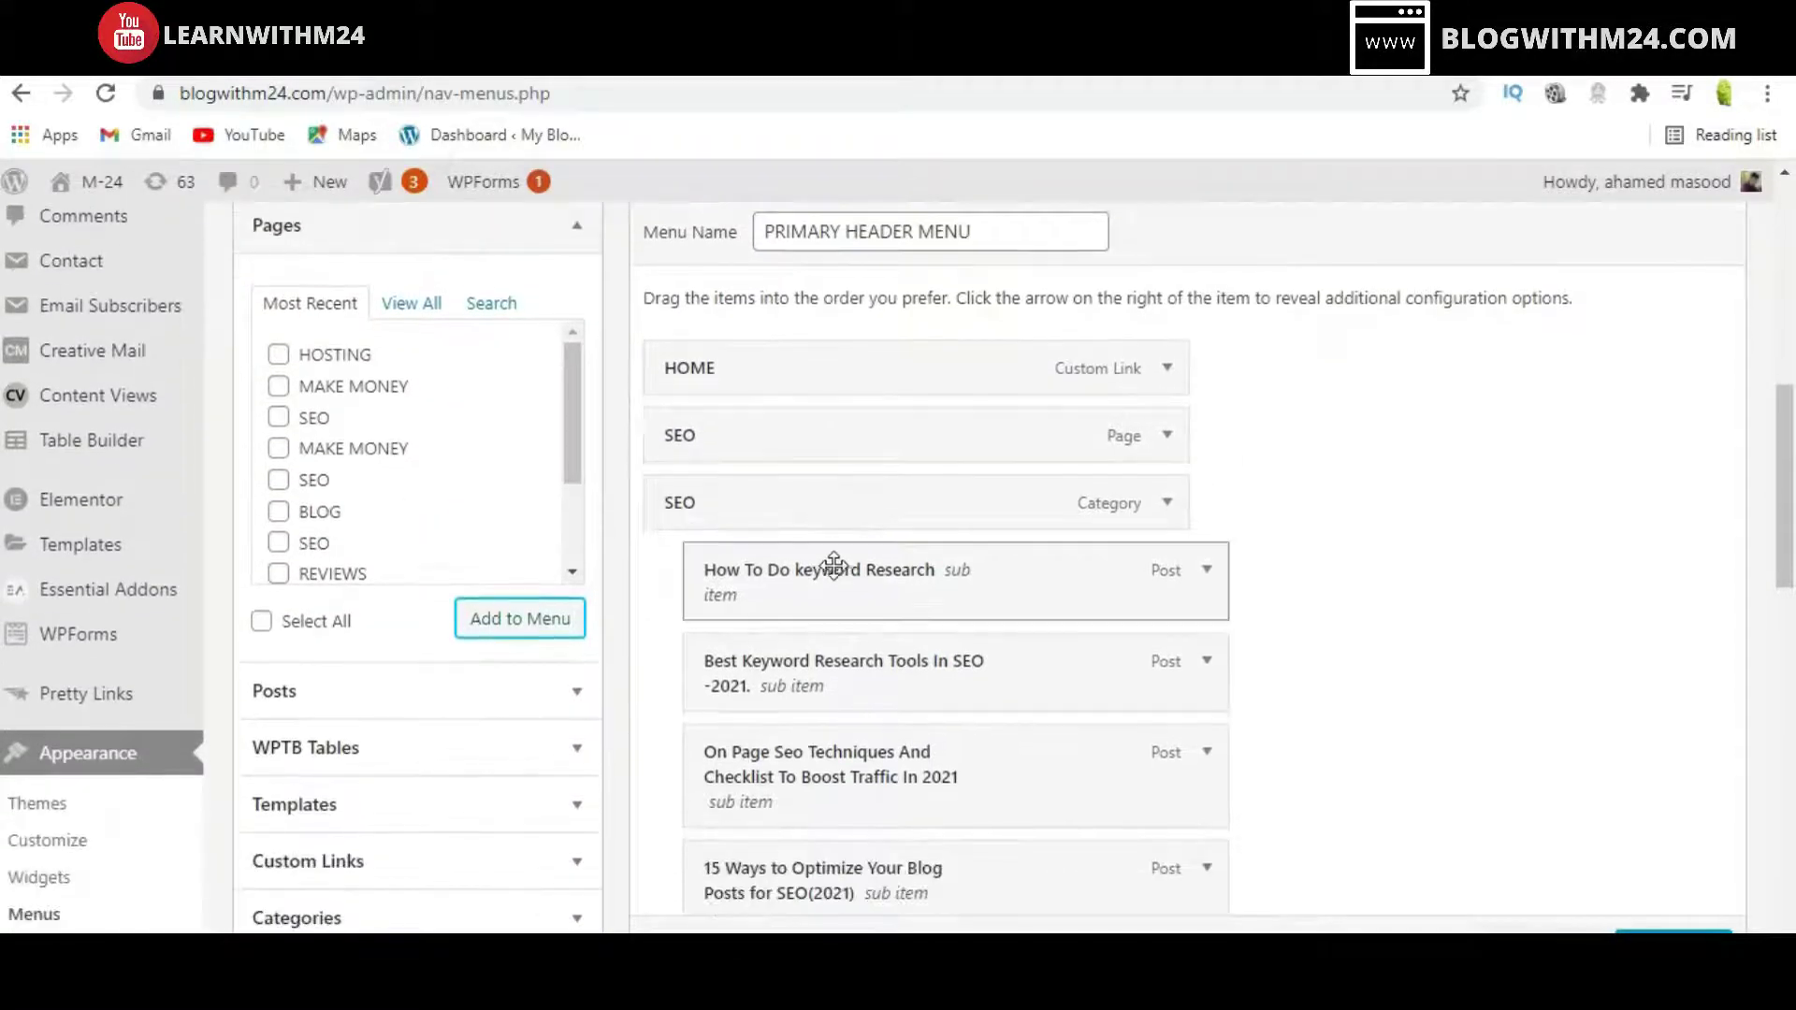
{"action": "scroll", "coordinate": [831, 573], "scroll_direction": "down", "scroll_amount": 2}
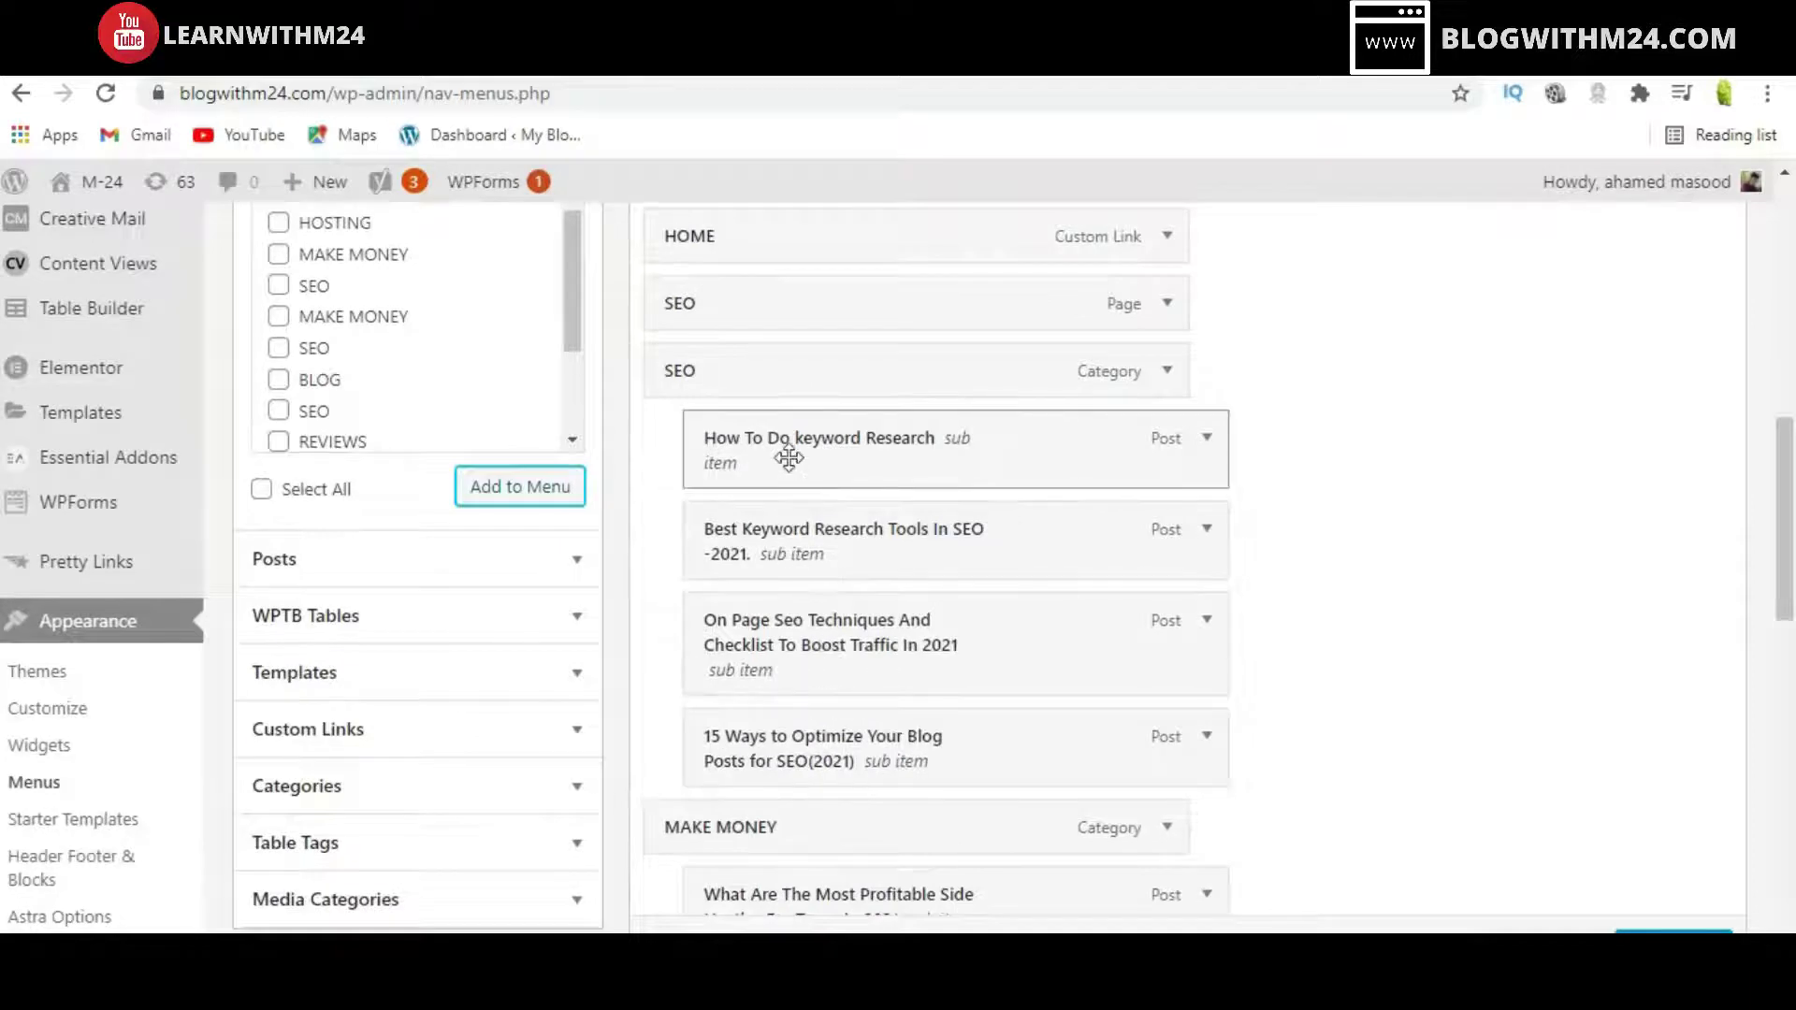
- Check the SEO dropdown on the live front page's header menu, then return to the menu editor
{"action": "left_click", "coordinate": [767, 75]}
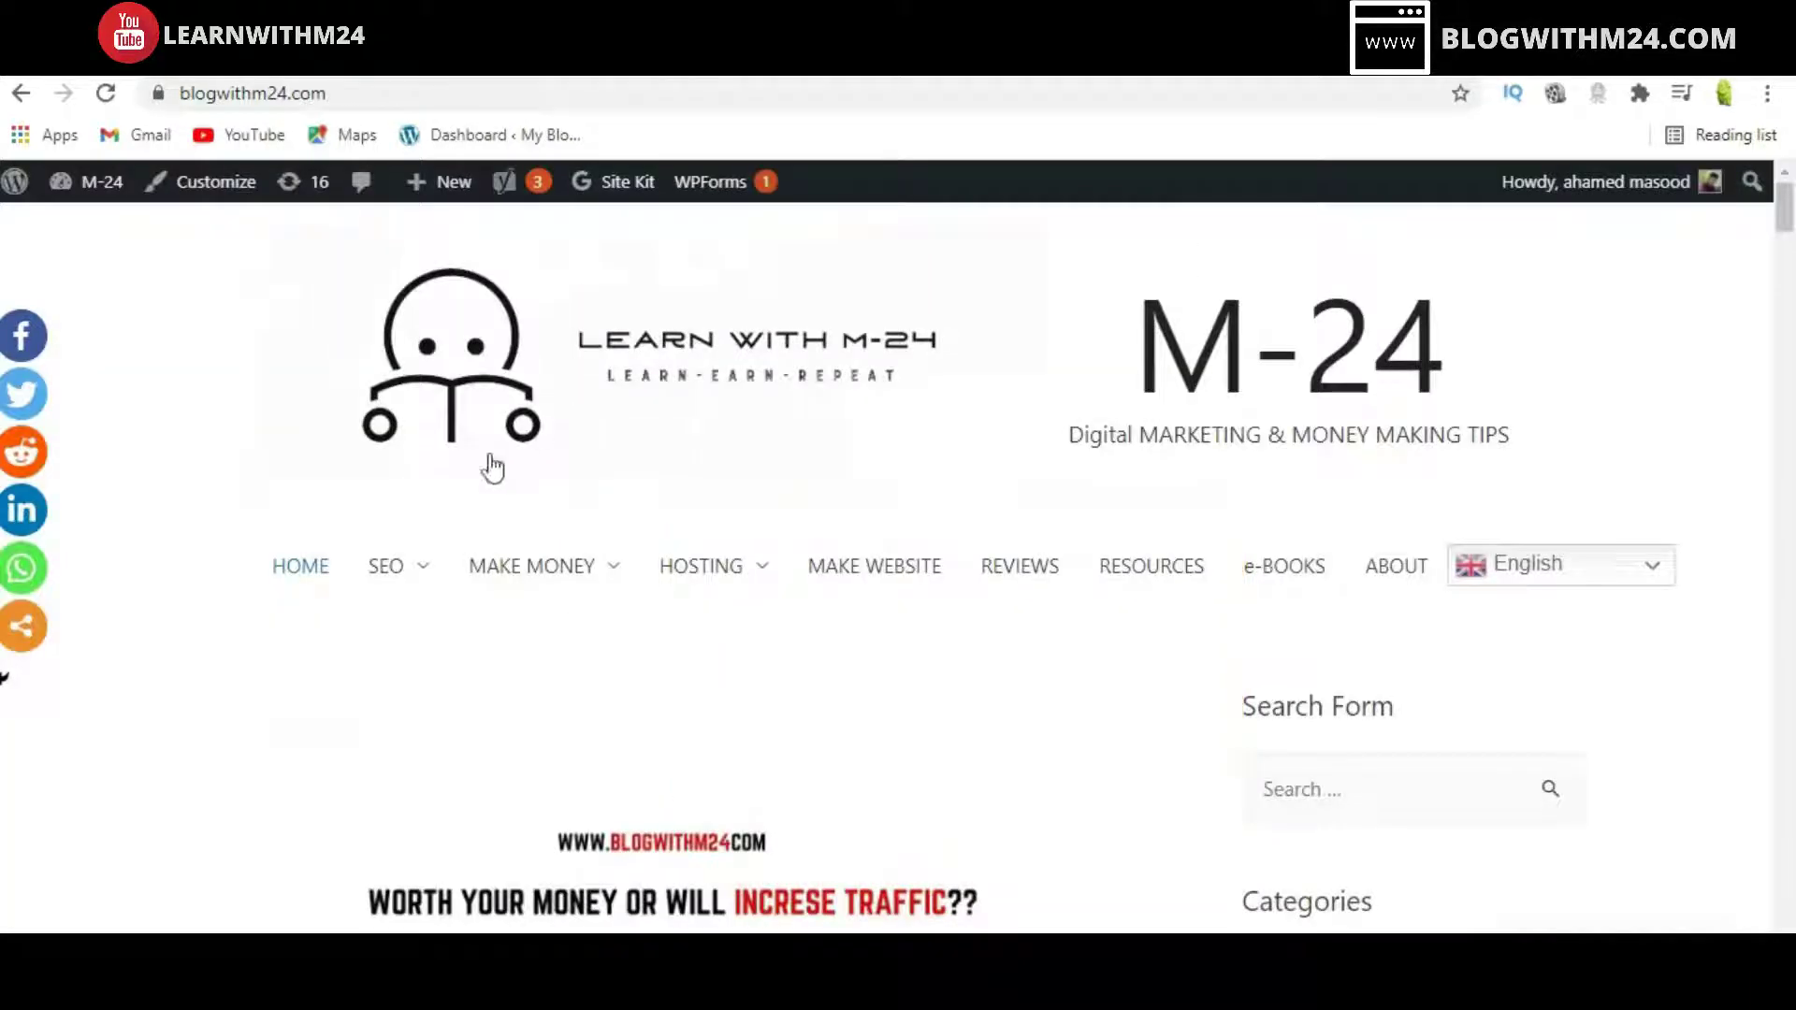
{"action": "mouse_move", "coordinate": [409, 566]}
{"action": "left_click", "coordinate": [552, 70]}
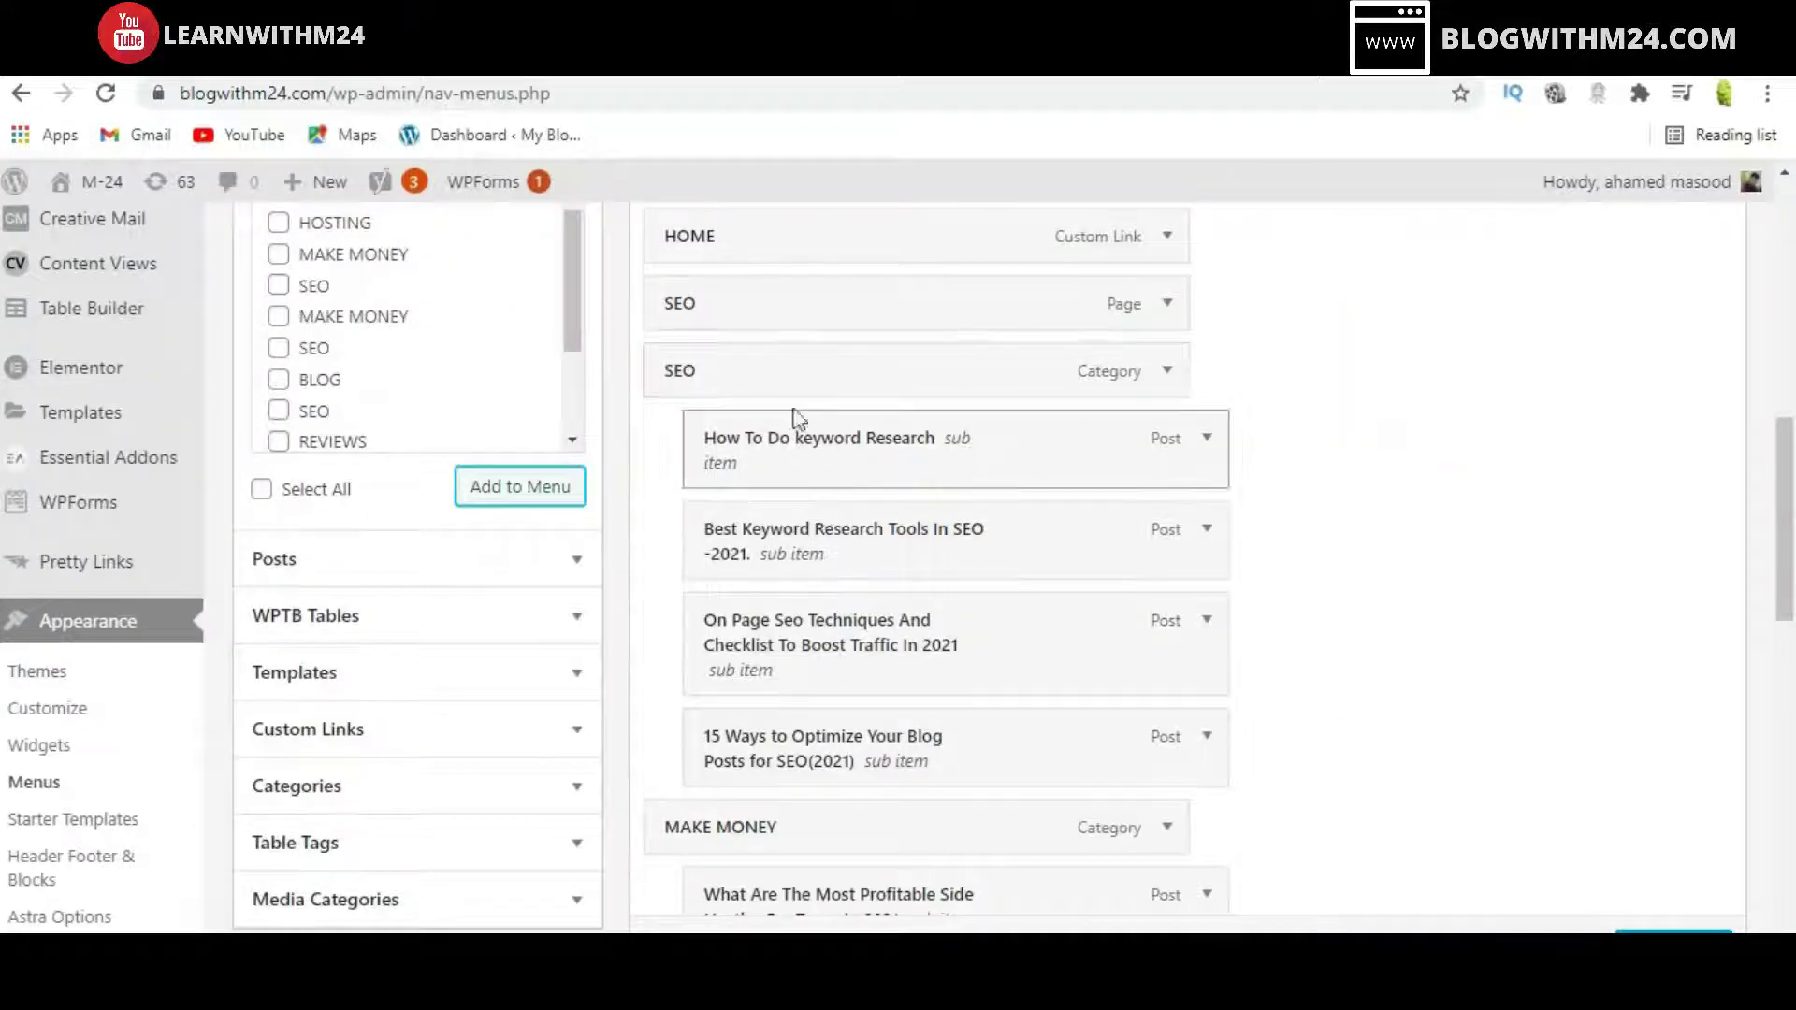
- Nest the keyword research posts under the SEO page and remove the old SEO category entry
{"action": "left_click_drag", "start_coordinate": [797, 450], "coordinate": [790, 370]}
{"action": "left_click_drag", "start_coordinate": [759, 451], "coordinate": [788, 436]}
{"action": "left_click_drag", "start_coordinate": [706, 369], "coordinate": [744, 368]}
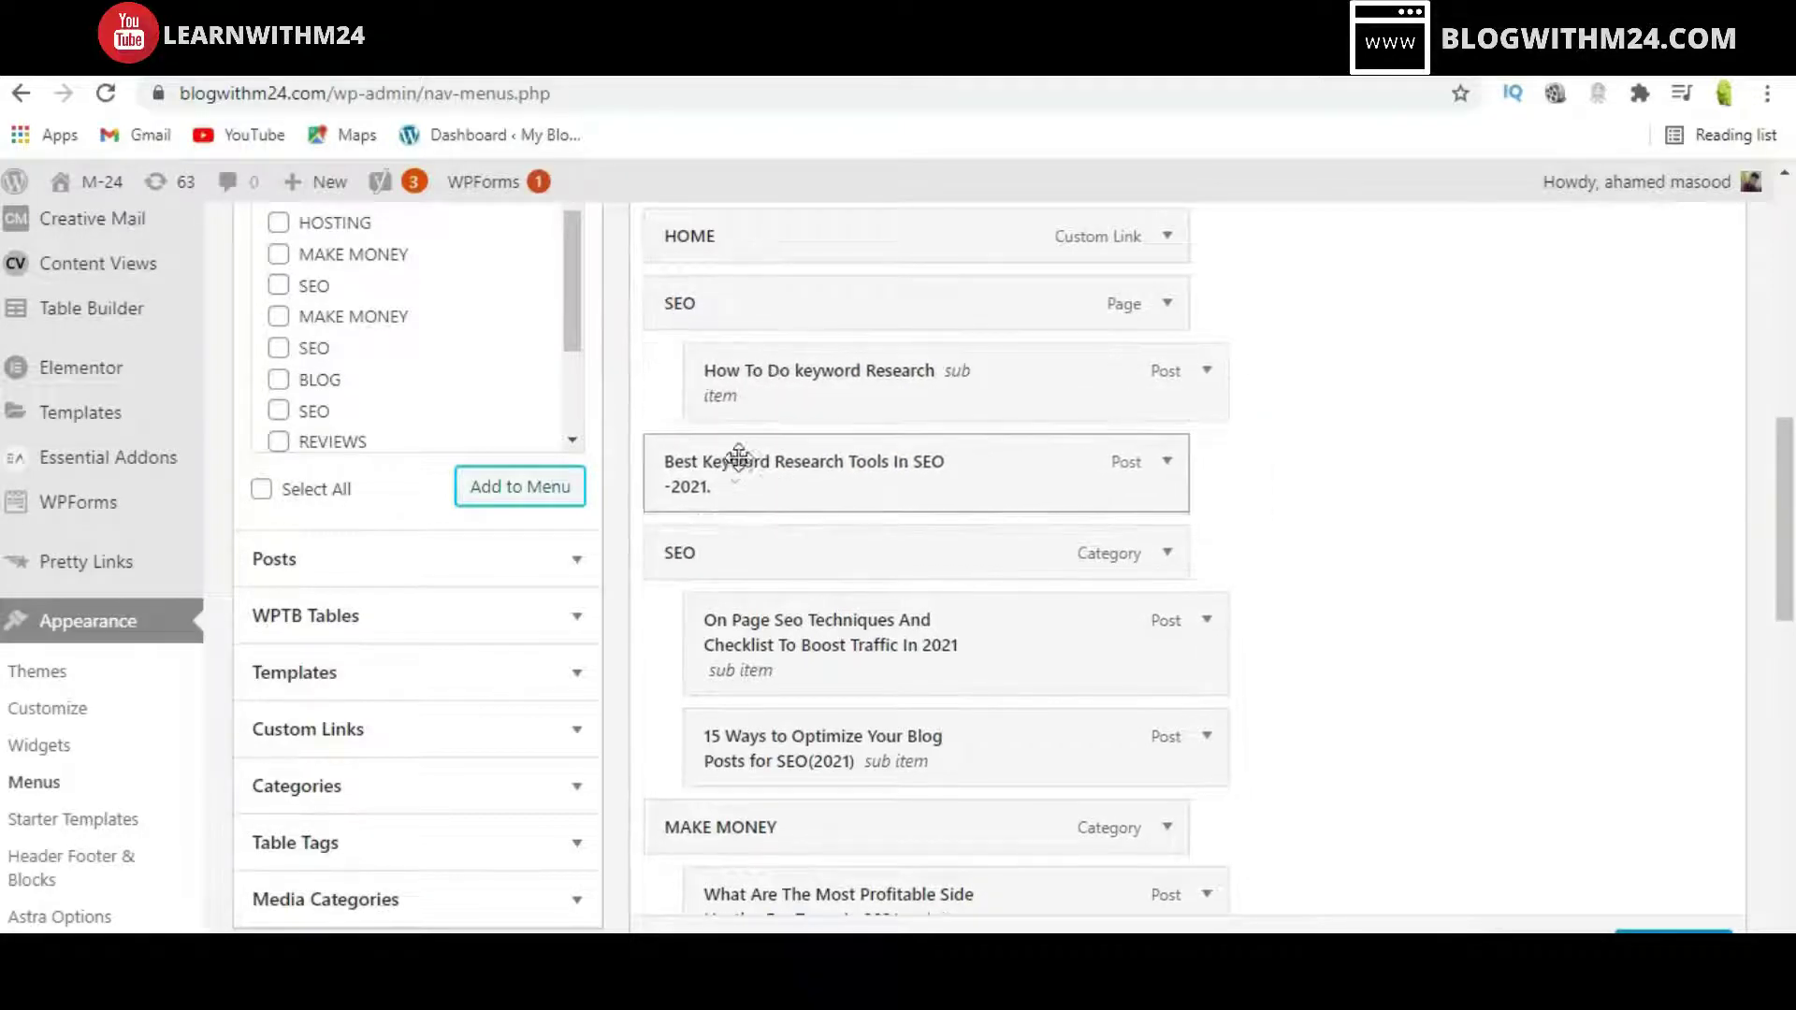
{"action": "left_click_drag", "start_coordinate": [817, 632], "coordinate": [853, 537]}
{"action": "scroll", "coordinate": [814, 571], "scroll_direction": "down", "scroll_amount": 1}
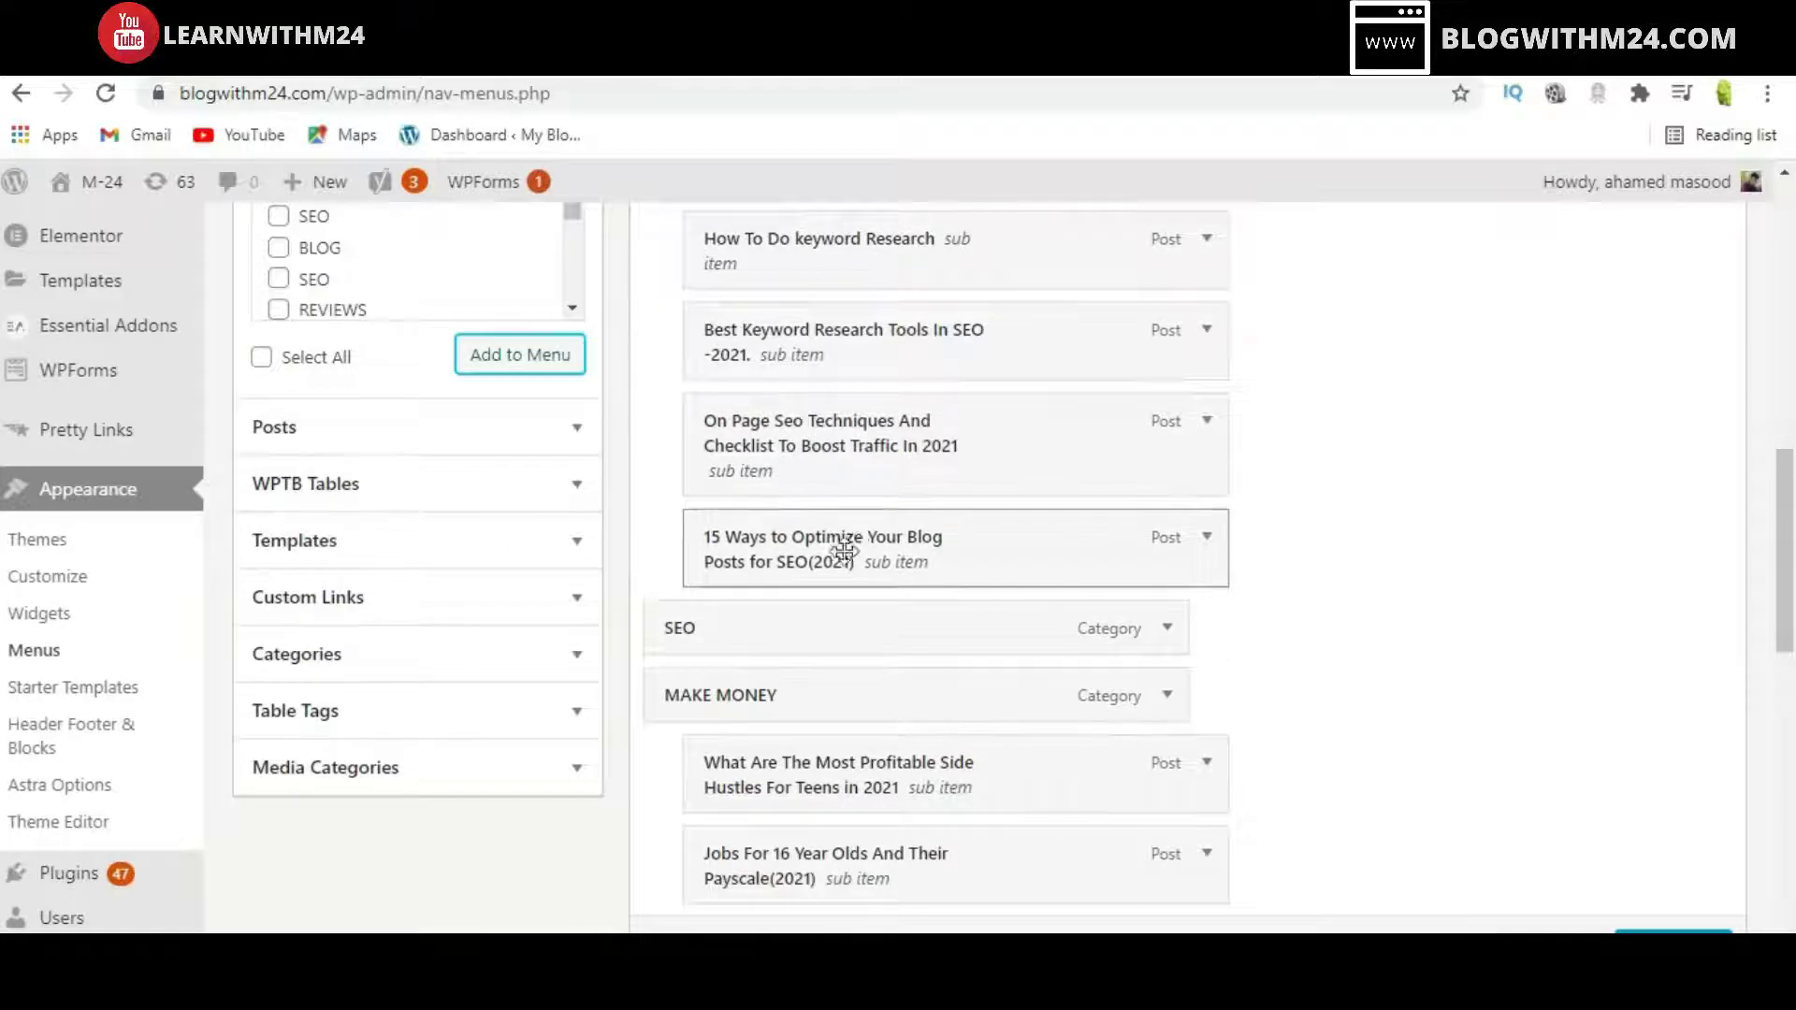
{"action": "left_click", "coordinate": [1166, 627]}
{"action": "scroll", "coordinate": [911, 680], "scroll_direction": "down", "scroll_amount": 3}
{"action": "left_click", "coordinate": [689, 608]}
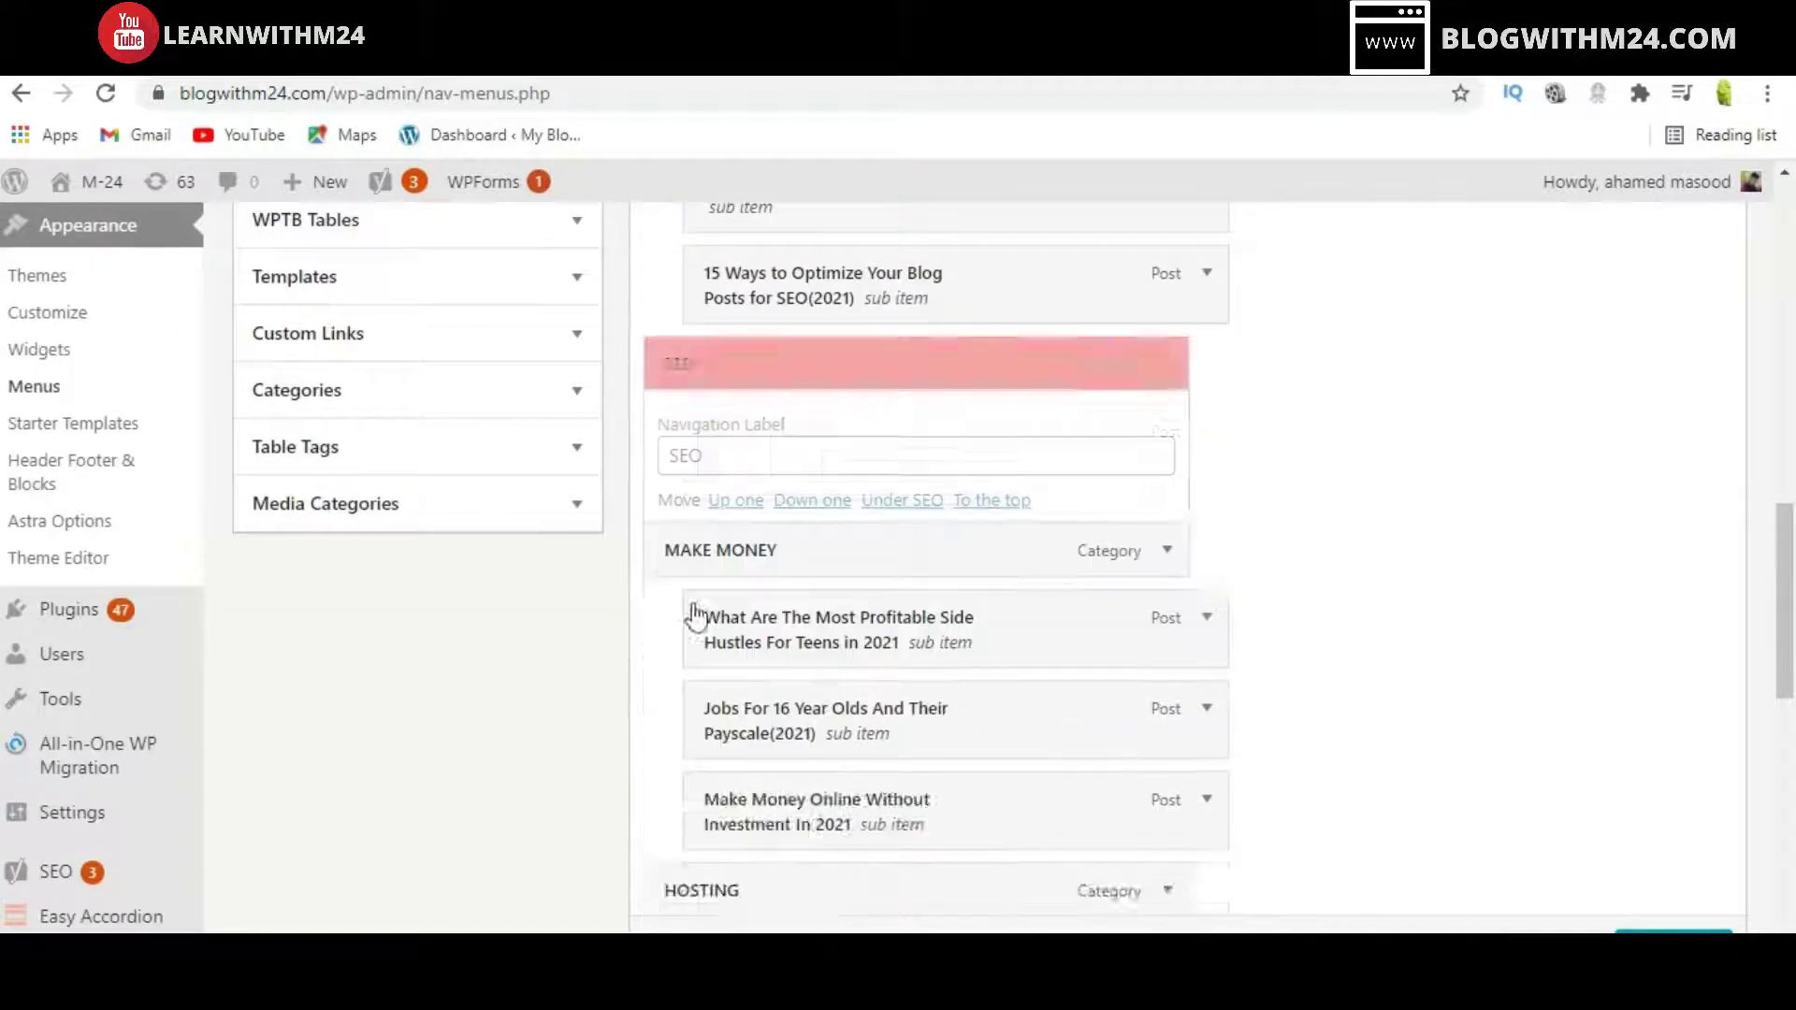
{"action": "scroll", "coordinate": [934, 509], "scroll_direction": "up", "scroll_amount": 4}
- Nest the Make Money posts under the MAKE MONEY page and remove the old MAKE MONEY category entry
{"action": "scroll", "coordinate": [870, 449], "scroll_direction": "down", "scroll_amount": 10}
{"action": "left_click_drag", "start_coordinate": [847, 550], "coordinate": [838, 493]}
{"action": "scroll", "coordinate": [842, 441], "scroll_direction": "up", "scroll_amount": 10}
{"action": "scroll", "coordinate": [842, 486], "scroll_direction": "down", "scroll_amount": 2}
{"action": "left_click_drag", "start_coordinate": [821, 633], "coordinate": [820, 568]}
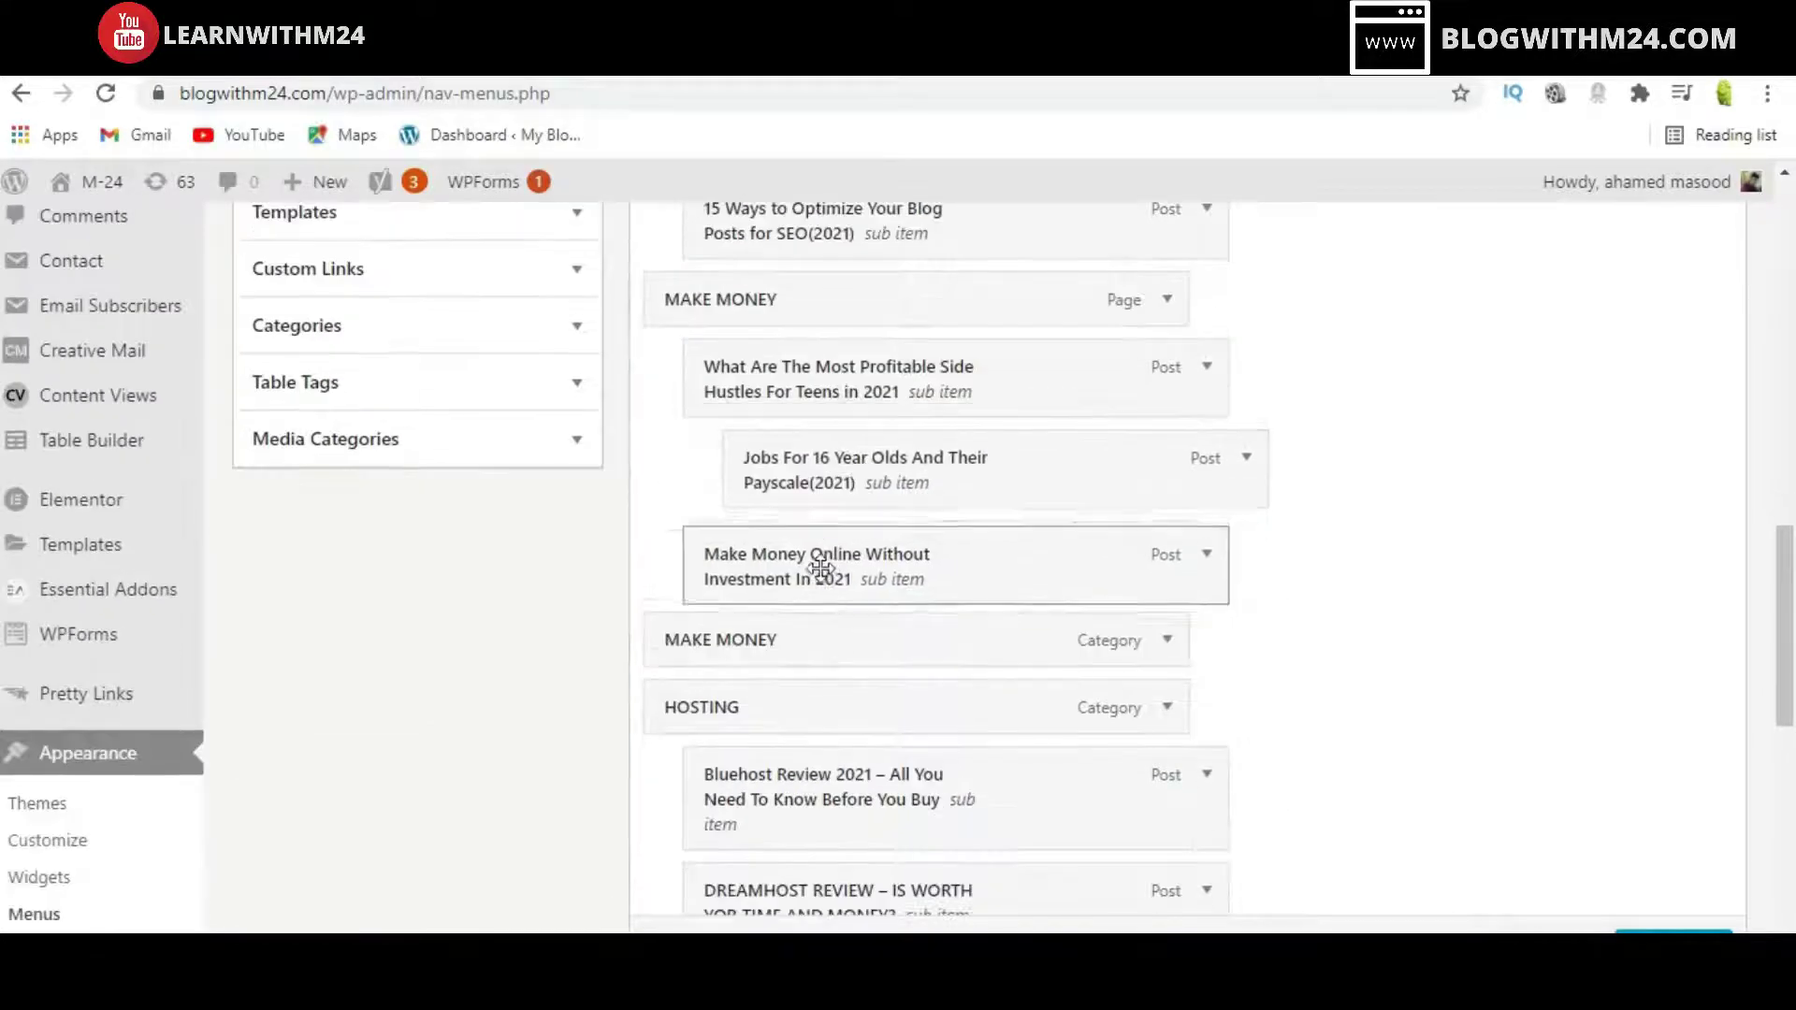
{"action": "left_click", "coordinate": [1167, 640]}
{"action": "scroll", "coordinate": [726, 630], "scroll_direction": "down", "scroll_amount": 3}
{"action": "left_click", "coordinate": [697, 630]}
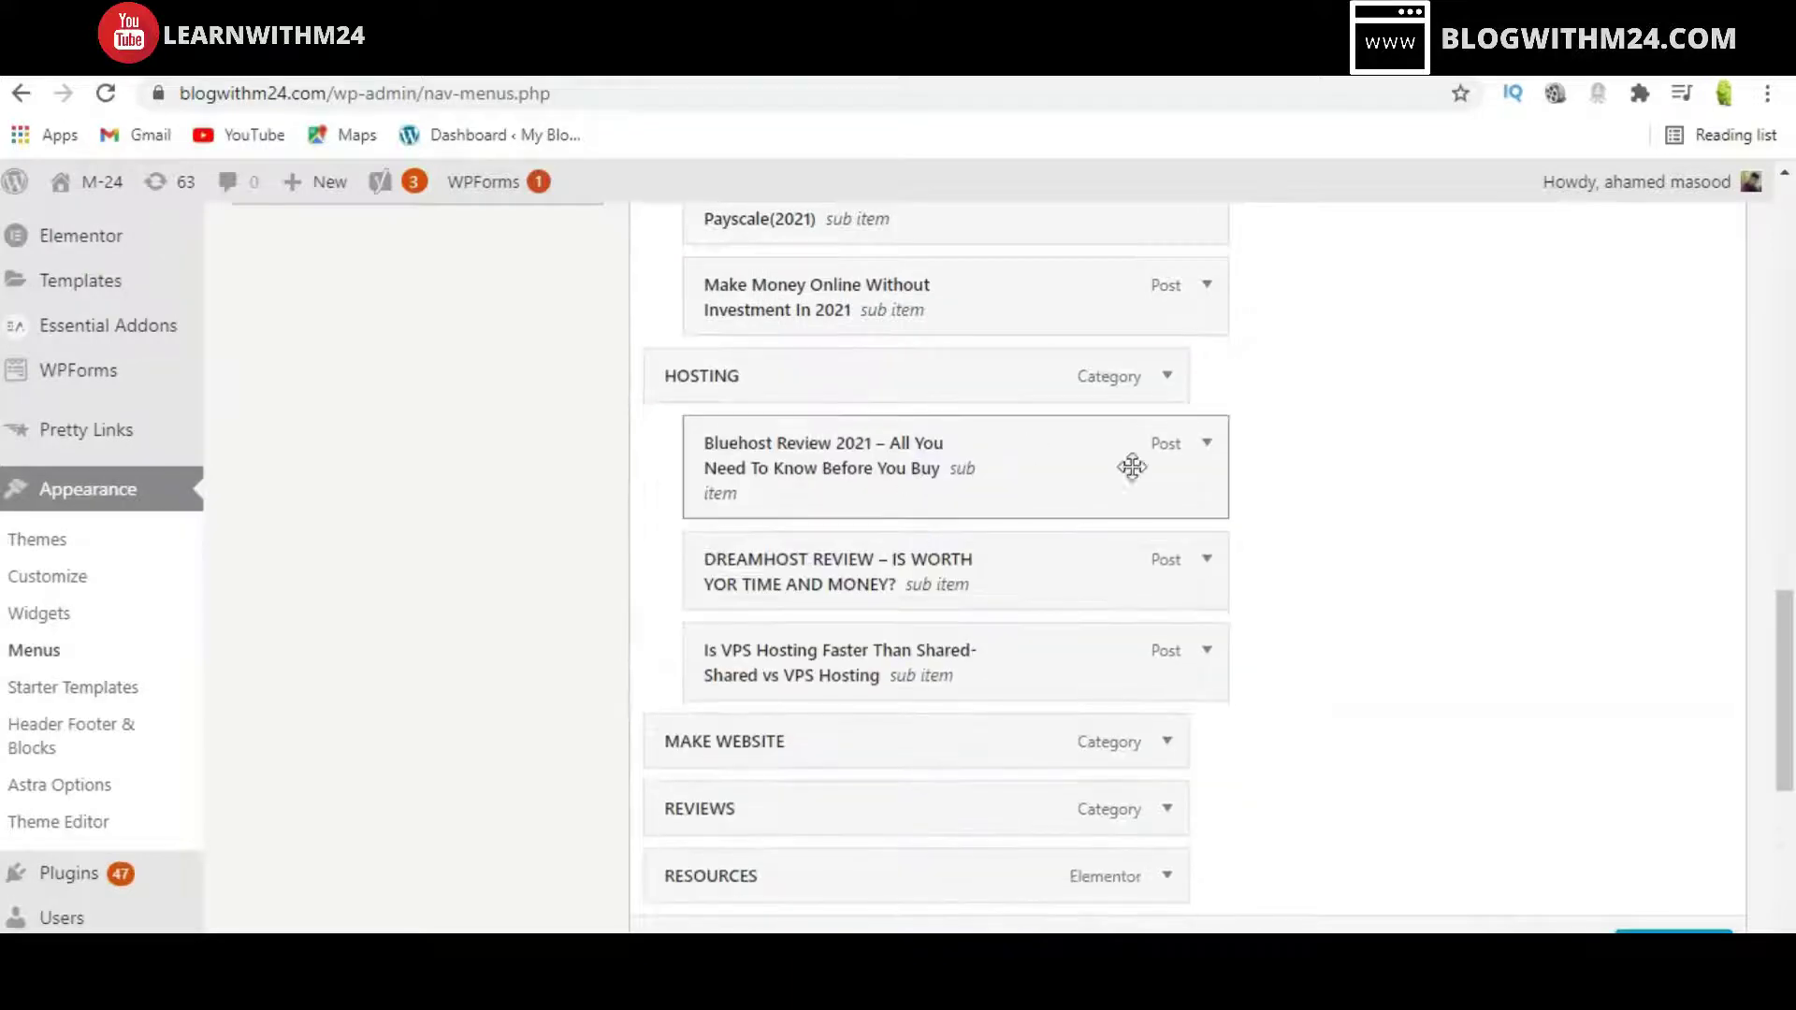
{"action": "scroll", "coordinate": [846, 685], "scroll_direction": "down", "scroll_amount": 4}
{"action": "scroll", "coordinate": [854, 537], "scroll_direction": "up", "scroll_amount": 6}
- Move the three hosting review posts, including DREAMHOST REVIEW, under the HOSTING page
{"action": "left_click_drag", "start_coordinate": [846, 685], "coordinate": [849, 525]}
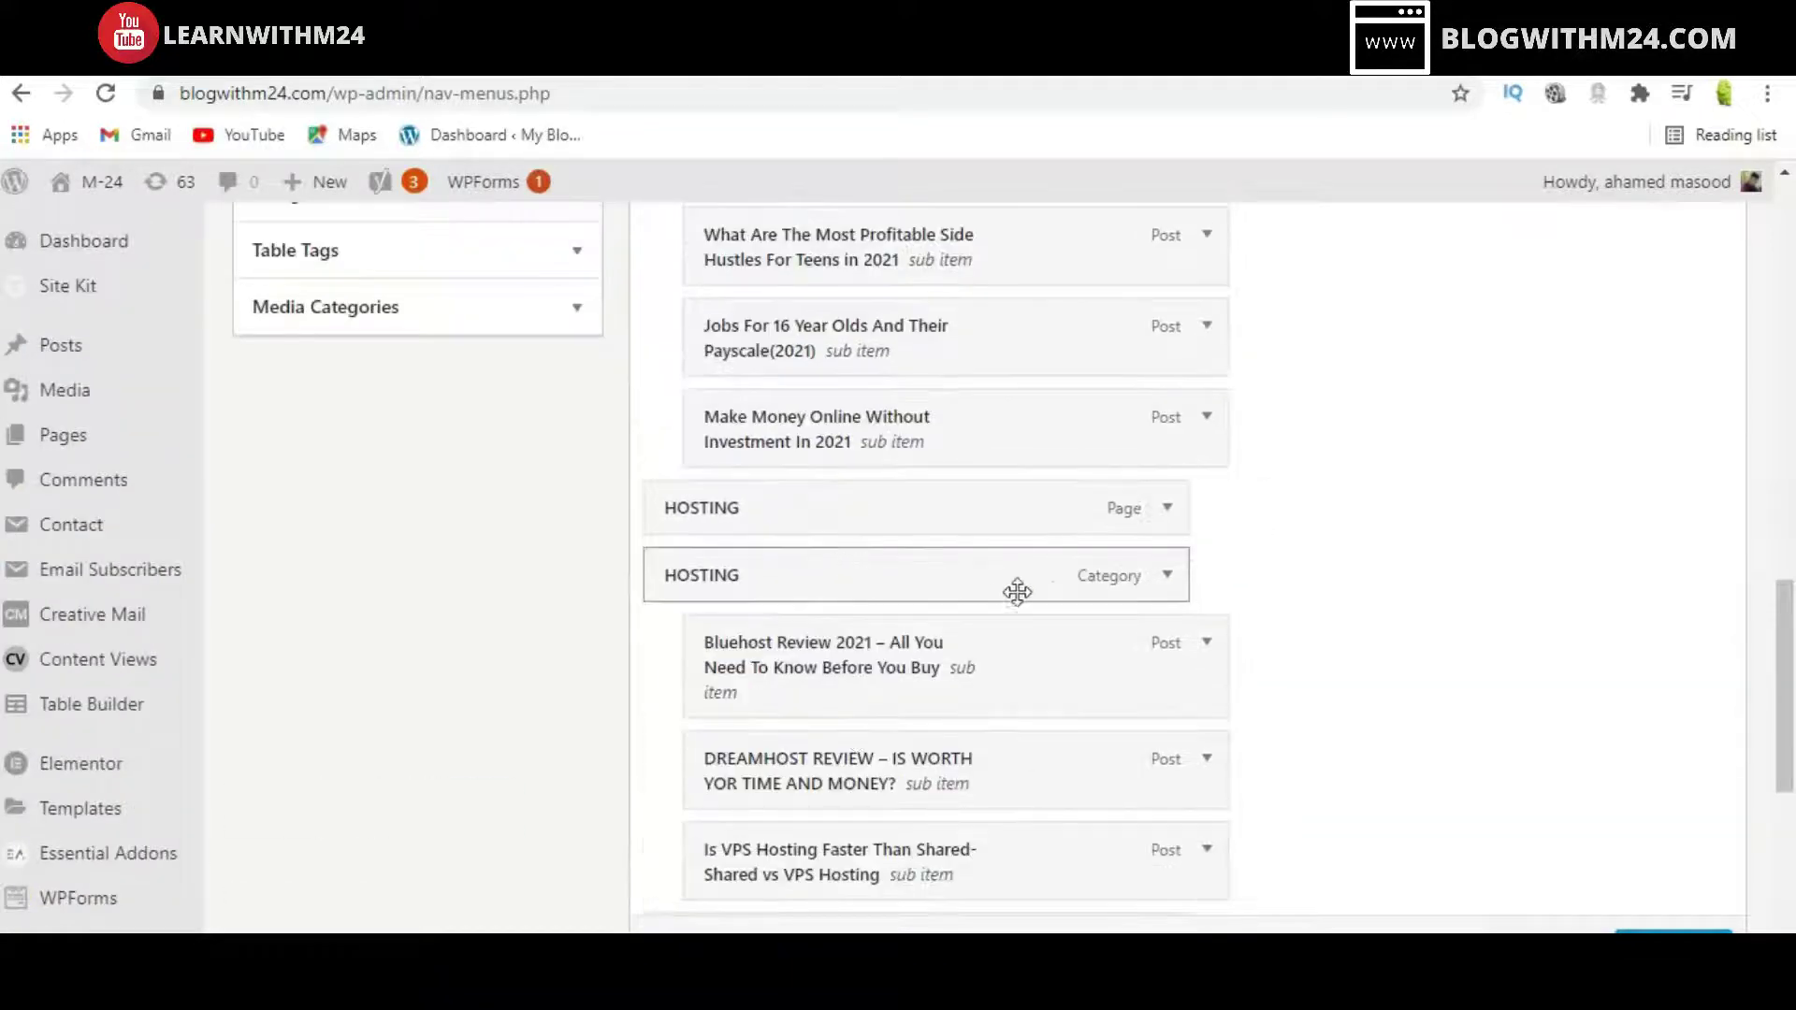
{"action": "scroll", "coordinate": [1120, 617], "scroll_direction": "down", "scroll_amount": 1}
{"action": "left_click_drag", "start_coordinate": [934, 569], "coordinate": [930, 474]}
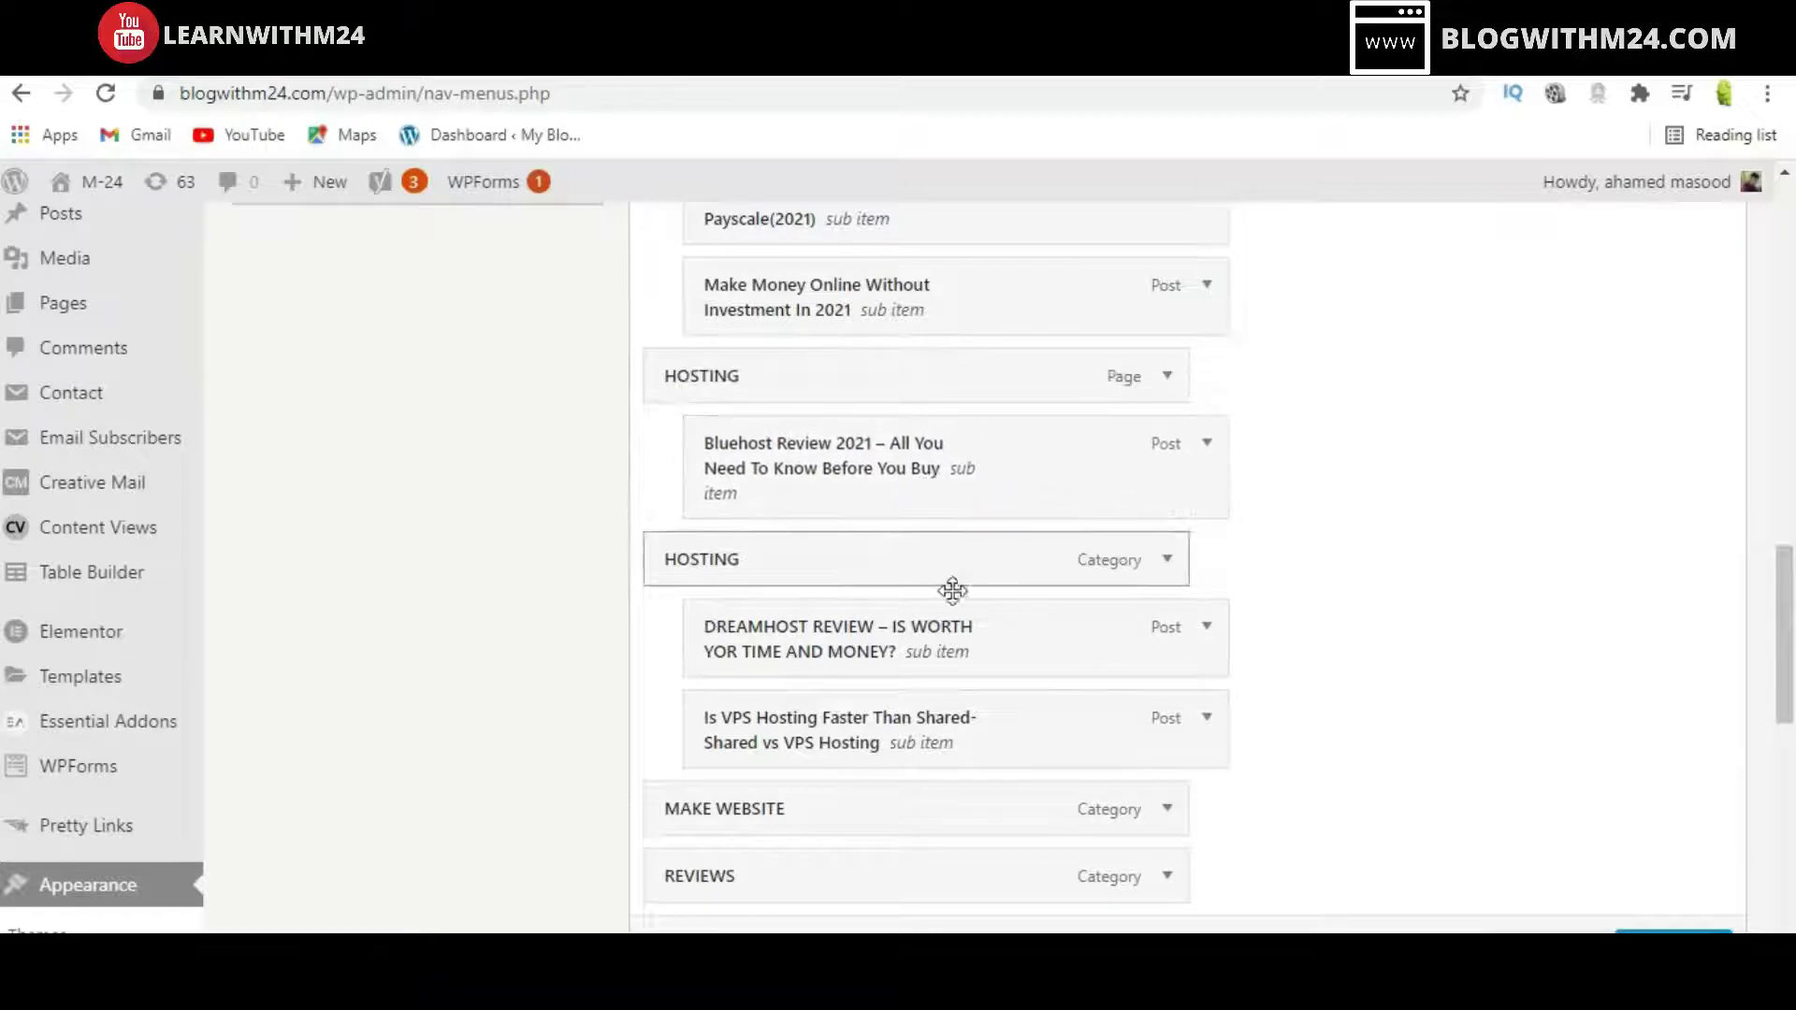
{"action": "left_click_drag", "start_coordinate": [896, 640], "coordinate": [937, 537]}
{"action": "scroll", "coordinate": [897, 573], "scroll_direction": "down", "scroll_amount": 1}
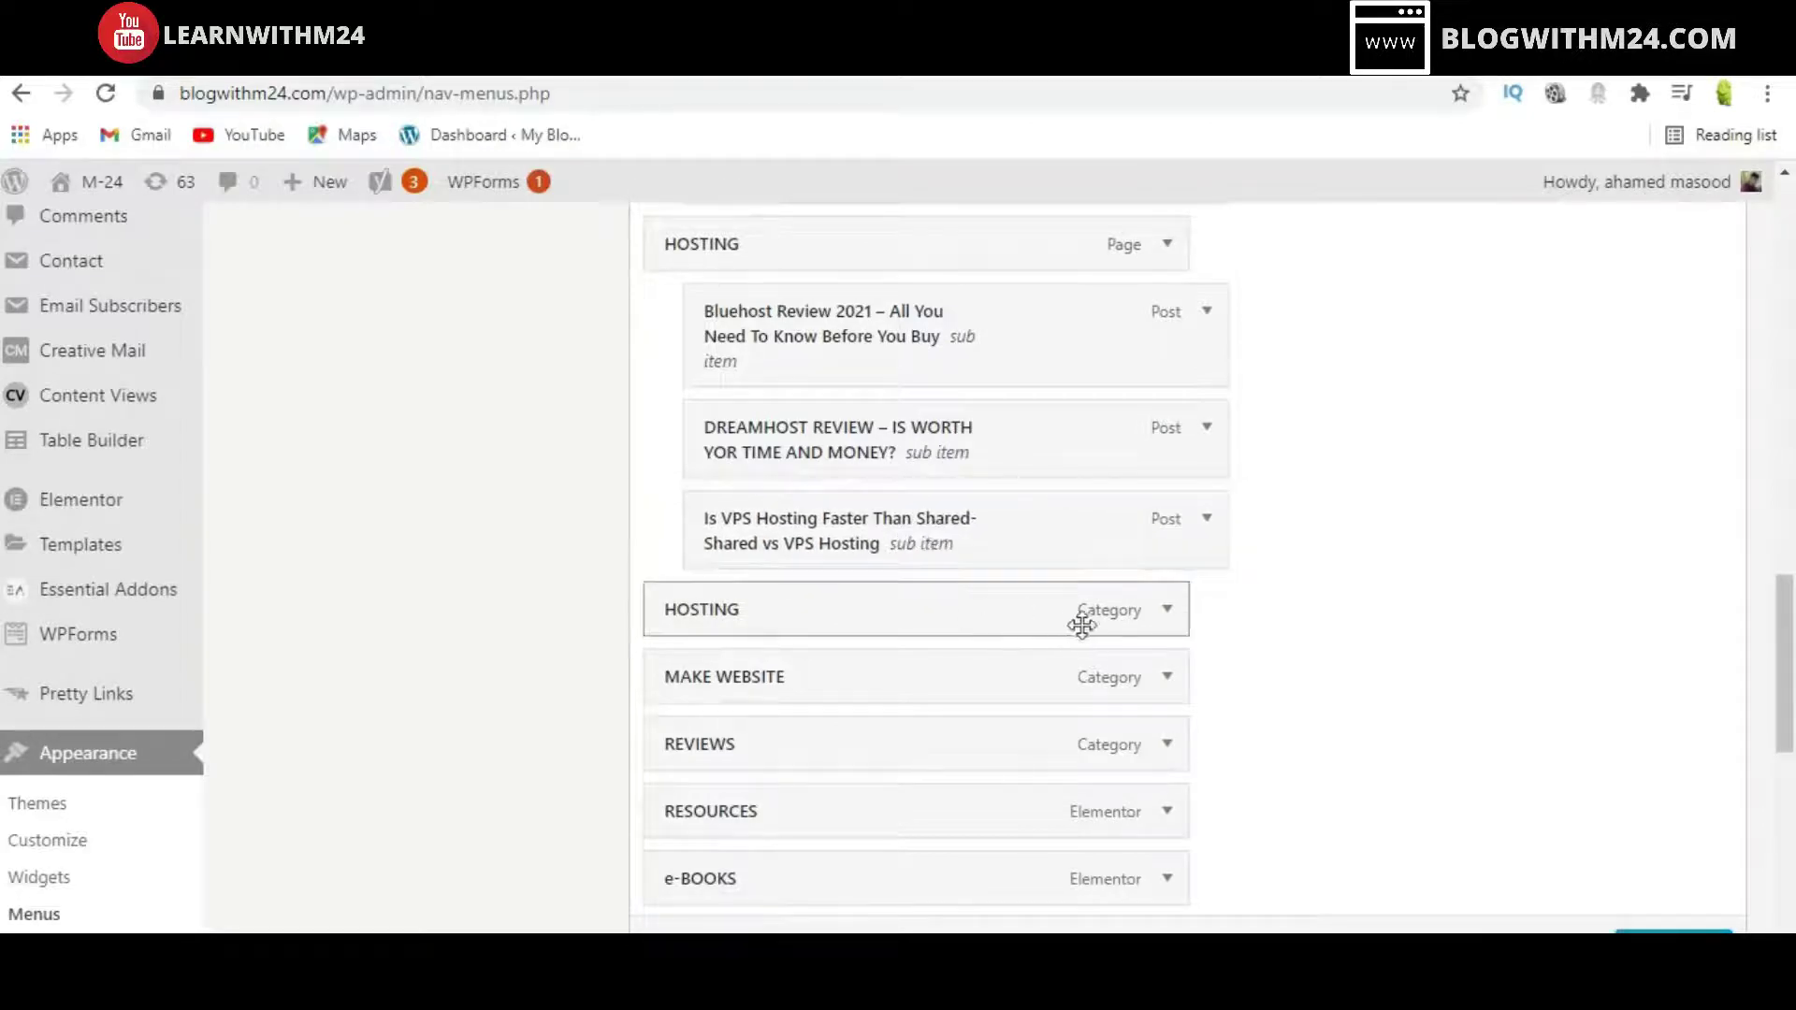
- Remove the old HOSTING (Category) entry and save the PRIMARY HEADER MENU
{"action": "left_click", "coordinate": [1168, 612]}
{"action": "scroll", "coordinate": [1023, 630], "scroll_direction": "down", "scroll_amount": 1}
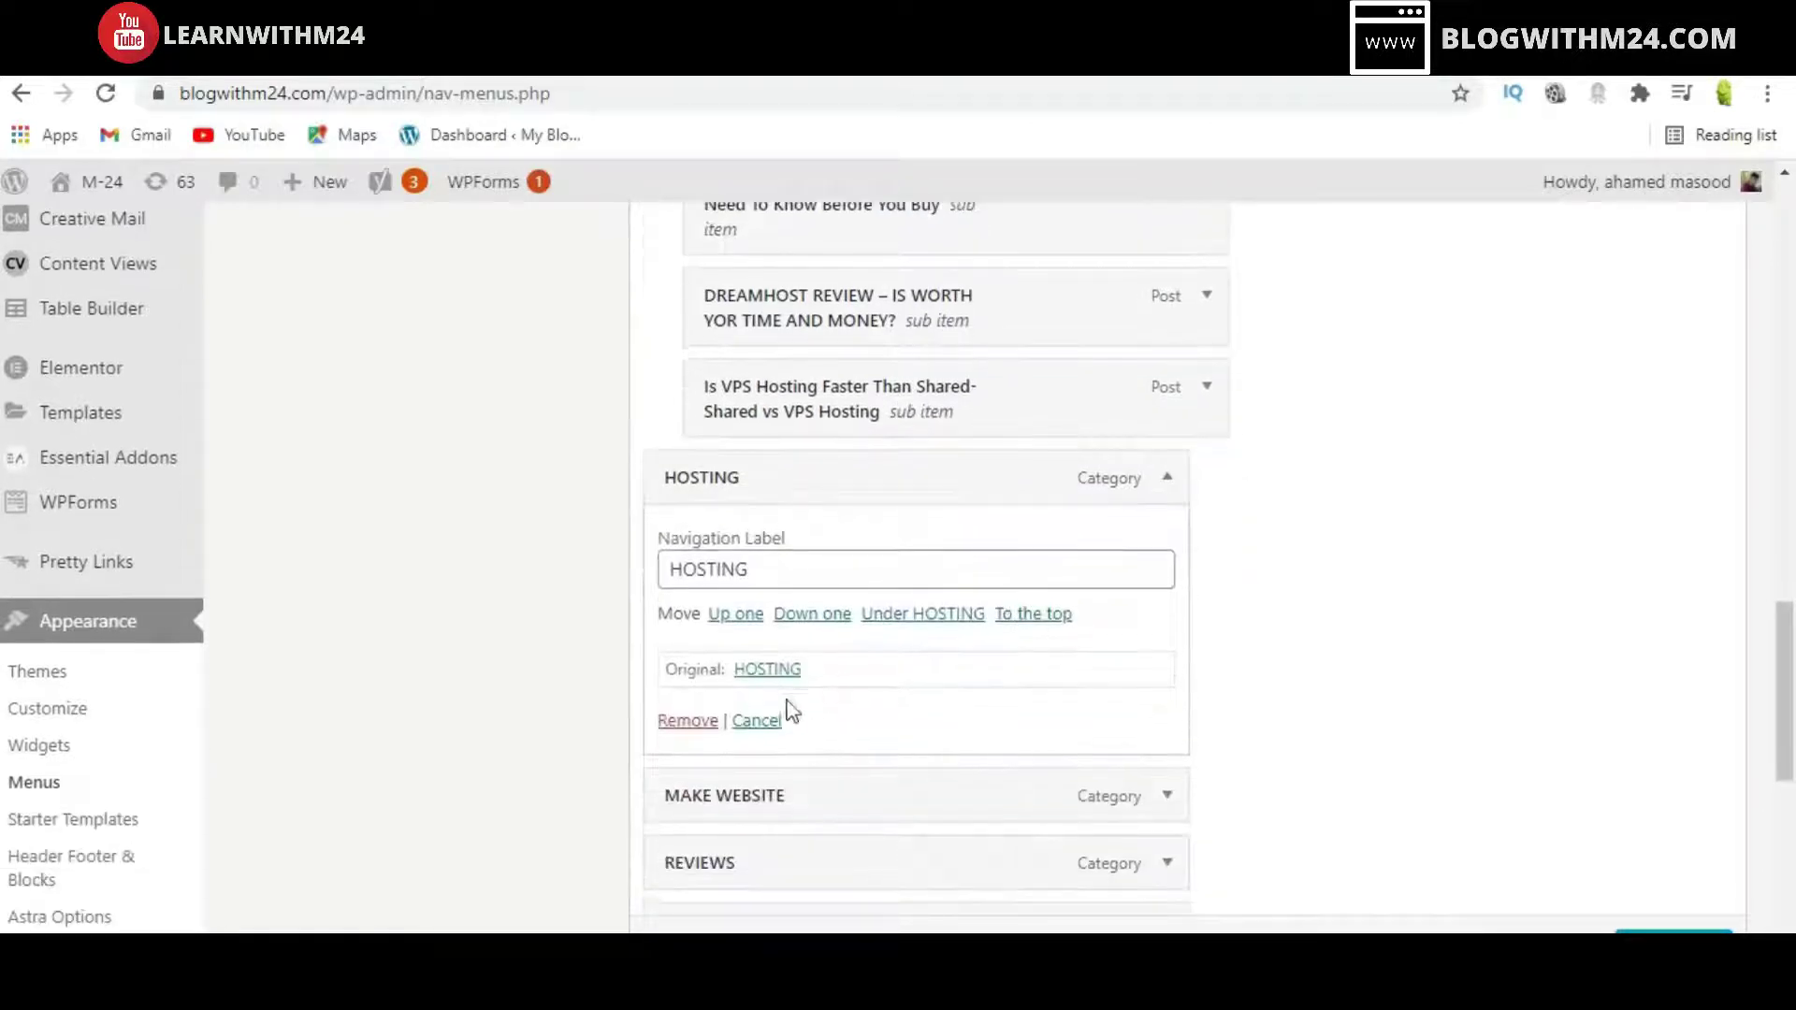
{"action": "left_click", "coordinate": [688, 721]}
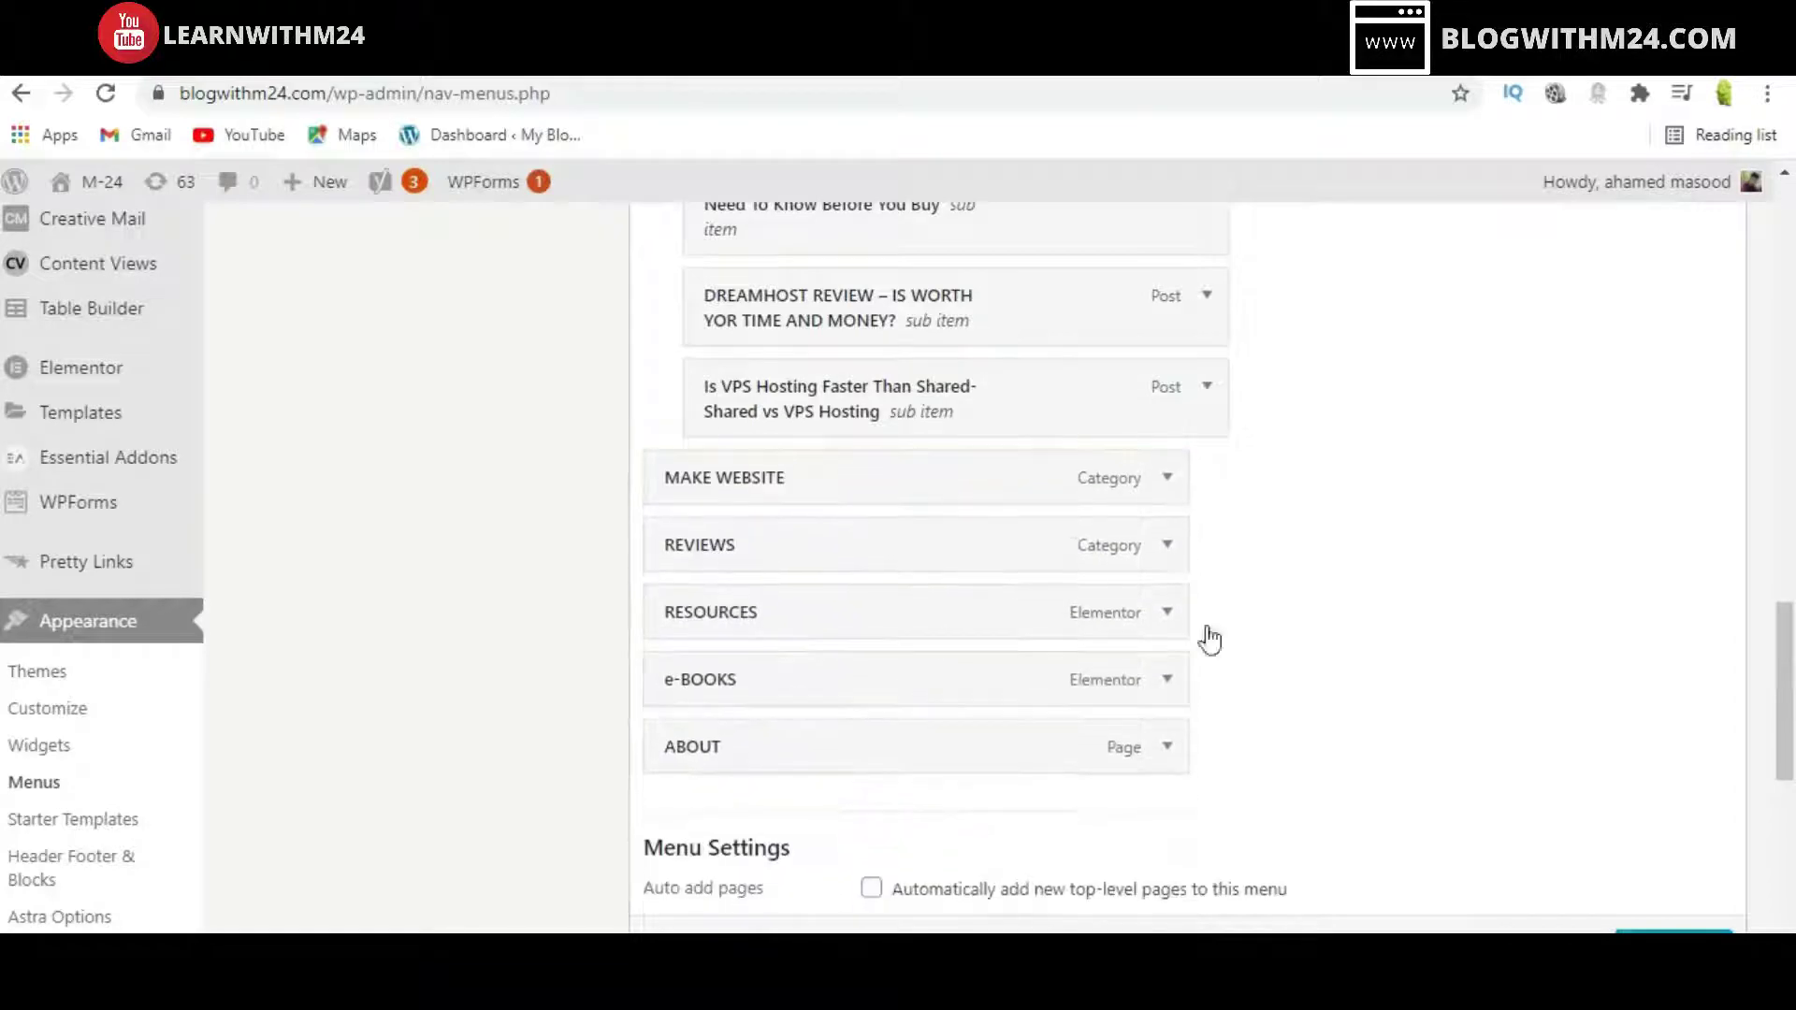
{"action": "scroll", "coordinate": [1251, 599], "scroll_direction": "up", "scroll_amount": 3}
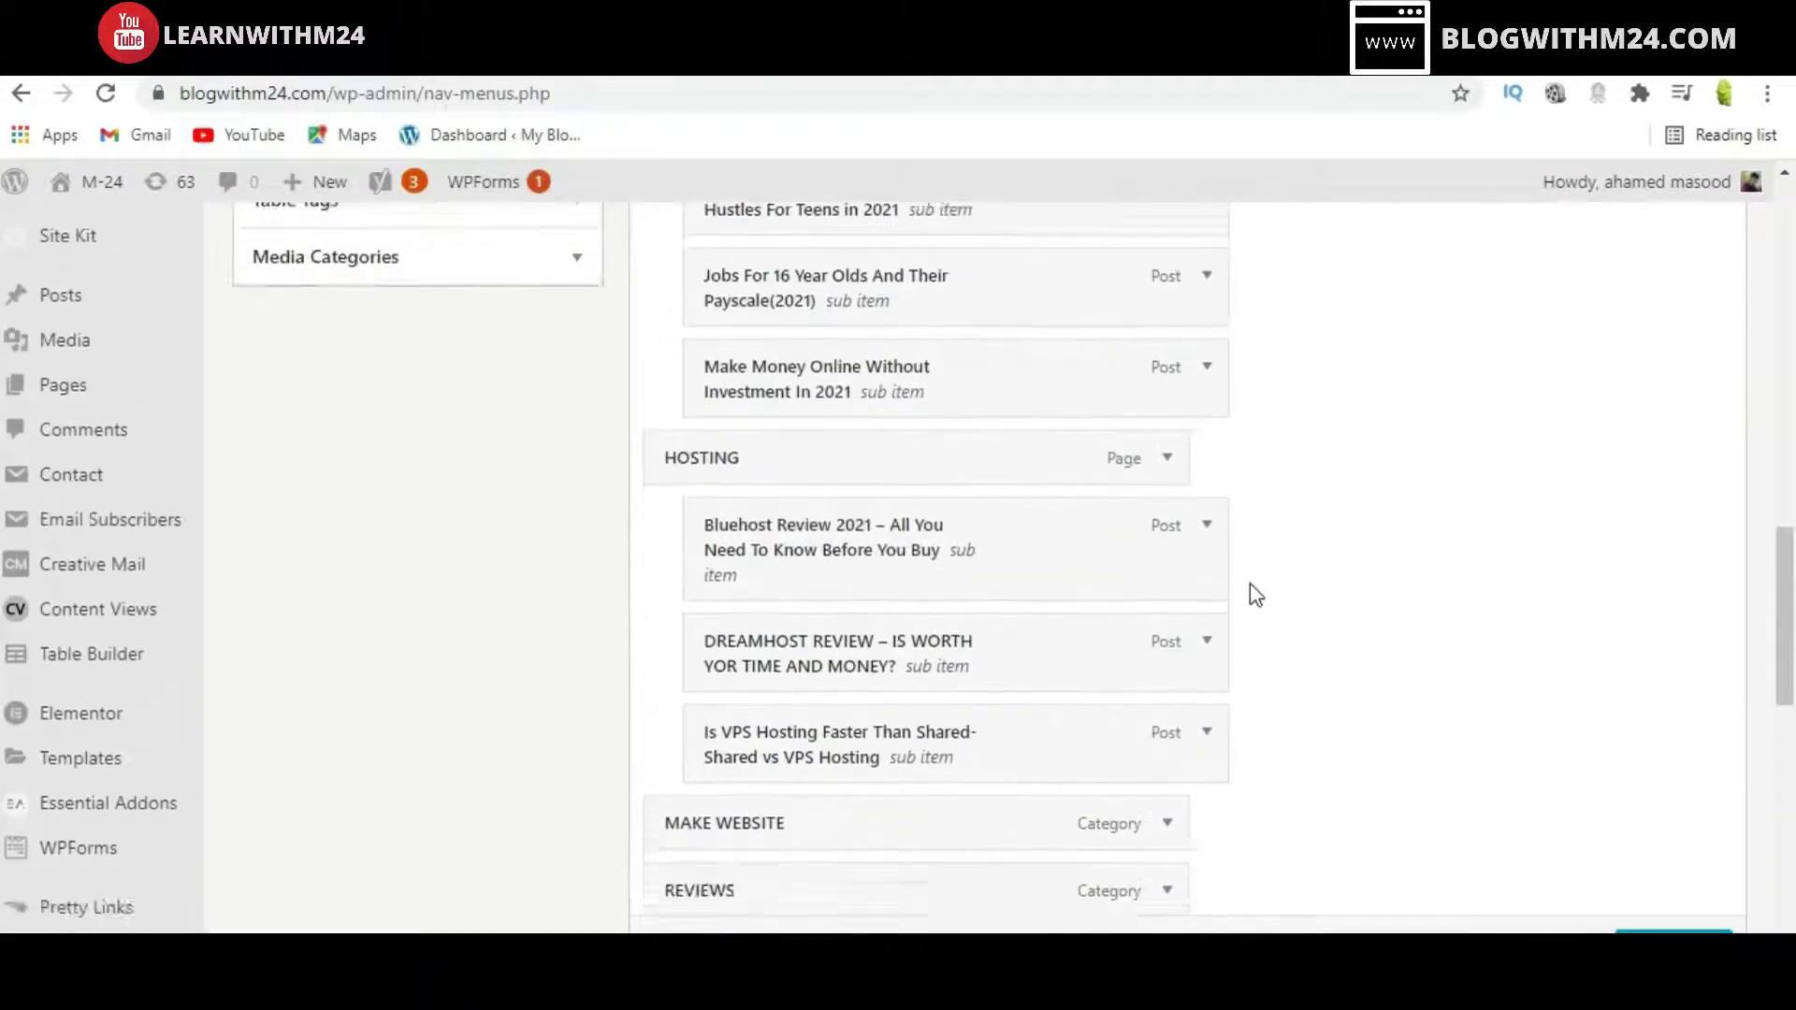
{"action": "scroll", "coordinate": [1456, 682], "scroll_direction": "down", "scroll_amount": 6}
{"action": "left_click", "coordinate": [1656, 644]}
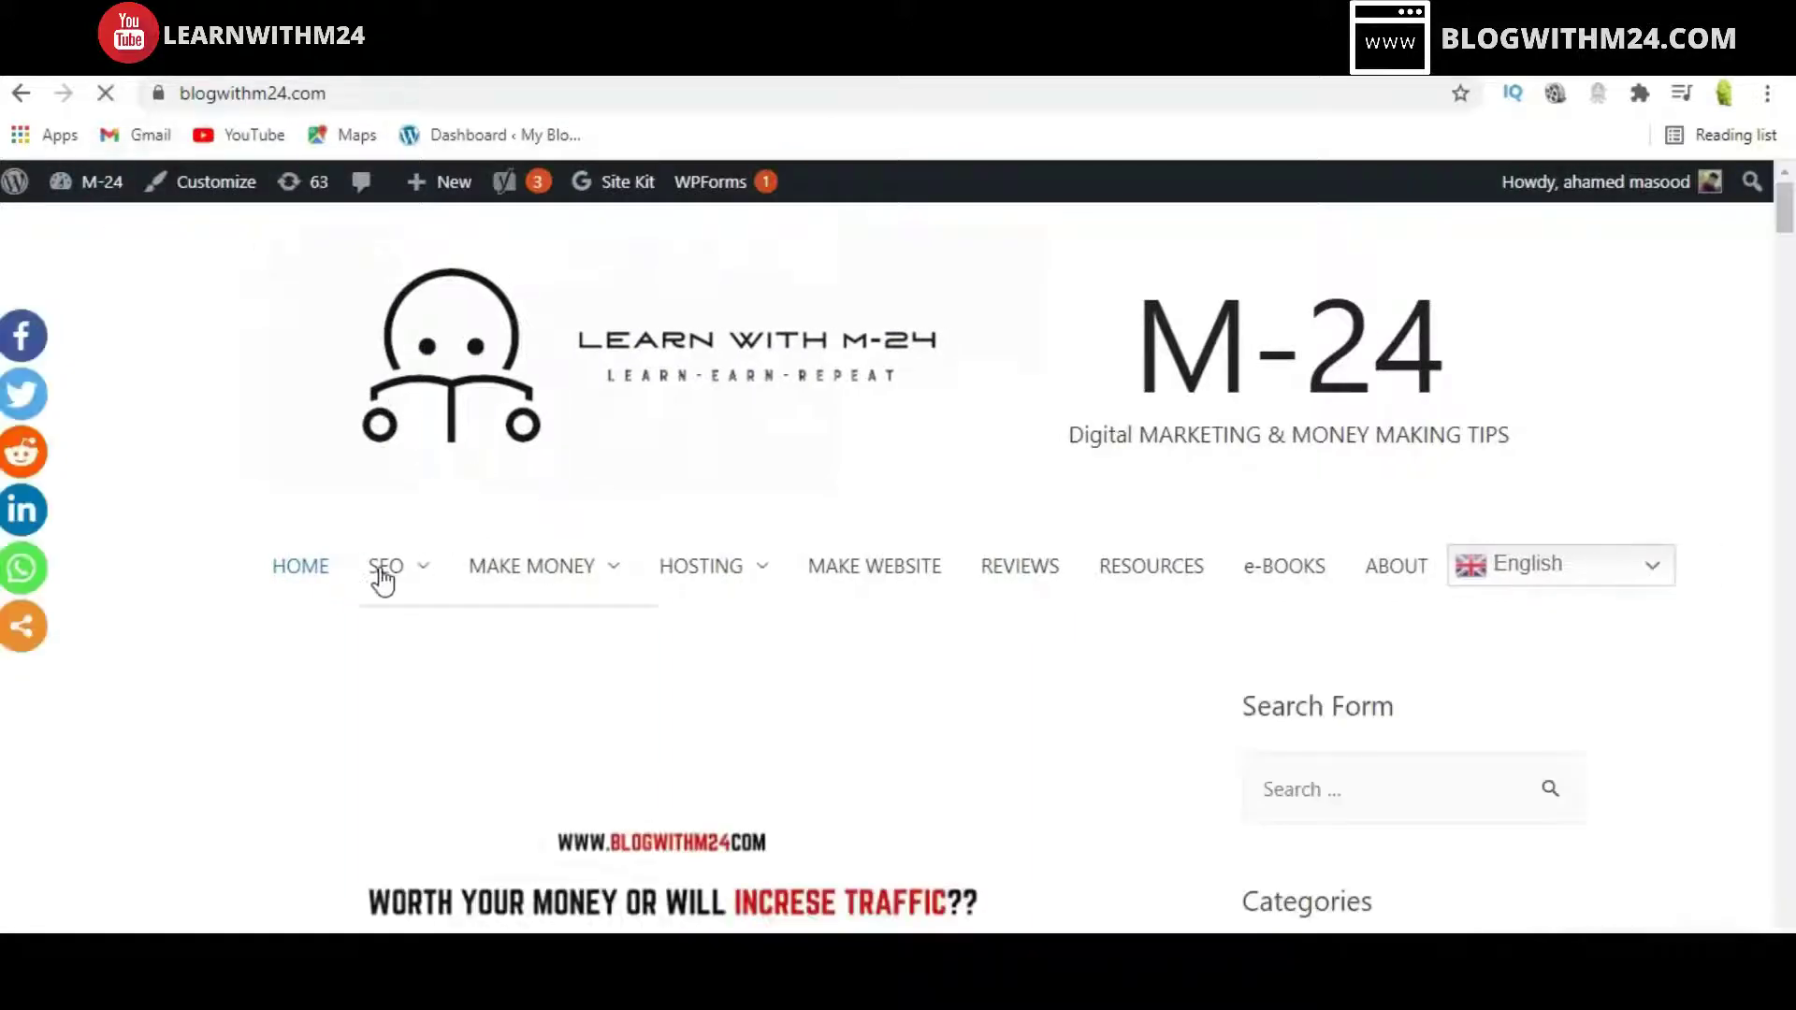
- Open the live SEO page and scroll through its three-per-row post grid
{"action": "scroll", "coordinate": [430, 600], "scroll_direction": "down", "scroll_amount": 4}
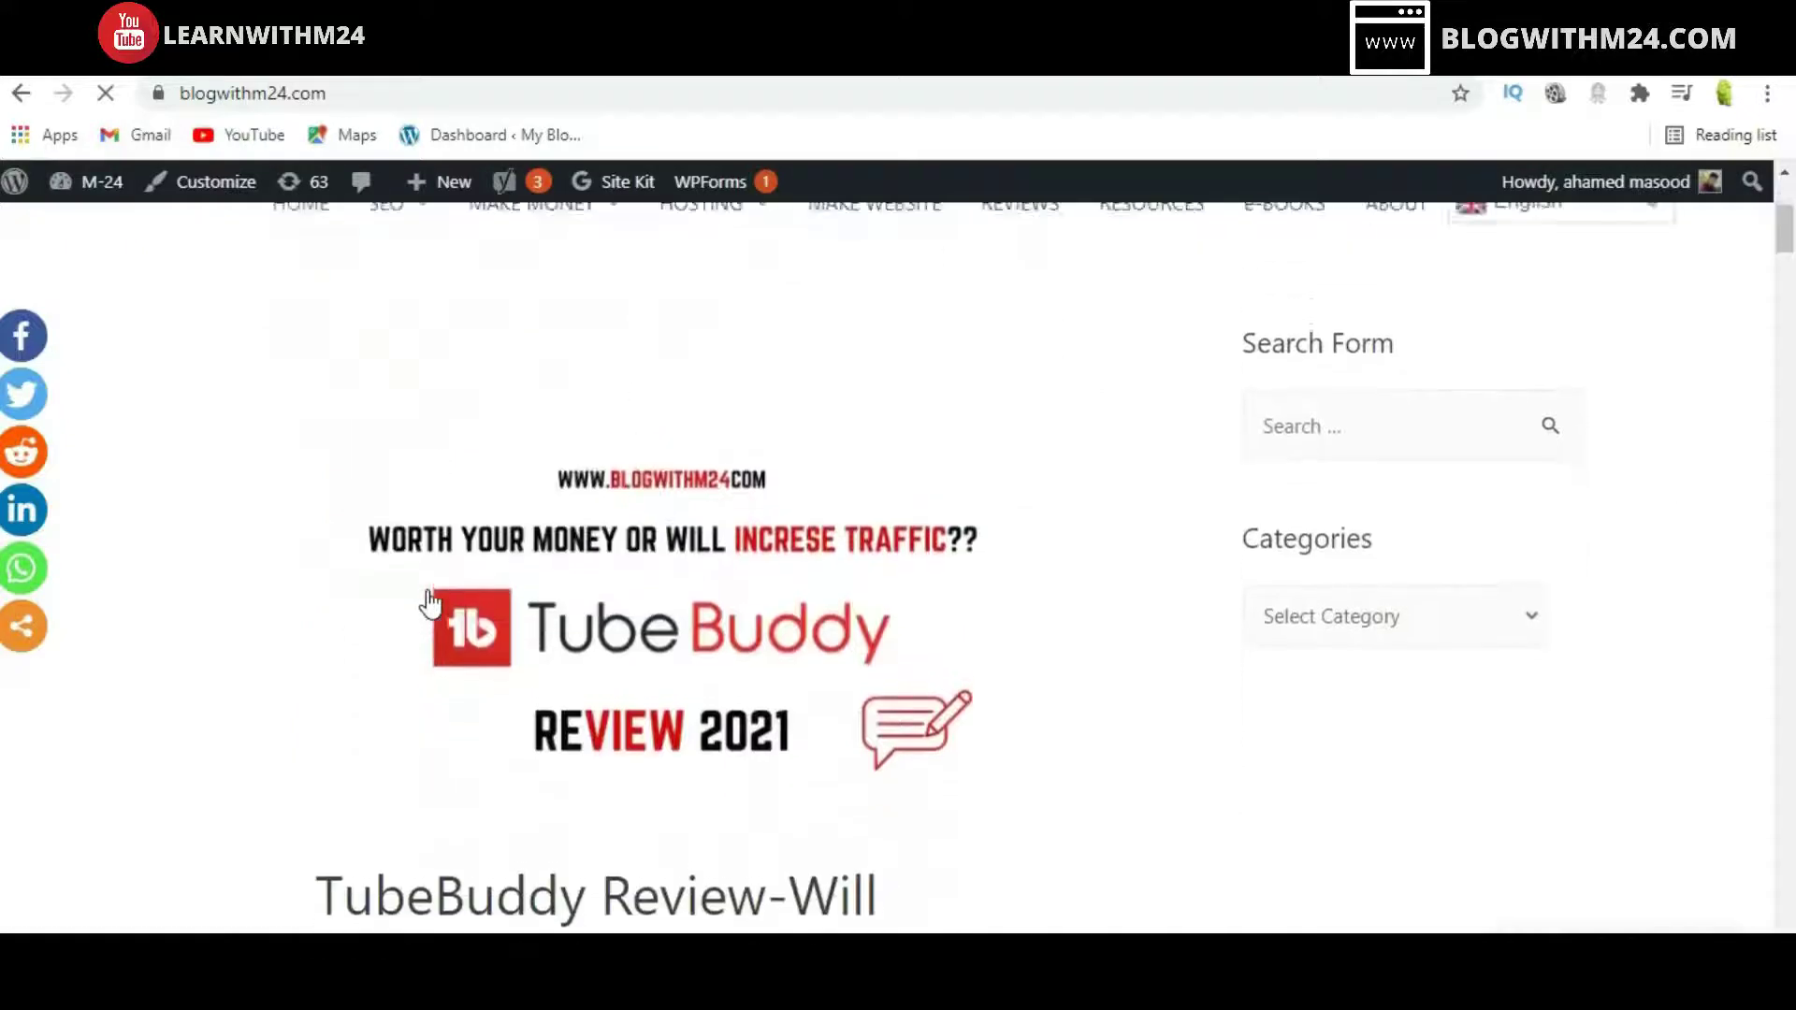
{"action": "scroll", "coordinate": [429, 600], "scroll_direction": "up", "scroll_amount": 2}
{"action": "mouse_move", "coordinate": [391, 432]}
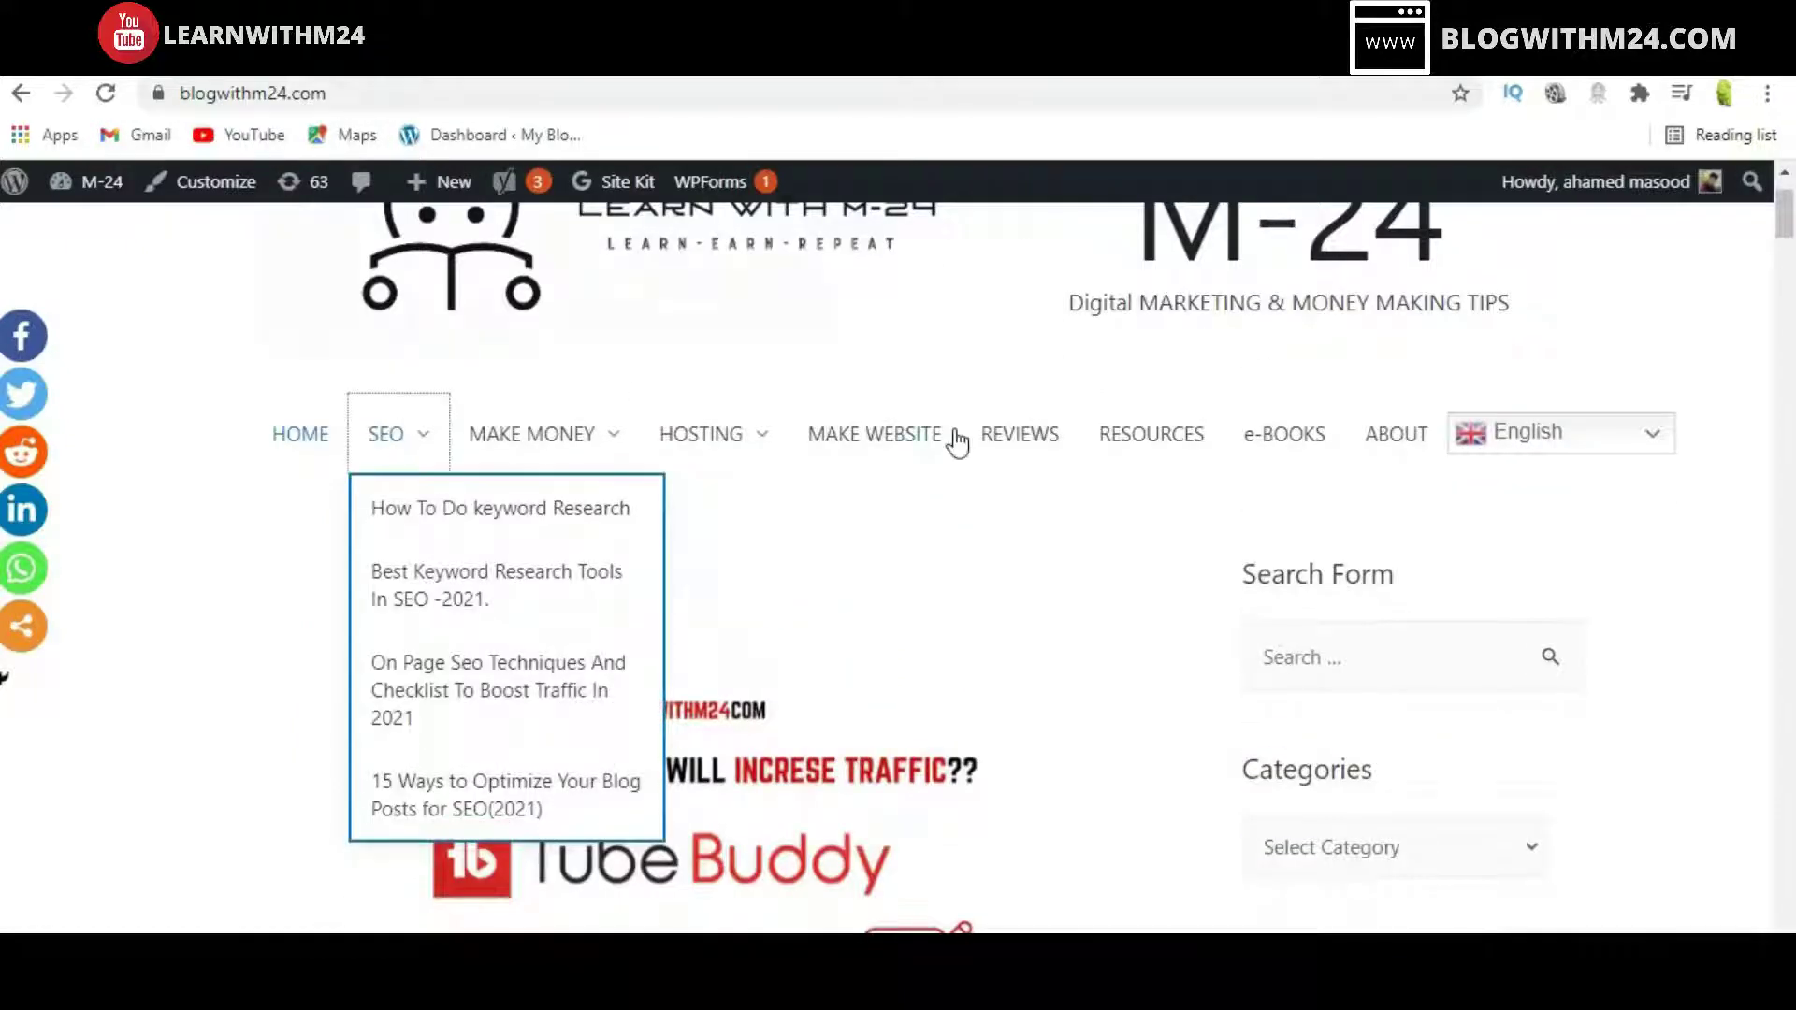
{"action": "scroll", "coordinate": [954, 510], "scroll_direction": "down", "scroll_amount": 7}
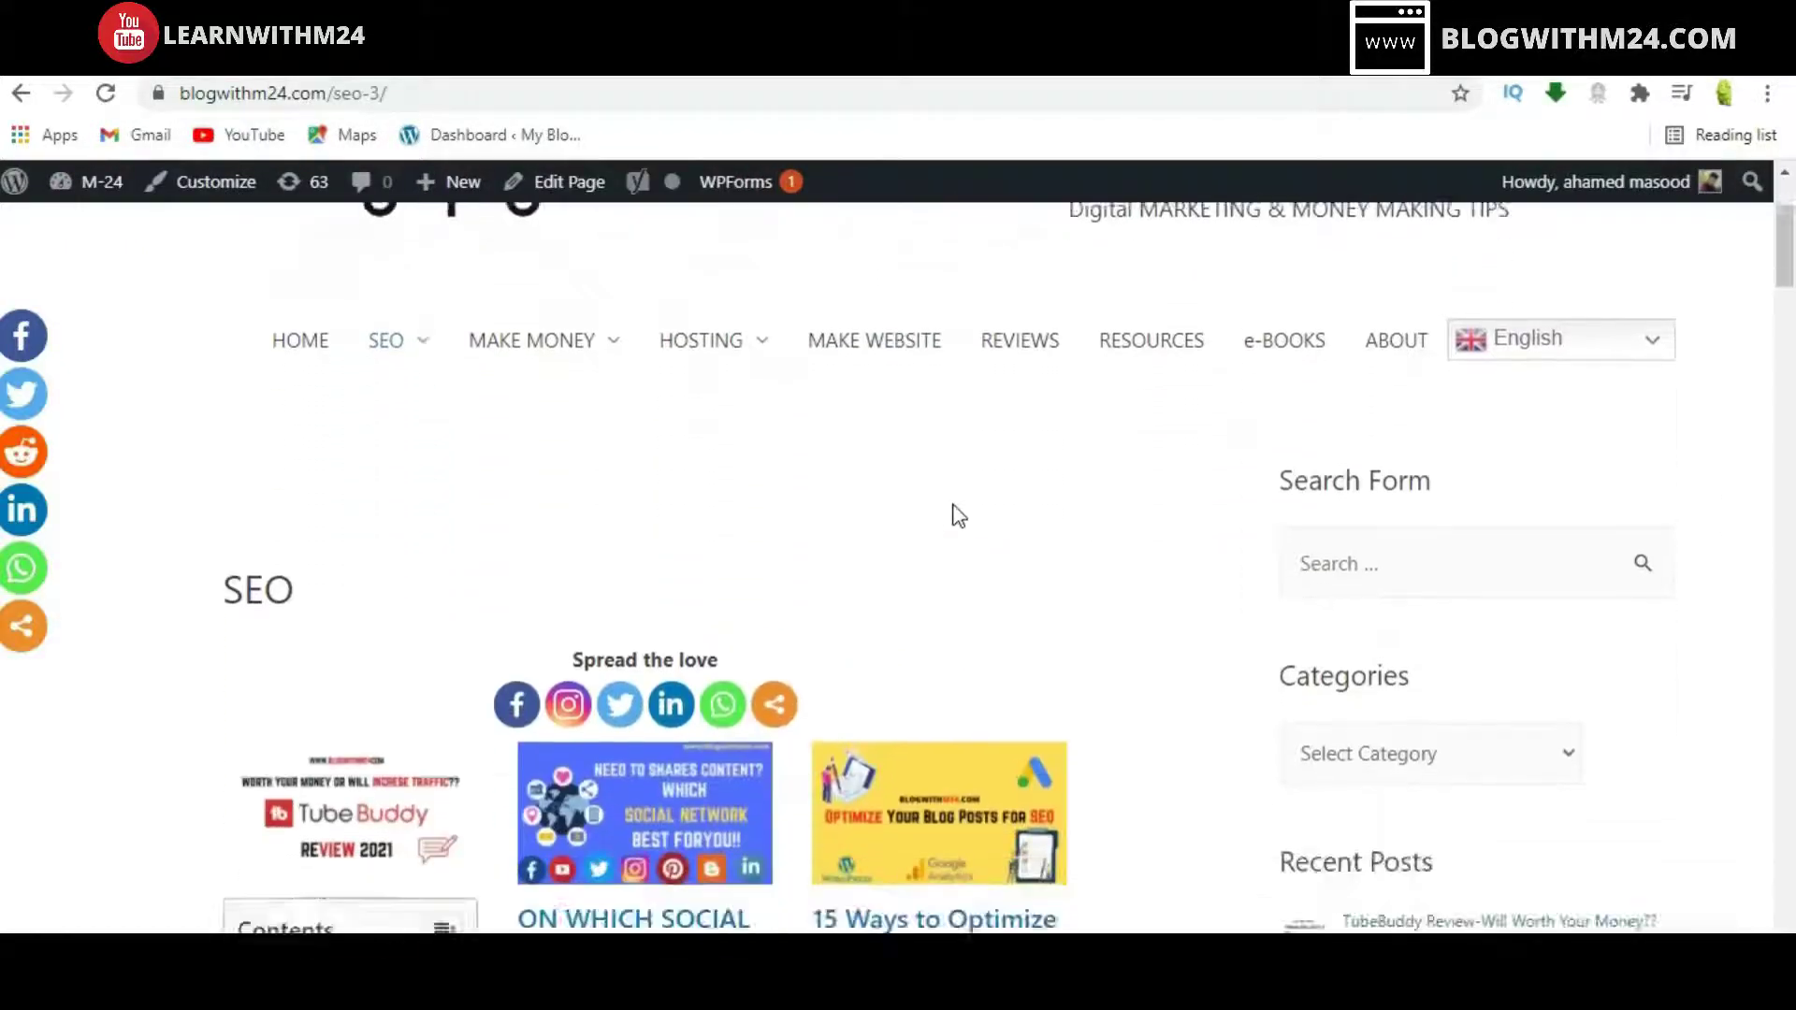
{"action": "scroll", "coordinate": [954, 513], "scroll_direction": "down", "scroll_amount": 10}
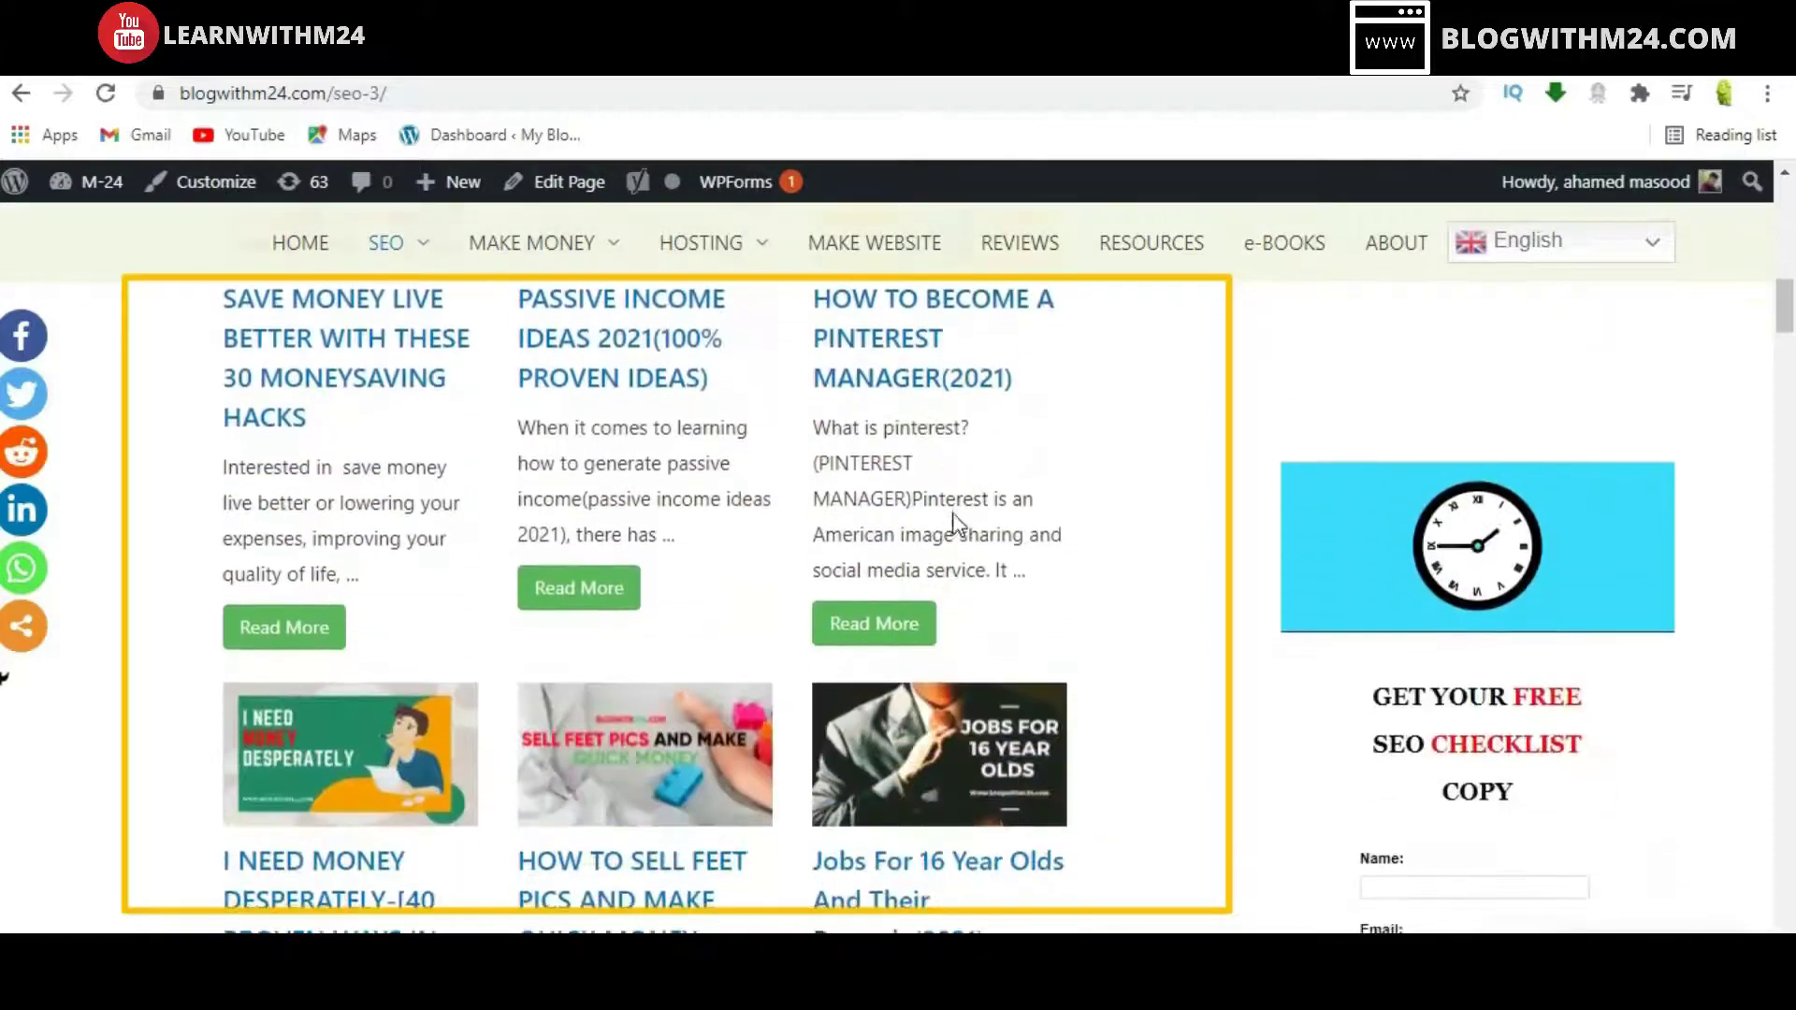
{"action": "scroll", "coordinate": [952, 513], "scroll_direction": "down", "scroll_amount": 6}
{"action": "scroll", "coordinate": [953, 515], "scroll_direction": "up", "scroll_amount": 11}
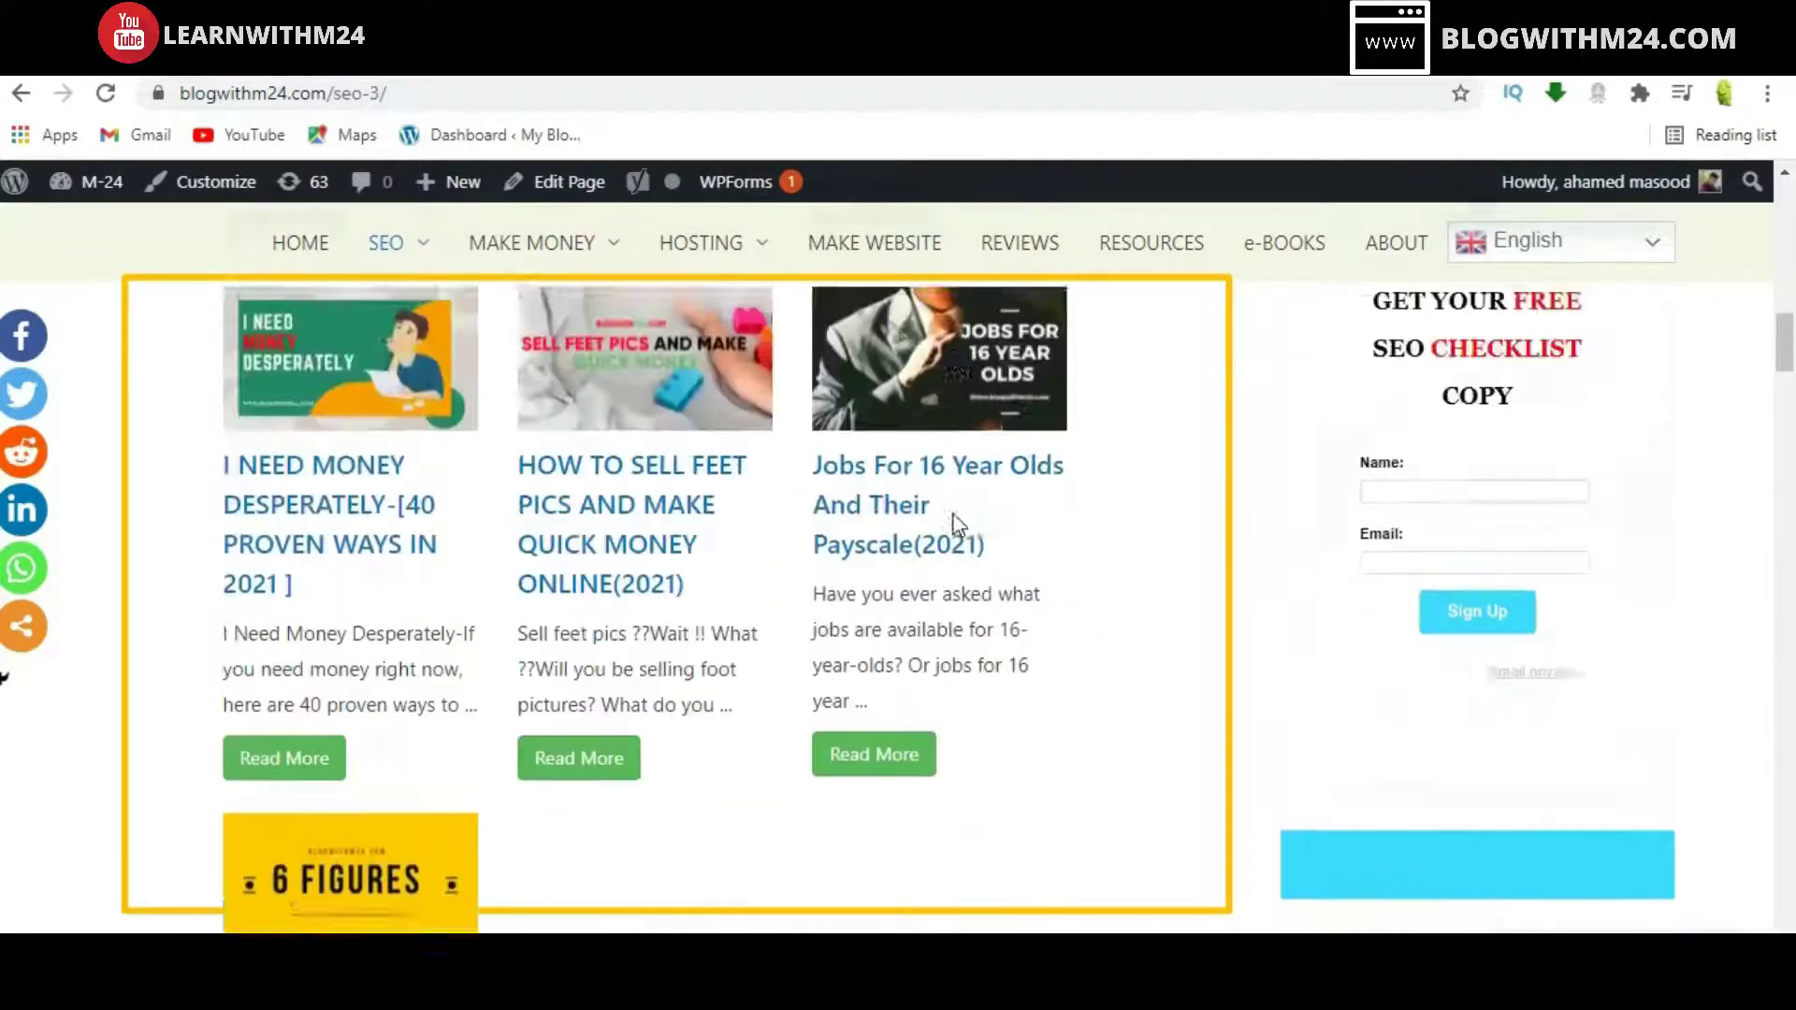
{"action": "scroll", "coordinate": [955, 524], "scroll_direction": "up", "scroll_amount": 12}
{"action": "scroll", "coordinate": [955, 522], "scroll_direction": "down", "scroll_amount": 1}
{"action": "mouse_move", "coordinate": [568, 443]}
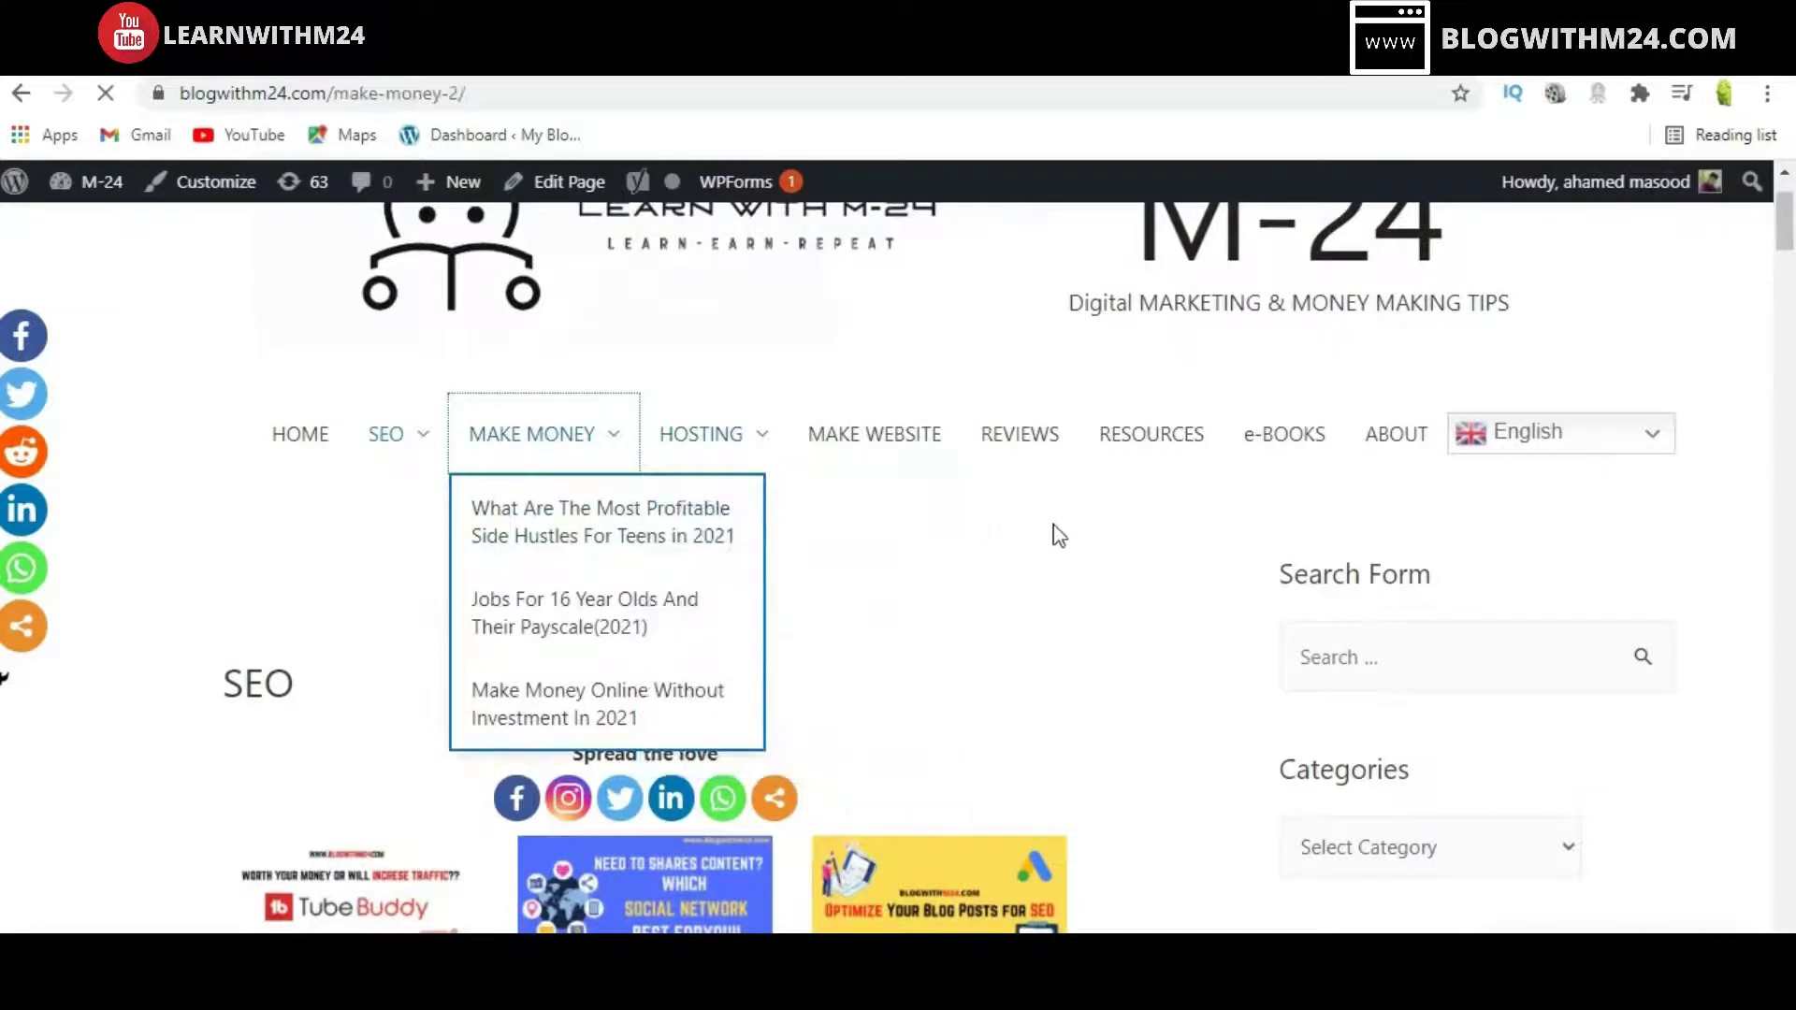
- Scroll through the post grid on the live MAKE MONEY page
{"action": "scroll", "coordinate": [917, 580], "scroll_direction": "down", "scroll_amount": 4}
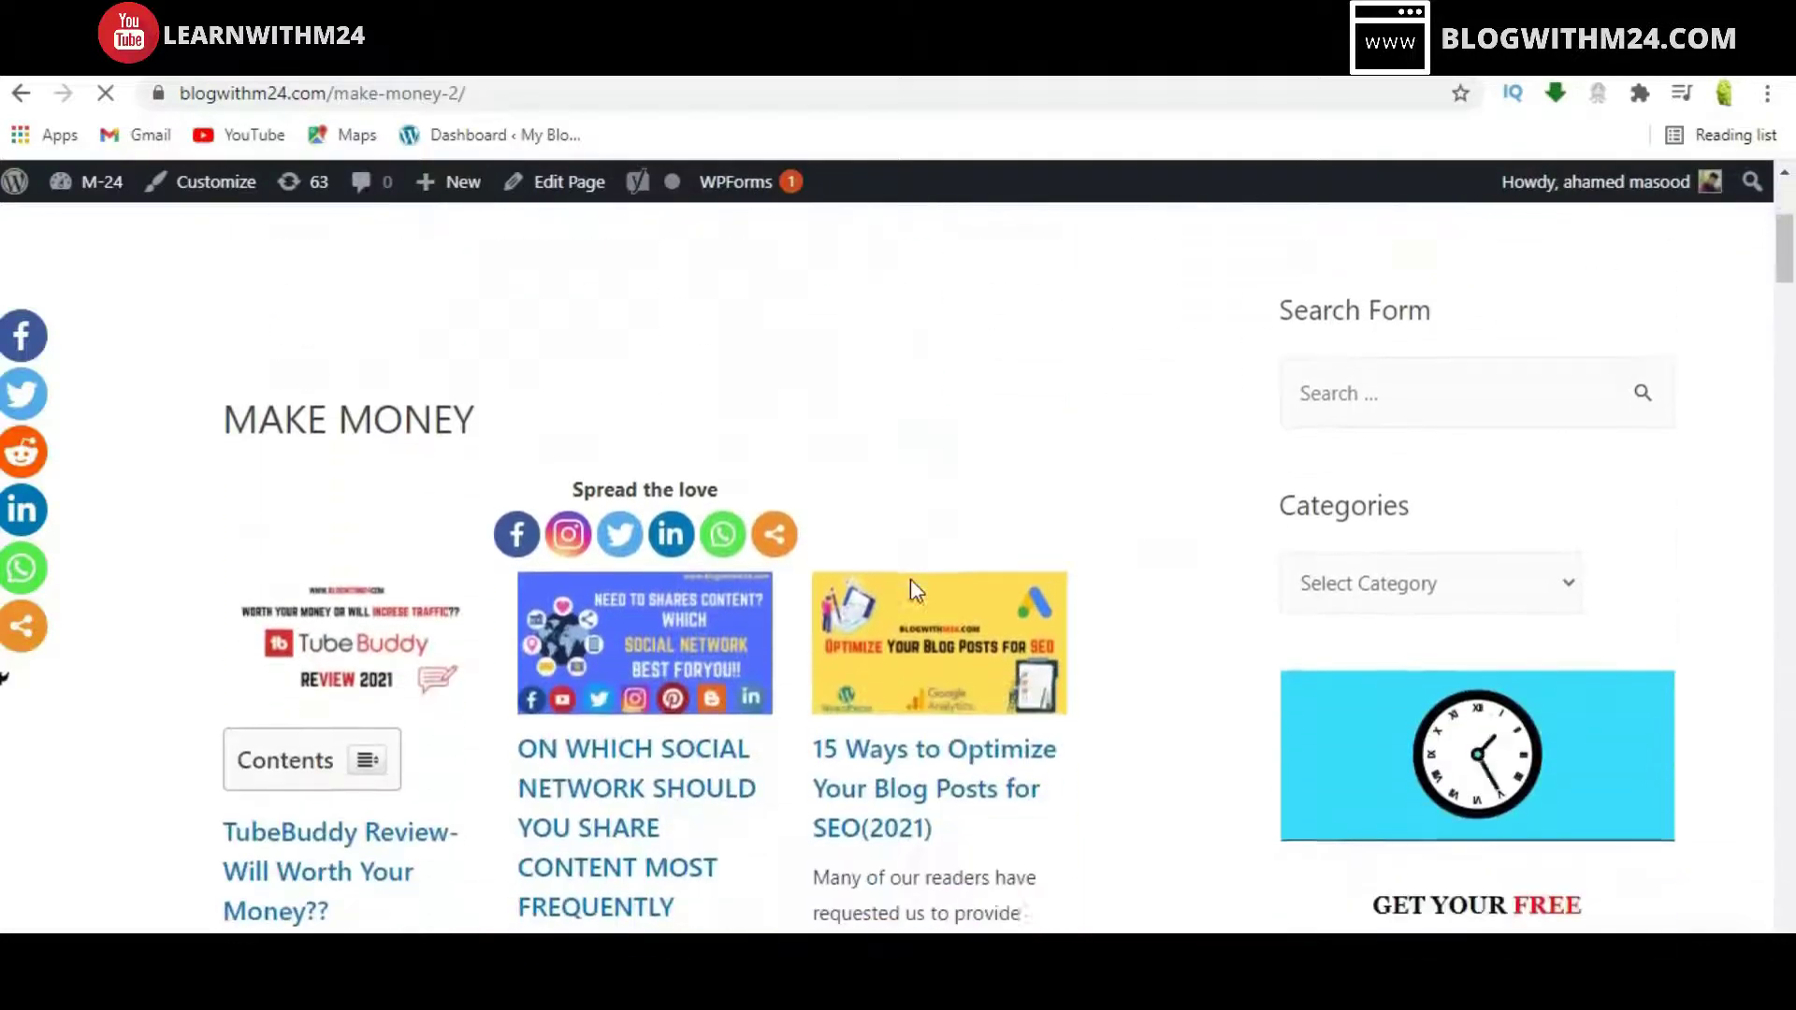
{"action": "scroll", "coordinate": [935, 585], "scroll_direction": "down", "scroll_amount": 3}
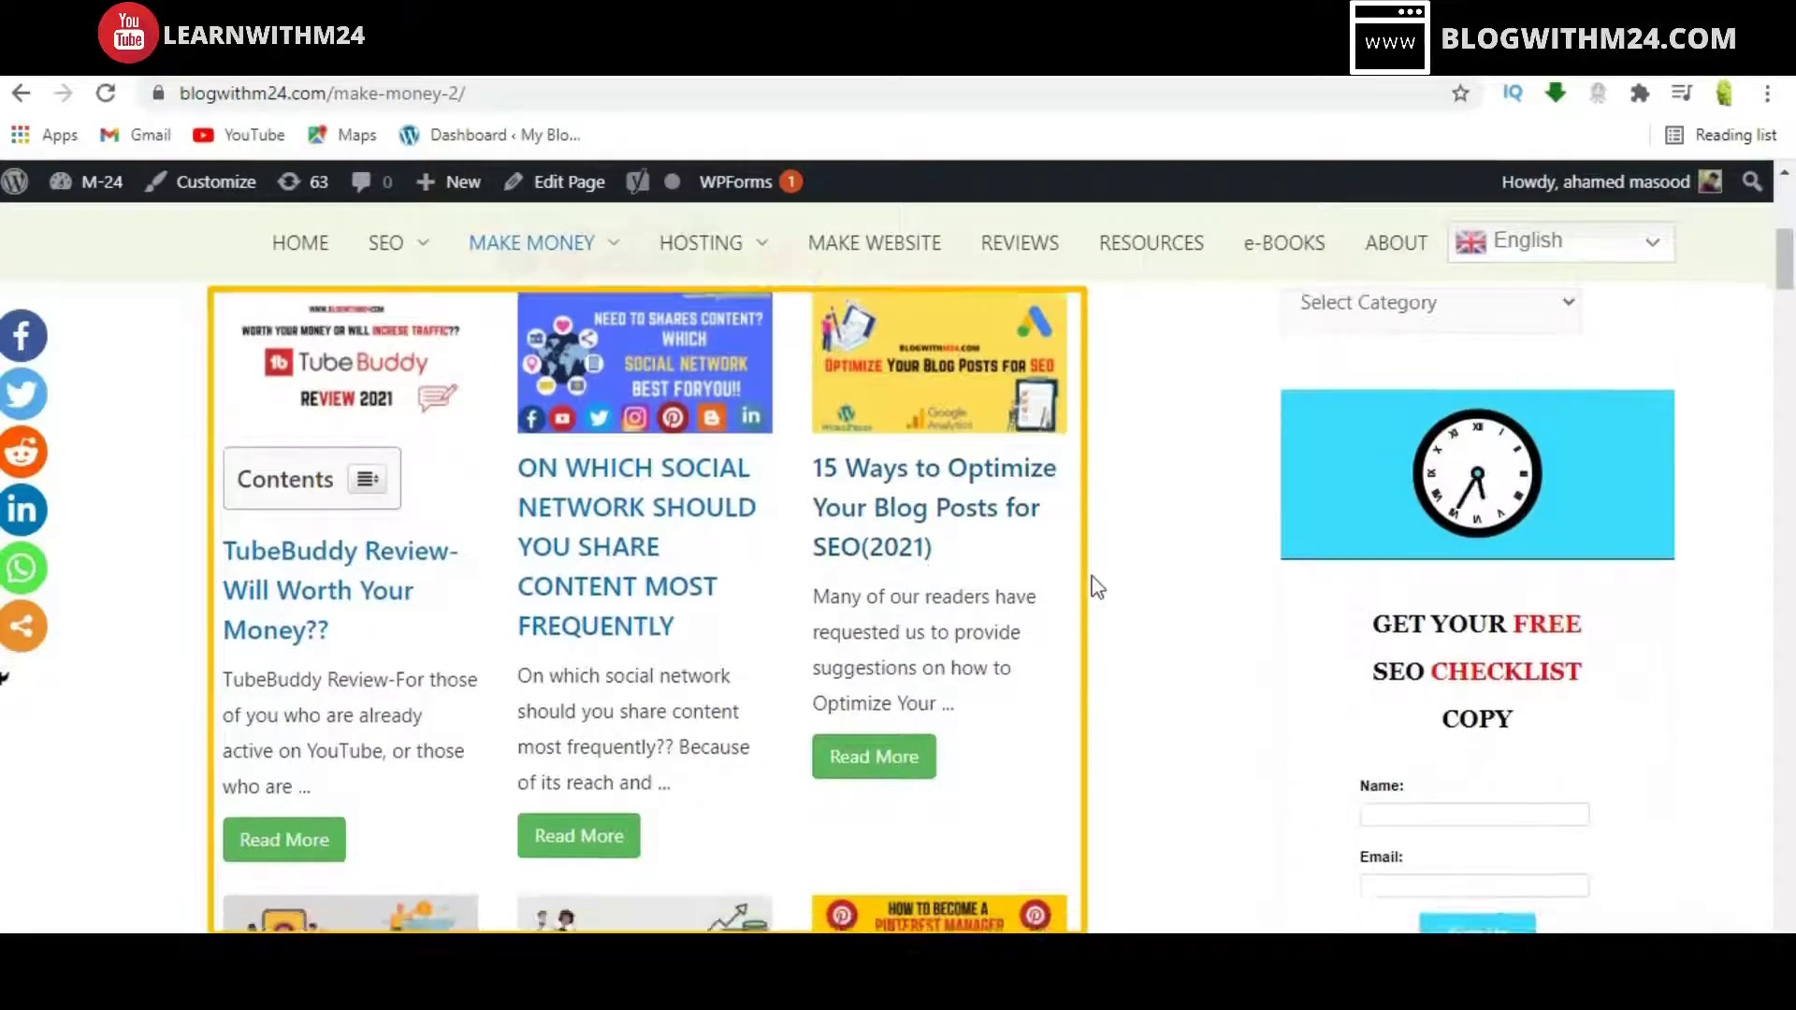
{"action": "scroll", "coordinate": [1095, 587], "scroll_direction": "down", "scroll_amount": 8}
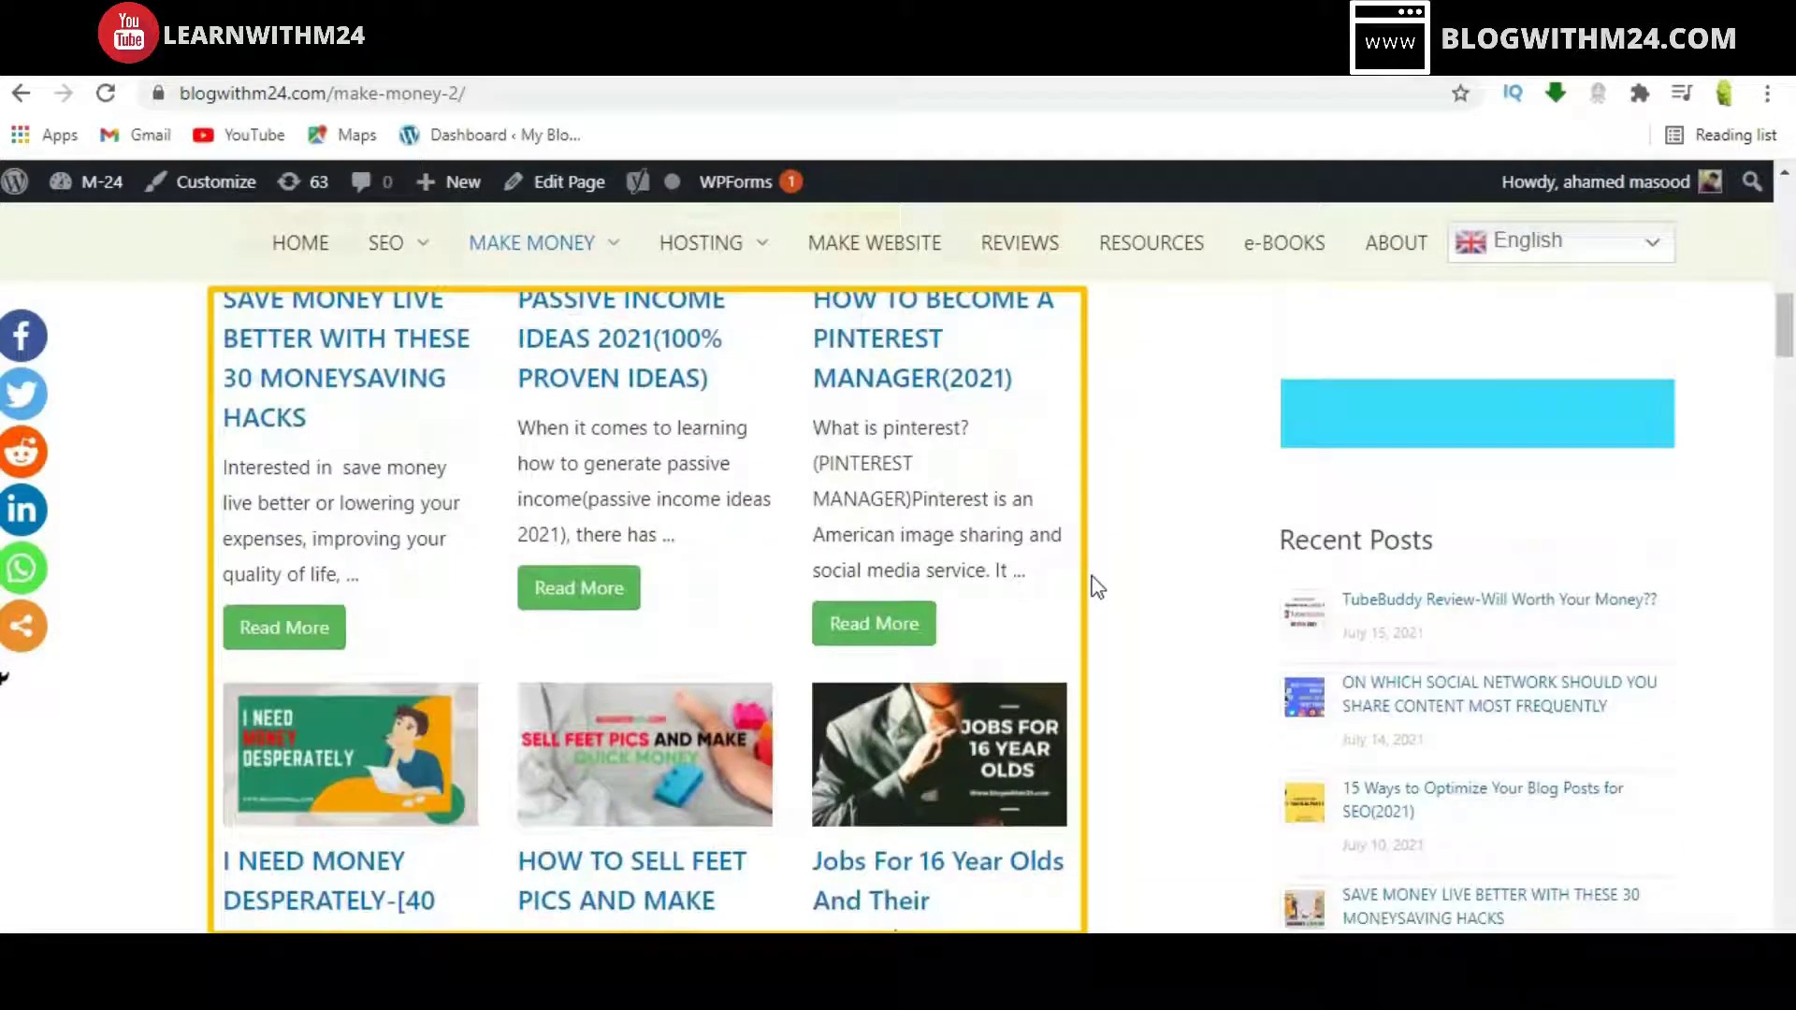
{"action": "scroll", "coordinate": [1096, 587], "scroll_direction": "down", "scroll_amount": 7}
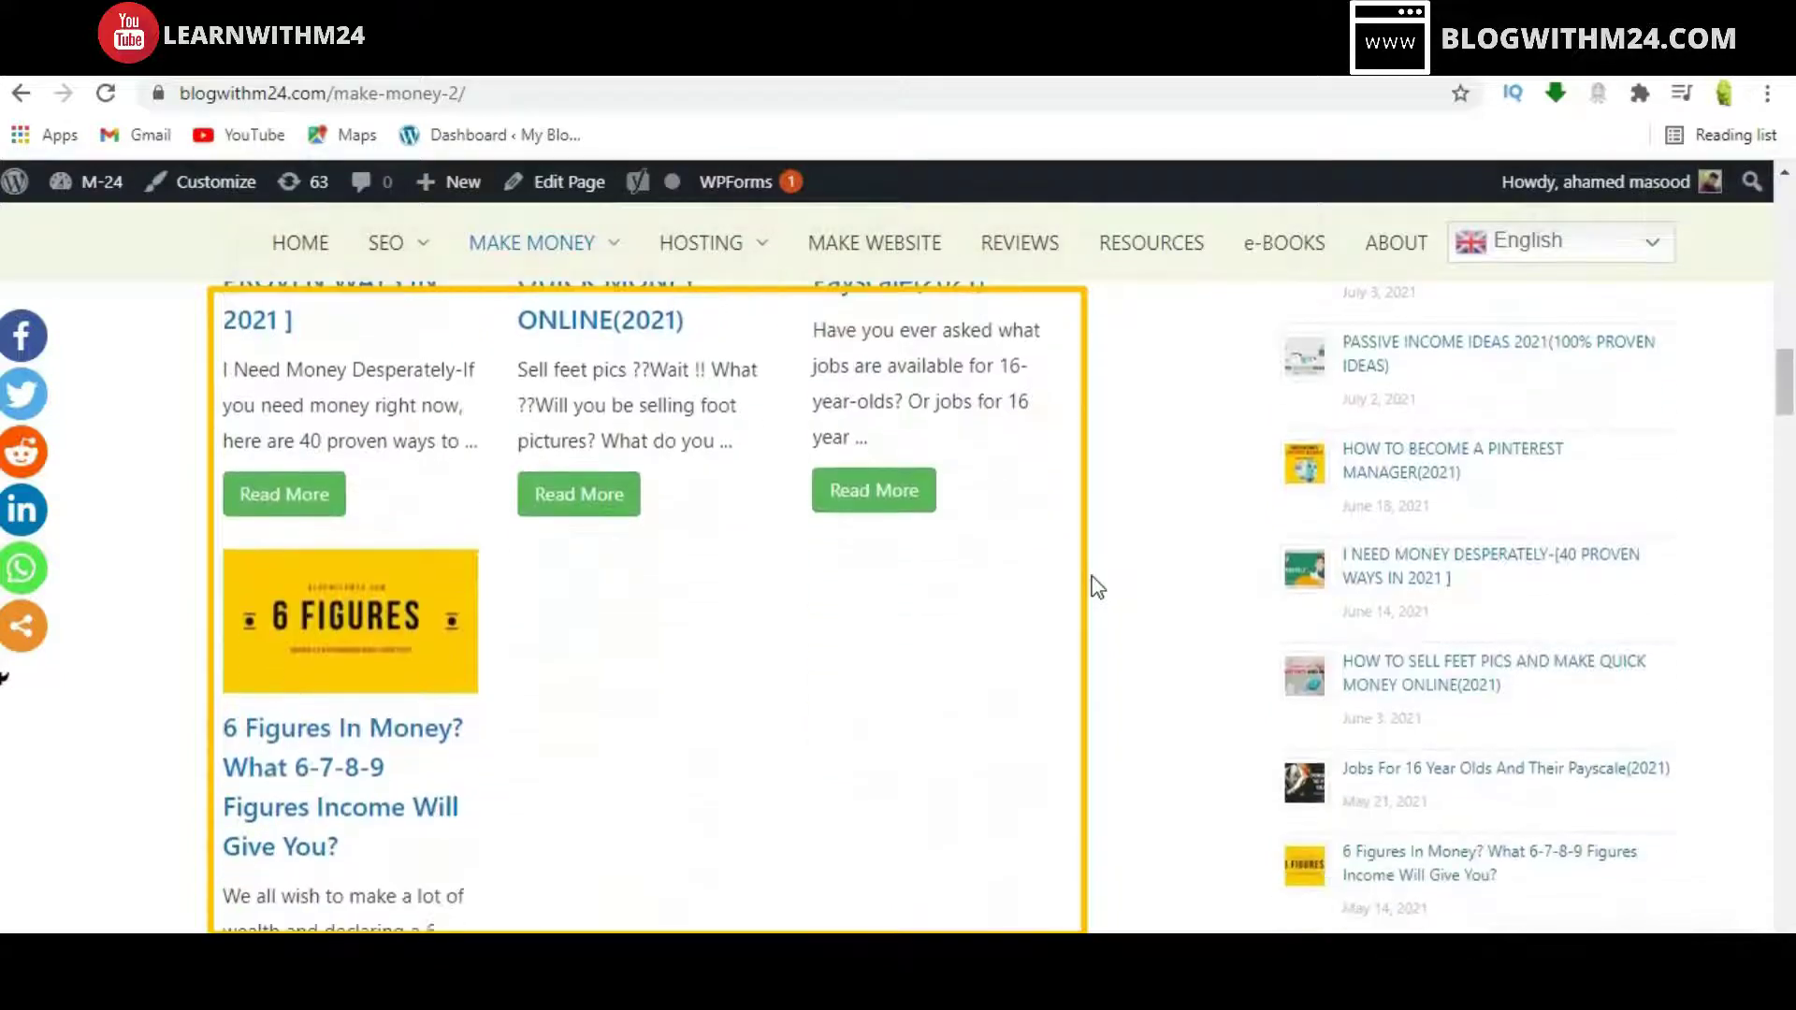
{"action": "scroll", "coordinate": [1093, 587], "scroll_direction": "up", "scroll_amount": 18}
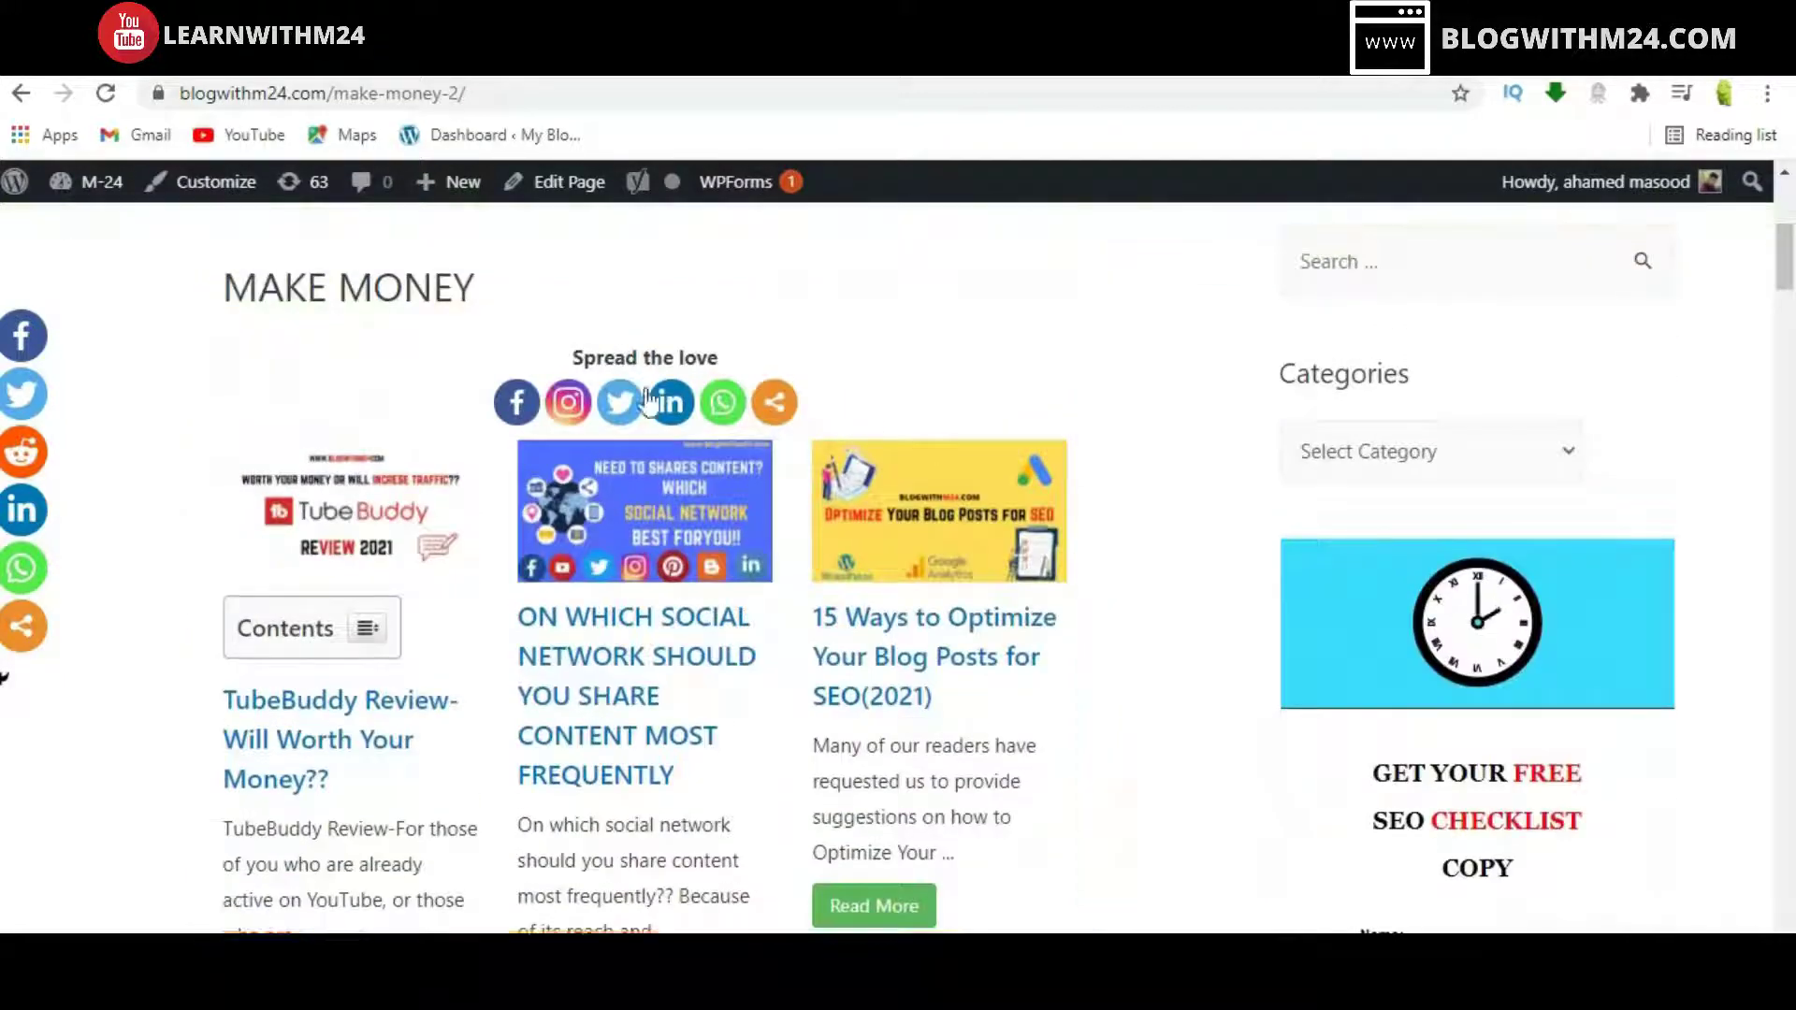
{"action": "scroll", "coordinate": [646, 393], "scroll_direction": "up", "scroll_amount": 4}
- Open the HOSTING page from the header menu and scroll through its three-per-row grid
{"action": "mouse_move", "coordinate": [688, 435]}
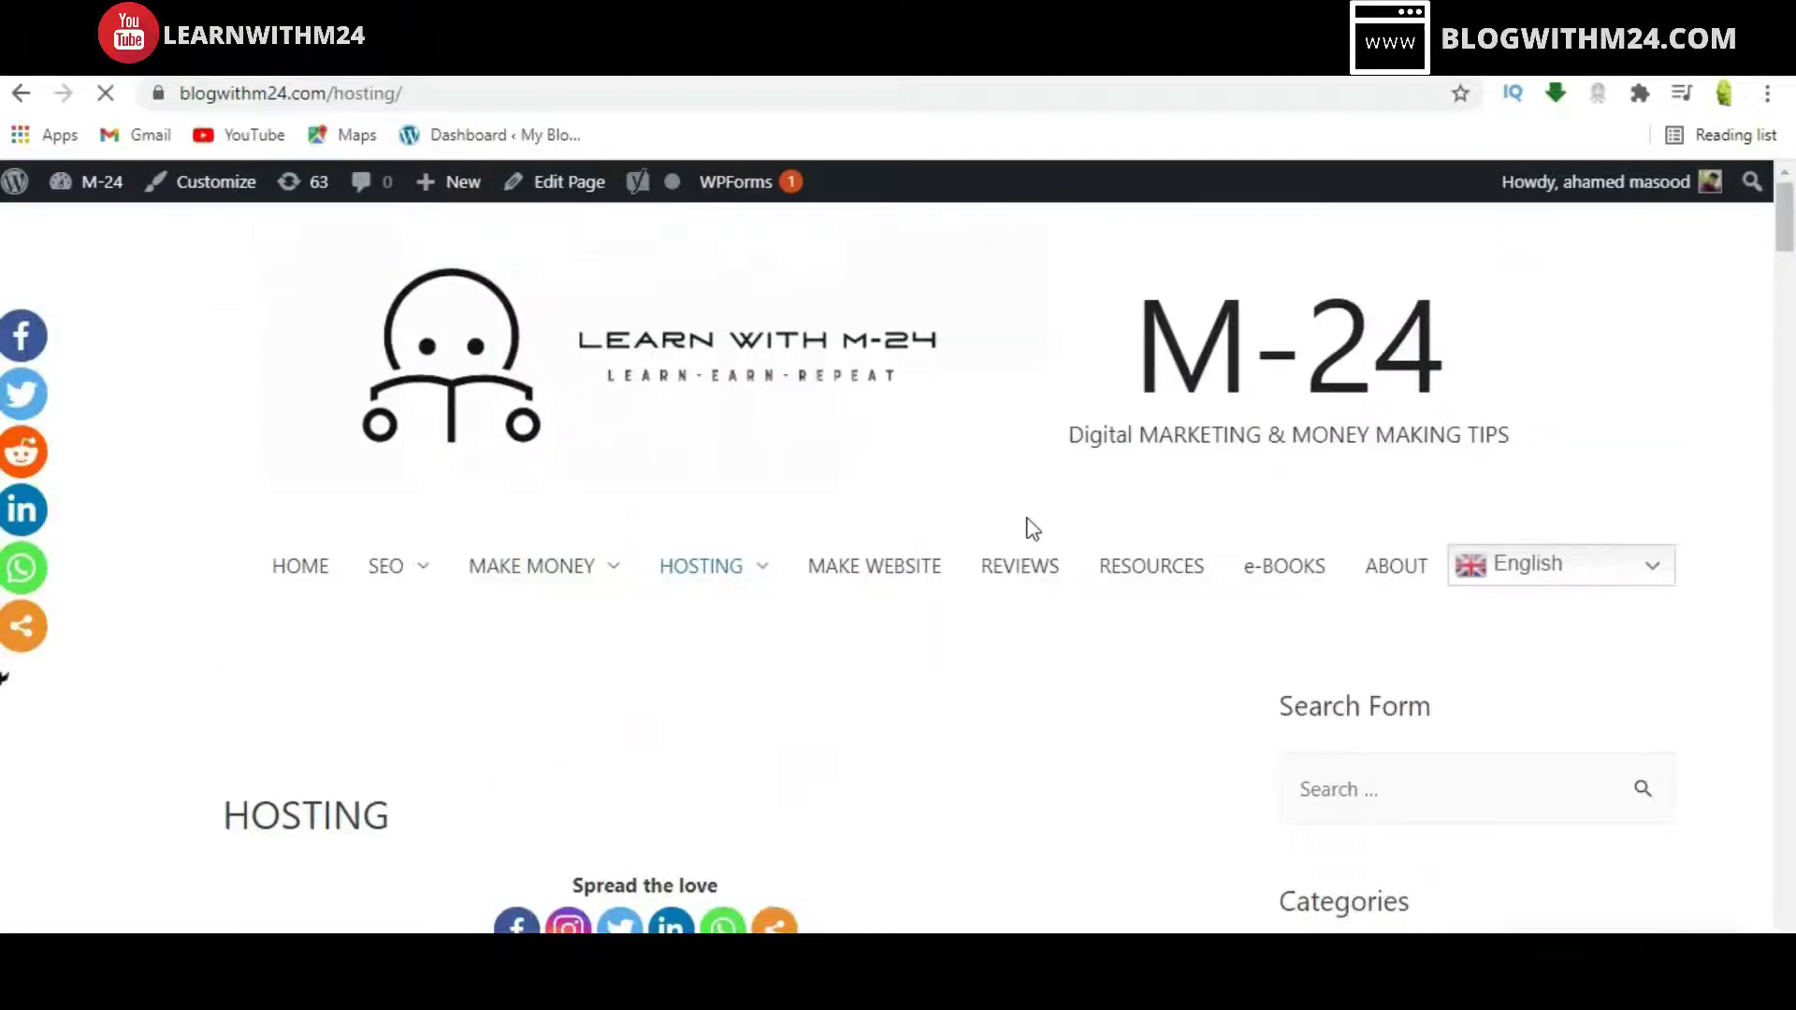
{"action": "scroll", "coordinate": [1033, 530], "scroll_direction": "down", "scroll_amount": 7}
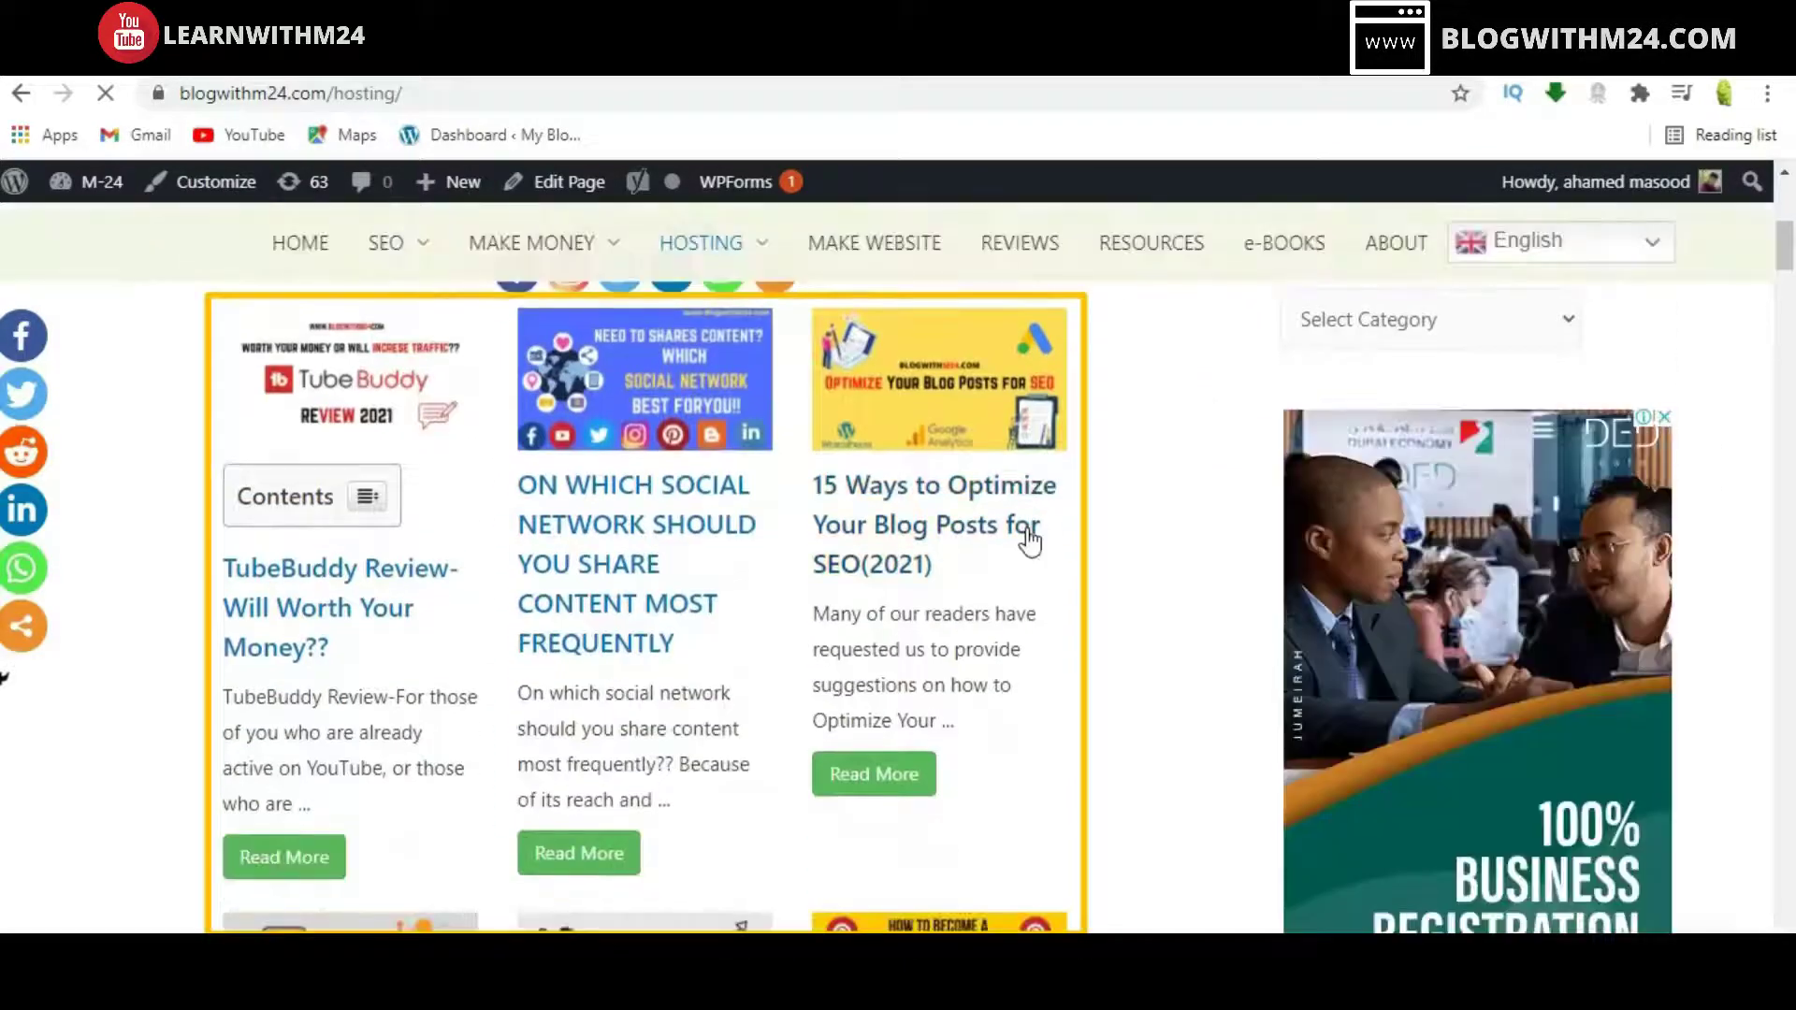
{"action": "scroll", "coordinate": [1034, 552], "scroll_direction": "down", "scroll_amount": 5}
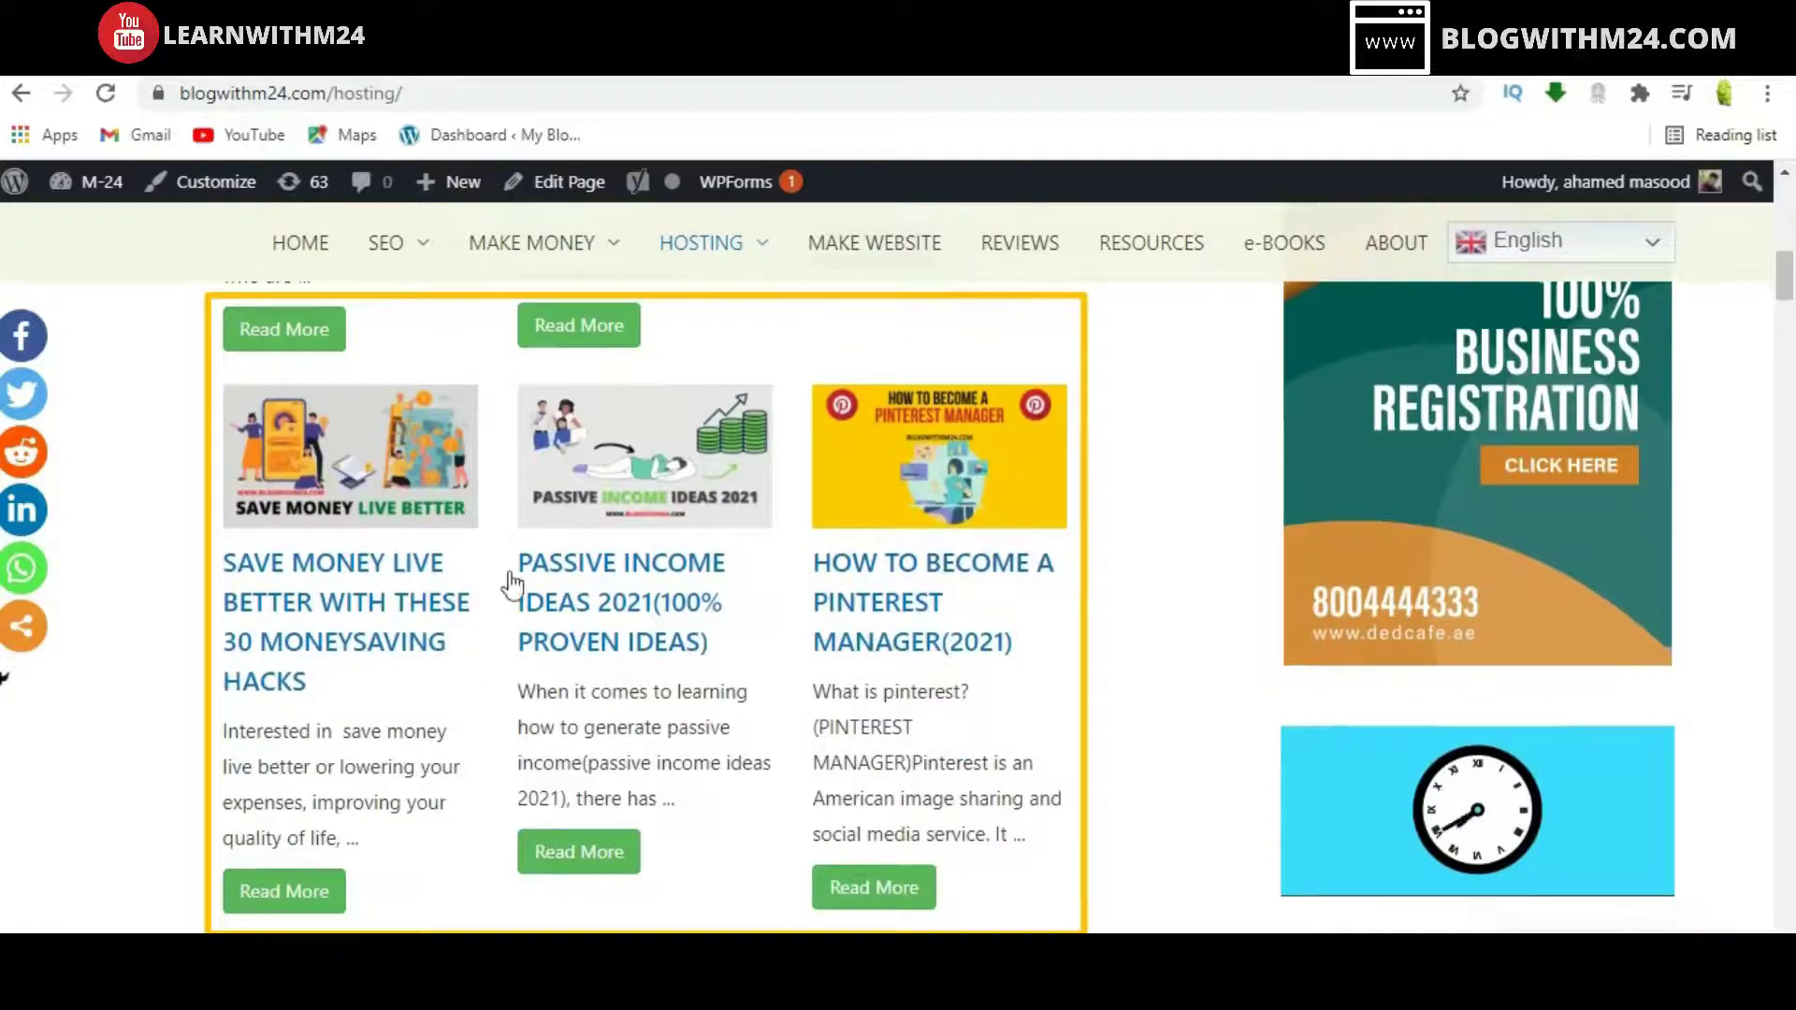
{"action": "scroll", "coordinate": [435, 589], "scroll_direction": "down", "scroll_amount": 1}
{"action": "scroll", "coordinate": [435, 590], "scroll_direction": "down", "scroll_amount": 13}
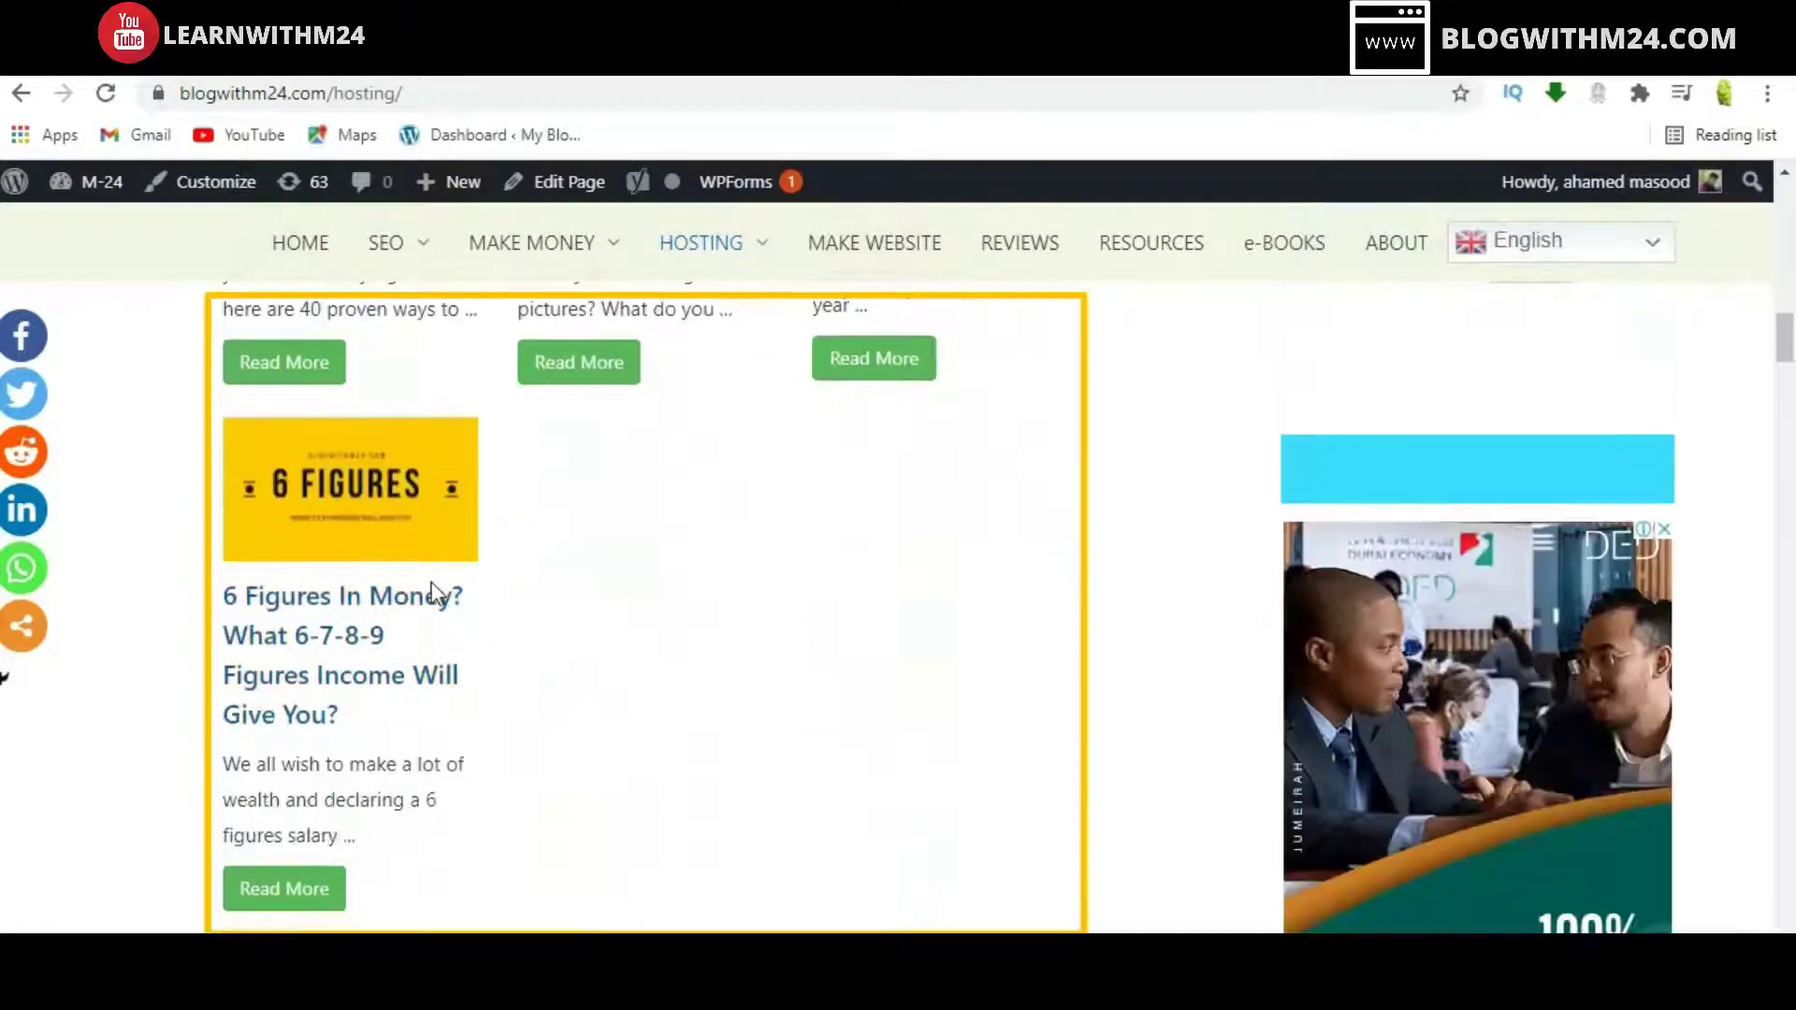